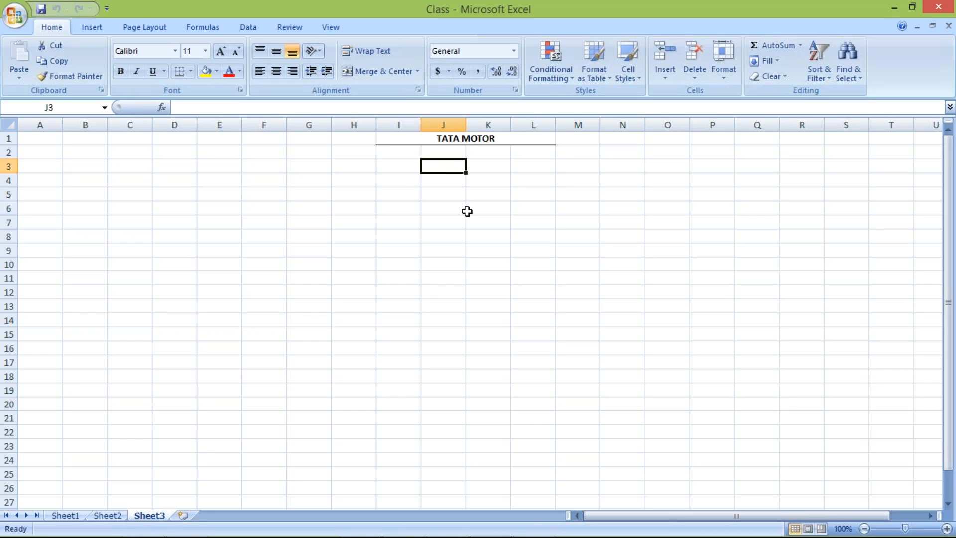
# - Enter XYZ LTD in cell J3 and CR. in K3, beneath the TATA MOTOR heading
pyautogui.click(446, 194)
pyautogui.click(434, 165)
pyautogui.write('XY')
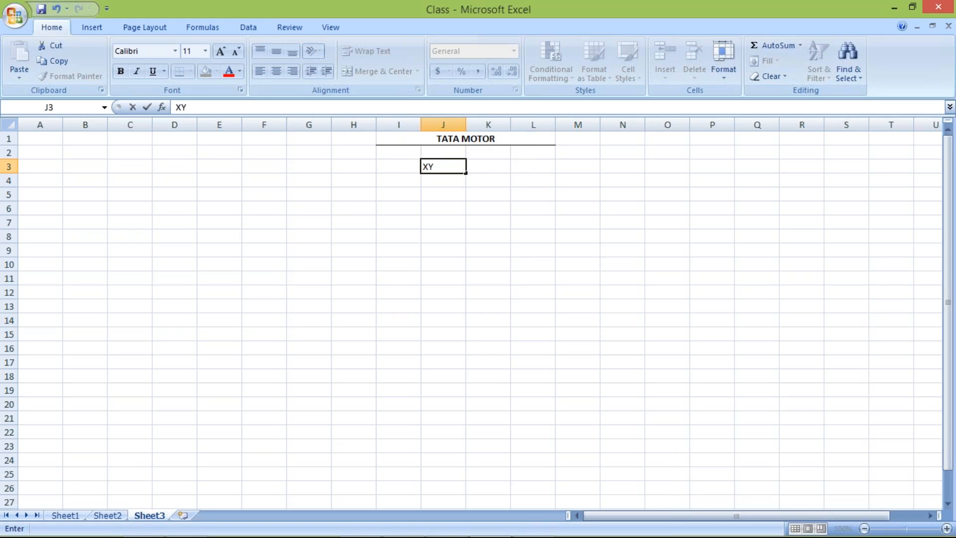
pyautogui.write('Z LTD')
pyautogui.press('Tab')
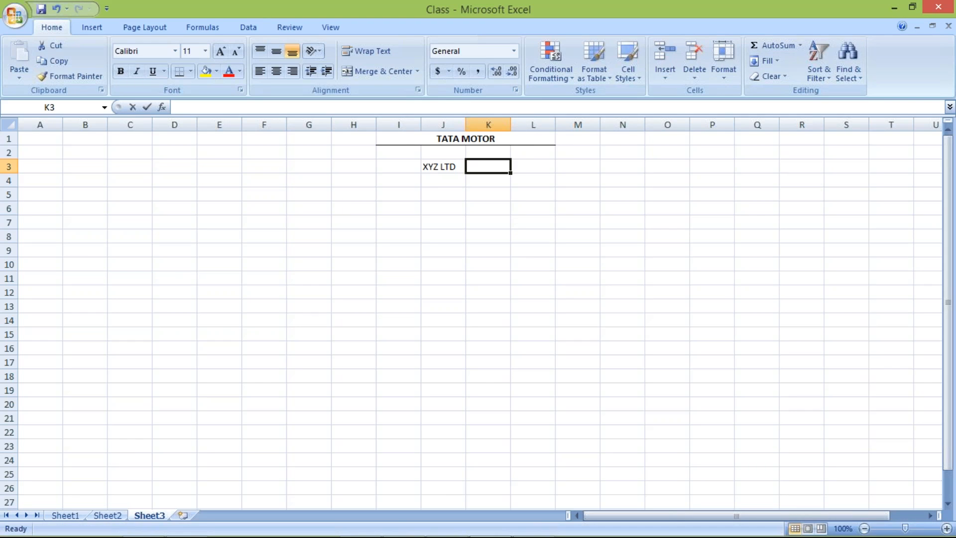
pyautogui.write('CR,')
pyautogui.press('BackSpace')
pyautogui.write('.')
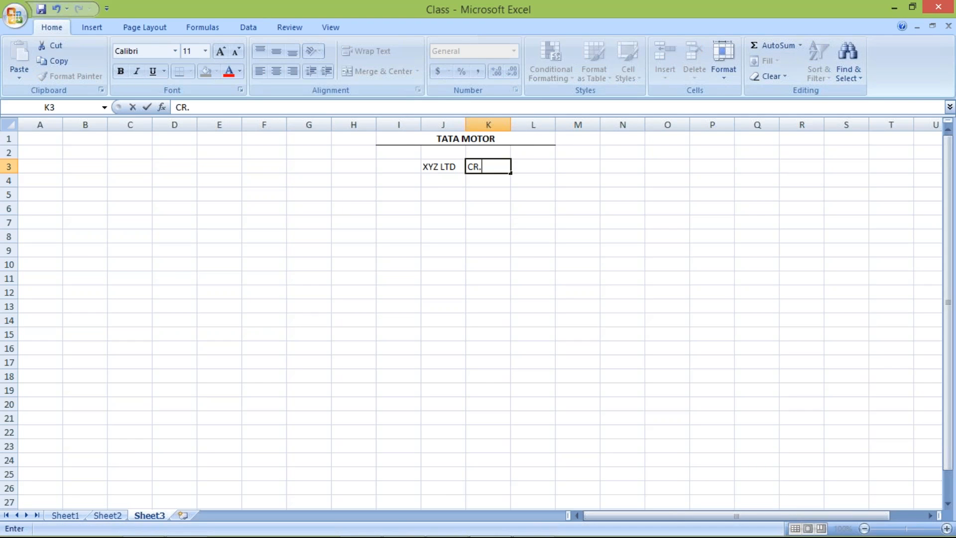
pyautogui.press('Return')
# - Enter RENT ACT in cell J4 and DR. in K4
pyautogui.write('RENT ACT')
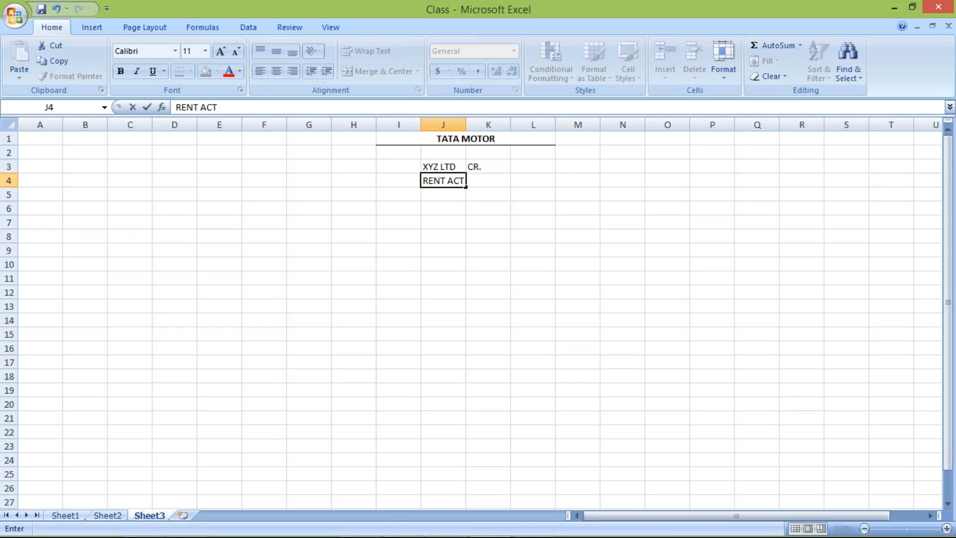
pyautogui.press('Tab')
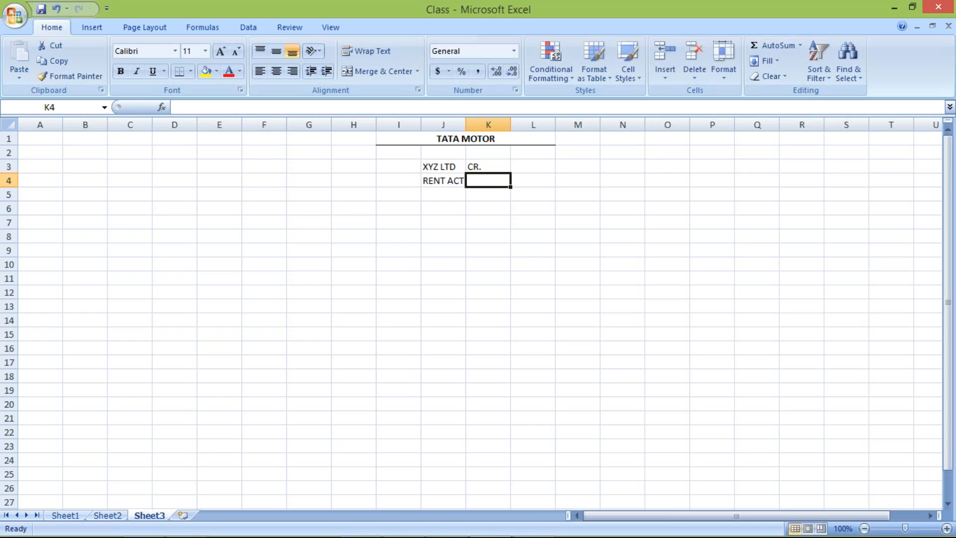
pyautogui.write('DR.')
pyautogui.press('Return')
# - Move the XYZ LTD and CR. entries from J3:K3 to J5:K5, directly below the rent account line
pyautogui.moveTo(436, 171); pyautogui.dragTo(486, 167)
pyautogui.hotkey('ctrl', 'c')
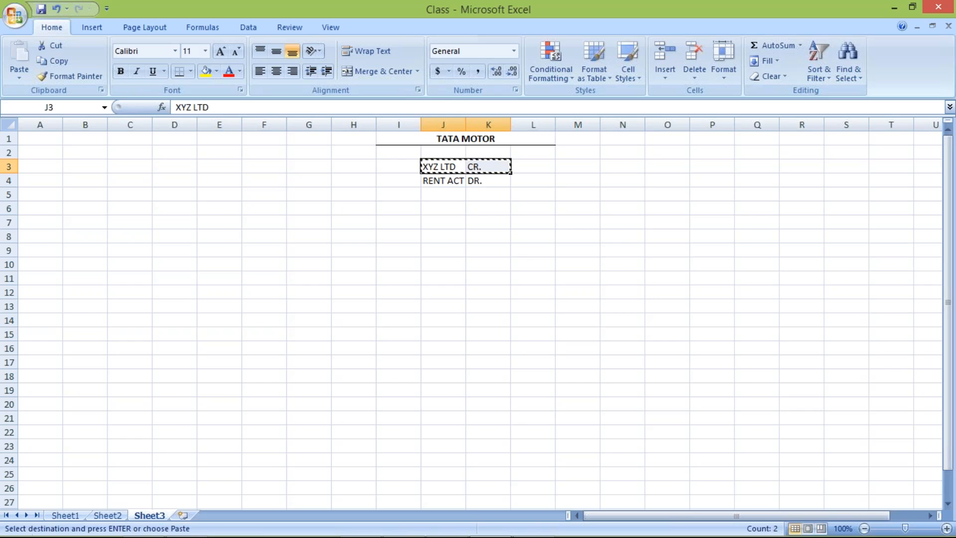
pyautogui.click(438, 194)
pyautogui.hotkey('ctrl', 'v')
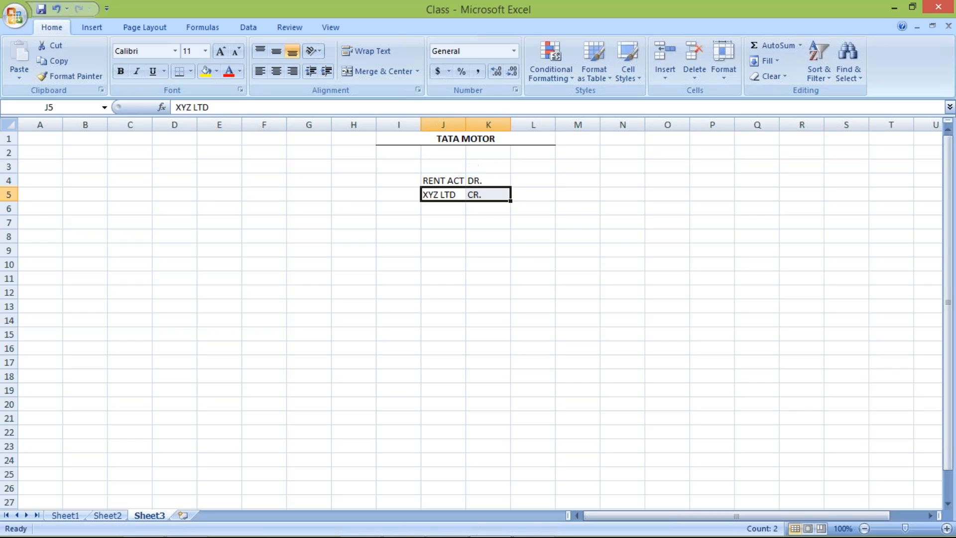
pyautogui.click(449, 221)
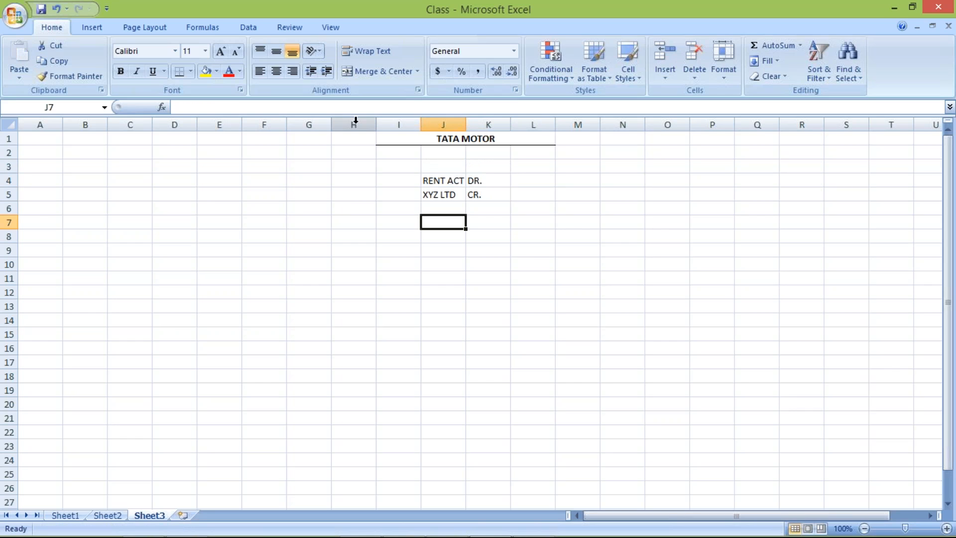
# - Center the contents of columns H through M horizontally
pyautogui.moveTo(354, 124); pyautogui.dragTo(592, 124)
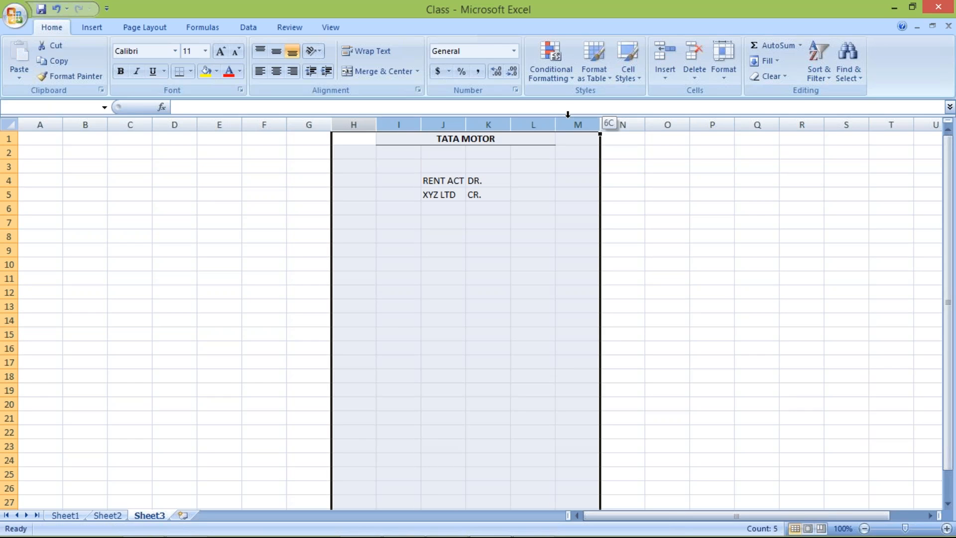
pyautogui.click(277, 72)
pyautogui.click(258, 235)
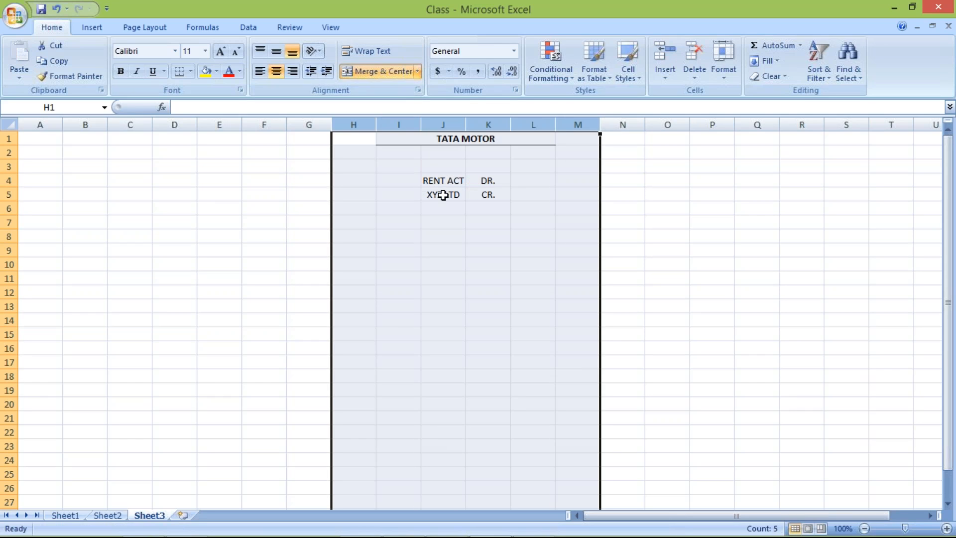
pyautogui.click(451, 180)
pyautogui.click(488, 180)
pyautogui.click(440, 194)
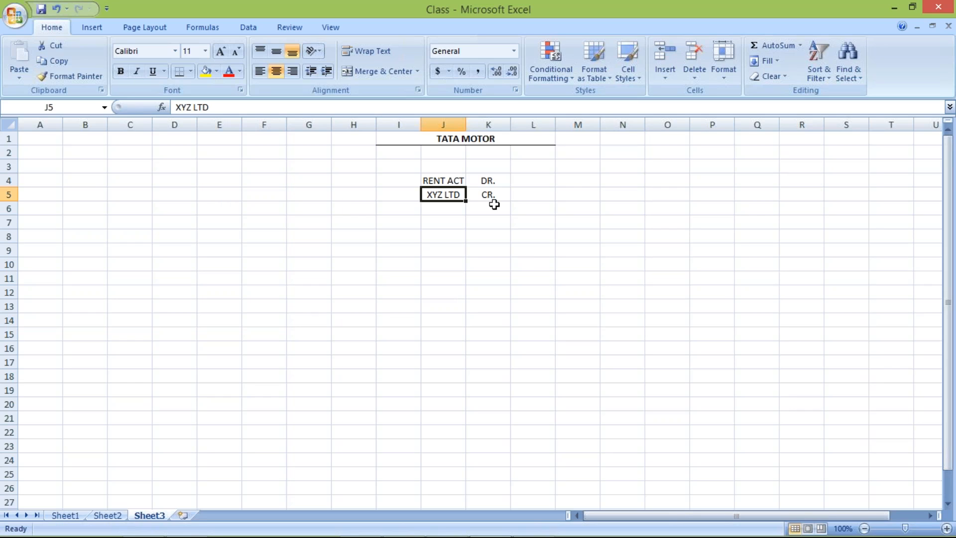
# - Enter the amount 10000 in L4 for the rent account and in L5 for XYZ LTD
pyautogui.click(548, 181)
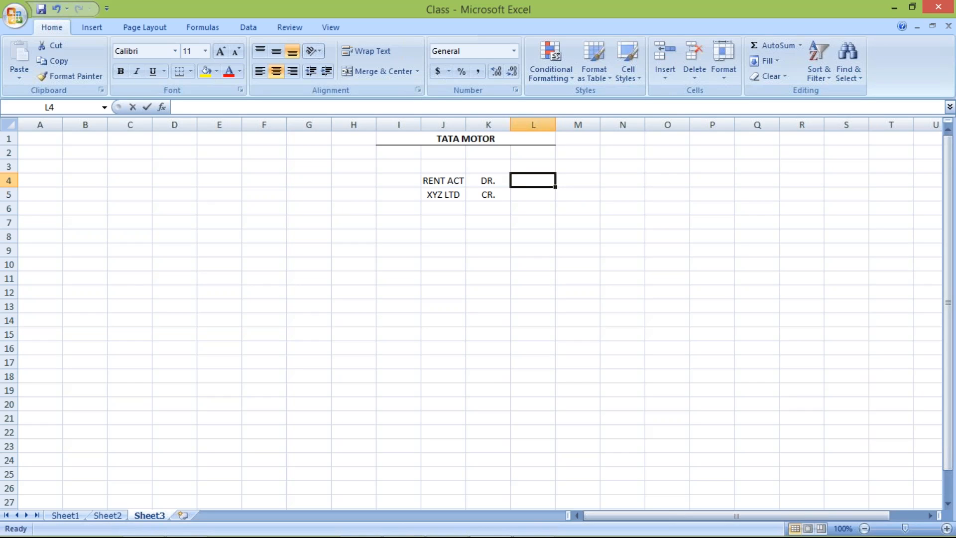
pyautogui.write('10000')
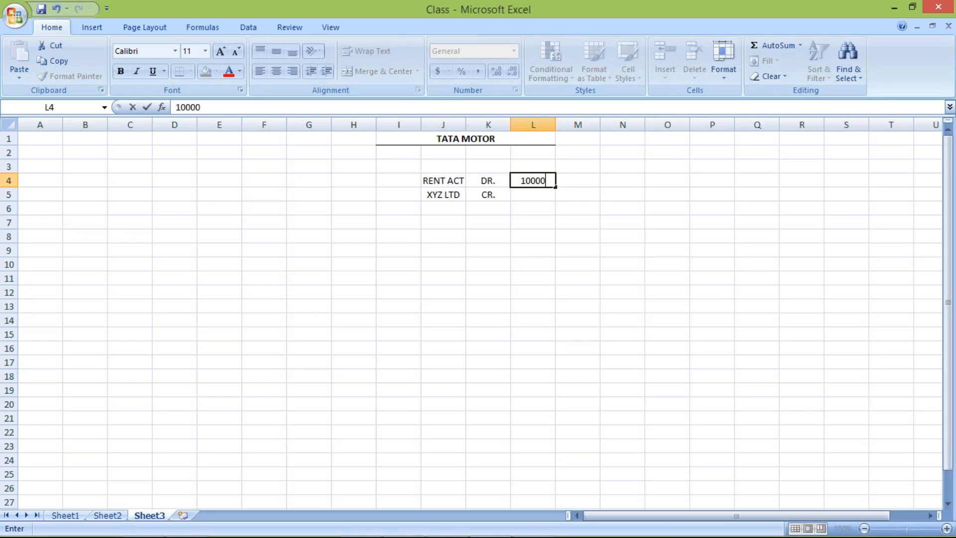
pyautogui.press('Return')
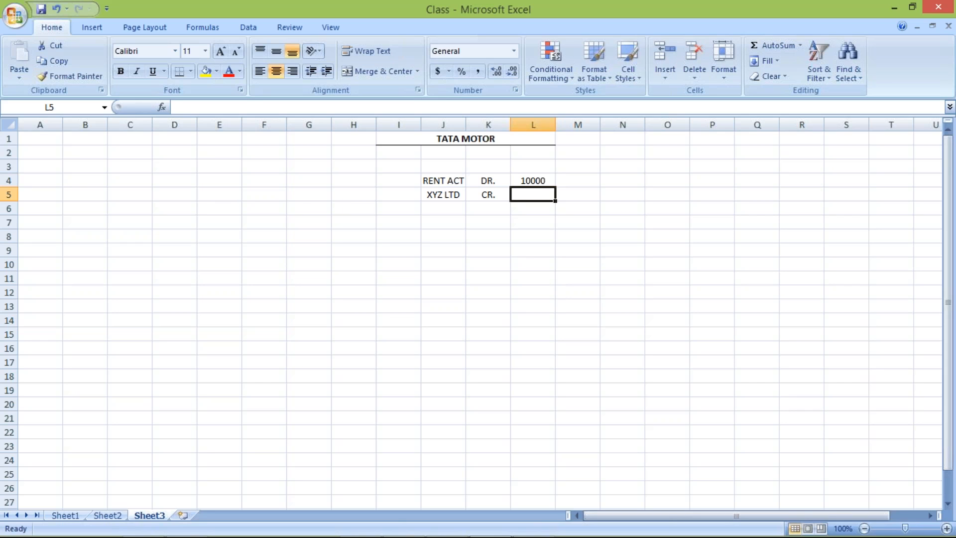
pyautogui.write('10000')
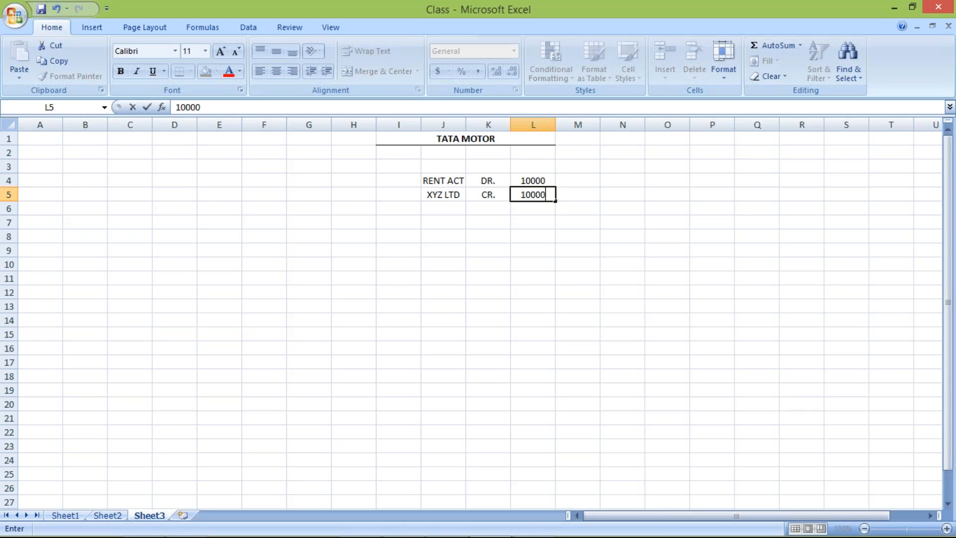
pyautogui.press('Return')
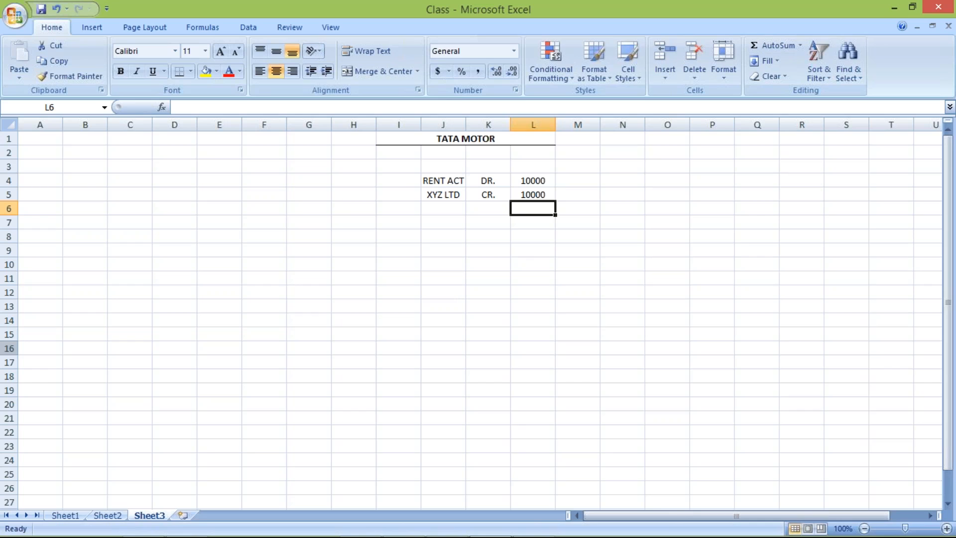
# - Label the rent account line as G/L ACT in cell I4
pyautogui.click(397, 180)
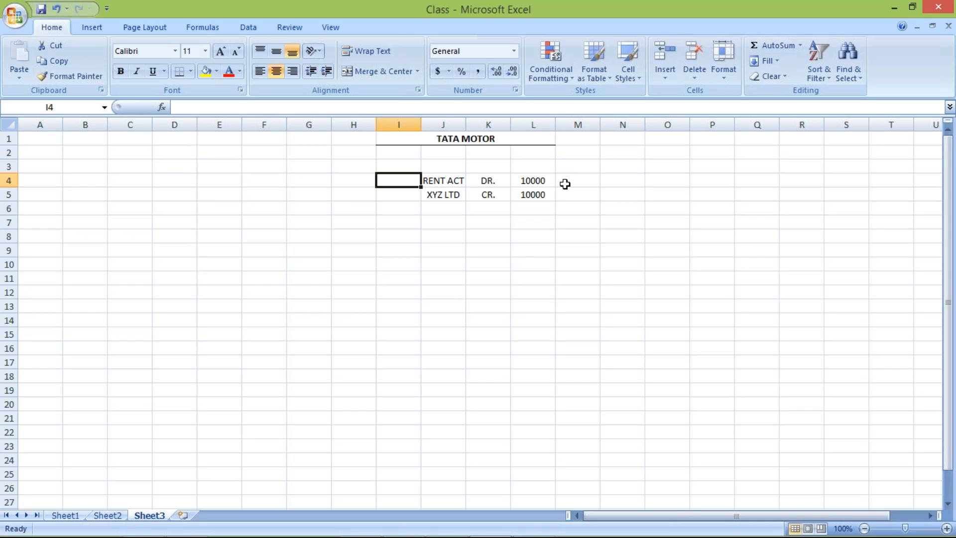
pyautogui.click(564, 184)
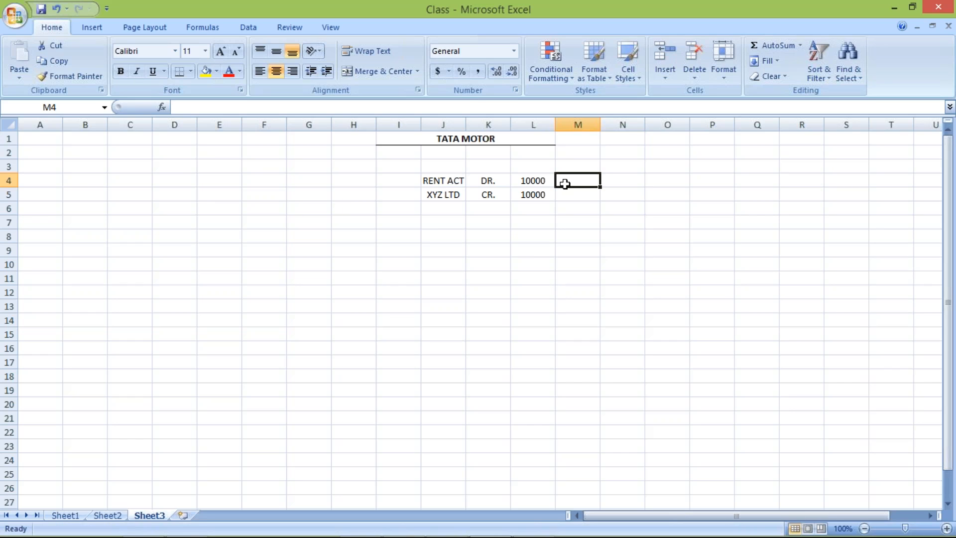
pyautogui.click(386, 177)
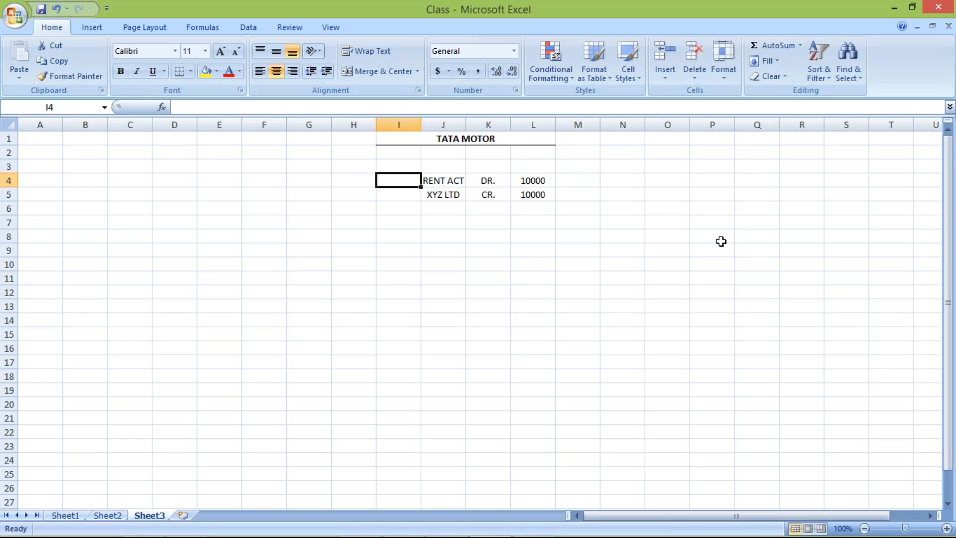
pyautogui.write('G/')
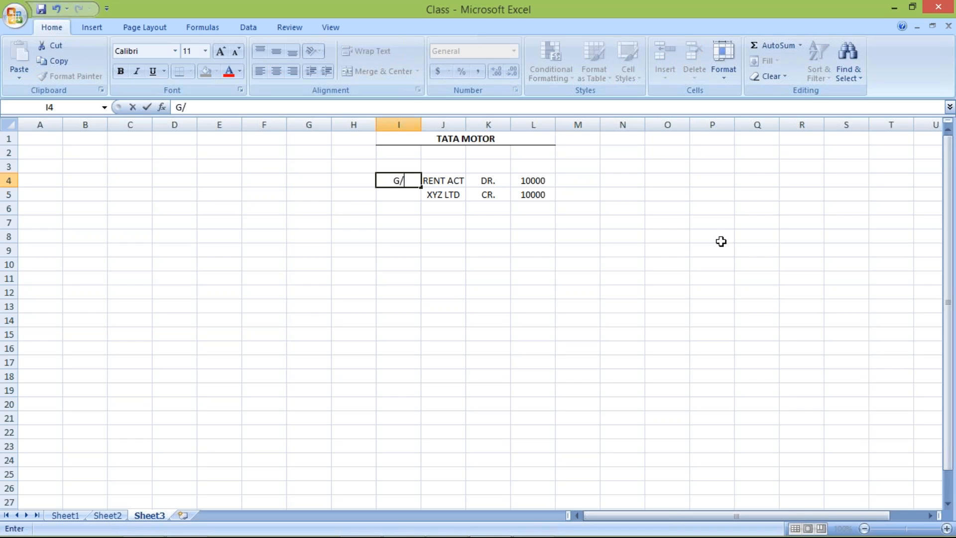
pyautogui.write('L ACT')
pyautogui.press('Return')
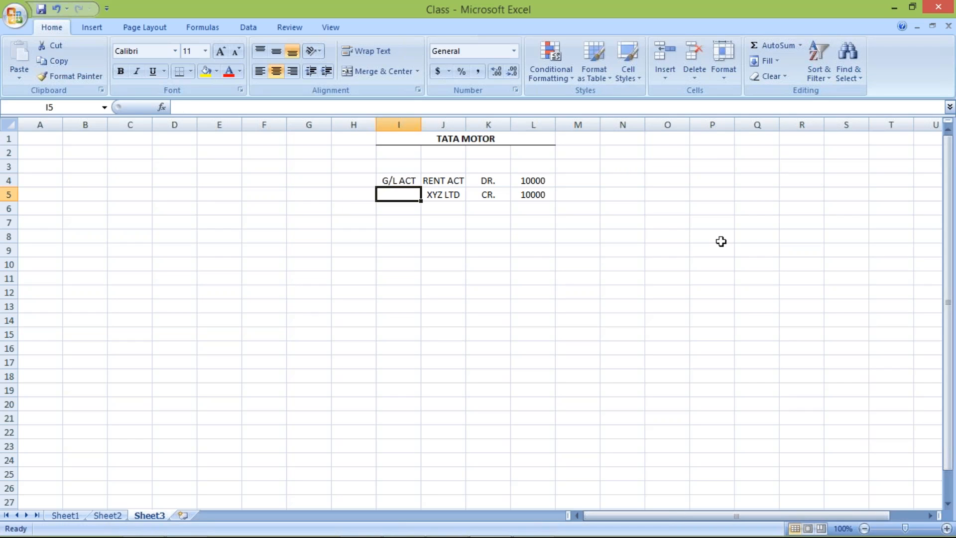
# - Label the XYZ LTD line as VENDOR in cell I5
pyautogui.click(402, 177)
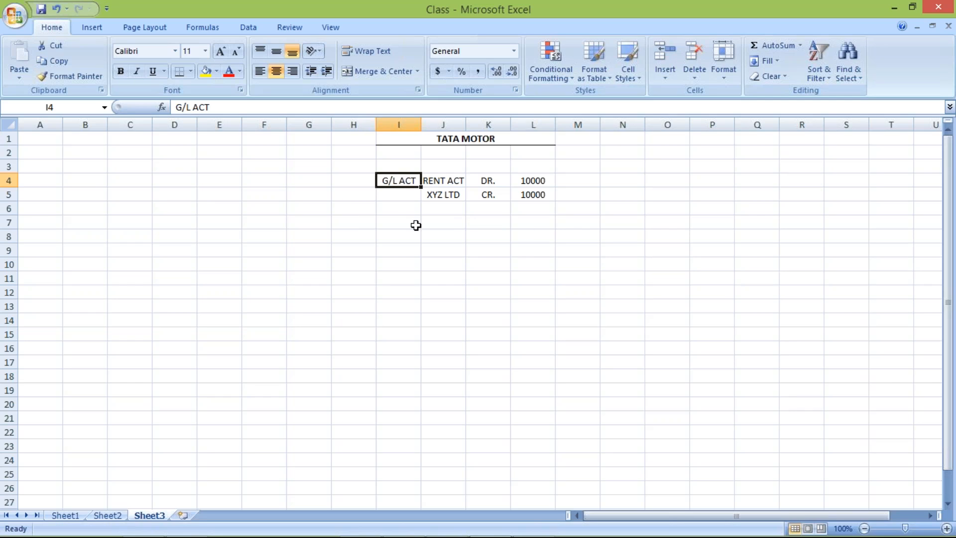
pyautogui.click(446, 195)
pyautogui.click(394, 196)
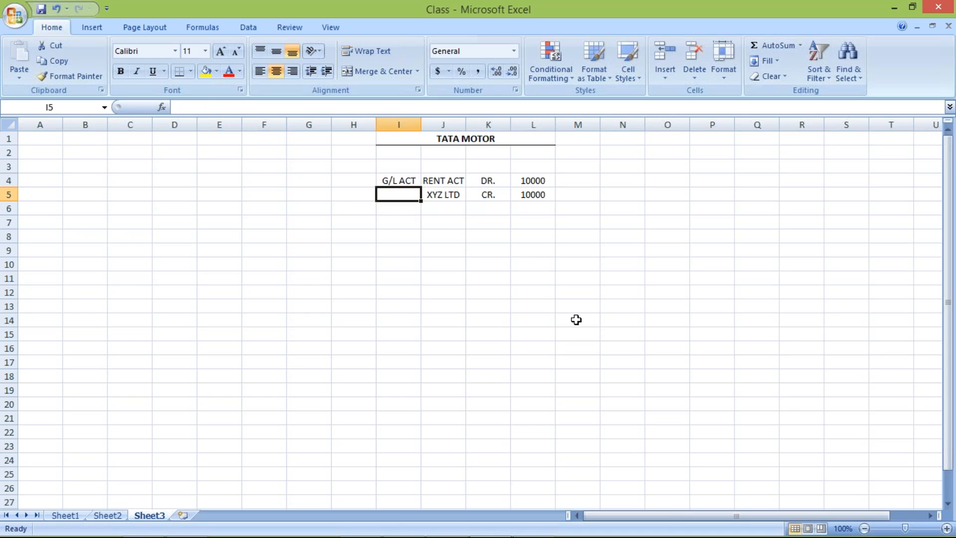
pyautogui.write('VE')
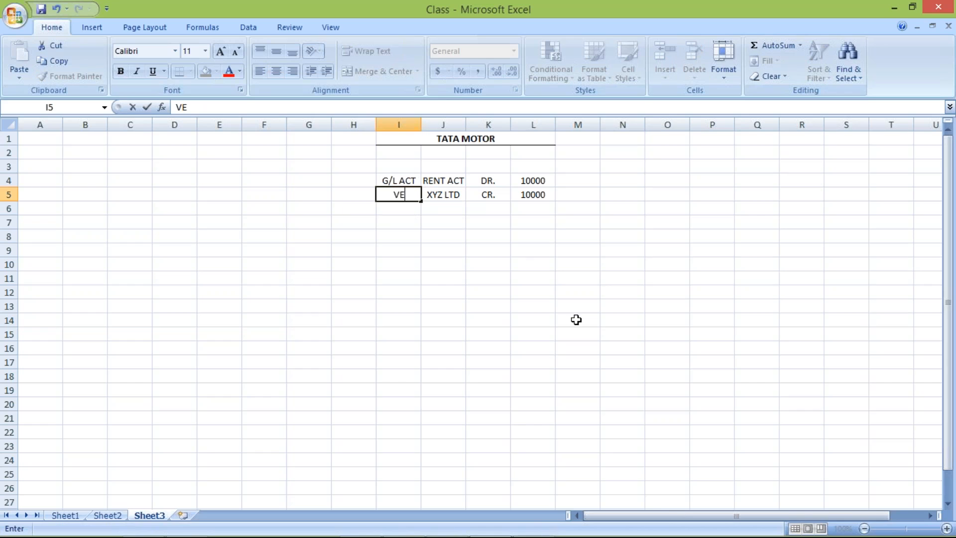
pyautogui.write('NDOR')
pyautogui.press('Return')
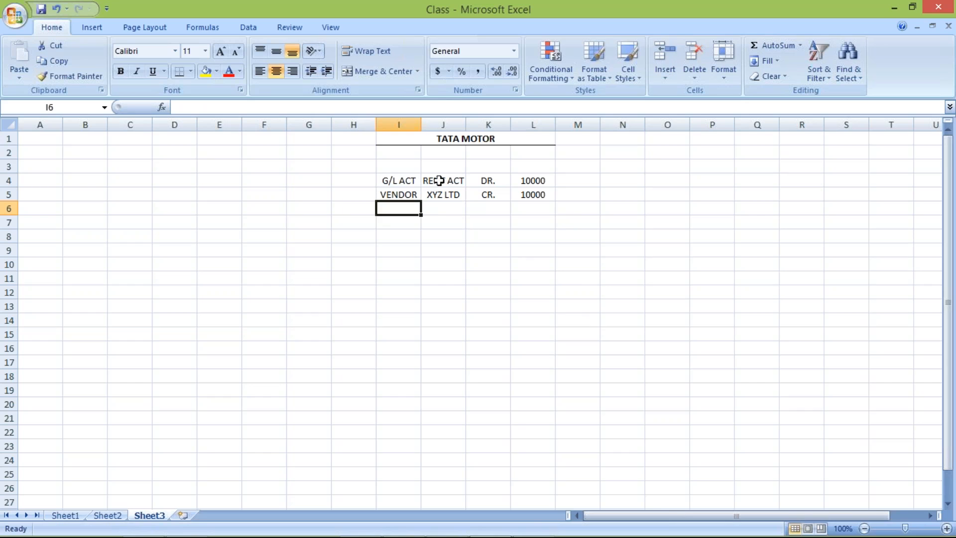
pyautogui.click(436, 182)
pyautogui.click(393, 182)
pyautogui.click(451, 183)
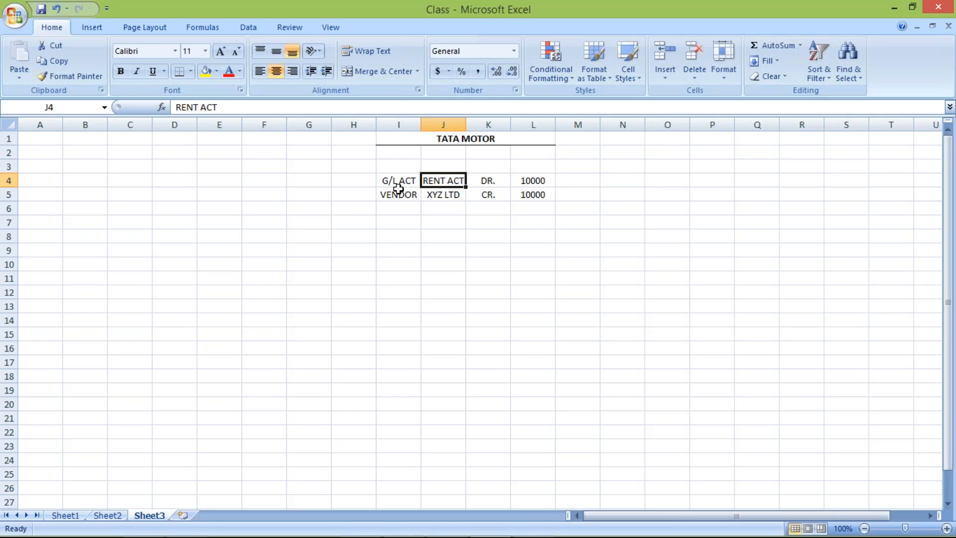
pyautogui.click(443, 194)
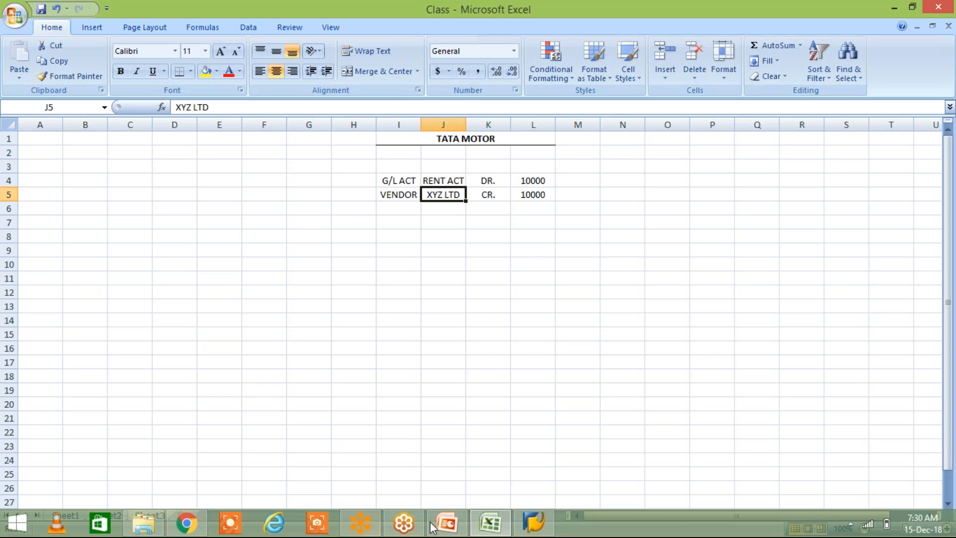
# - Switch to the 11_Account Payable presentation in PowerPoint and show slide 2 with the configuration steps
pyautogui.click(457, 531)
pyautogui.click(90, 267)
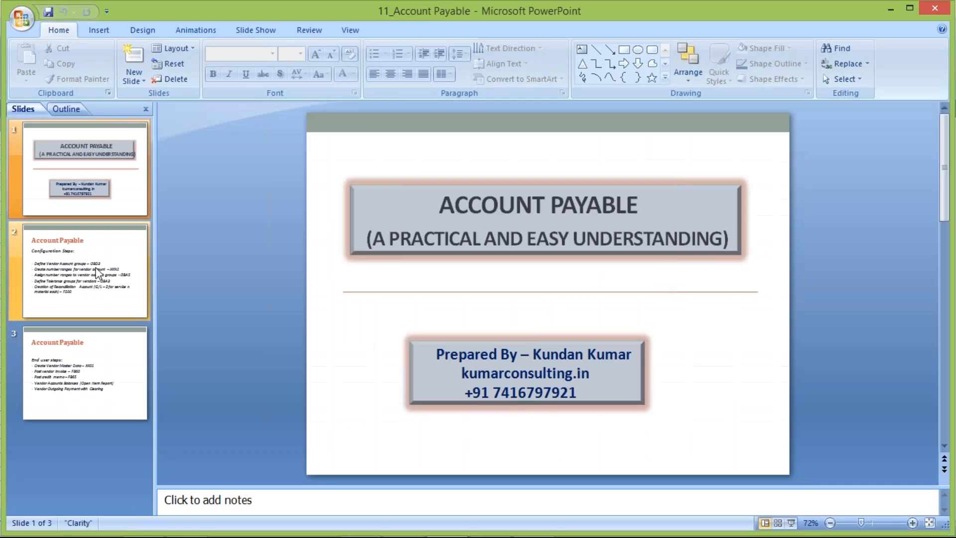
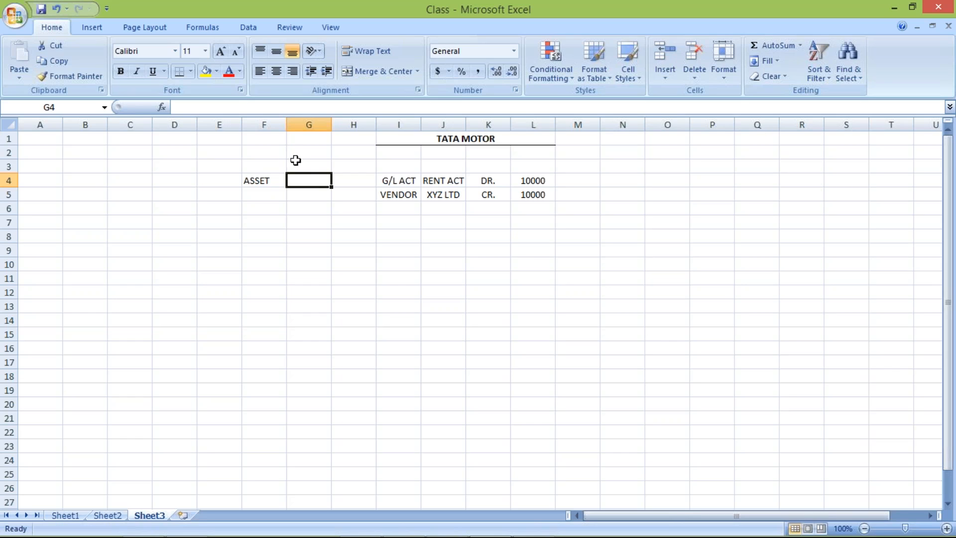
pyautogui.click(318, 194)
pyautogui.click(316, 183)
pyautogui.click(256, 180)
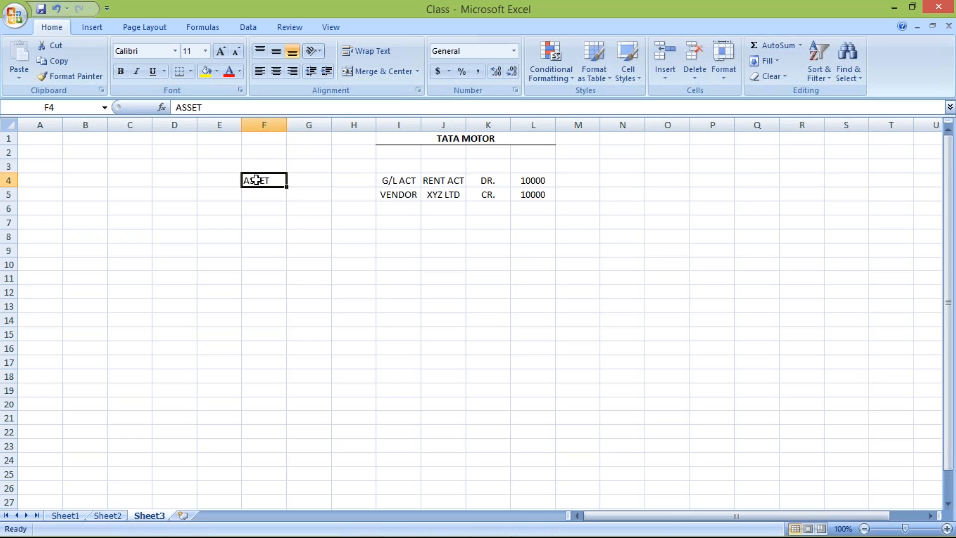
pyautogui.click(305, 168)
pyautogui.click(309, 180)
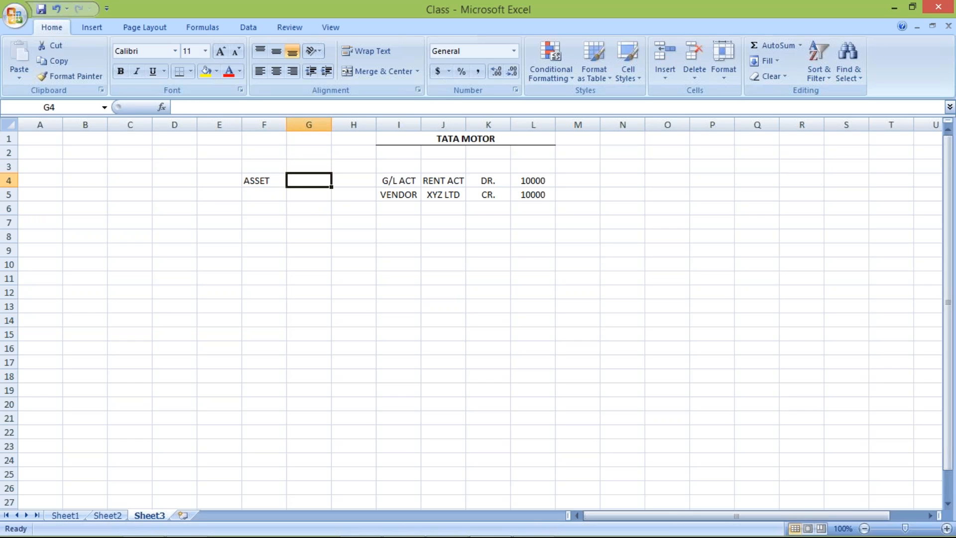
pyautogui.click(261, 180)
pyautogui.click(312, 183)
pyautogui.click(268, 180)
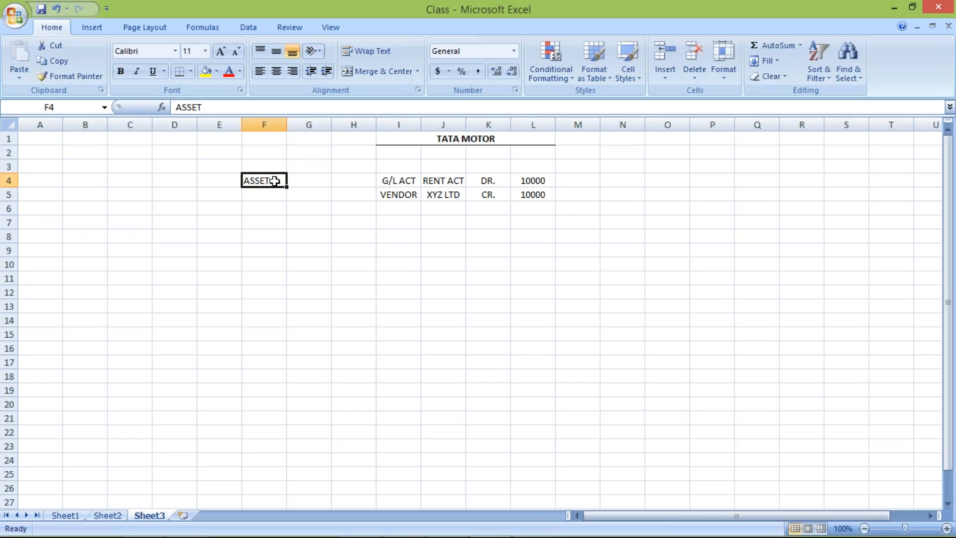
pyautogui.click(307, 177)
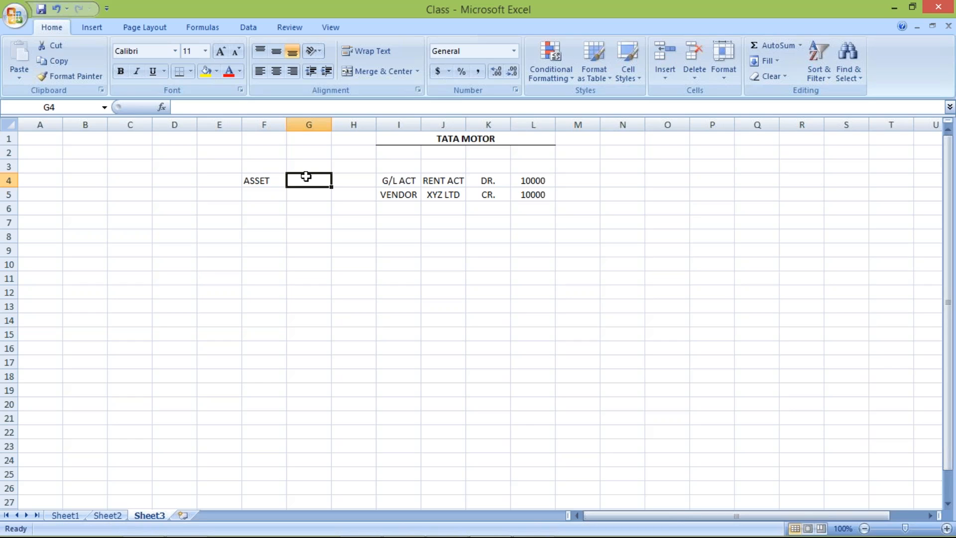
# - Clear the ASSET entry from cell F4
pyautogui.click(262, 179)
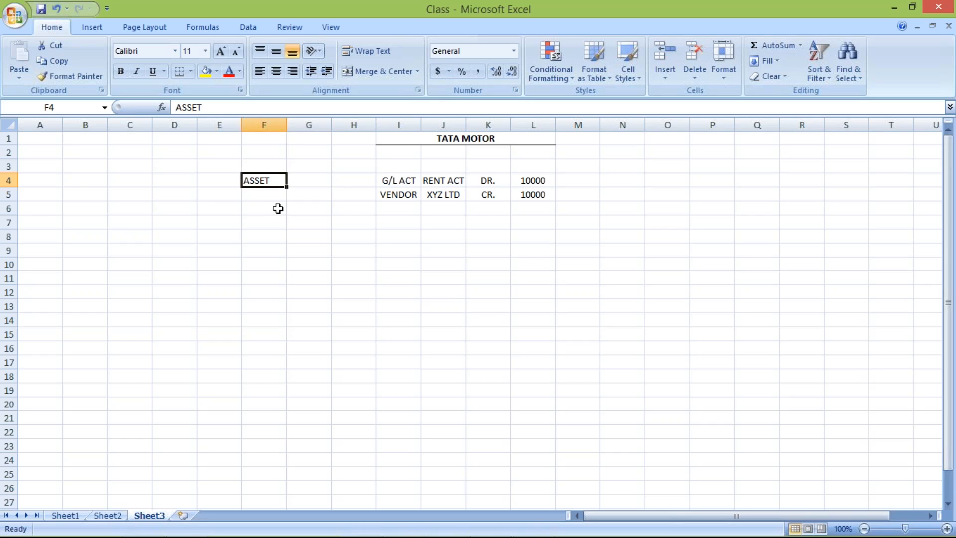
pyautogui.press('Delete')
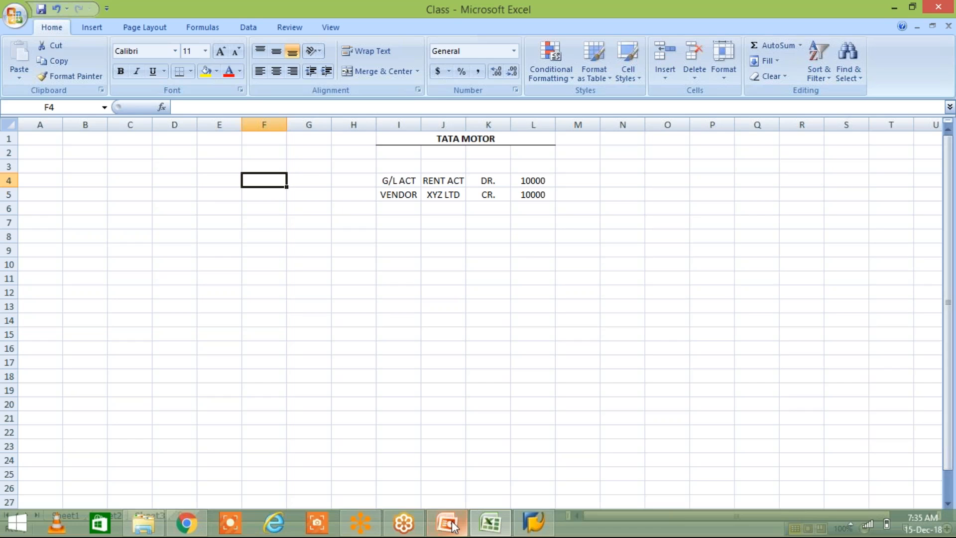
# - Switch to the 11_Account Payable presentation in PowerPoint and add empty parentheses after OBD3 in the first configuration step on slide 2
pyautogui.click(450, 527)
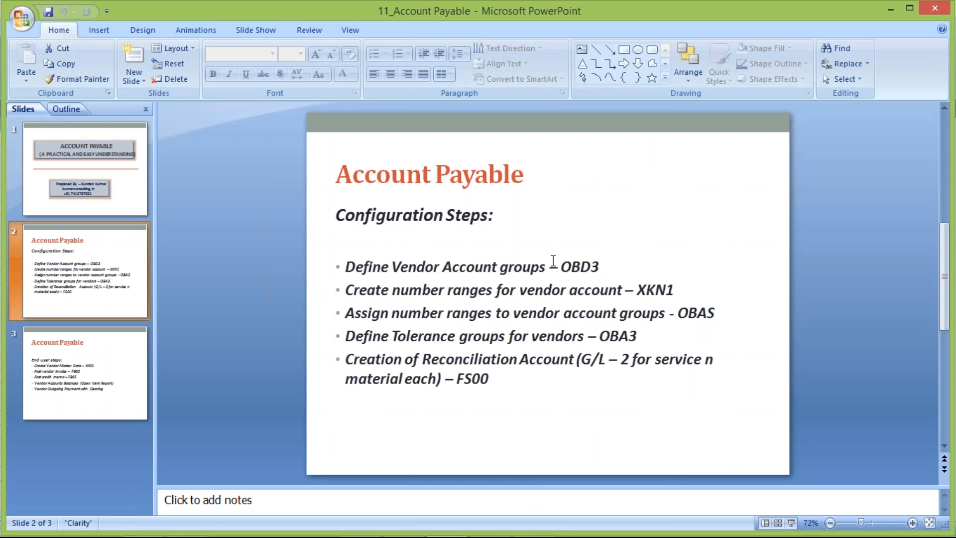
pyautogui.click(639, 265)
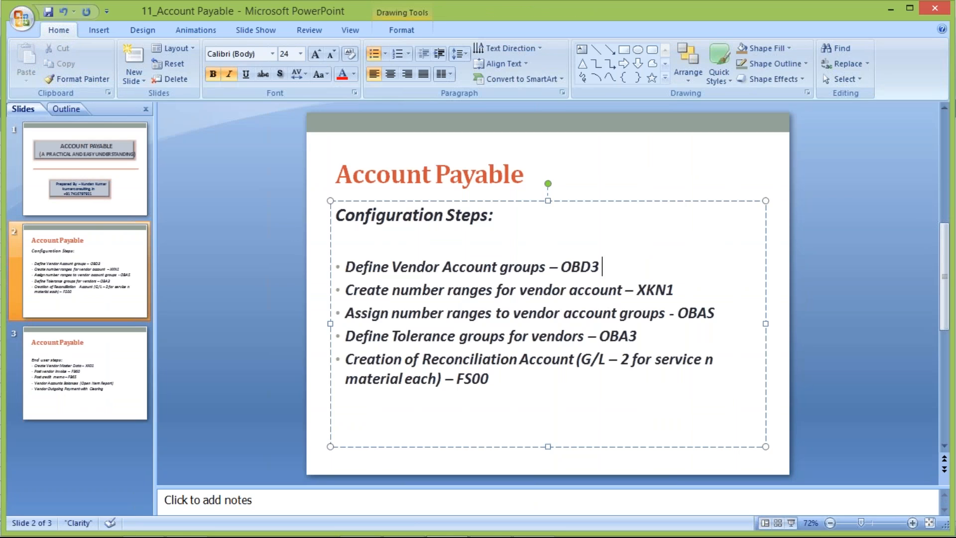
pyautogui.write(')')
pyautogui.press('Left')
pyautogui.write('mAN')
pyautogui.press('BackSpace')
pyautogui.press('BackSpace')
pyautogui.press('BackSpace')
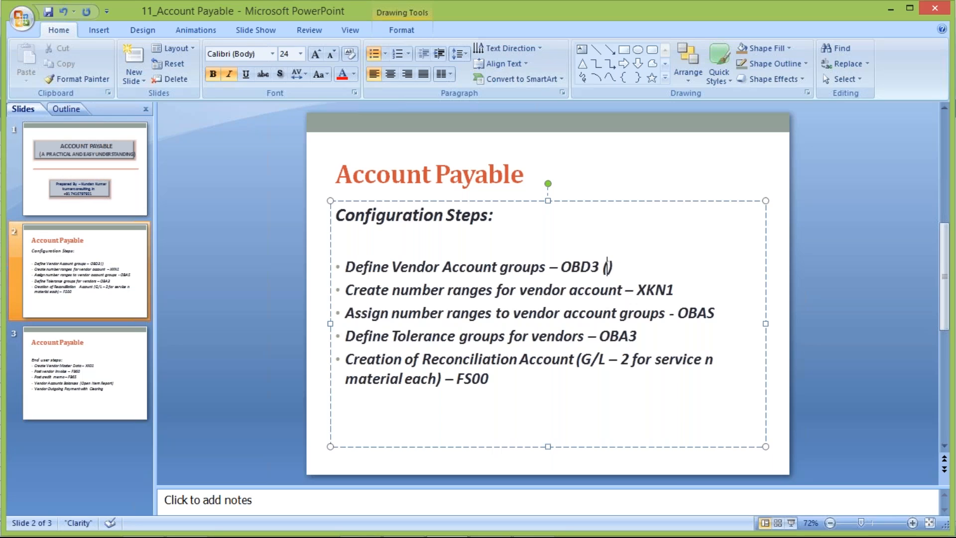
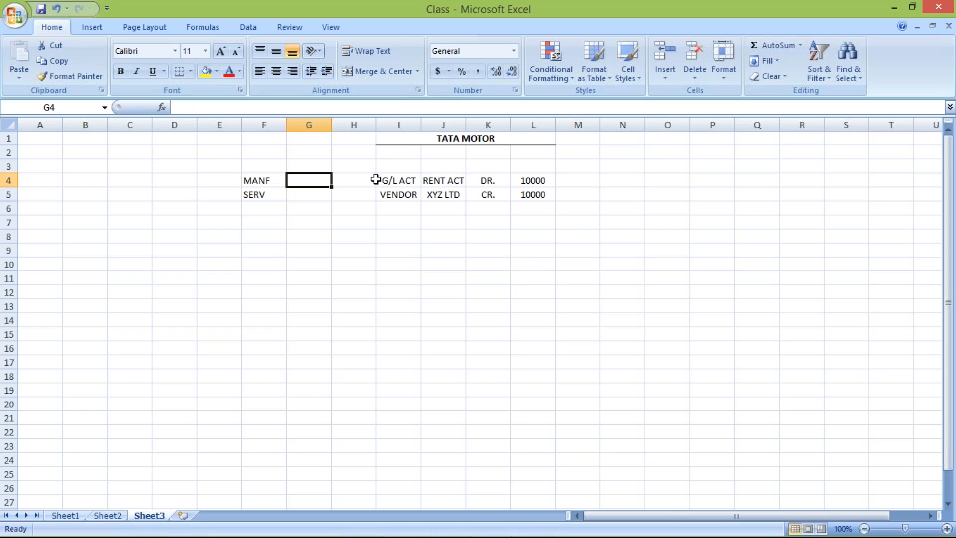
# - Move the MANF and SERV labels from F4:F5 to D4:D5
pyautogui.moveTo(258, 180); pyautogui.dragTo(261, 190)
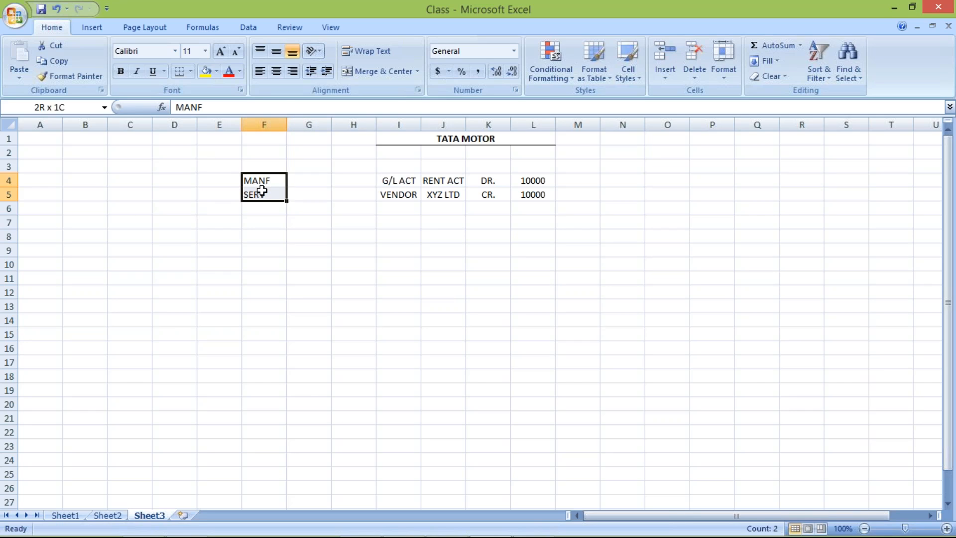
pyautogui.hotkey('ctrl', 'c')
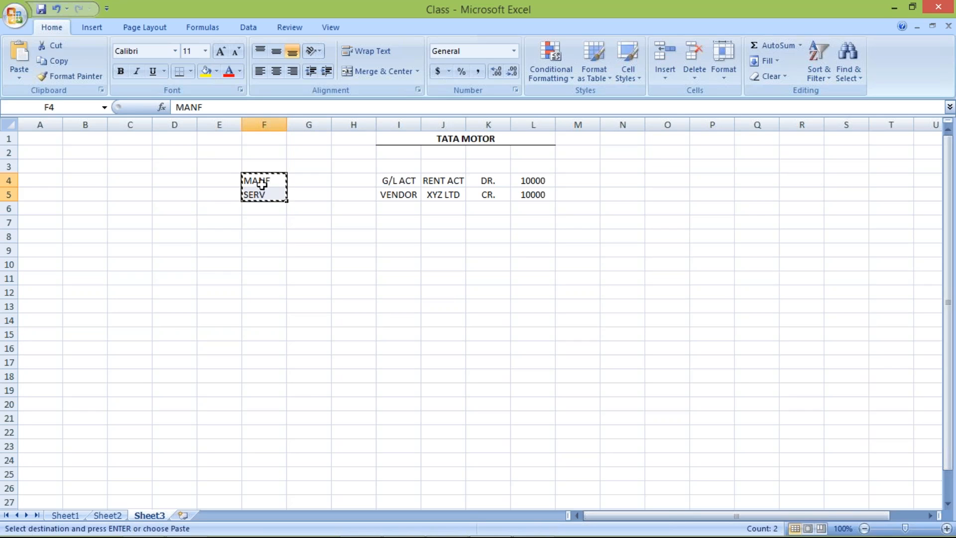
pyautogui.click(158, 181)
pyautogui.press('Return')
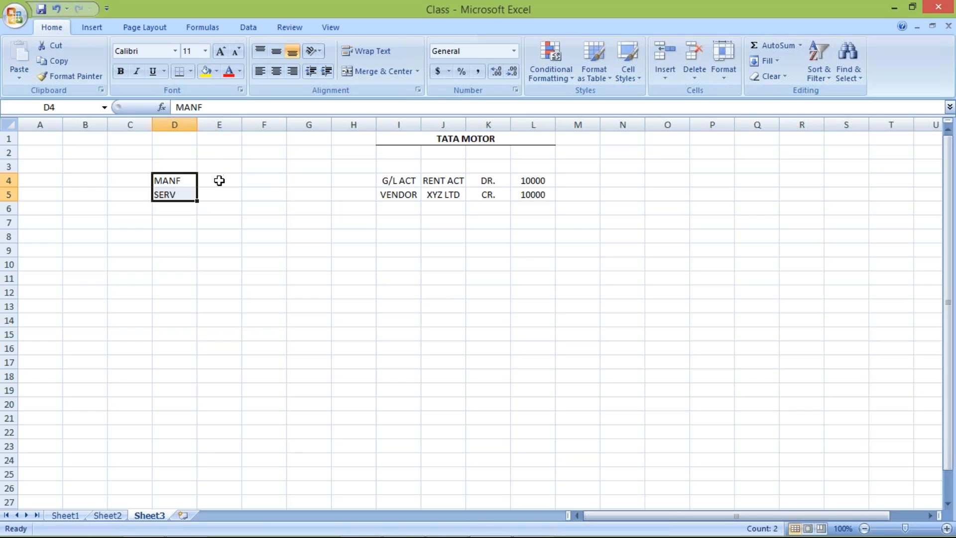
# - Enter the codes 01 for MANF in E4 and 02 for SERV in E5 as text with leading zeros
pyautogui.click(219, 181)
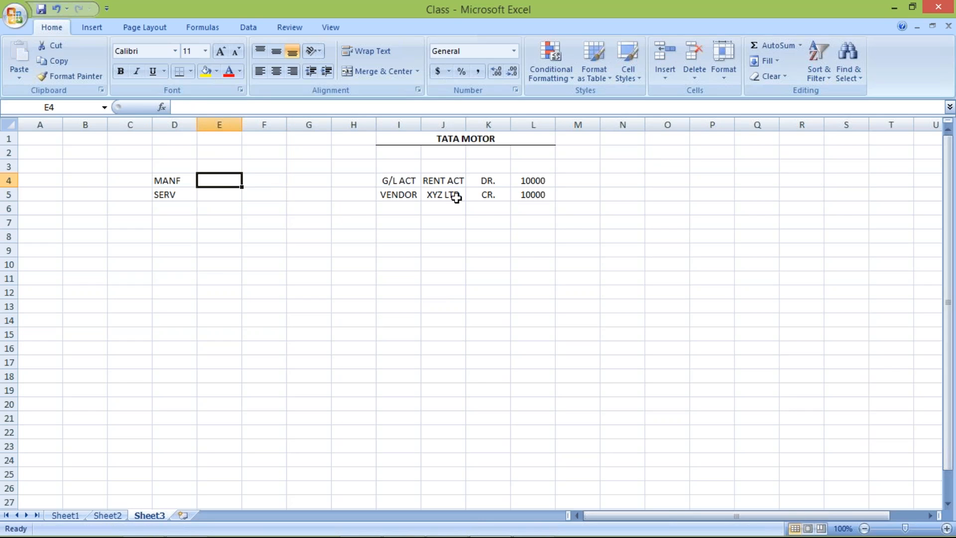
pyautogui.write('01')
pyautogui.press('Return')
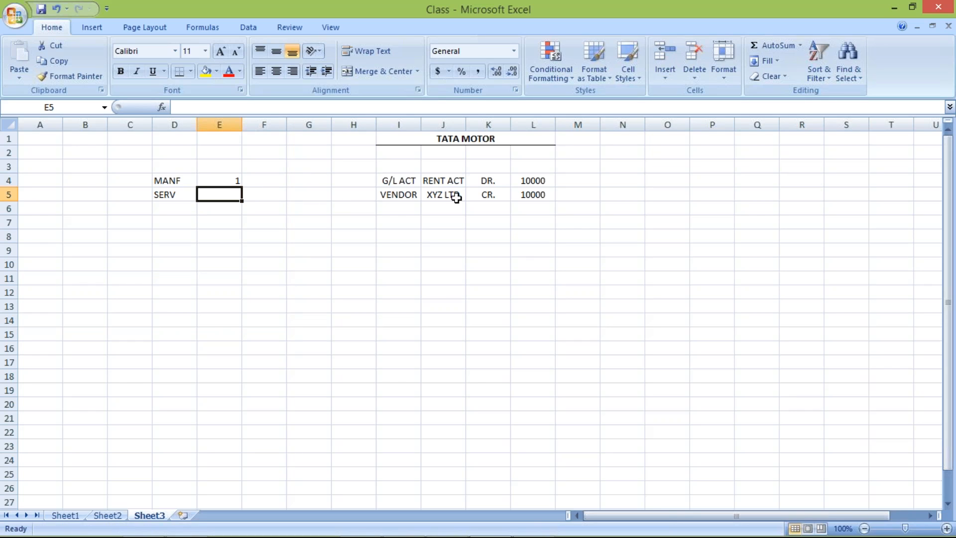
pyautogui.press('Up')
pyautogui.write("'")
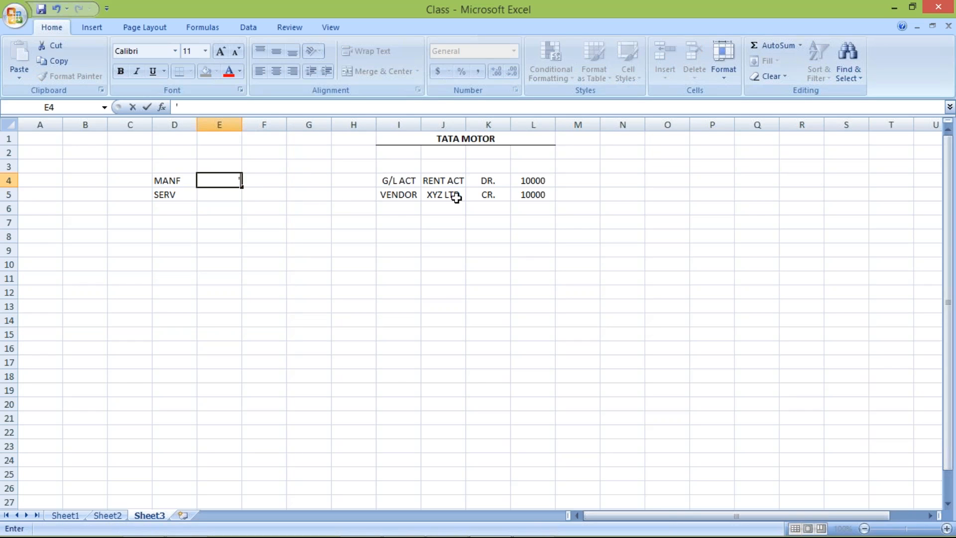
pyautogui.write('01')
pyautogui.press('Return')
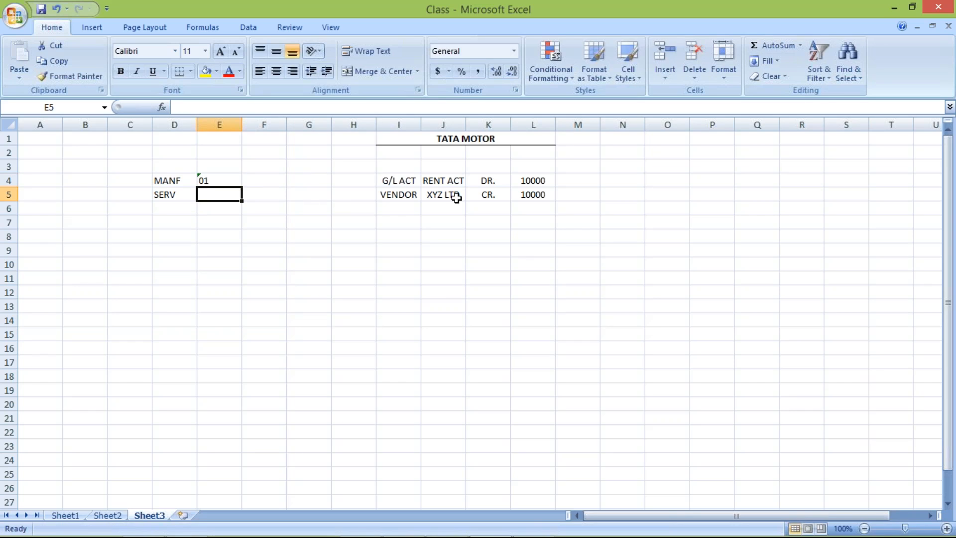
pyautogui.write("'02")
pyautogui.press('Return')
# - Enter the number ranges in columns F and G: 1000 to 1999 for MANF and 2000 to 2999 for SERV
pyautogui.click(268, 179)
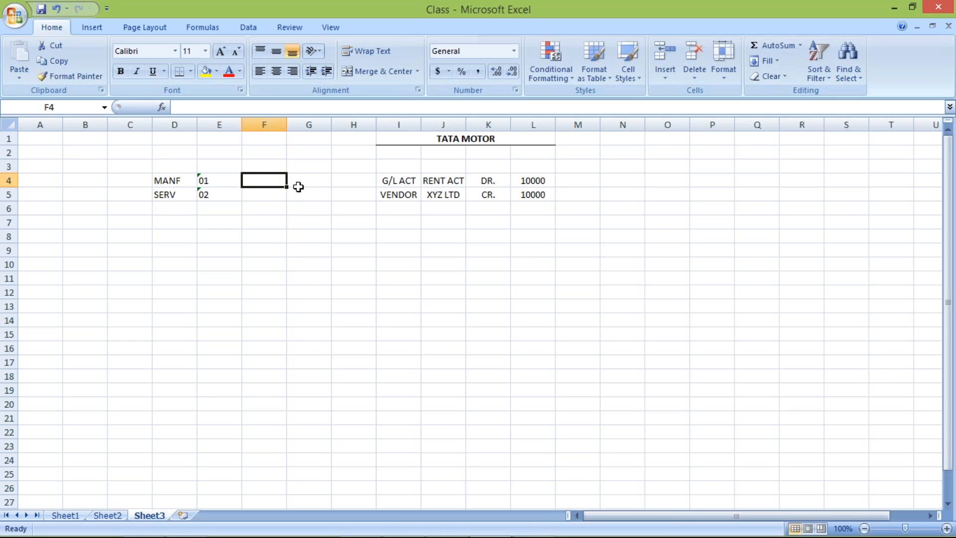
pyautogui.write('1000')
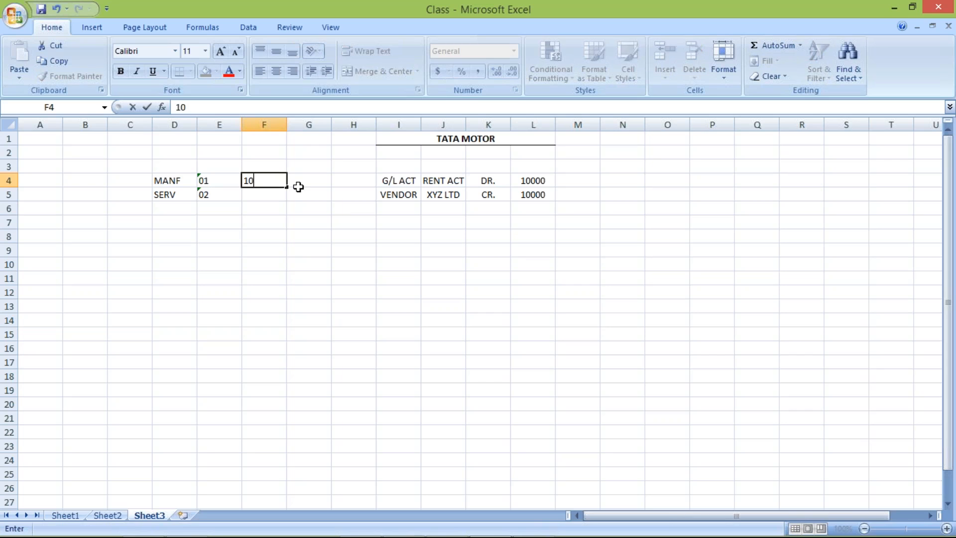
pyautogui.click(298, 186)
pyautogui.write('1999')
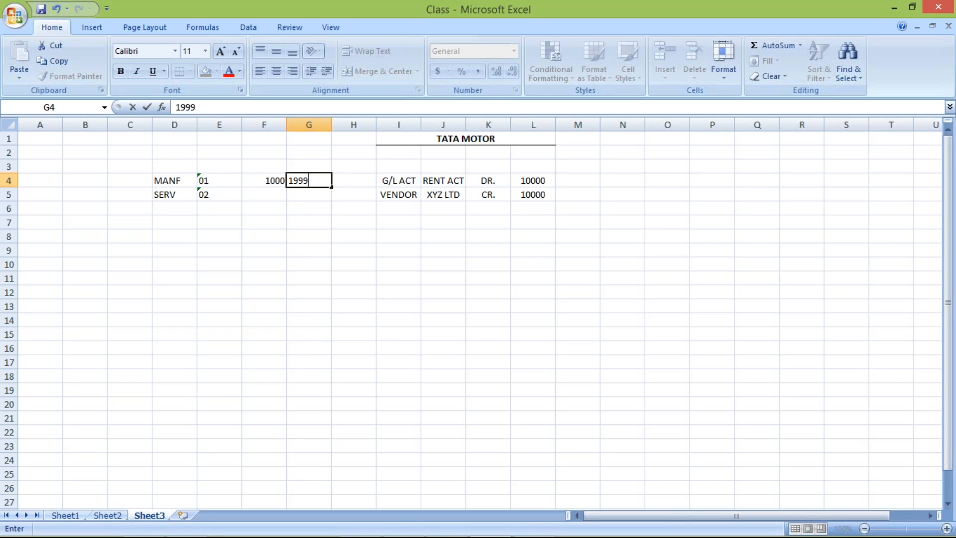
pyautogui.press('Return')
pyautogui.write('2000')
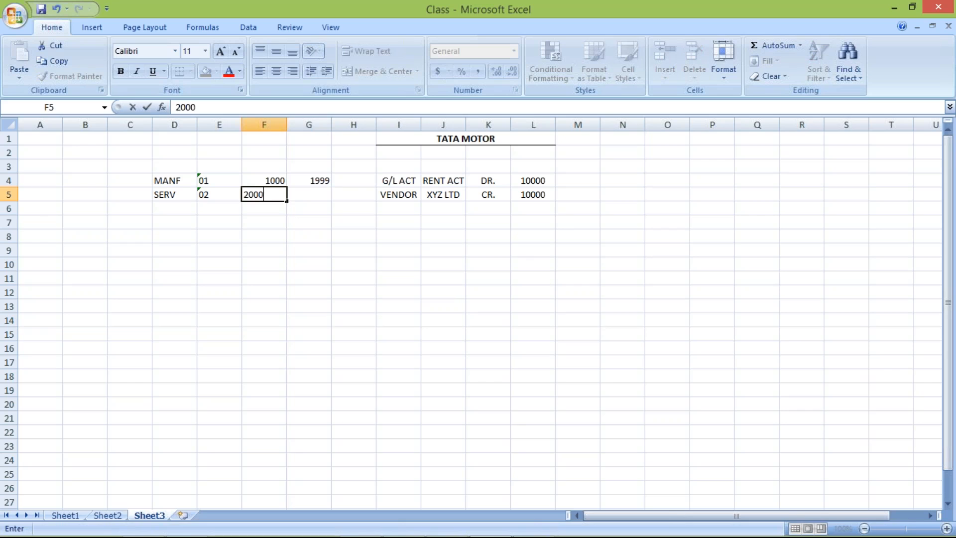
pyautogui.press('Tab')
pyautogui.write('2999')
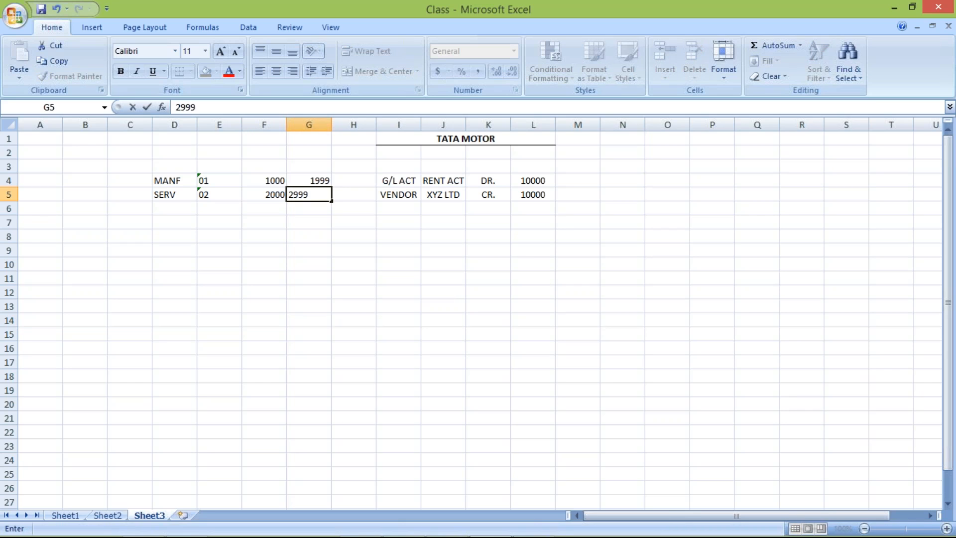
pyautogui.press('Return')
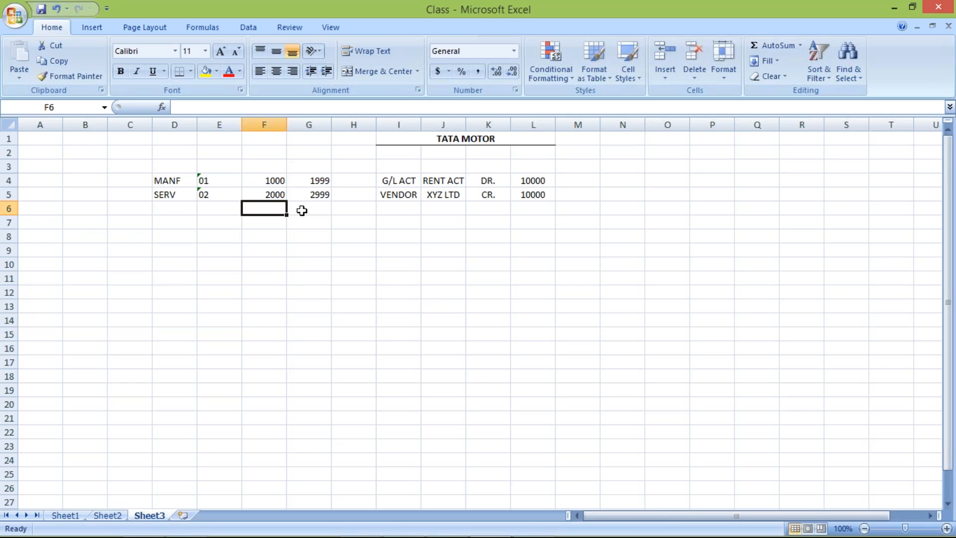
# - Clear the codes beside MANF and SERV from E4:E7
pyautogui.click(312, 189)
pyautogui.click(261, 179)
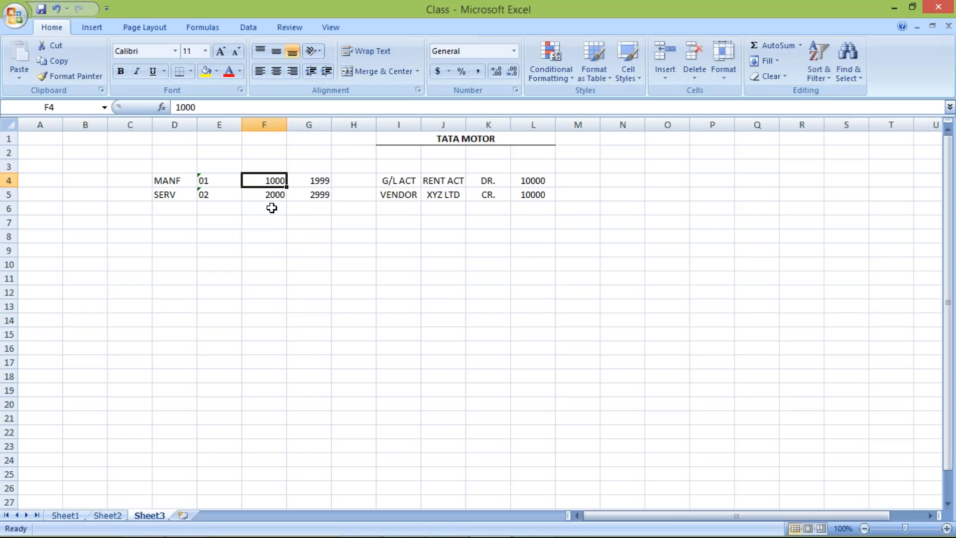
pyautogui.click(269, 195)
pyautogui.click(273, 176)
pyautogui.moveTo(224, 179); pyautogui.dragTo(224, 223)
pyautogui.press('Delete')
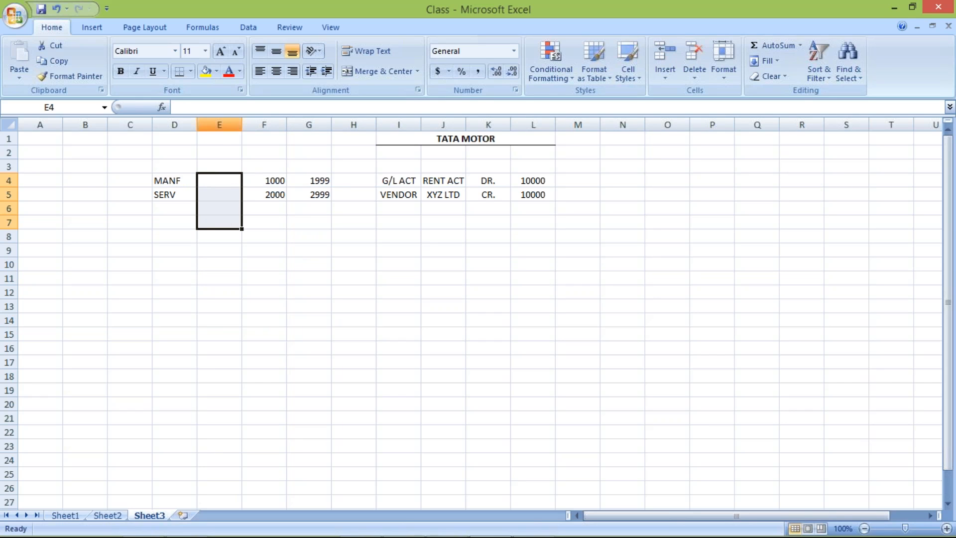
pyautogui.hotkey('ctrl', '2')
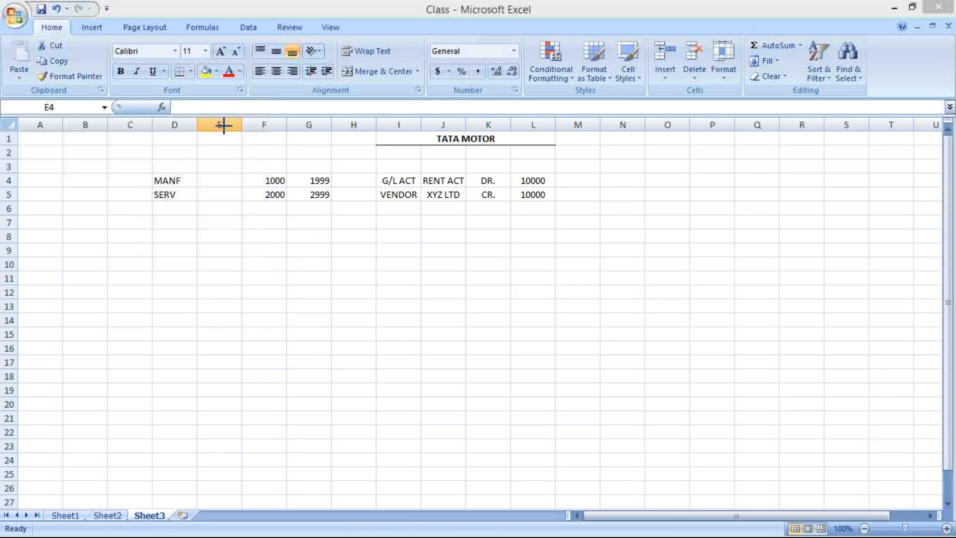
pyautogui.press('Escape')
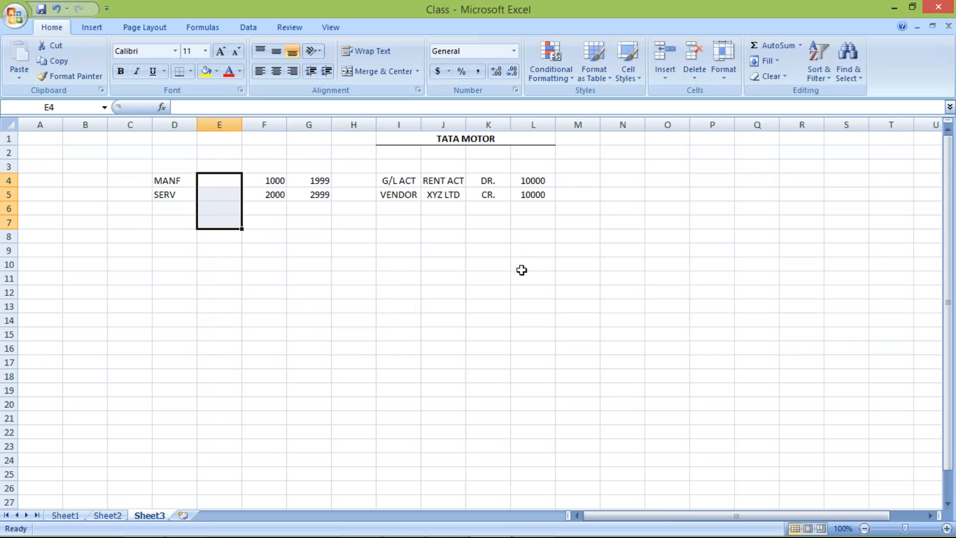
pyautogui.hotkey('alt', 'Tab')
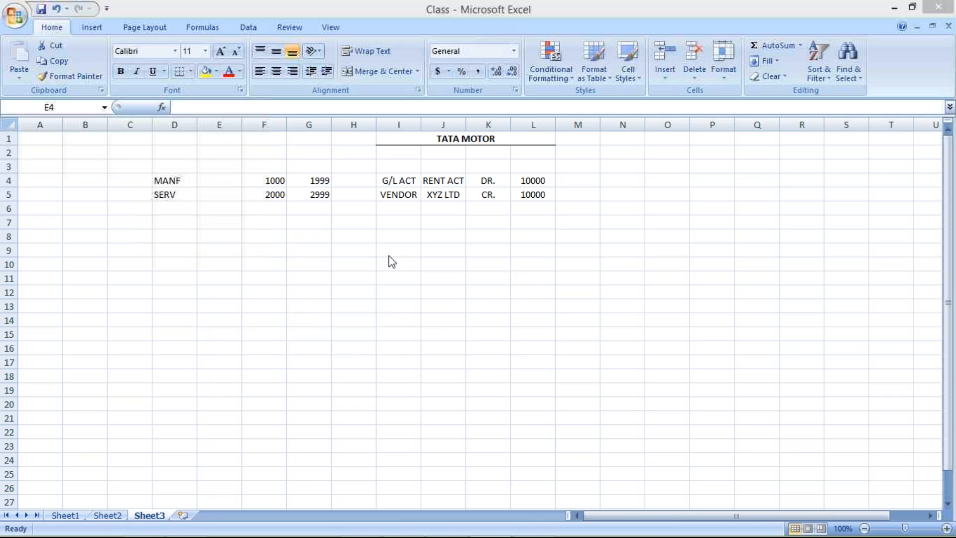
pyautogui.click(443, 365)
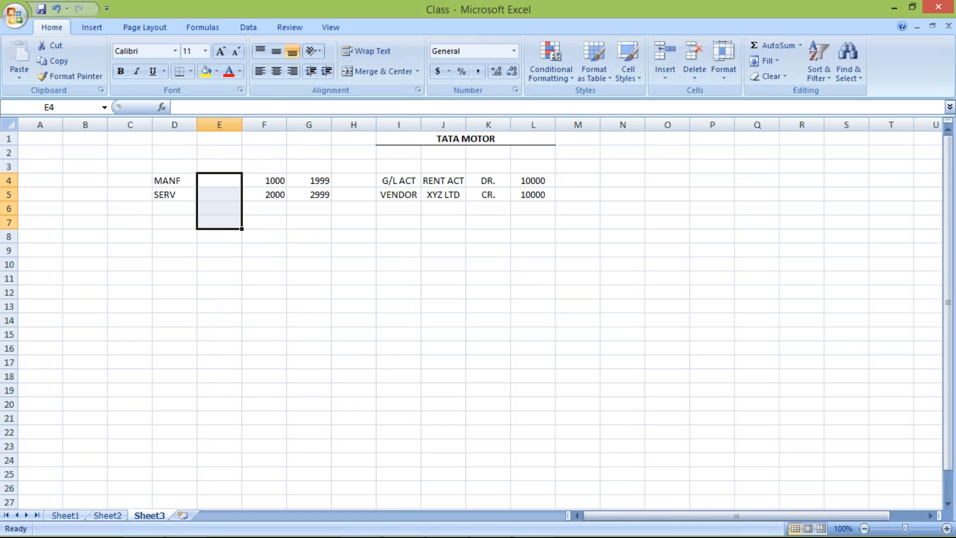
# - Delete the empty column E between the vendor group labels and their number ranges
pyautogui.click(219, 125)
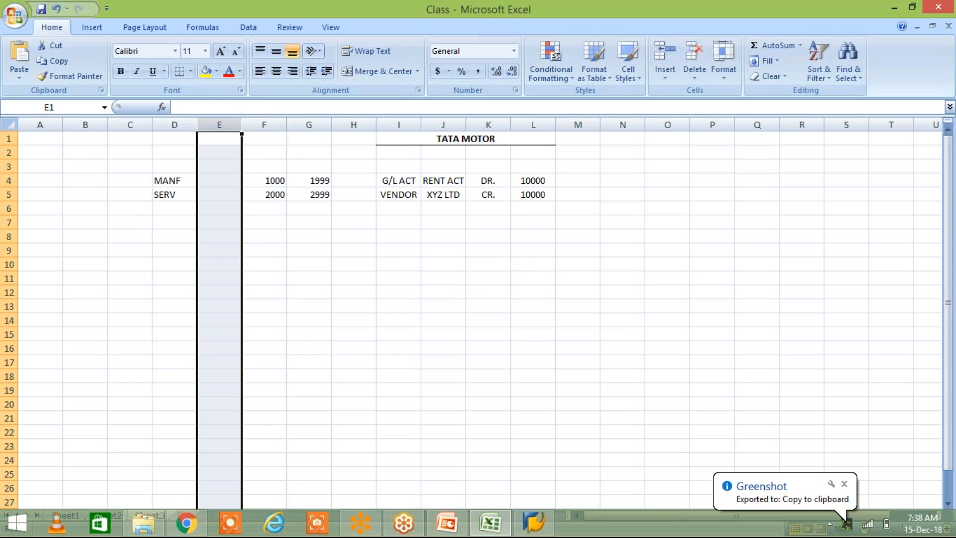
pyautogui.rightClick(223, 126)
pyautogui.click(258, 214)
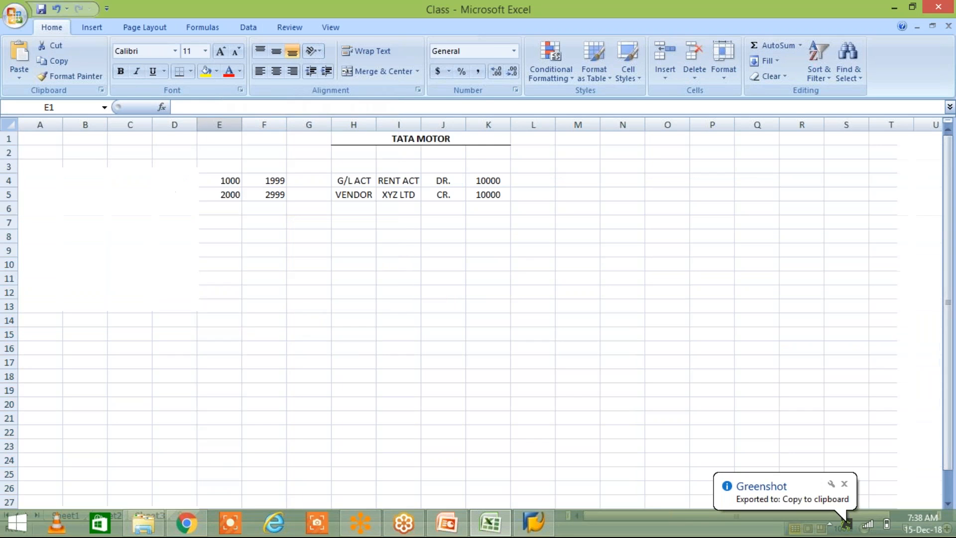
# - Examine the number ranges of the MANF and SERV groups against the VENDOR line of the entry
pyautogui.click(192, 180)
pyautogui.moveTo(219, 180); pyautogui.dragTo(264, 181)
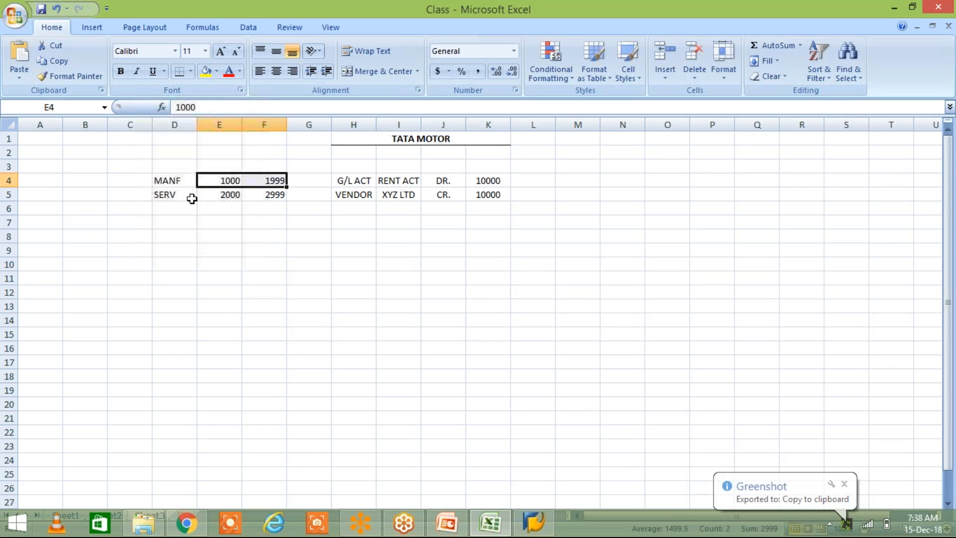
pyautogui.click(170, 193)
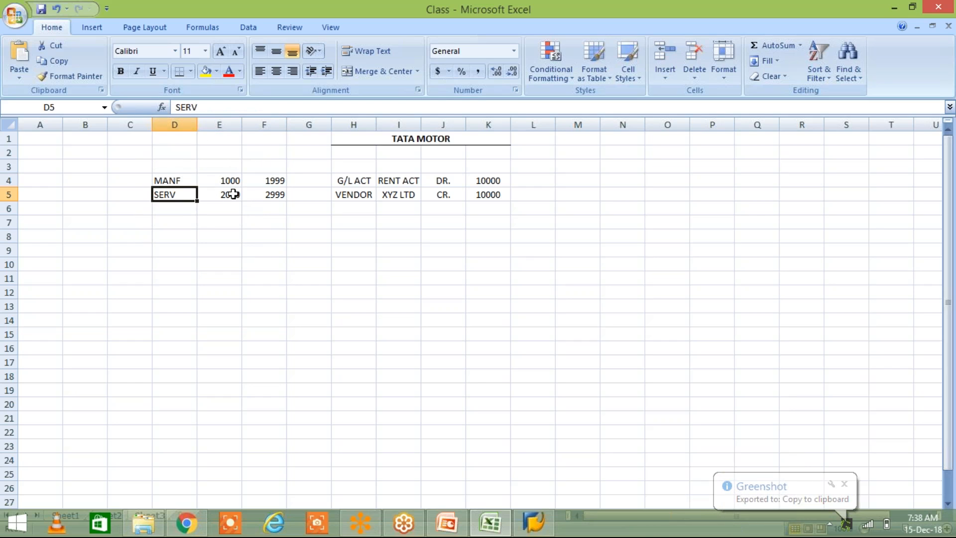
pyautogui.click(232, 197)
pyautogui.moveTo(232, 196); pyautogui.dragTo(269, 195)
pyautogui.click(220, 250)
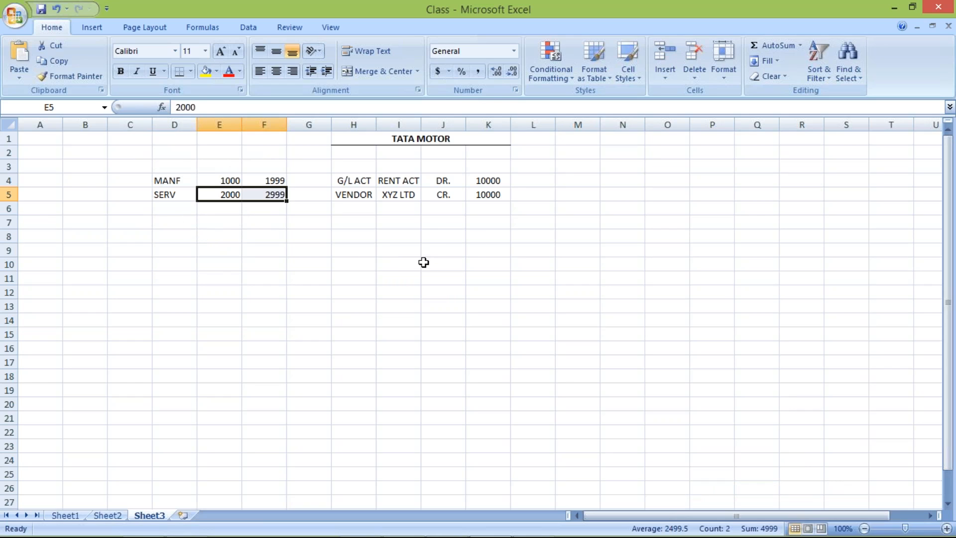
pyautogui.click(411, 194)
pyautogui.click(316, 198)
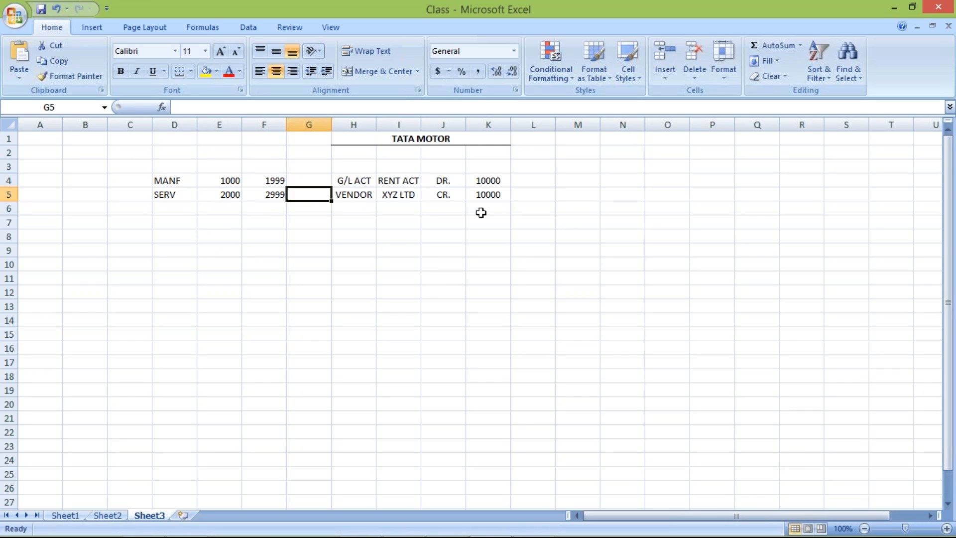
pyautogui.click(228, 180)
pyautogui.click(269, 180)
pyautogui.click(221, 180)
pyautogui.click(263, 180)
# - Try the number pattern 1*** beside VENDOR in cell G5, and clear it again
pyautogui.click(315, 195)
pyautogui.write('1***')
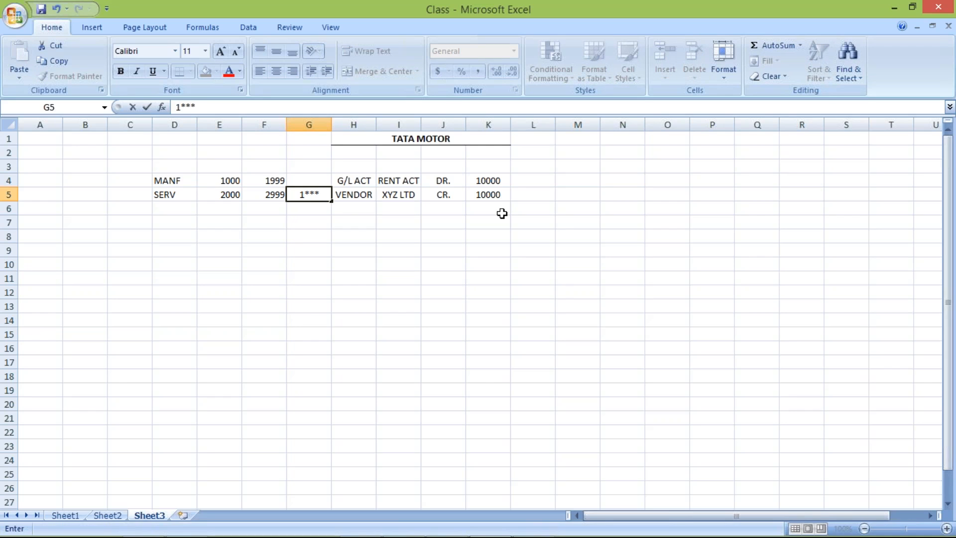
pyautogui.press('Return')
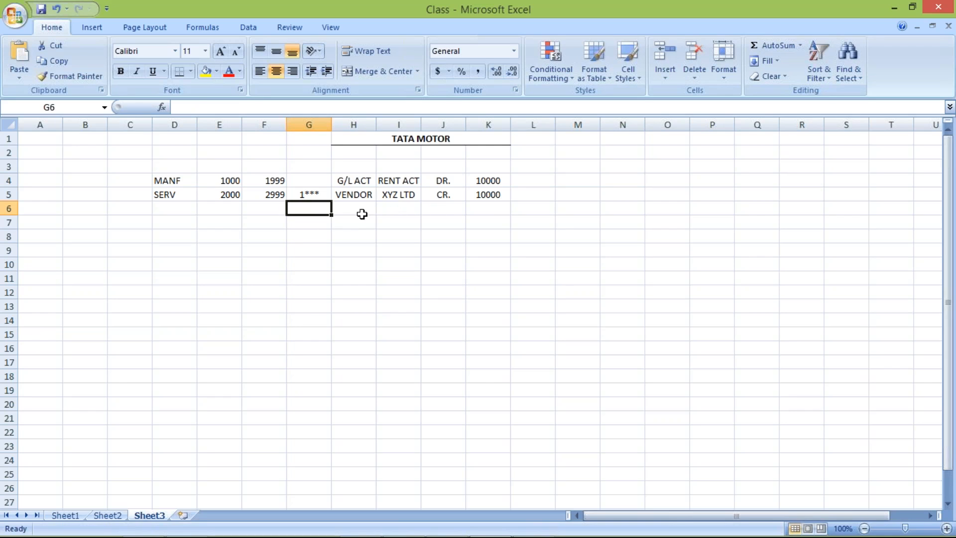
pyautogui.click(309, 194)
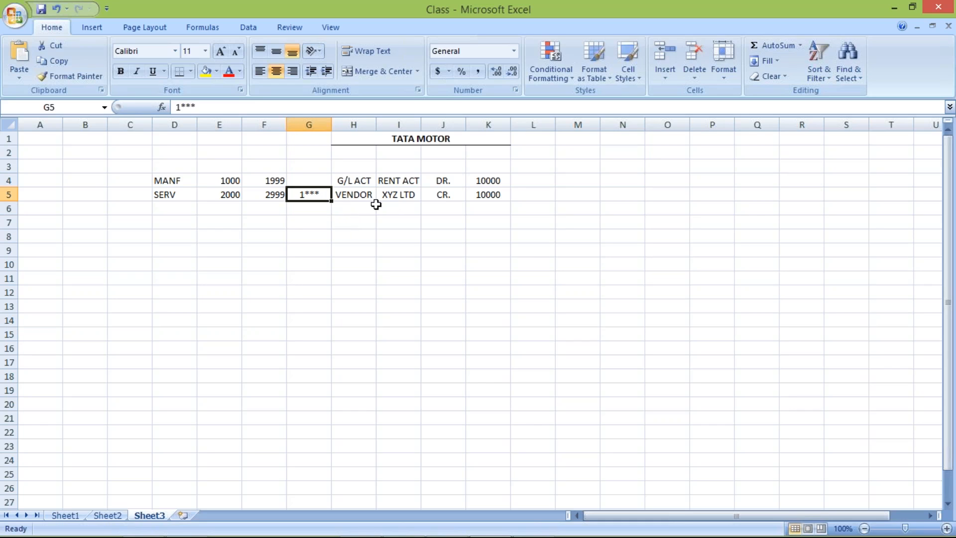
pyautogui.press('Delete')
# - Enter the number patterns 1*** beside MANF in C4 and 2*** beside SERV in C5
pyautogui.click(126, 182)
pyautogui.write('1***')
pyautogui.press('Return')
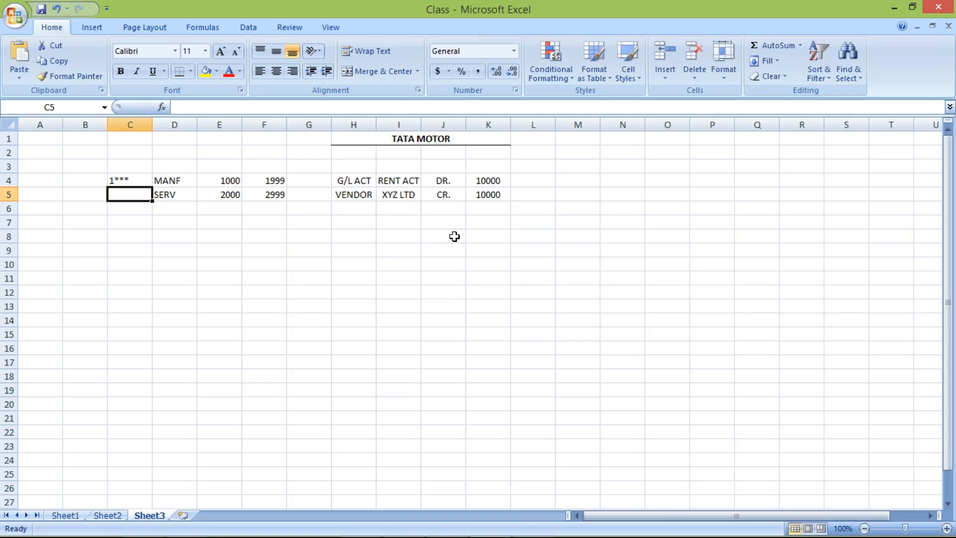
pyautogui.write('2***')
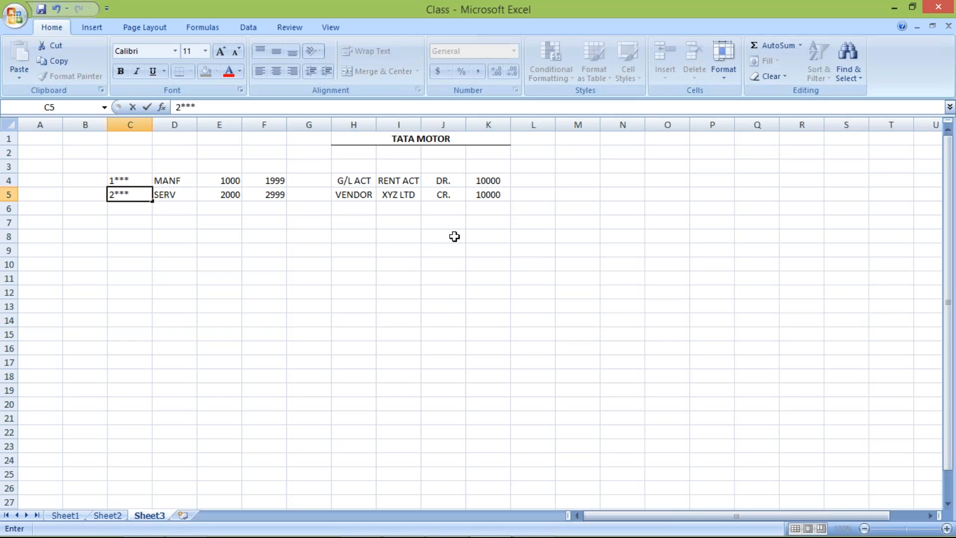
pyautogui.press('Return')
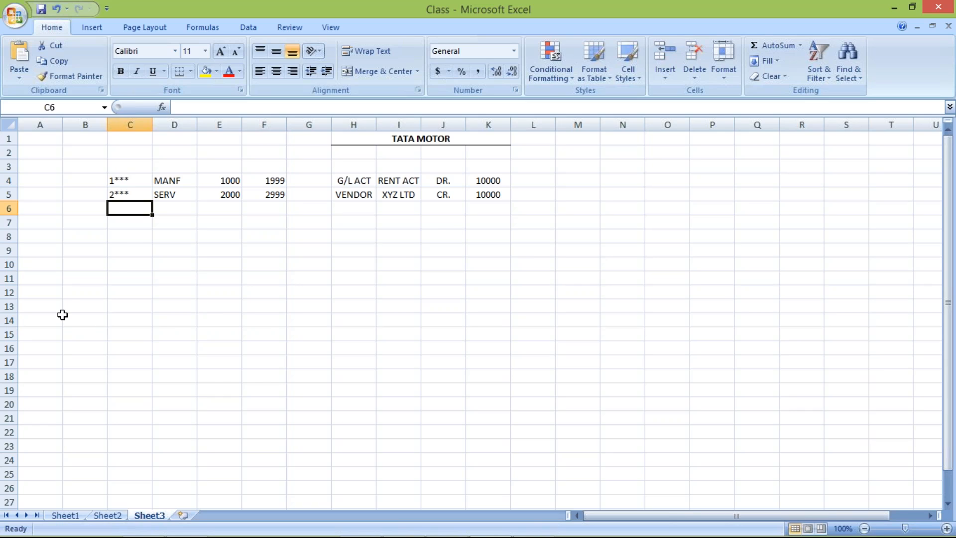
# - Compare the number patterns 1*** beside MANF in C4 and 2*** beside SERV in C5
pyautogui.click(117, 180)
pyautogui.click(125, 193)
pyautogui.click(127, 177)
pyautogui.click(127, 195)
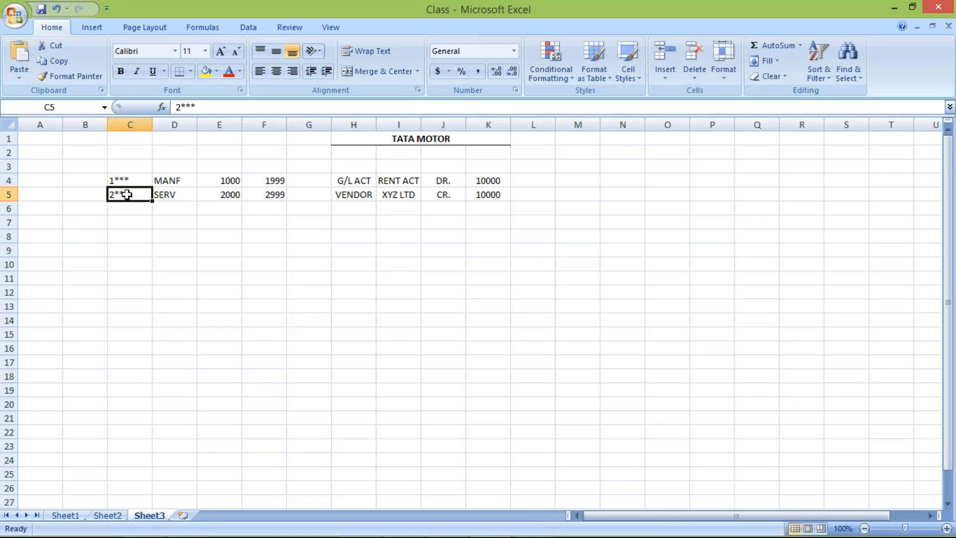
pyautogui.click(125, 180)
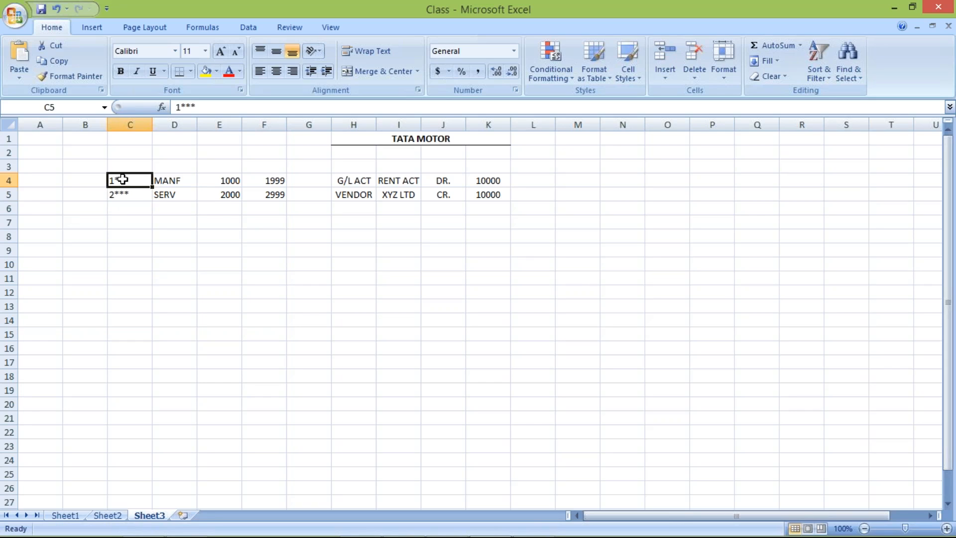
pyautogui.click(136, 194)
pyautogui.click(134, 180)
pyautogui.click(128, 222)
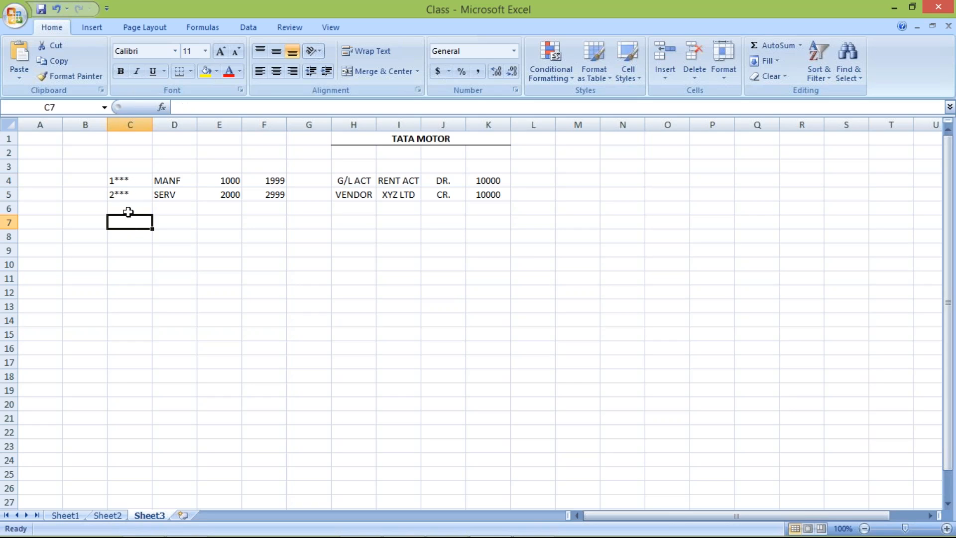
# - Examine how the patterns in column C relate to the number ranges of MANF in D4:F4 and SERV in D5:F5
pyautogui.click(135, 180)
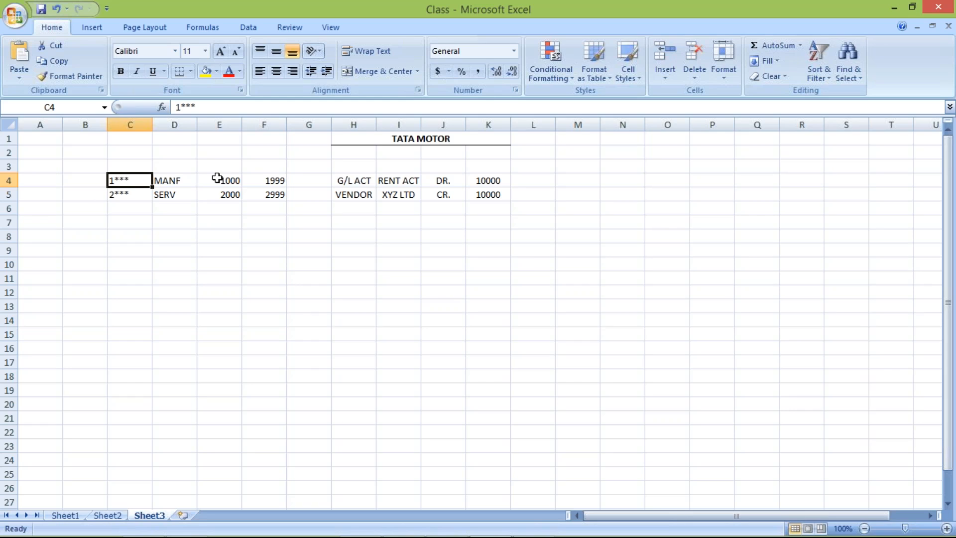
pyautogui.click(172, 183)
pyautogui.moveTo(283, 183); pyautogui.dragTo(273, 185)
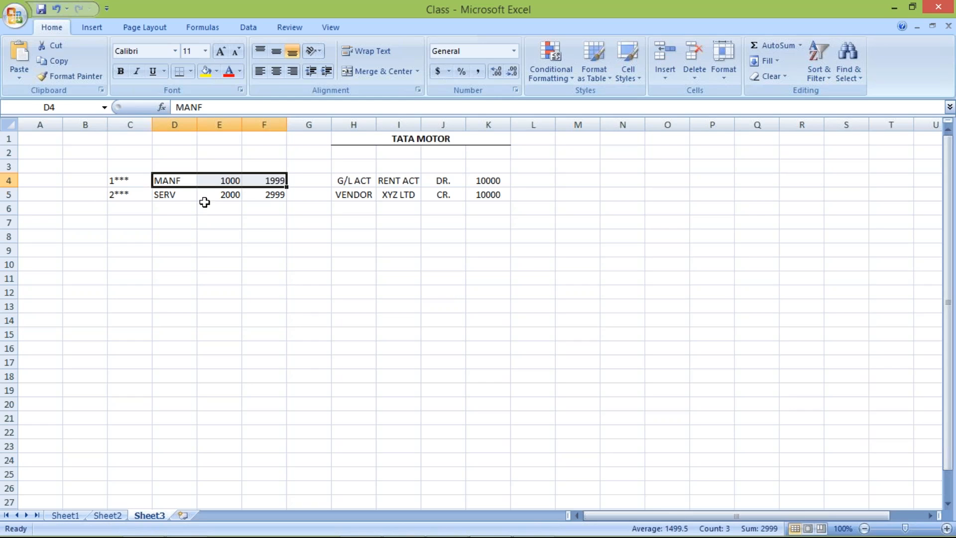
pyautogui.moveTo(162, 197); pyautogui.dragTo(272, 197)
pyautogui.click(121, 195)
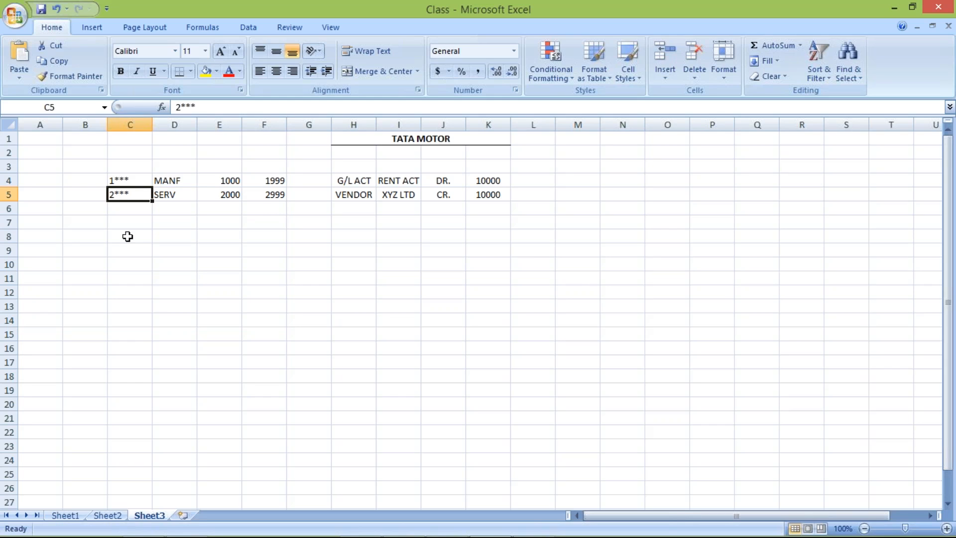
pyautogui.click(133, 181)
pyautogui.click(135, 192)
pyautogui.click(135, 181)
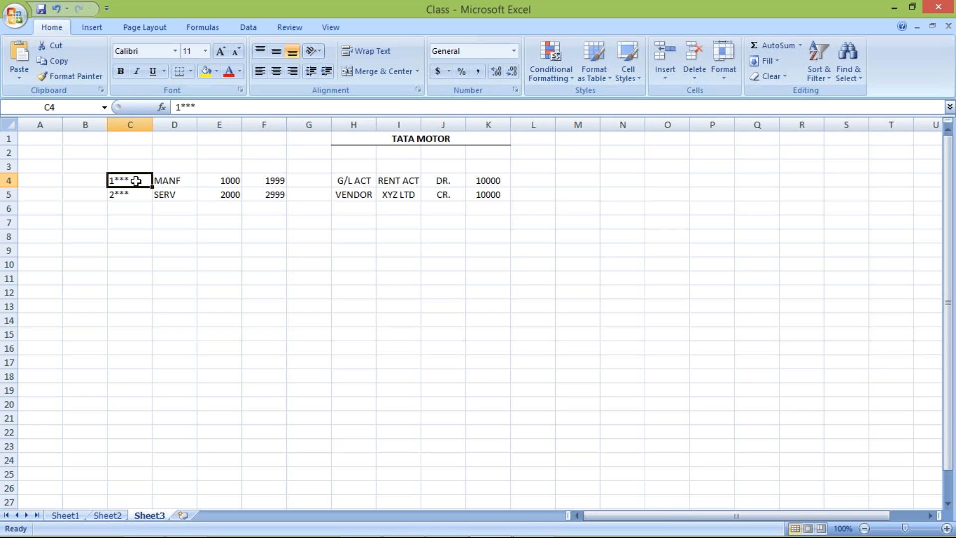
# - Switch to the SAP logon screen, enter the user name and the account password, and log on to client 800
pyautogui.moveTo(539, 535)
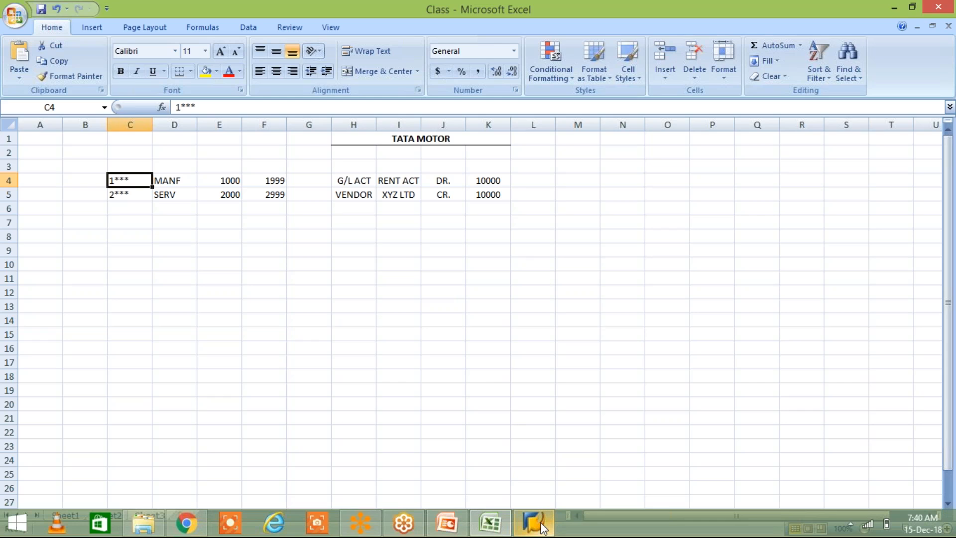
pyautogui.click(540, 526)
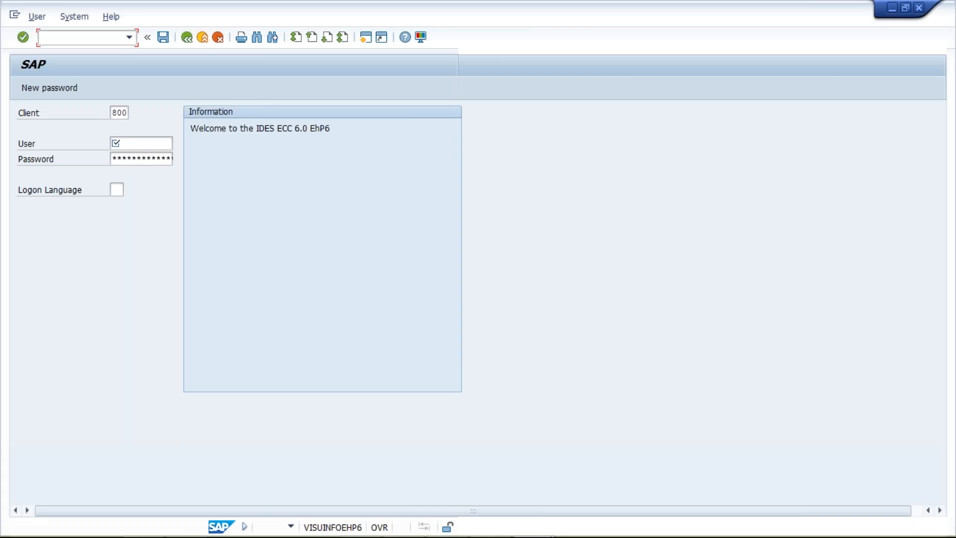
pyautogui.press('Down')
pyautogui.press('Down')
pyautogui.press('Tab')
pyautogui.press('Right')
pyautogui.press('Right')
pyautogui.press('Right')
pyautogui.press('Right')
pyautogui.press('Right')
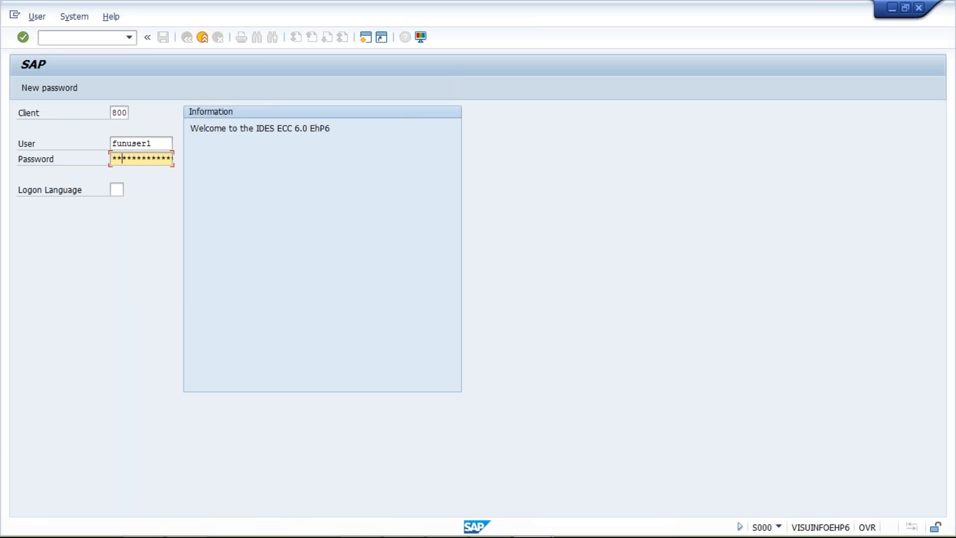
pyautogui.write('**')
pyautogui.press('Return')
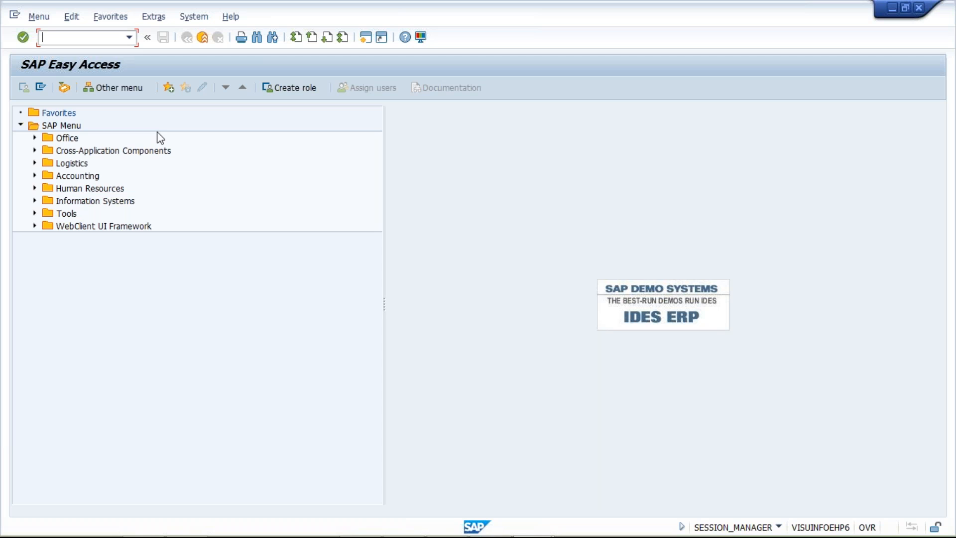
# - Run transaction OBD3 from SAP Easy Access to open the vendor account groups overview
pyautogui.hotkey('alt', 'Tab')
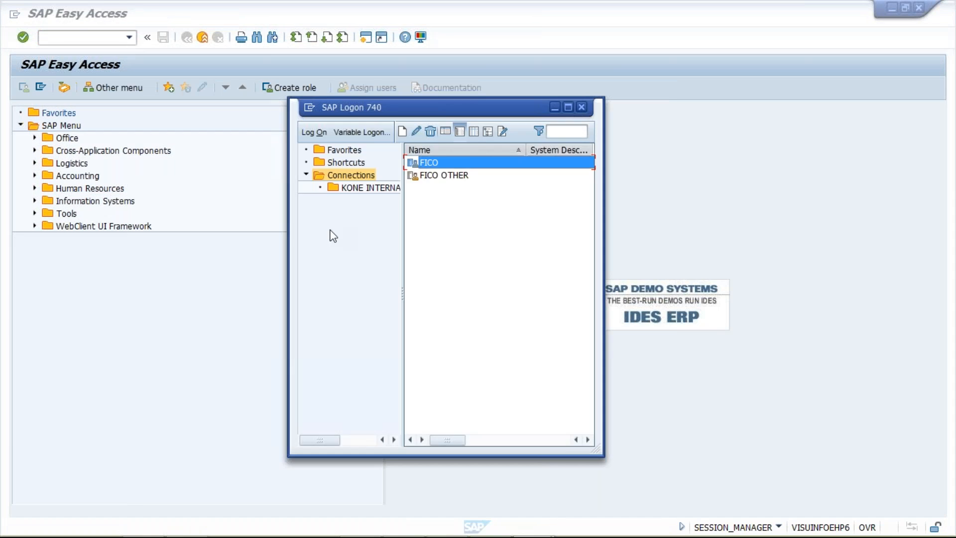
pyautogui.hotkey('alt', 'Tab')
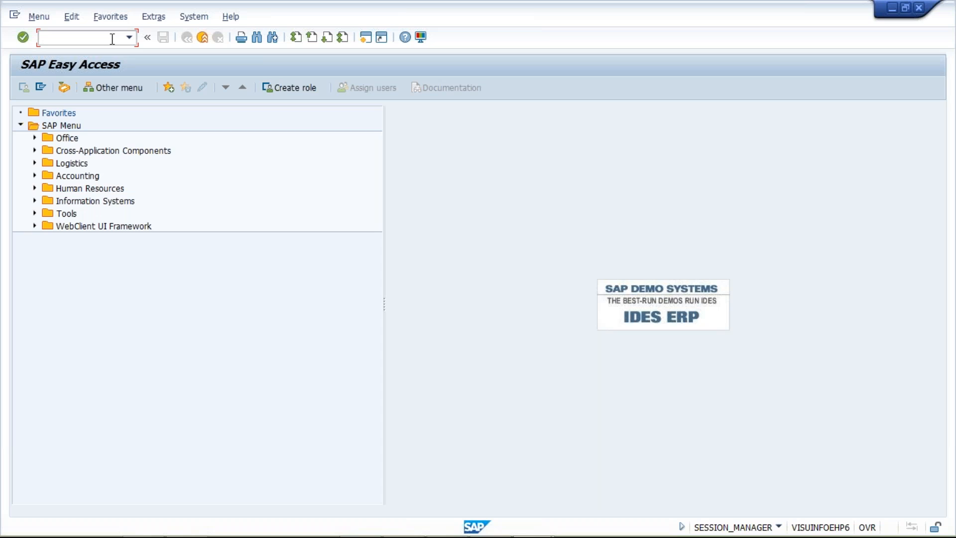
pyautogui.write('OBD3')
pyautogui.press('Return')
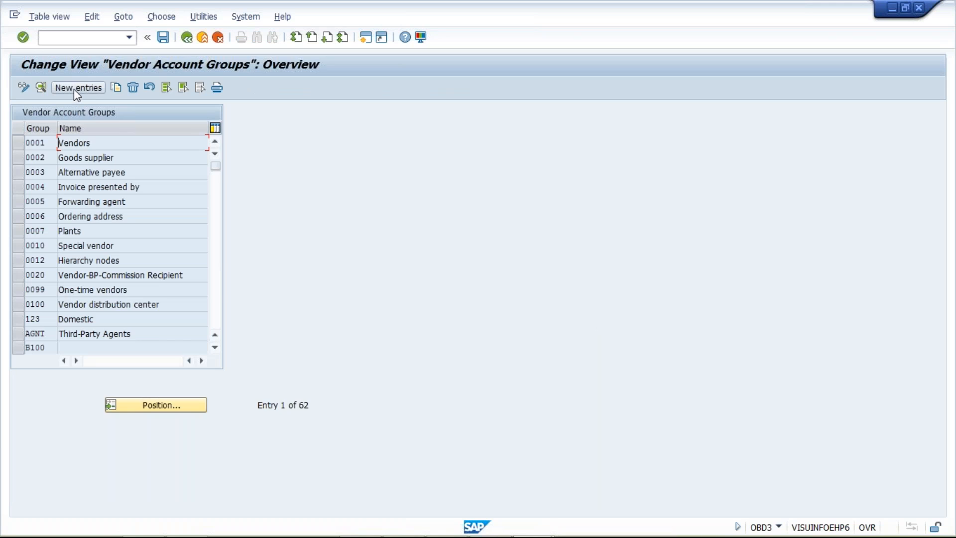
# - Create vendor account group MANF with the meaning MATERIAL VENDOR FOR TM and save it in the TATA MOTOR customizing request
pyautogui.click(74, 89)
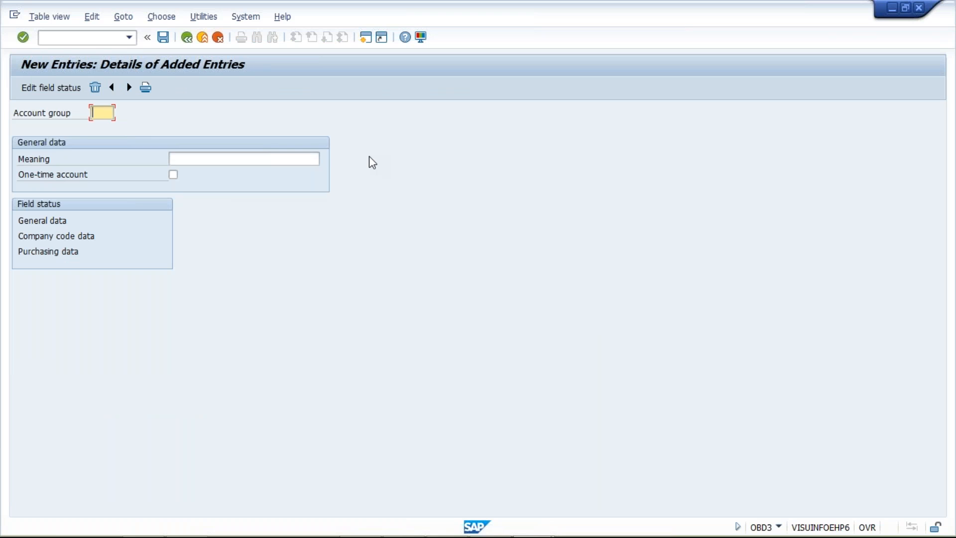
pyautogui.write('MANF')
pyautogui.press('Tab')
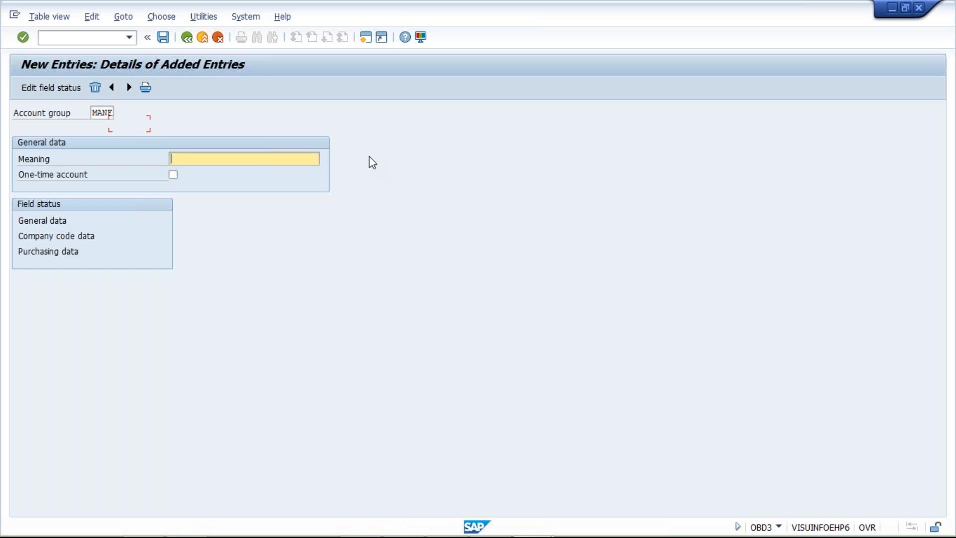
pyautogui.write('T')
pyautogui.press('BackSpace')
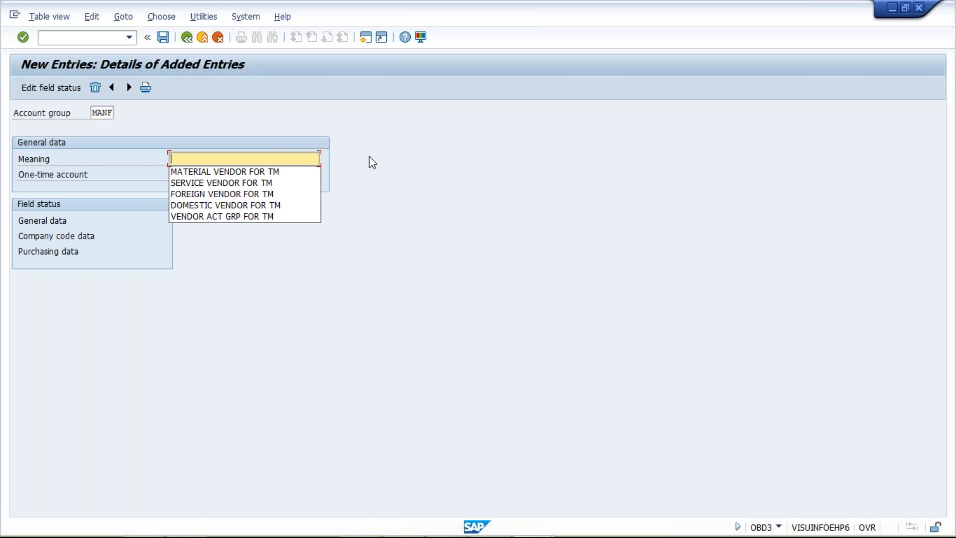
pyautogui.press('Down')
pyautogui.press('Return')
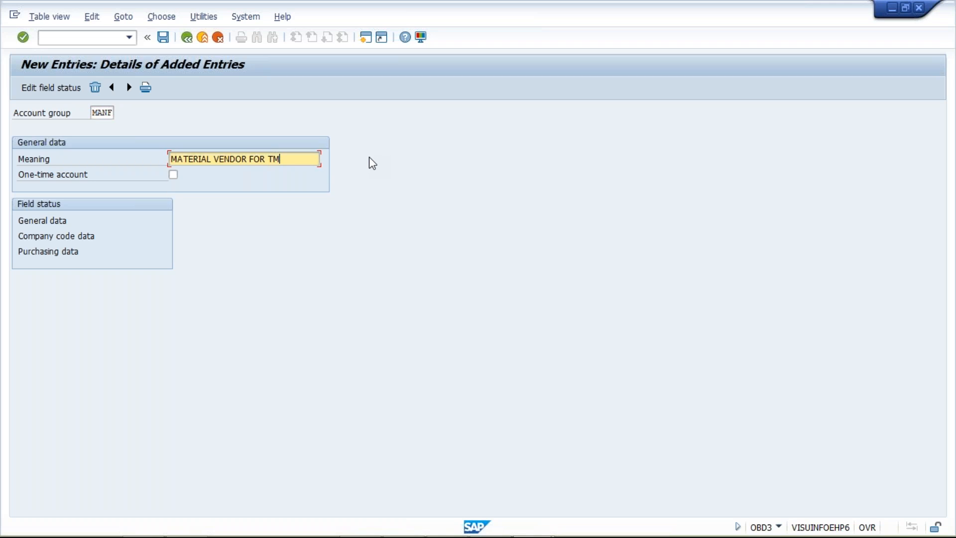
pyautogui.click(407, 174)
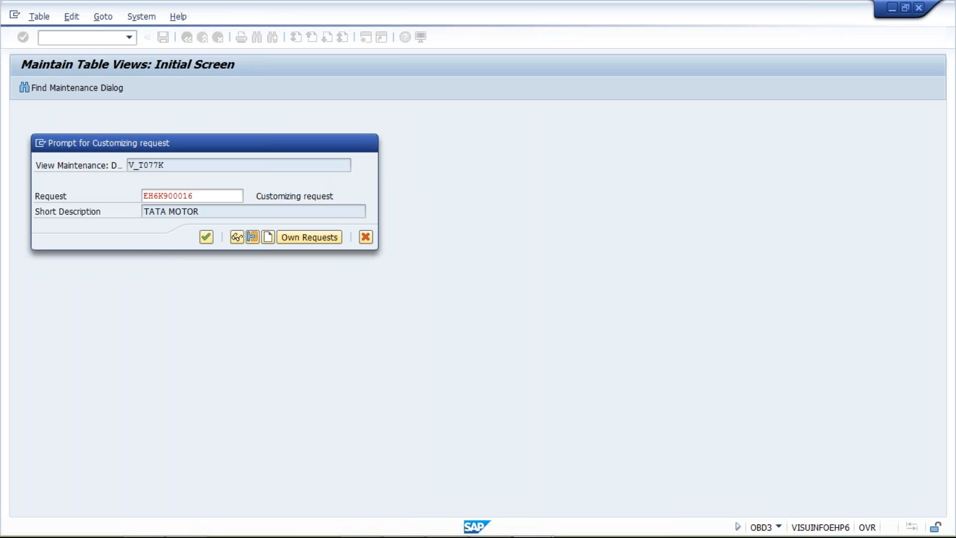
pyautogui.press('Return')
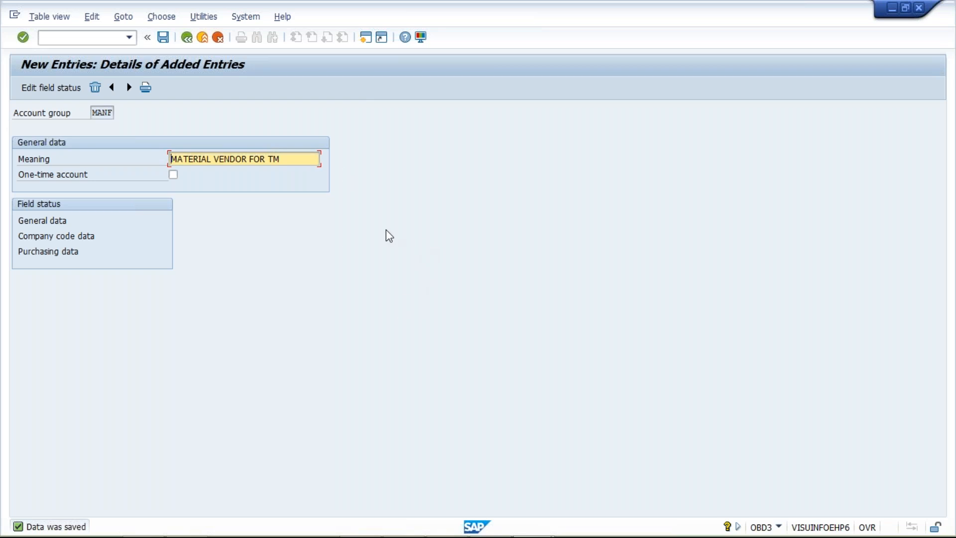
# - In MANF's general data address fields, try Suppress for Street 5, Req. Entry for Name 1, and Display for Form of address and Search term
pyautogui.doubleClick(94, 112)
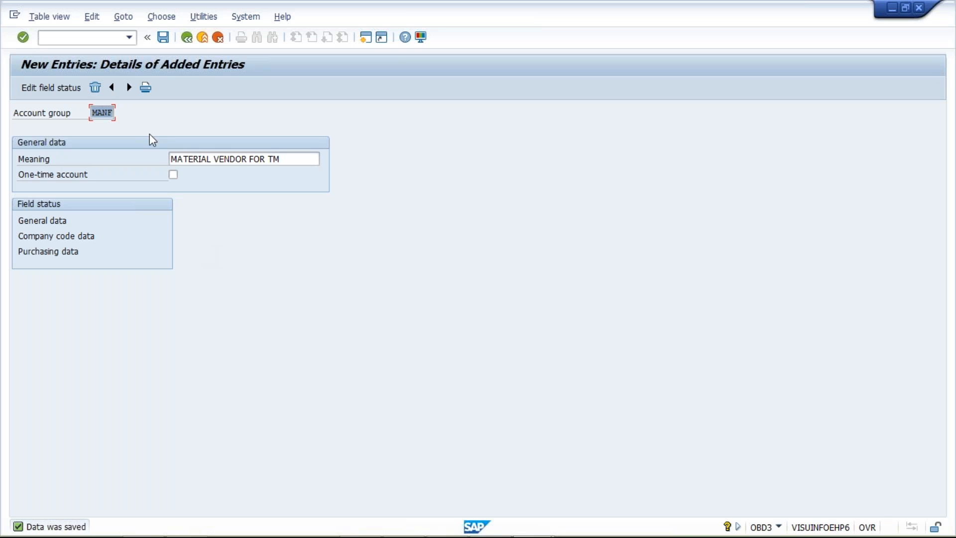
pyautogui.doubleClick(36, 220)
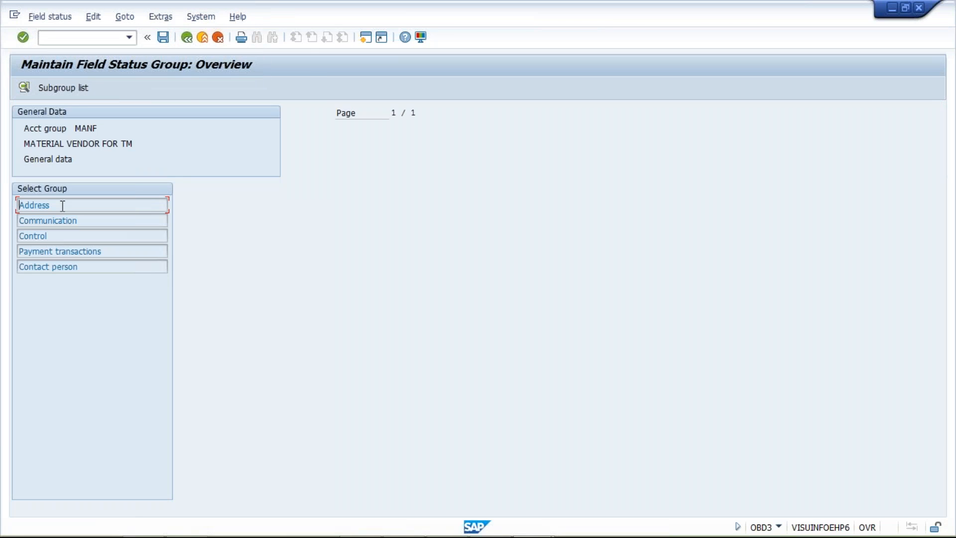
pyautogui.doubleClick(46, 205)
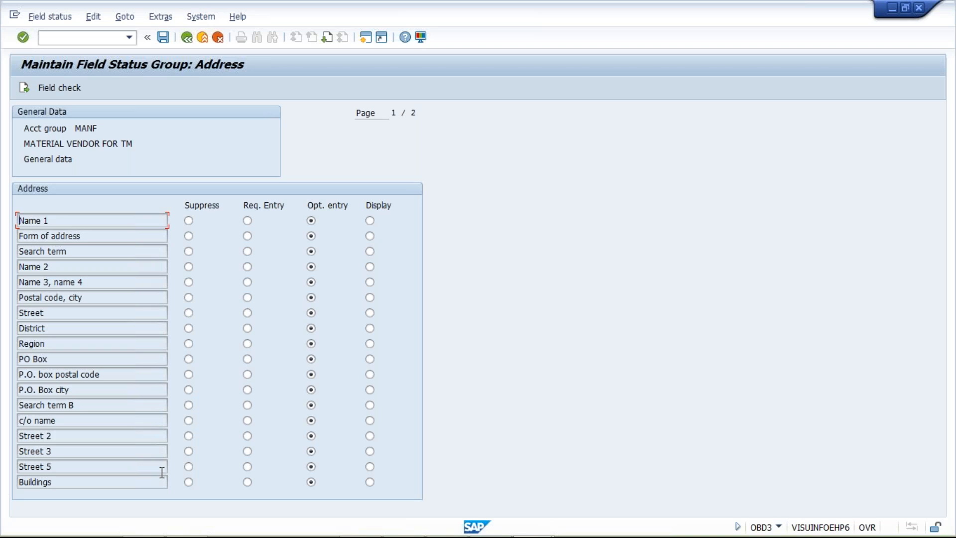
pyautogui.click(188, 466)
pyautogui.click(248, 221)
pyautogui.click(370, 236)
pyautogui.click(369, 251)
# - Reset Name 1, Form of address, Search term and Street 5 to Opt. entry and return to the account group details
pyautogui.click(311, 221)
pyautogui.click(311, 236)
pyautogui.click(311, 251)
pyautogui.moveTo(324, 531)
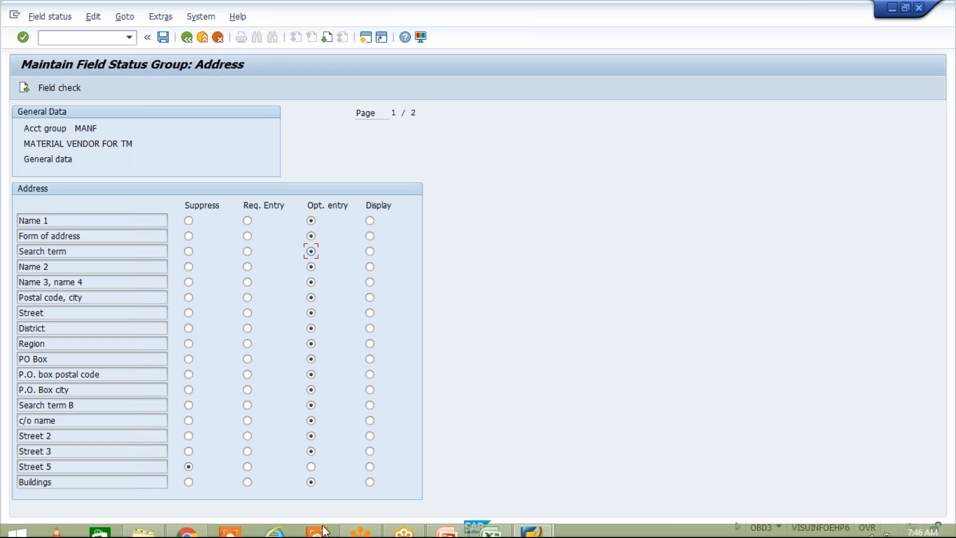
pyautogui.click(311, 466)
pyautogui.click(189, 41)
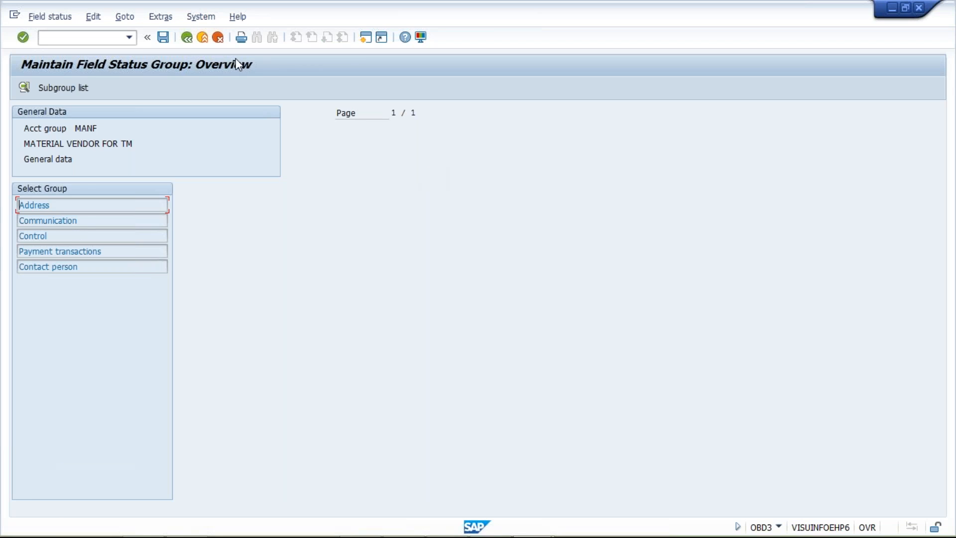
pyautogui.click(187, 40)
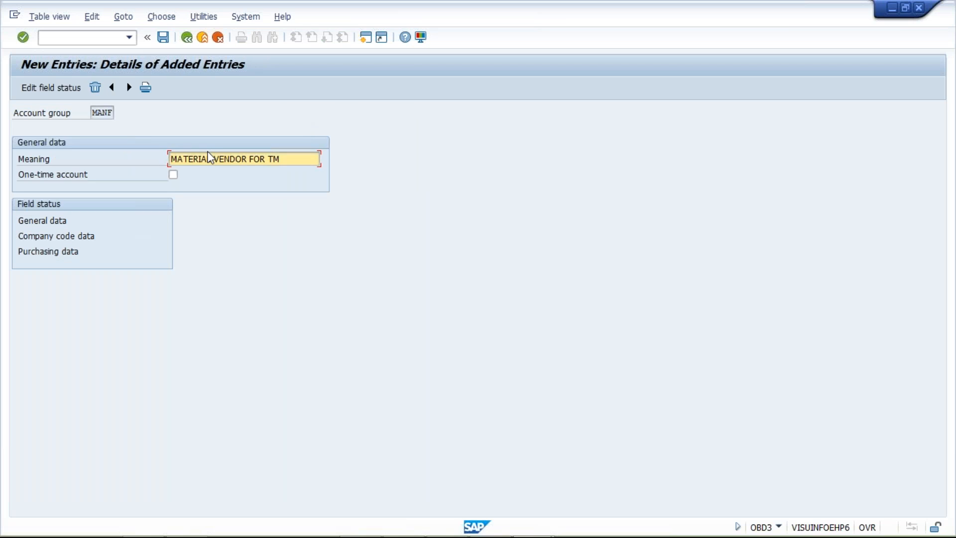
# - Try the Display status for Name 1 in MANF's general data address fields, and return to the account group details
pyautogui.doubleClick(43, 224)
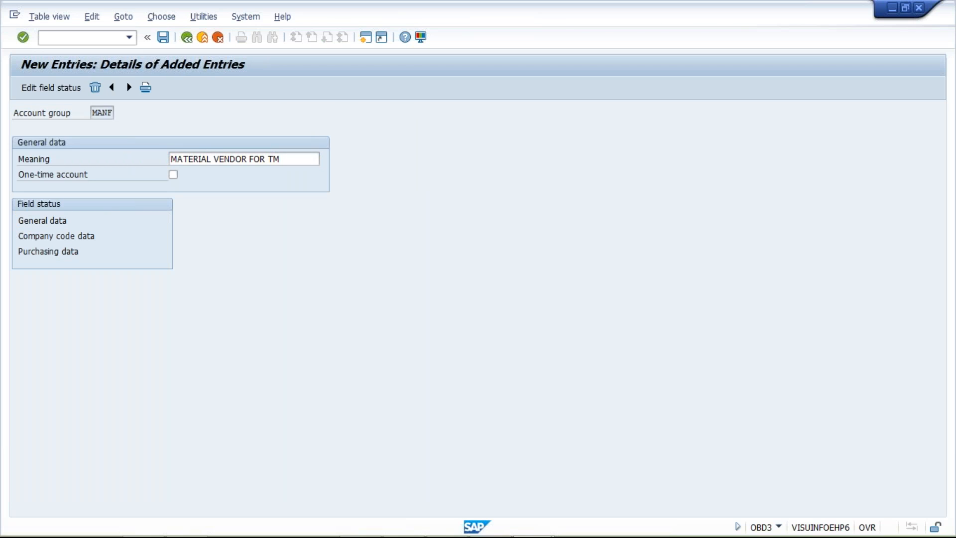
pyautogui.doubleClick(69, 207)
pyautogui.click(370, 220)
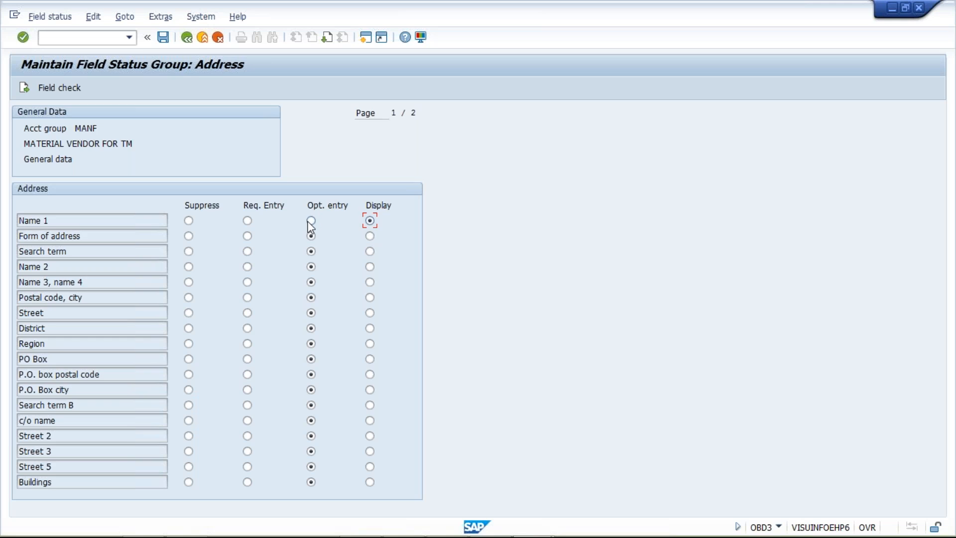
pyautogui.click(187, 38)
pyautogui.click(187, 37)
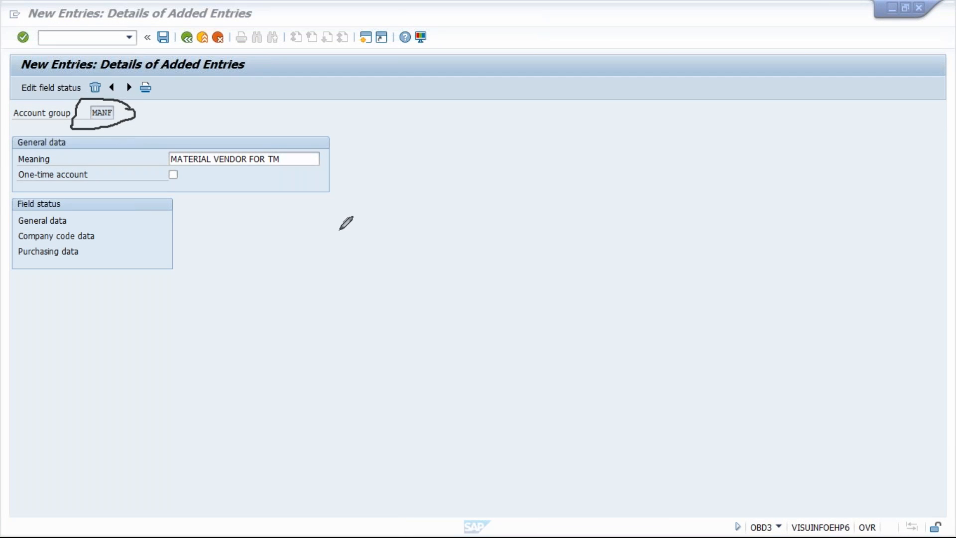
# - Try adding extra letters JJJJJ and XXX to the Meaning of account group MANF, and remove them again
pyautogui.click(779, 443)
pyautogui.click(94, 113)
pyautogui.press('Tab')
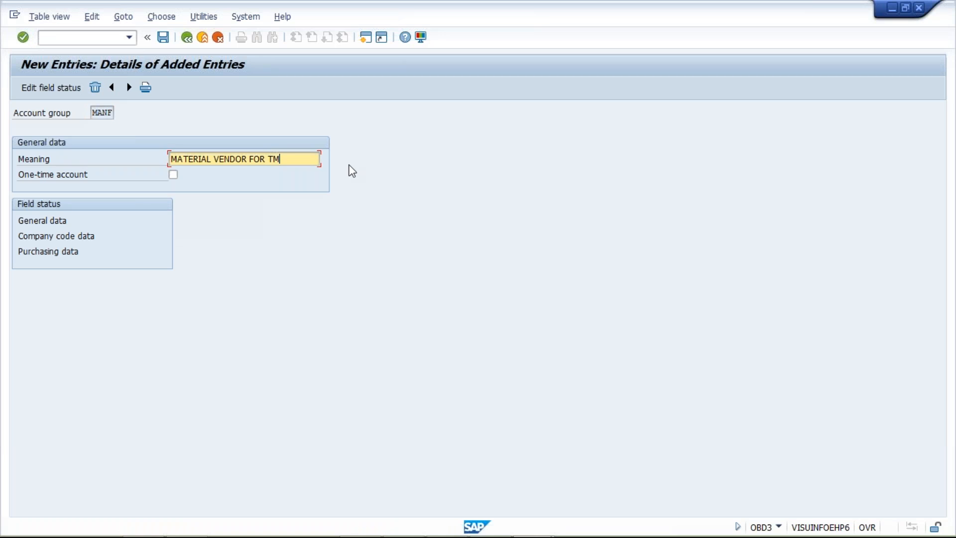
pyautogui.write('JJJJJ')
pyautogui.press('BackSpace')
pyautogui.press('BackSpace')
pyautogui.press('BackSpace')
pyautogui.press('BackSpace')
pyautogui.press('BackSpace')
pyautogui.write('XXX')
pyautogui.press('BackSpace')
pyautogui.press('BackSpace')
pyautogui.press('BackSpace')
pyautogui.click(94, 112)
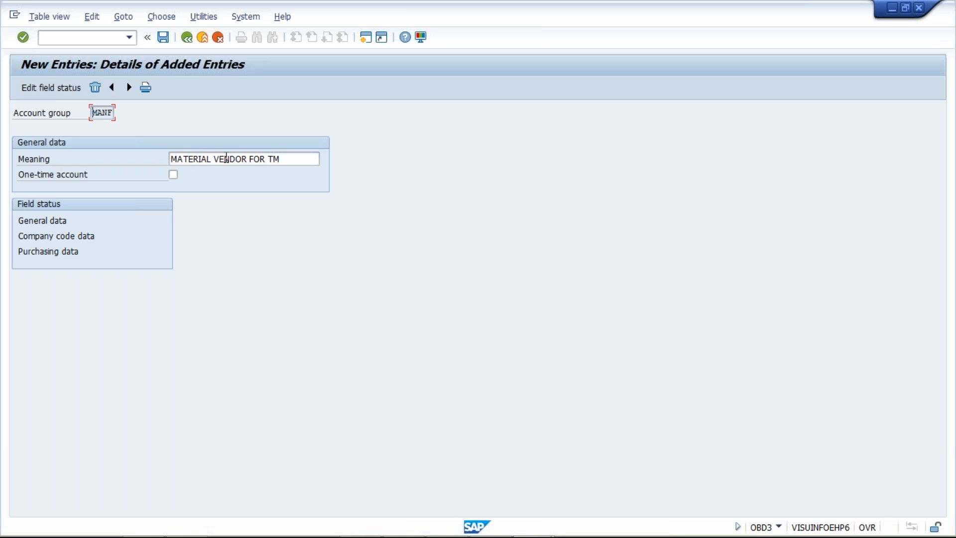
# - Switch to Excel to check the SERV group in D5, and return to the vendor account groups overview in SAP
pyautogui.hotkey('alt', 'Tab')
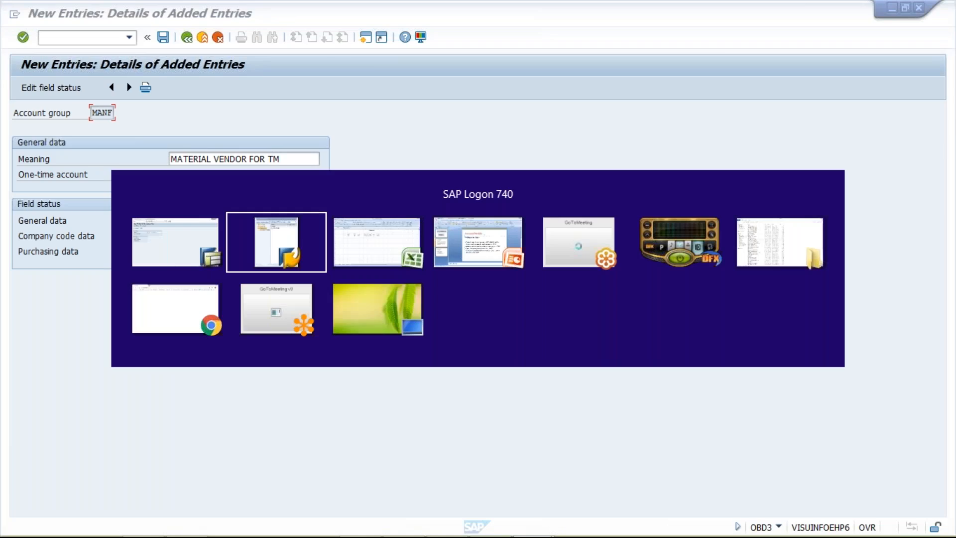
pyautogui.hotkey('alt', 'Tab')
pyautogui.click(180, 195)
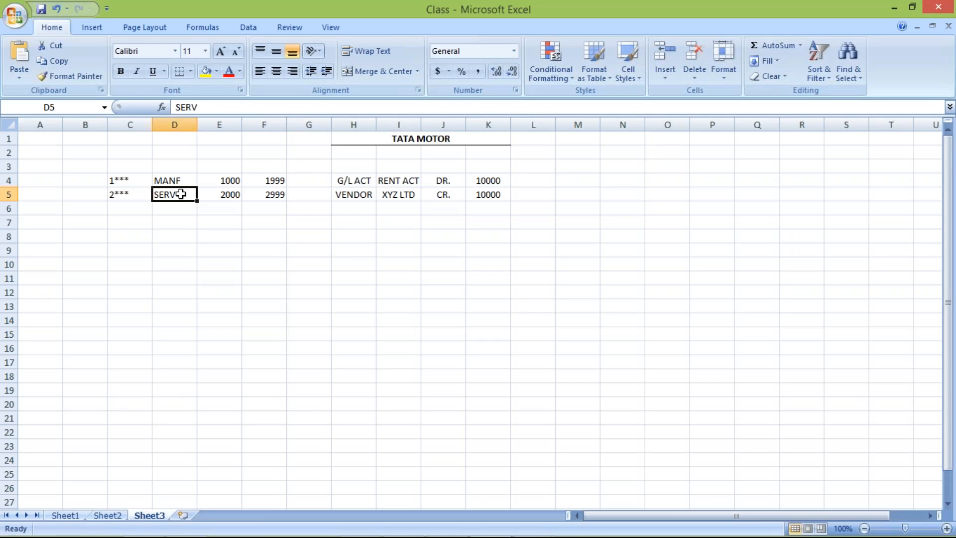
pyautogui.hotkey('alt', 'Tab')
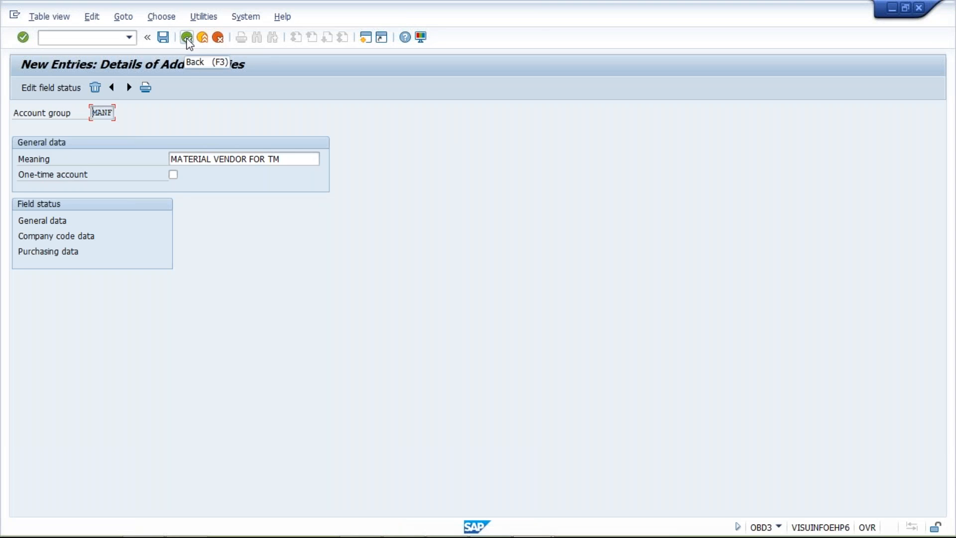
pyautogui.click(187, 39)
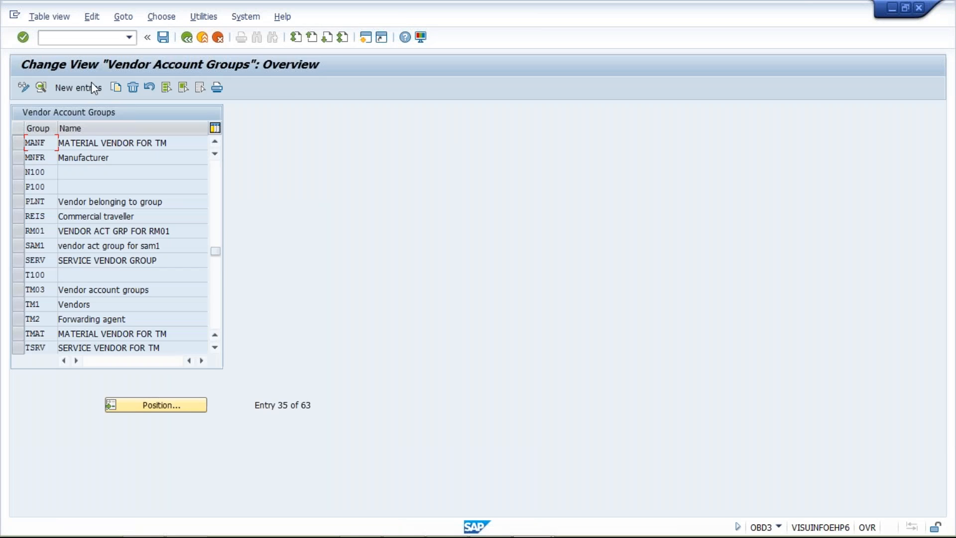
# - Try to create a new vendor account group SERV with the meaning SERVICE VENDOR FOR TM, and discard the entry
pyautogui.click(87, 93)
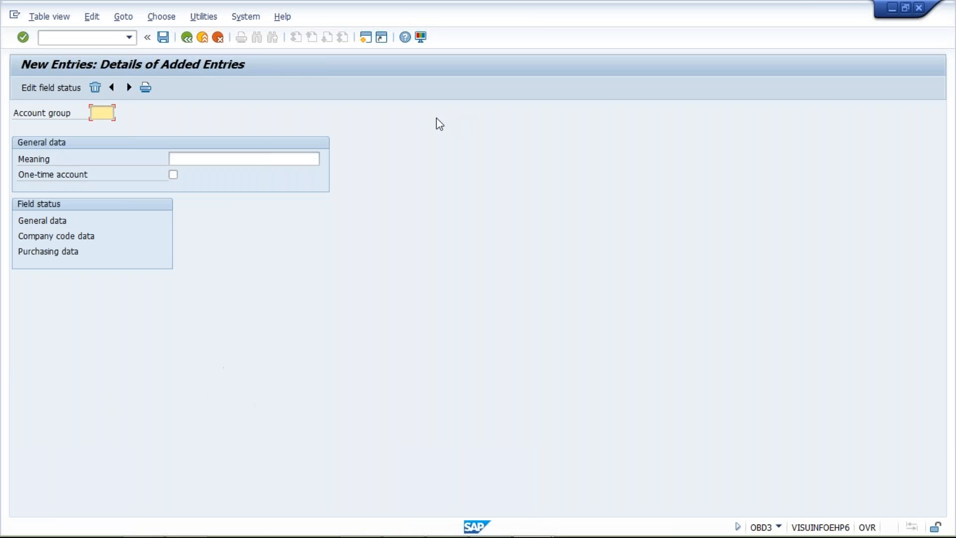
pyautogui.write('SERV')
pyautogui.press('Tab')
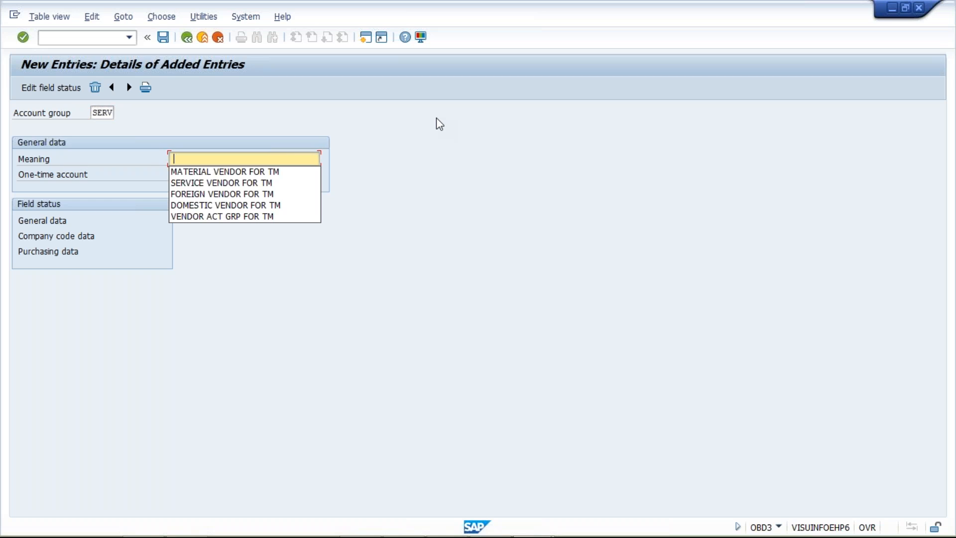
pyautogui.press('Down')
pyautogui.press('Down')
pyautogui.press('Return')
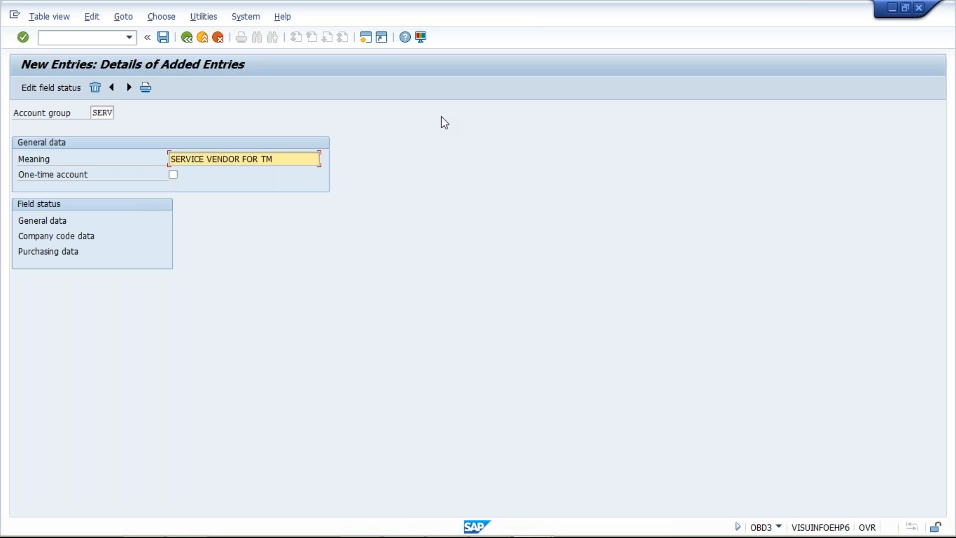
pyautogui.press('Return')
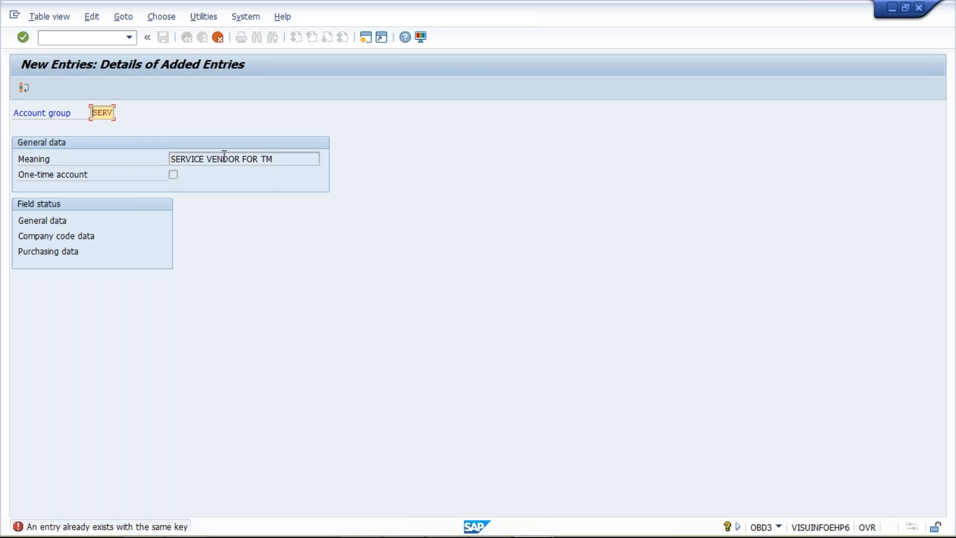
pyautogui.click(218, 37)
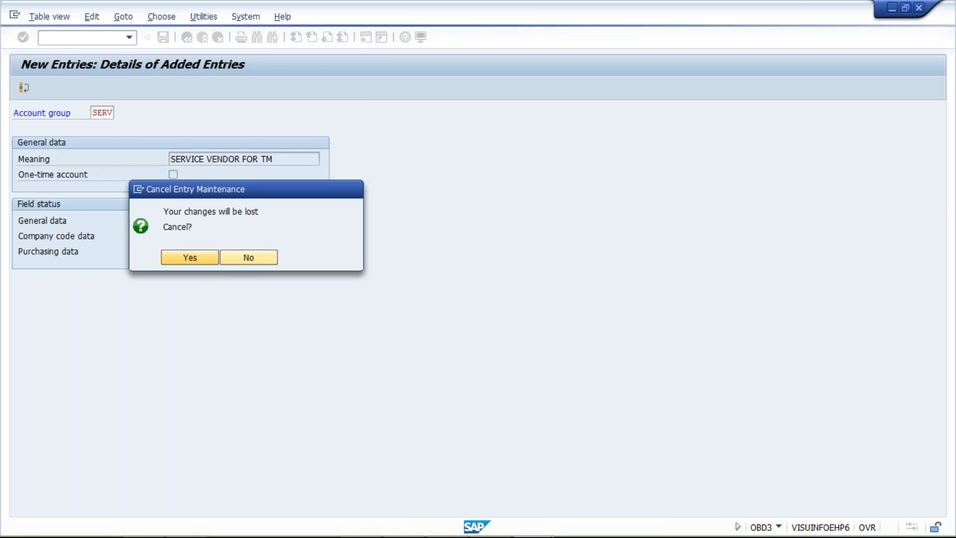
pyautogui.click(190, 257)
# - Locate the existing account group SERV in the vendor account groups overview, delete it and save
pyautogui.click(145, 406)
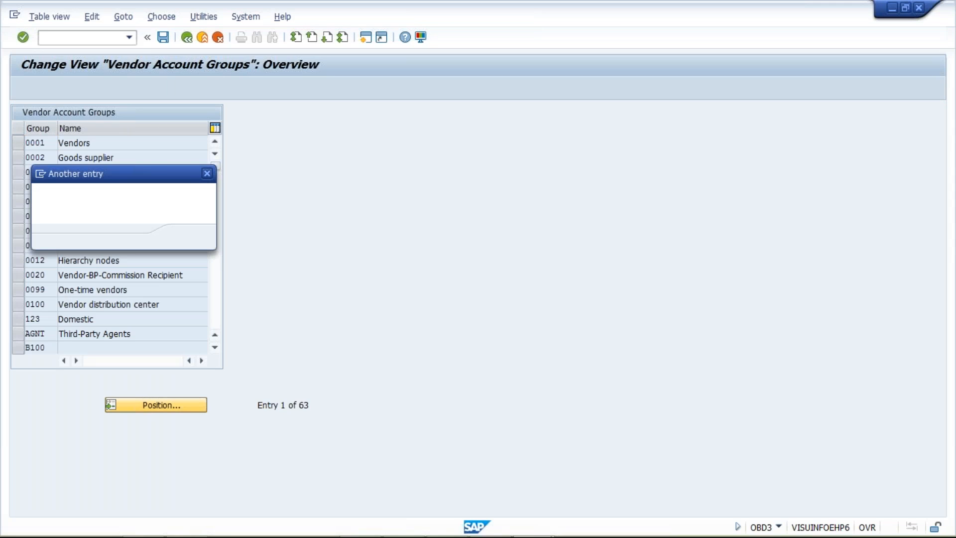
pyautogui.write('SERV')
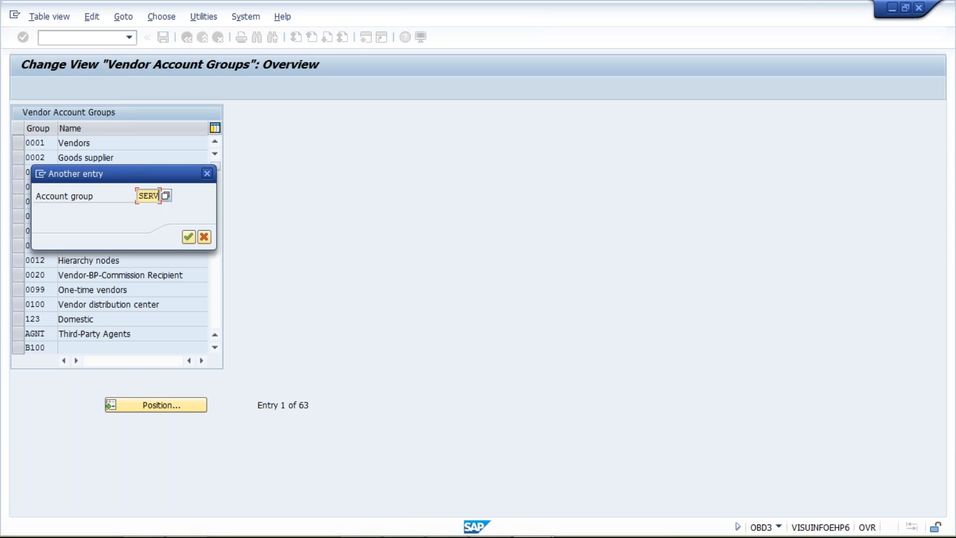
pyautogui.press('Return')
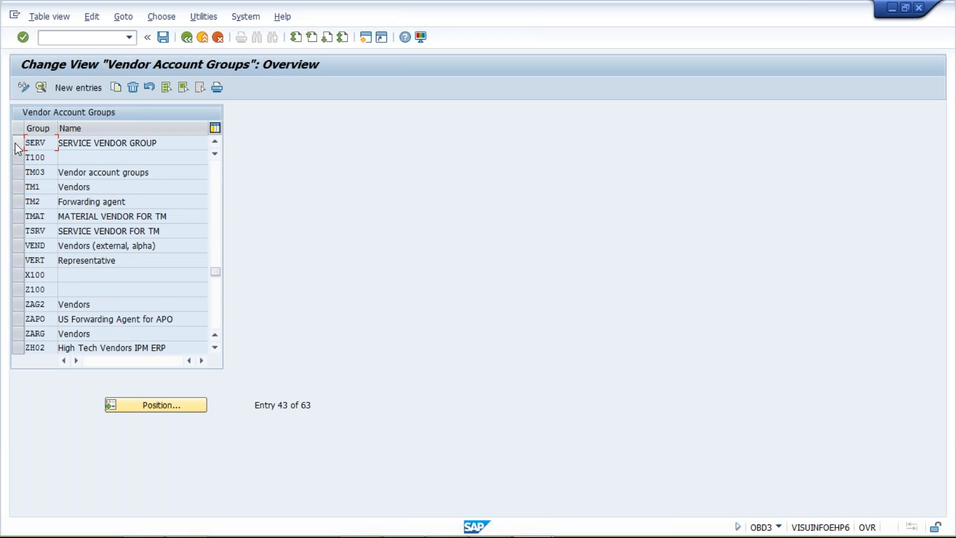
pyautogui.click(23, 140)
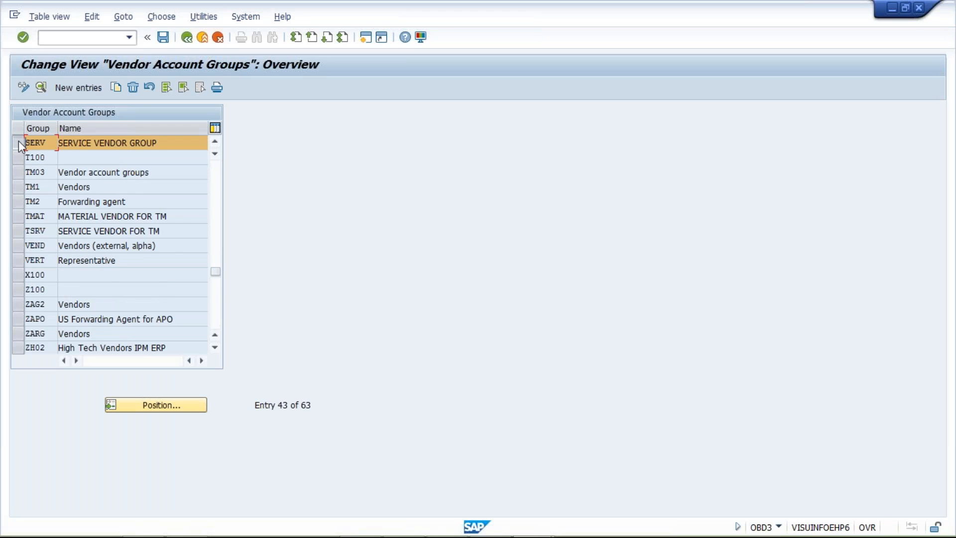
pyautogui.click(132, 88)
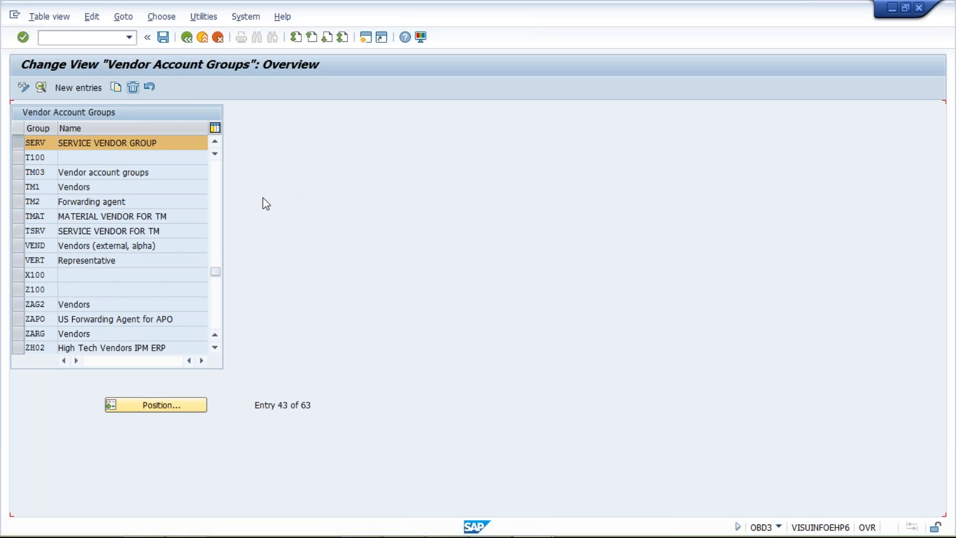
pyautogui.click(163, 37)
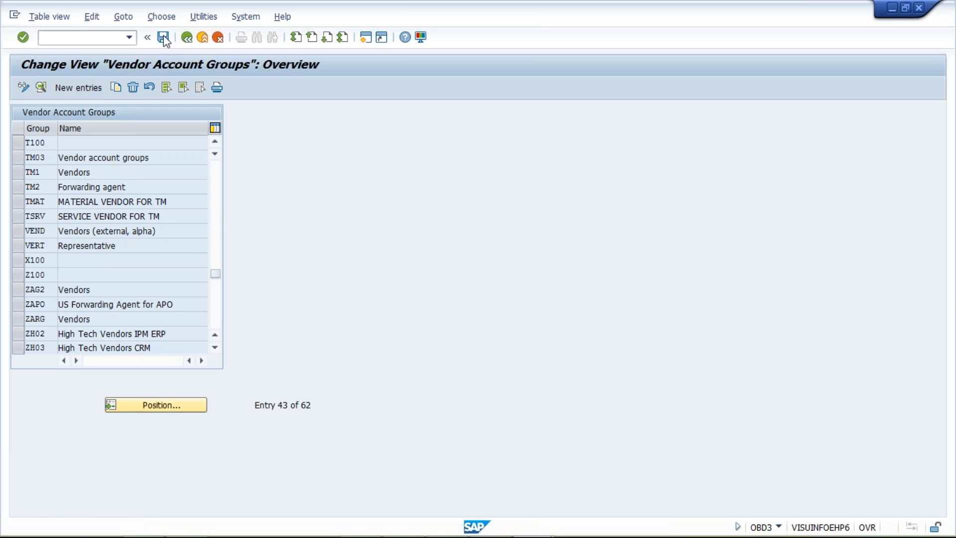
# - Create a new vendor account group SERV with the meaning SERVICE VENDOR FOR TM and save it
pyautogui.click(78, 88)
pyautogui.click(102, 114)
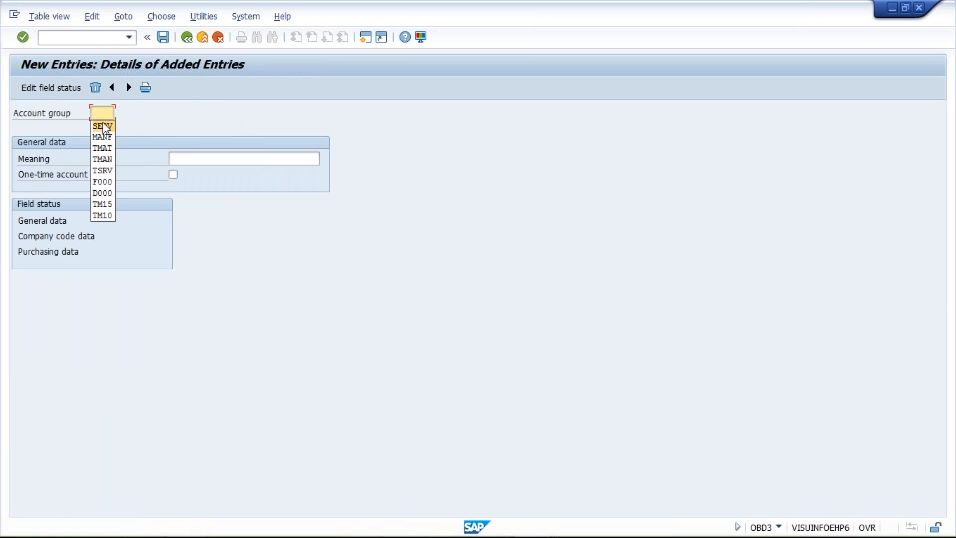
pyautogui.click(103, 126)
pyautogui.click(199, 158)
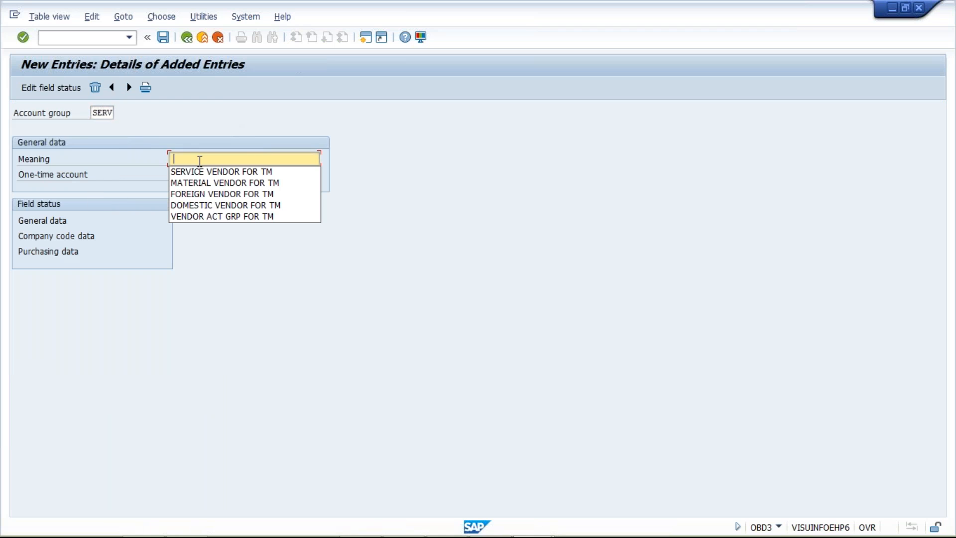
pyautogui.click(254, 171)
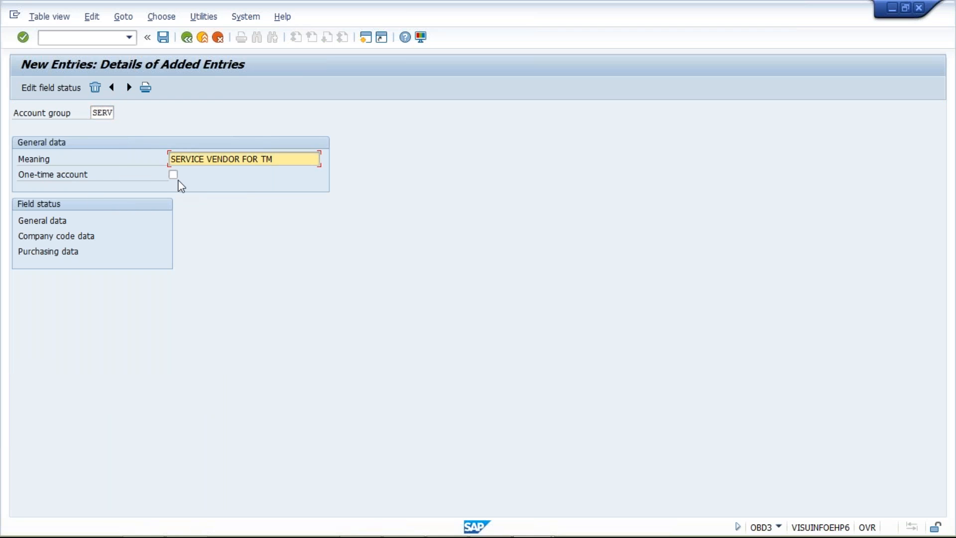
pyautogui.click(163, 38)
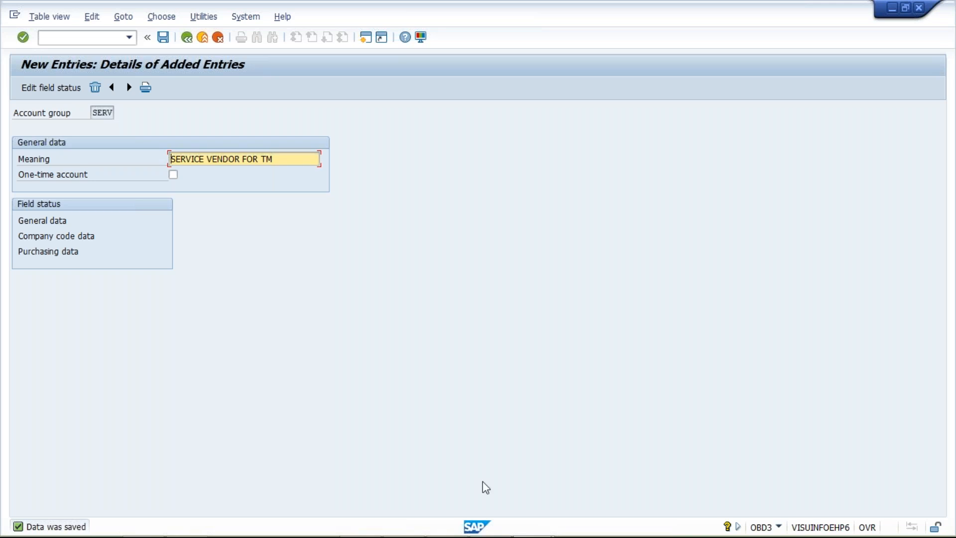
# - Switch to PowerPoint and review the configuration steps on the Account Payable slide
pyautogui.moveTo(519, 533)
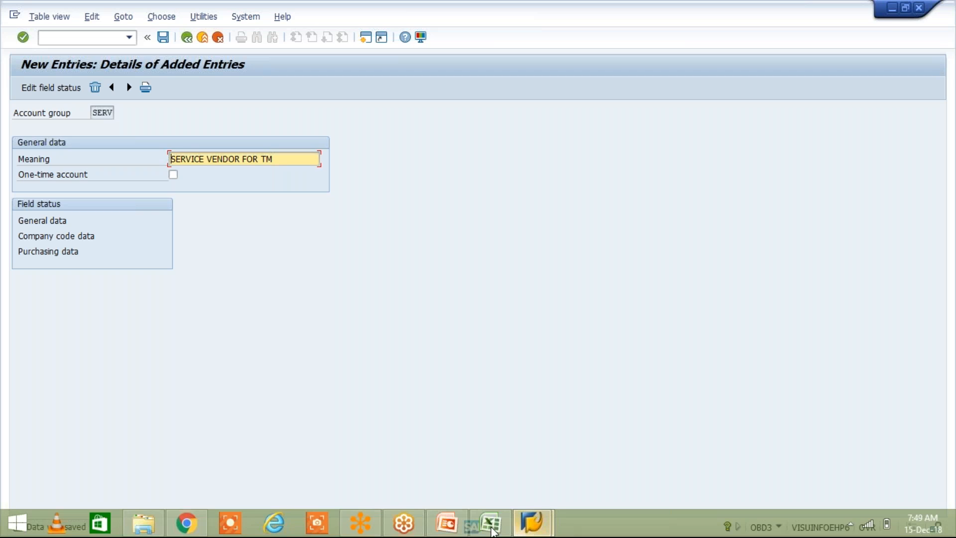
pyautogui.click(433, 532)
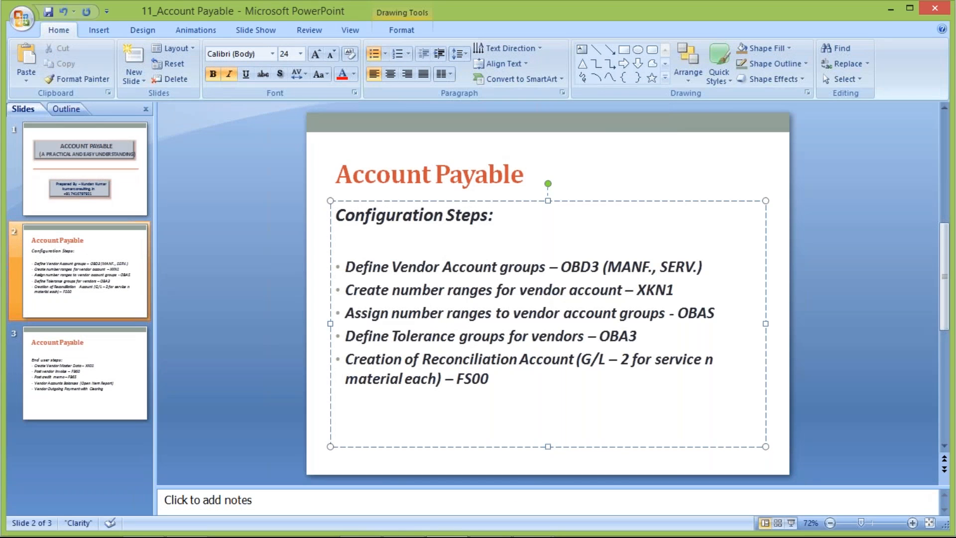
pyautogui.press('Escape')
pyautogui.press('Escape')
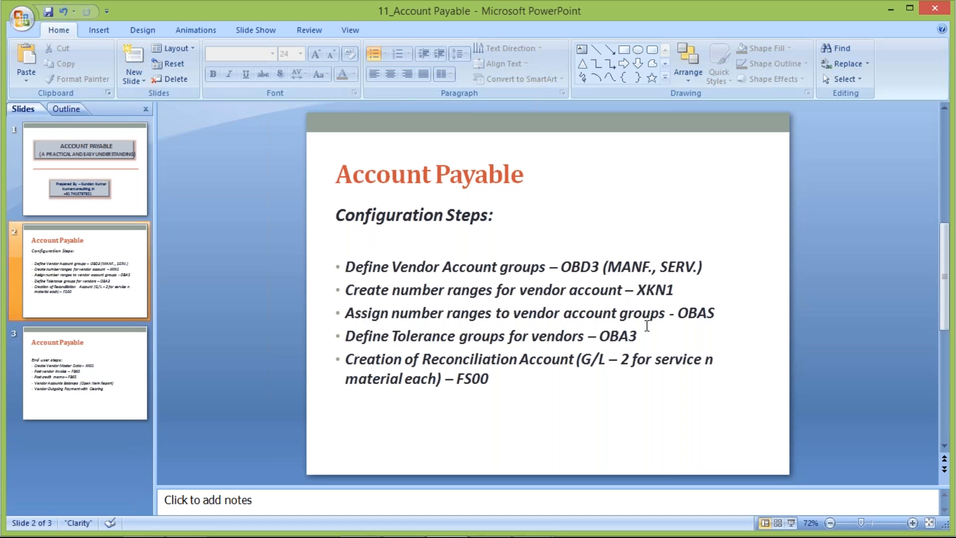
# - Return to SAP, run transaction XKN1 and open the vendor number range intervals for changing
pyautogui.moveTo(537, 521)
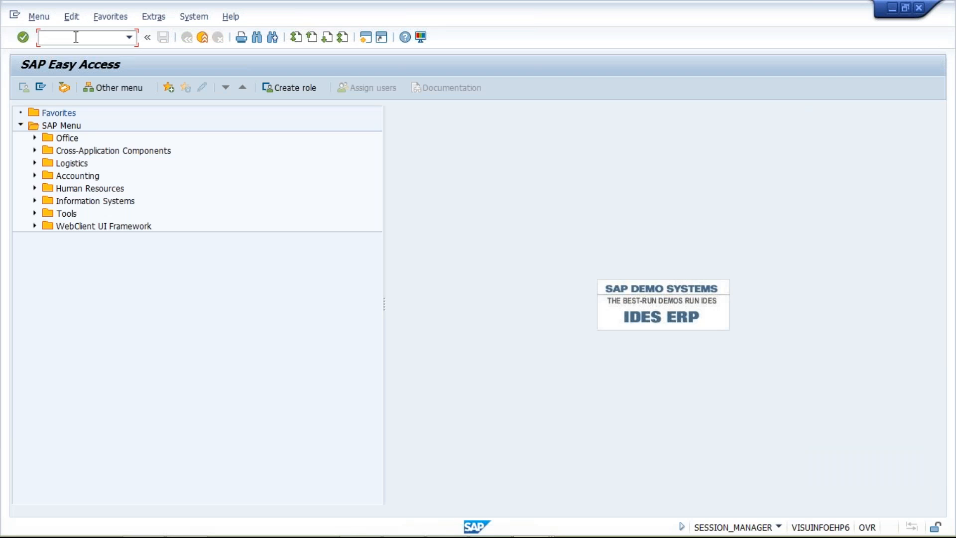
pyautogui.write('XKN1')
pyautogui.press('Return')
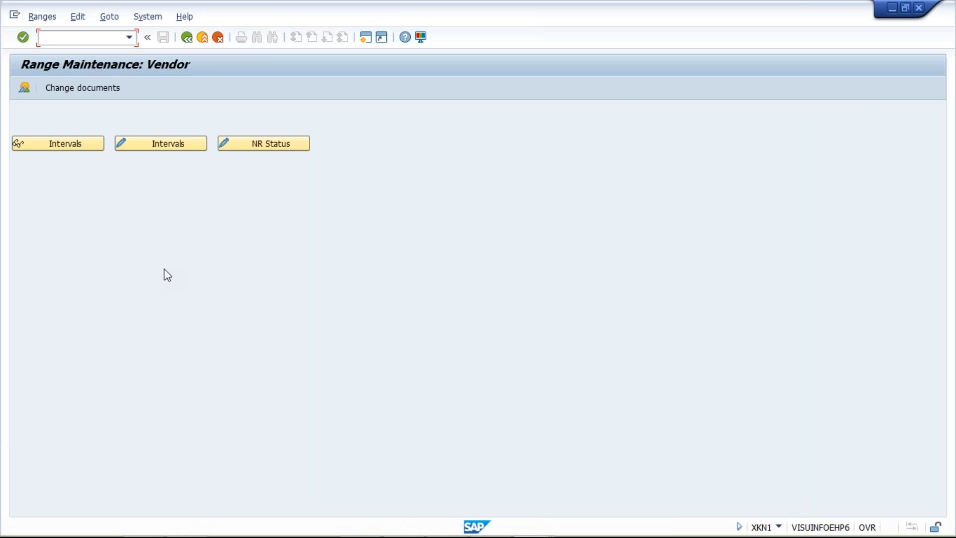
pyautogui.click(150, 145)
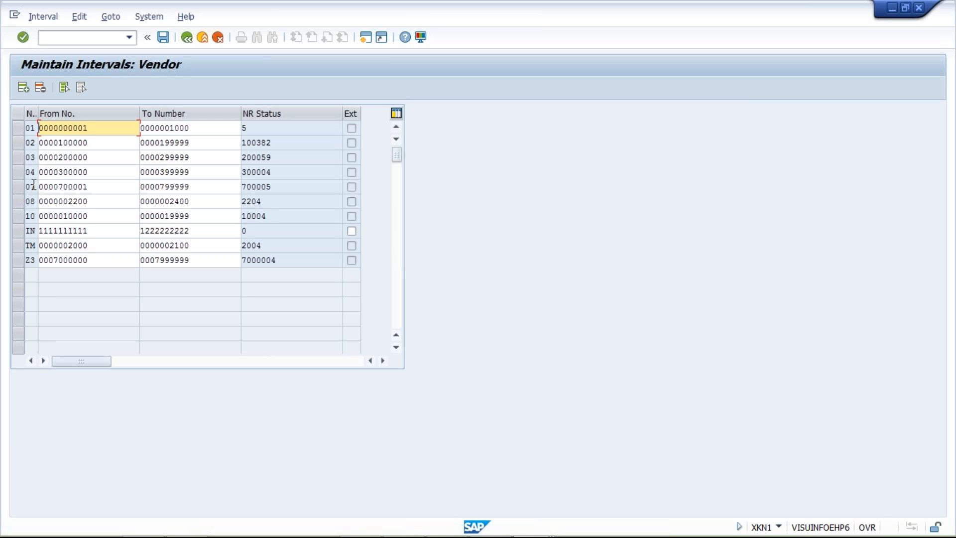
# - Insert two new vendor number range intervals numbered 05 and 06
pyautogui.click(24, 89)
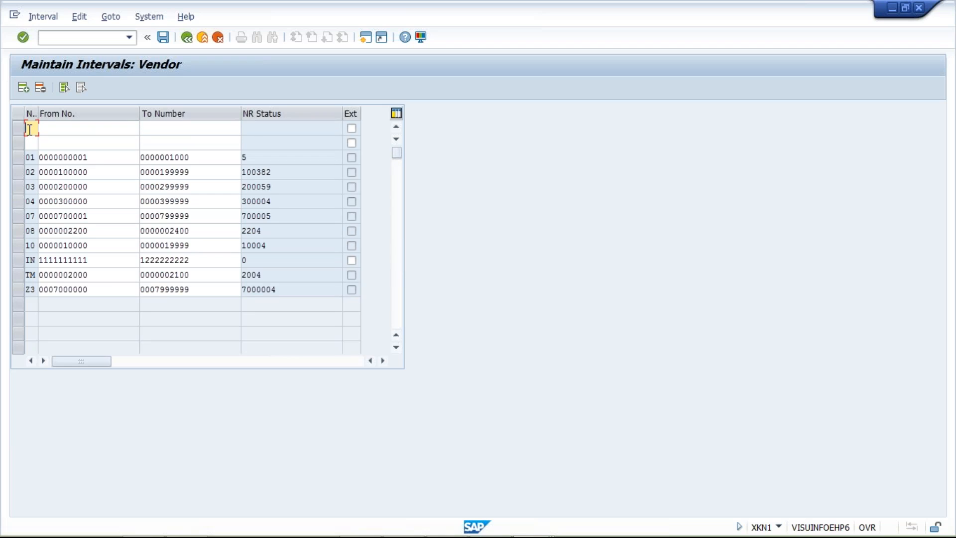
pyautogui.write('05')
pyautogui.press('Down')
pyautogui.write('06')
pyautogui.click(75, 128)
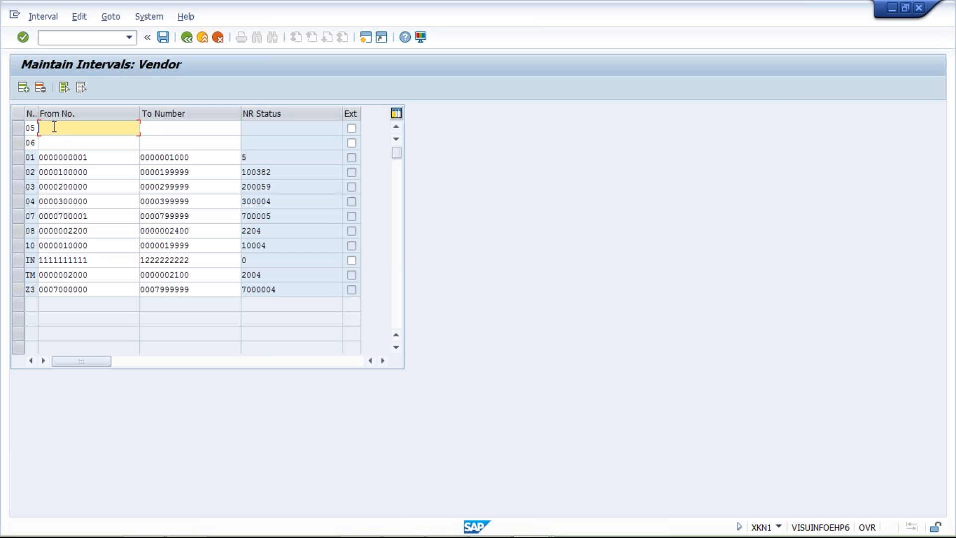
pyautogui.click(112, 156)
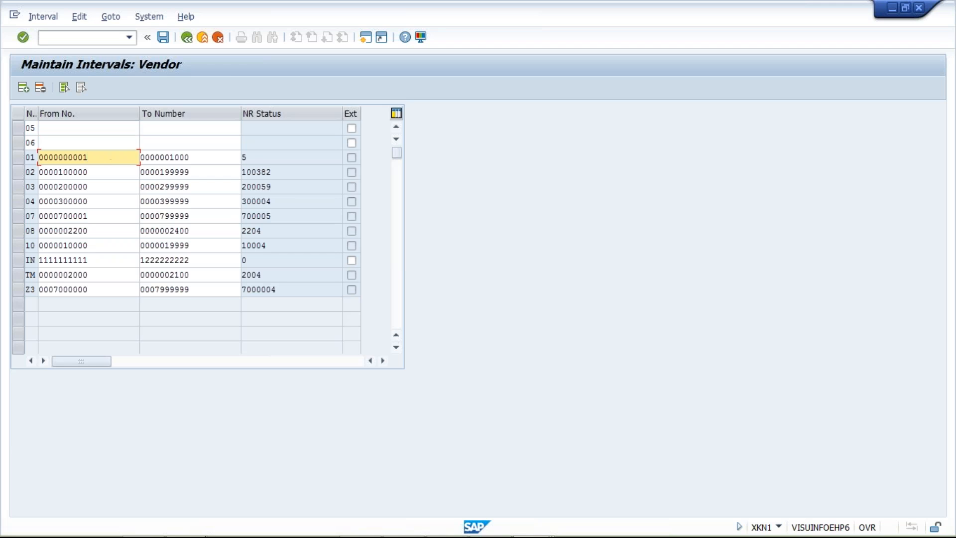
# - Switch to the Excel number range plan and set the upper limit of the MANF range in F4 to 2000
pyautogui.moveTo(451, 526)
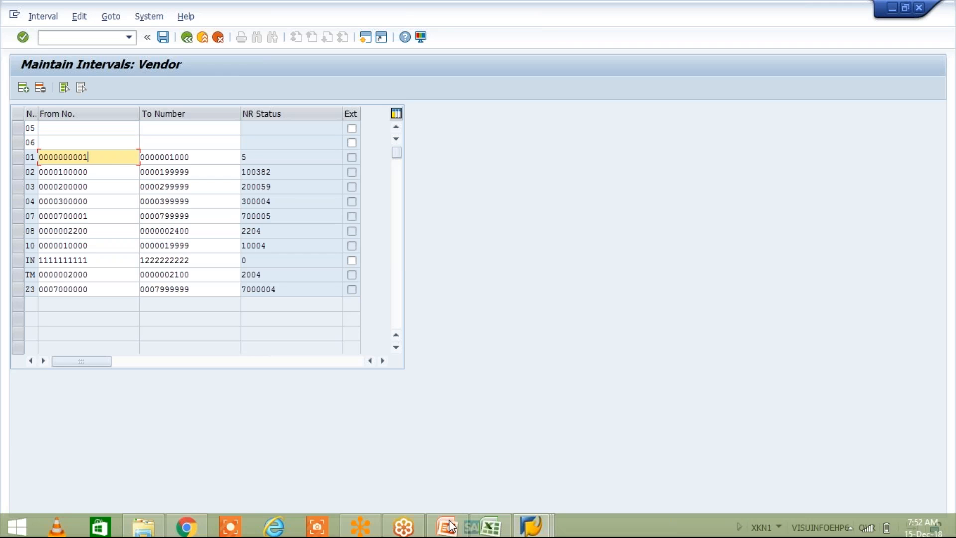
pyautogui.click(491, 523)
pyautogui.click(224, 180)
pyautogui.click(264, 180)
pyautogui.click(207, 181)
pyautogui.click(263, 180)
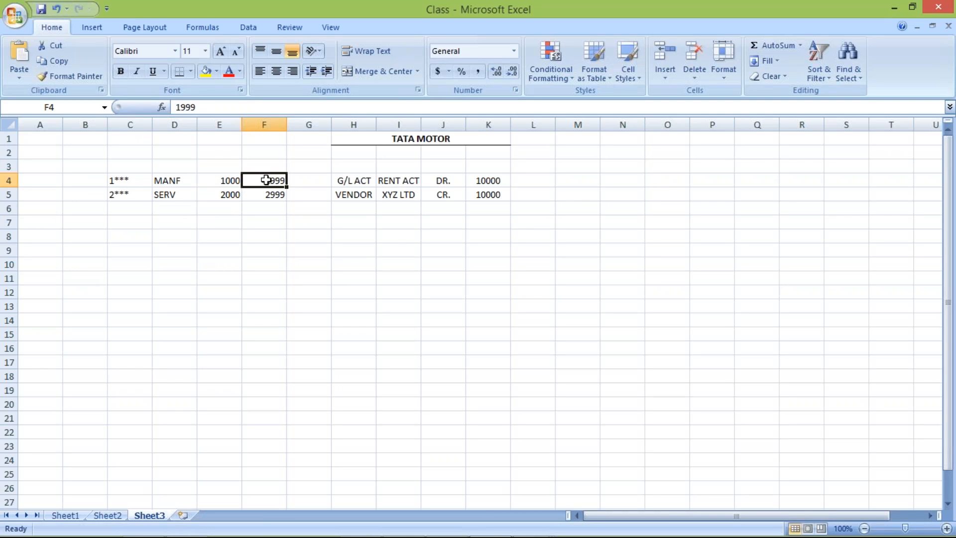
pyautogui.write('2')
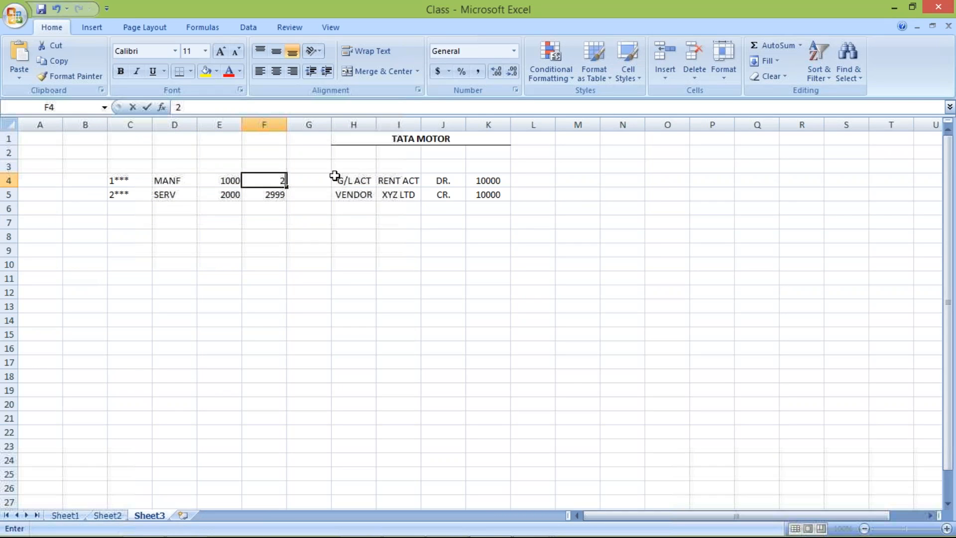
pyautogui.write('000')
pyautogui.press('Return')
# - Compare the lower and upper limits of the MANF and SERV ranges in E4:F5 for overlap
pyautogui.click(222, 193)
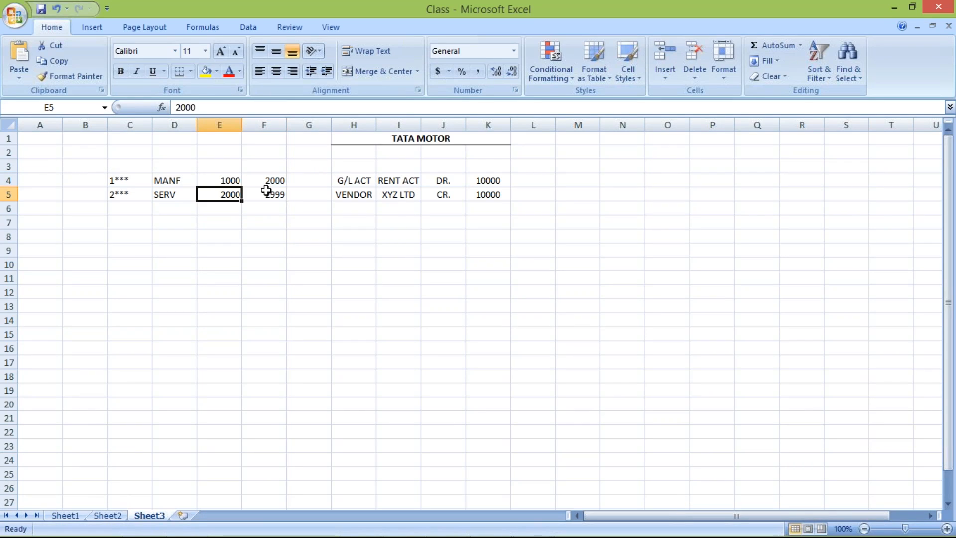
pyautogui.click(272, 193)
pyautogui.click(227, 195)
pyautogui.click(252, 181)
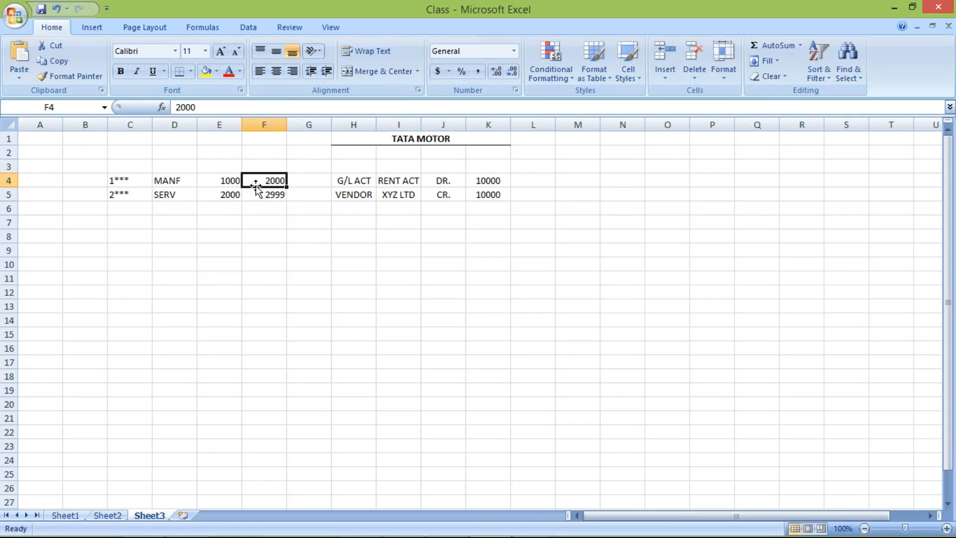
pyautogui.click(236, 195)
pyautogui.click(231, 180)
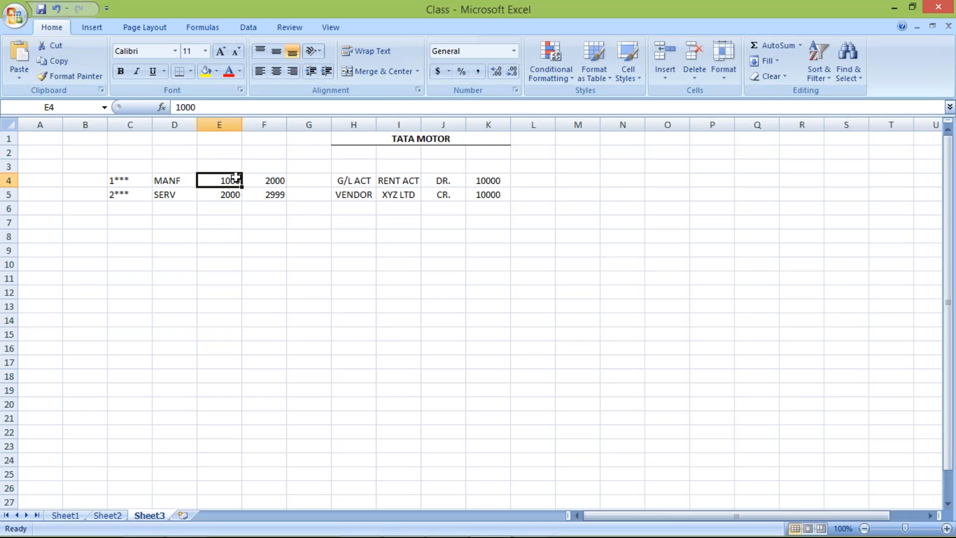
pyautogui.click(228, 193)
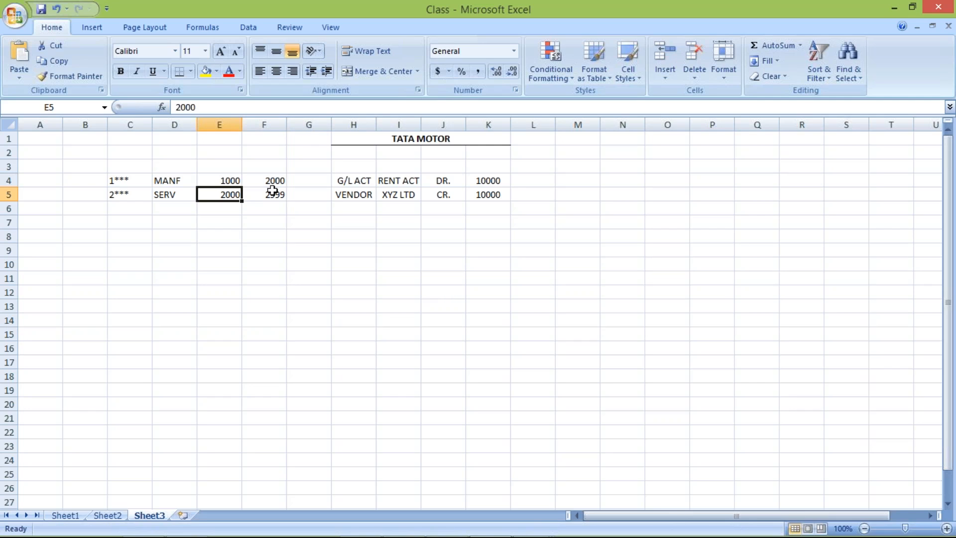
pyautogui.click(234, 177)
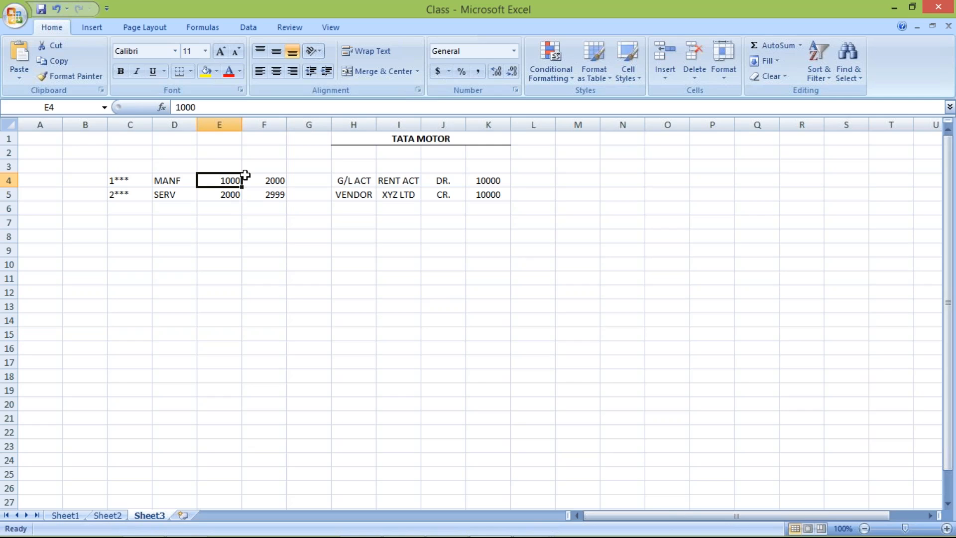
pyautogui.moveTo(245, 175); pyautogui.dragTo(249, 179)
pyautogui.click(230, 196)
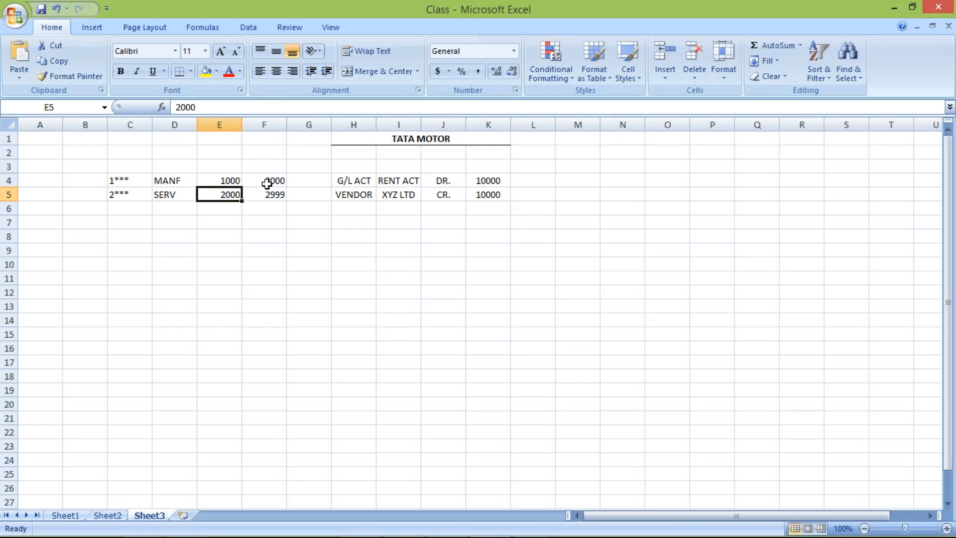
pyautogui.click(265, 183)
pyautogui.click(232, 196)
pyautogui.click(226, 179)
pyautogui.moveTo(226, 179); pyautogui.dragTo(256, 178)
# - Set the lower limit of the SERV range in E5 to 2001 and select the MANF range limits in E4:F4
pyautogui.click(228, 194)
pyautogui.write('2001')
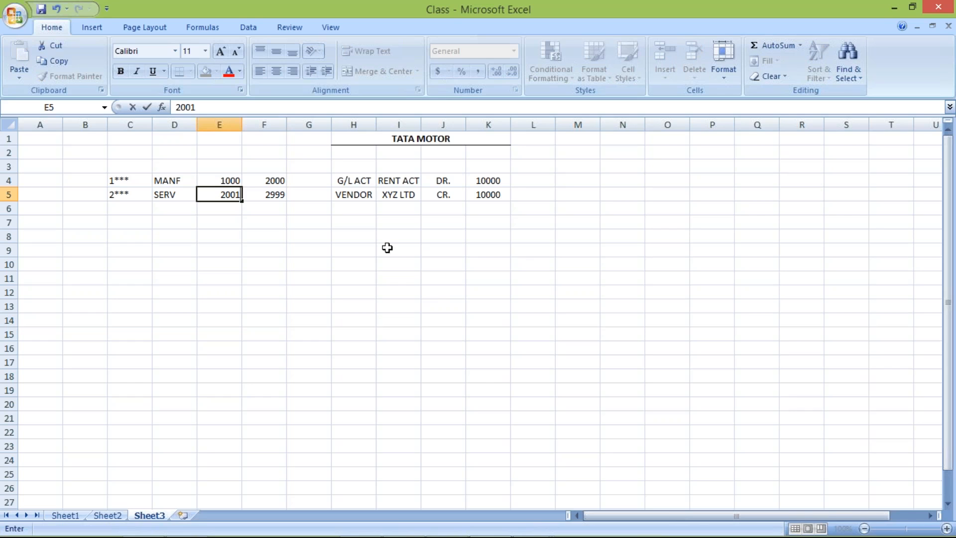
pyautogui.press('Return')
pyautogui.moveTo(231, 193); pyautogui.dragTo(281, 175)
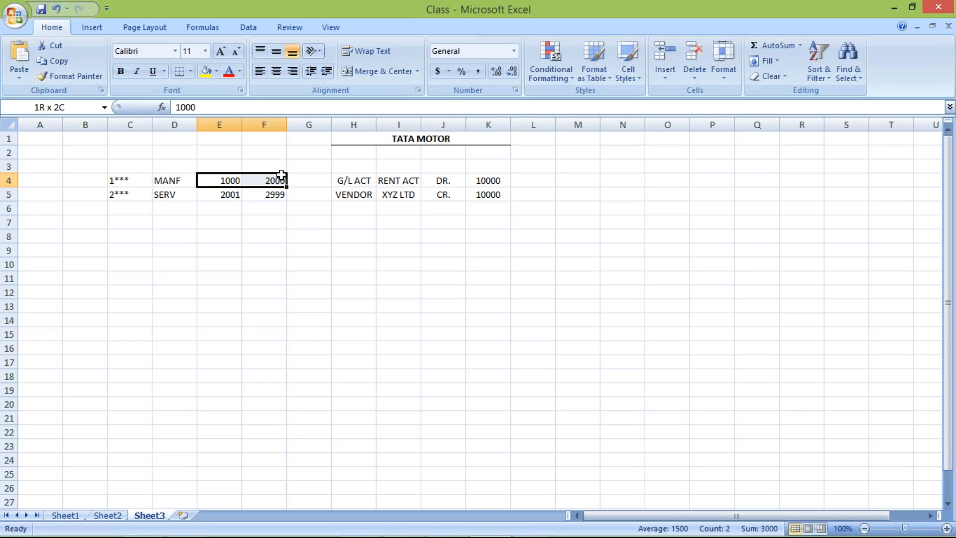
# - Set the lower limit of the SERV range in E5 to 2000 and the upper limit of the MANF range in F4 to 1999
pyautogui.click(227, 194)
pyautogui.write('2')
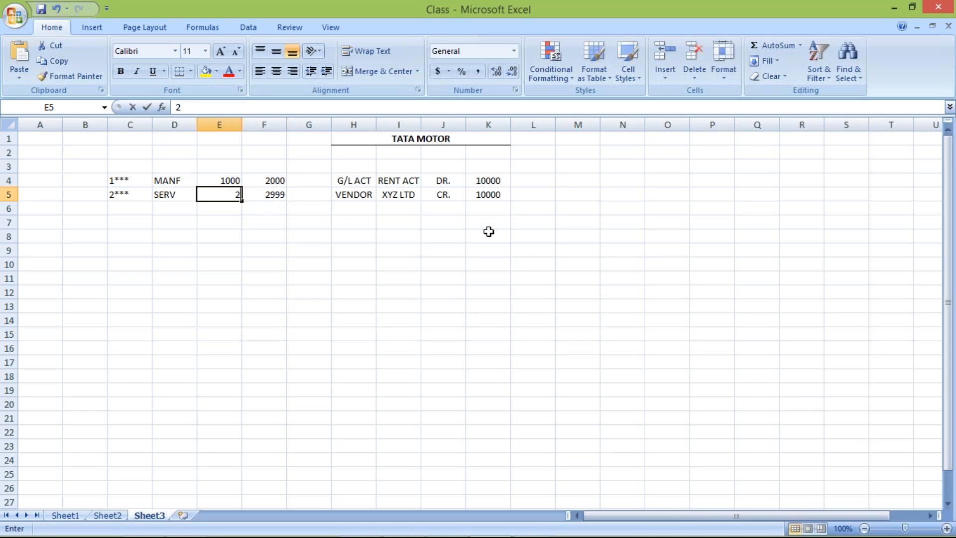
pyautogui.write('000')
pyautogui.press('Return')
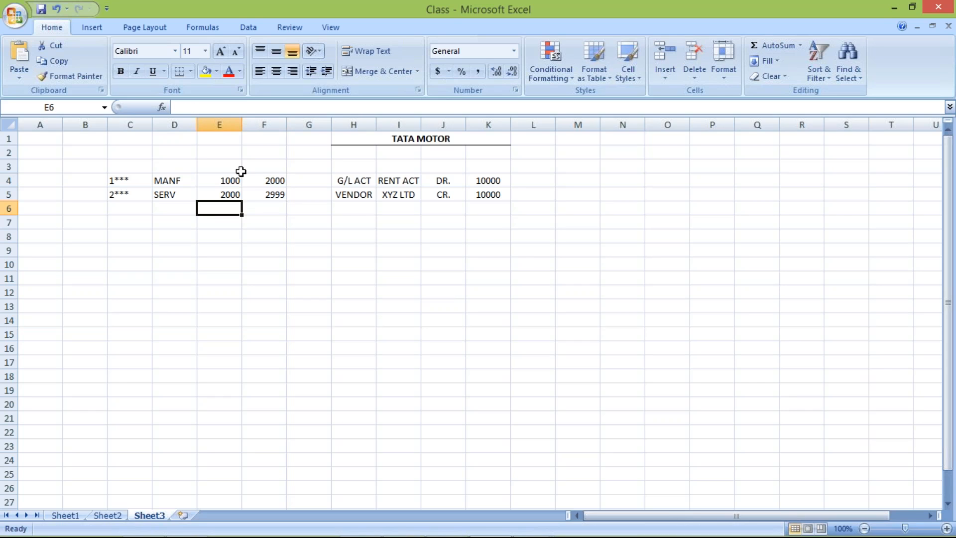
pyautogui.click(258, 181)
pyautogui.write('1999')
pyautogui.hotkey('ctrl', 'Return')
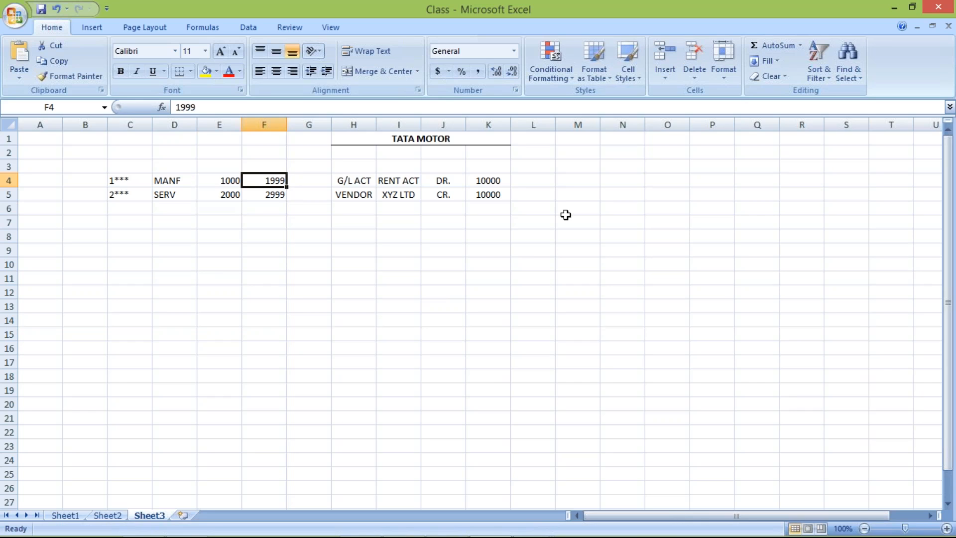
pyautogui.press('Down')
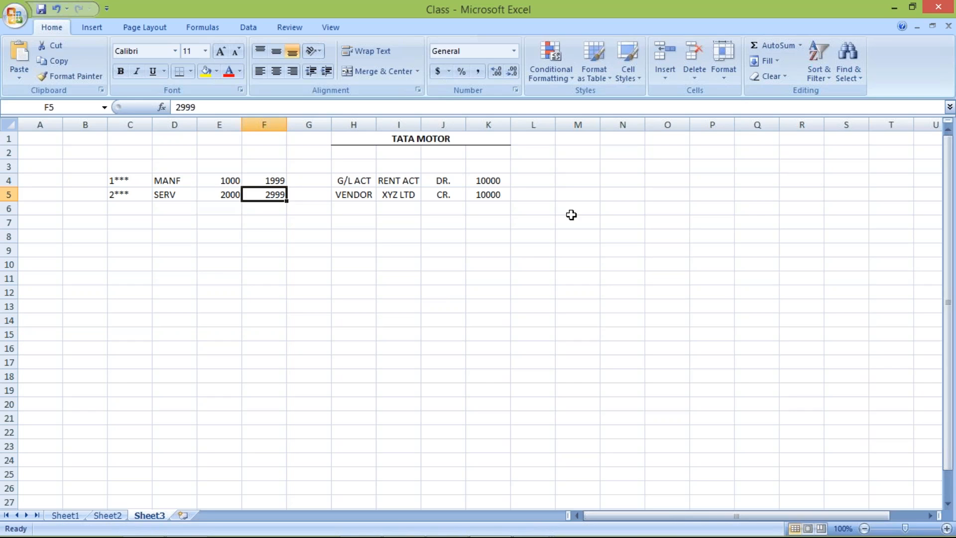
# - Enter two overlapping example ranges below the plan: 100 to 200 in E7:F7 and 180 to 300 in E8:F8
pyautogui.click(225, 219)
pyautogui.write('100')
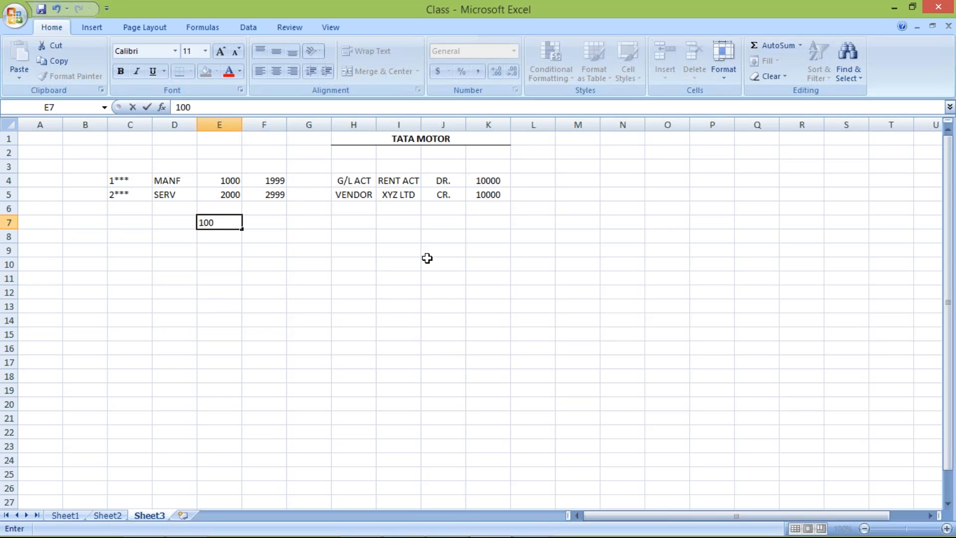
pyautogui.press('Tab')
pyautogui.write('200')
pyautogui.press('Return')
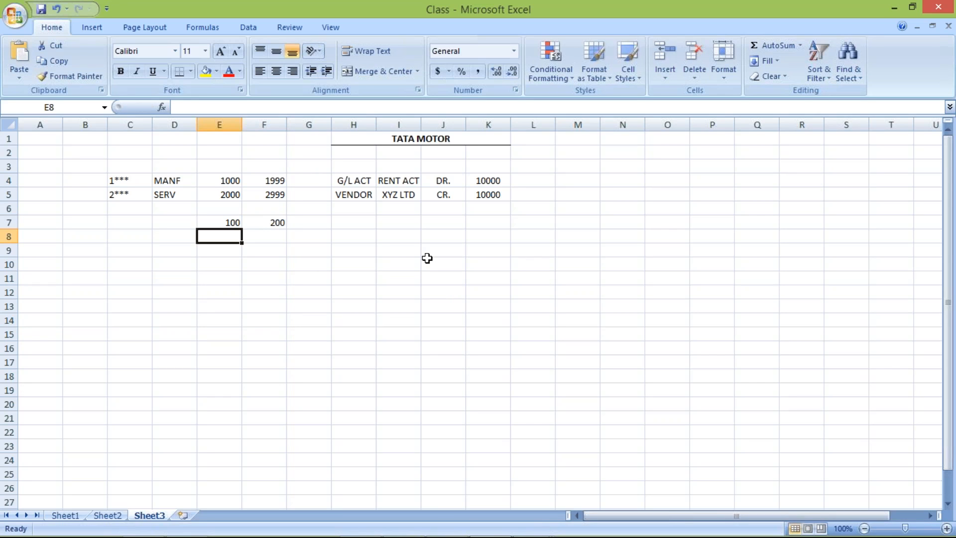
pyautogui.write('180')
pyautogui.press('Tab')
pyautogui.write('300')
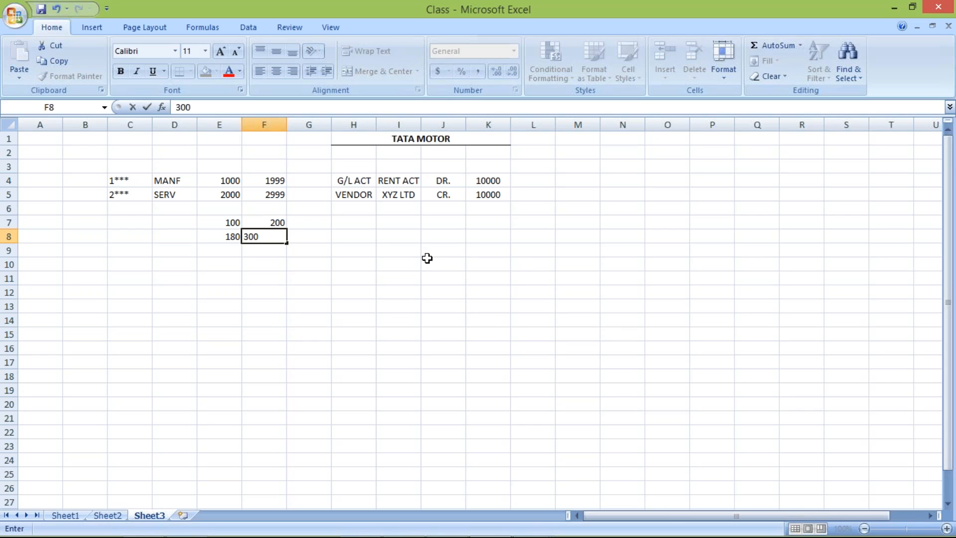
pyautogui.press('Return')
# - Compare the two example ranges and set the lower limit of the second one in E8 to 201
pyautogui.click(219, 241)
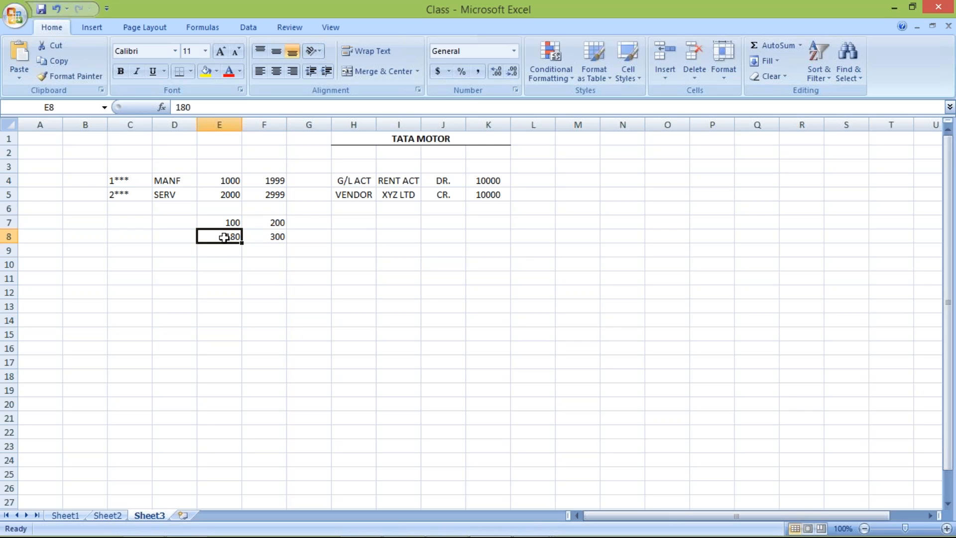
pyautogui.moveTo(222, 222); pyautogui.dragTo(276, 224)
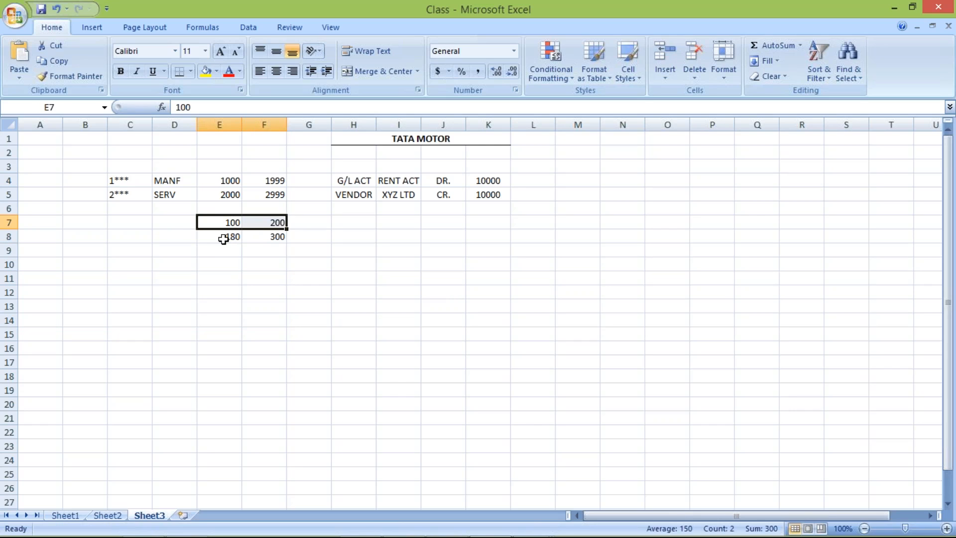
pyautogui.moveTo(228, 222); pyautogui.dragTo(278, 221)
pyautogui.click(219, 235)
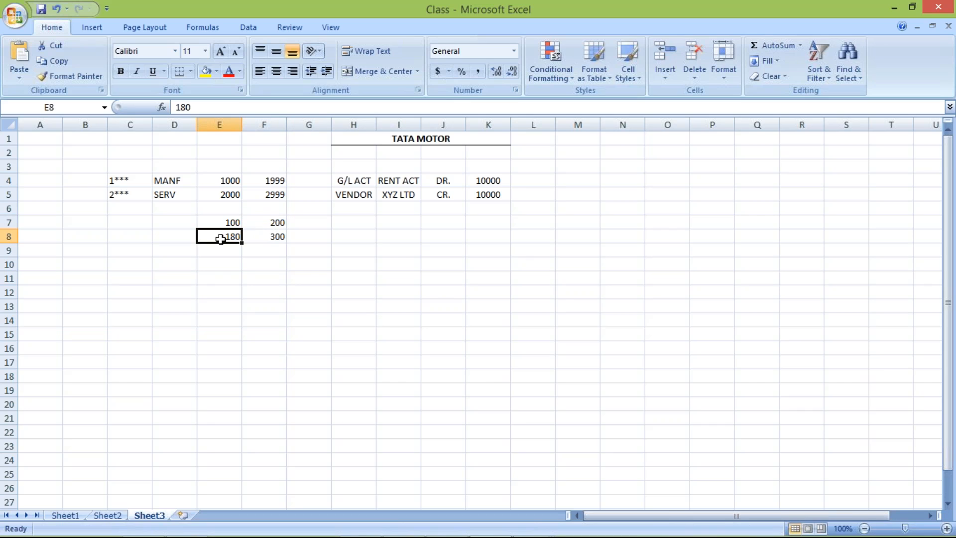
pyautogui.press('F2')
pyautogui.press('BackSpace')
pyautogui.press('BackSpace')
pyautogui.press('BackSpace')
pyautogui.write('201')
pyautogui.press('Return')
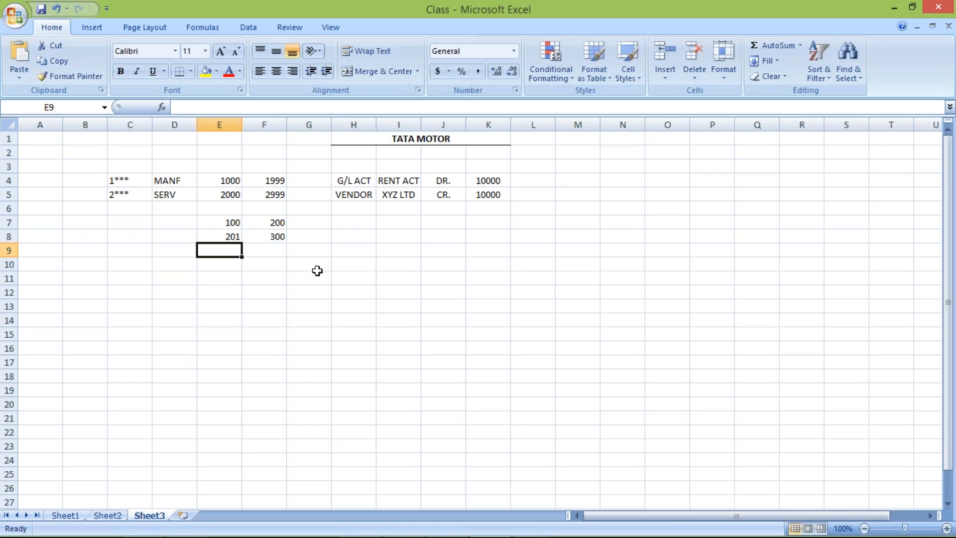
# - Switch to the SAP vendor intervals and examine the from and to numbers of the existing intervals for free number ranges
pyautogui.hotkey('alt', 'Tab')
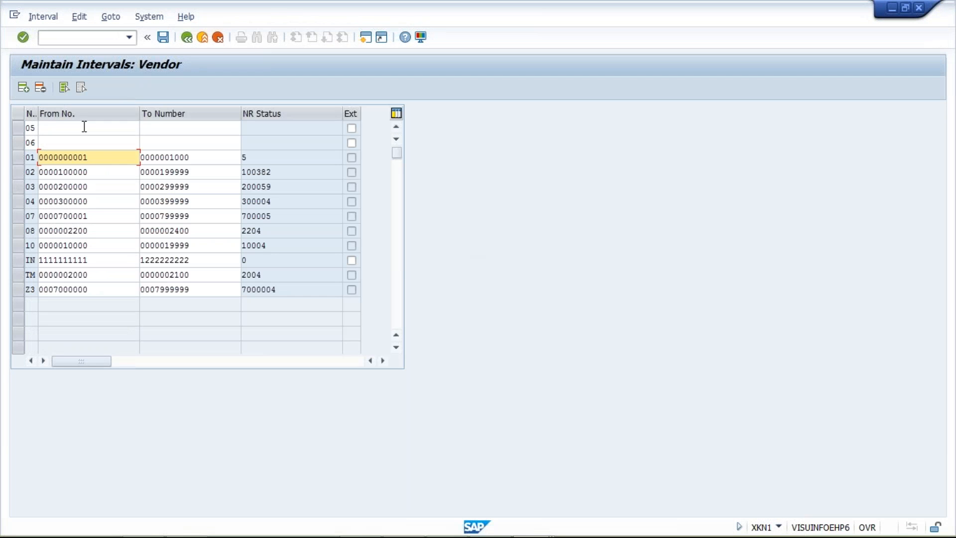
pyautogui.click(84, 127)
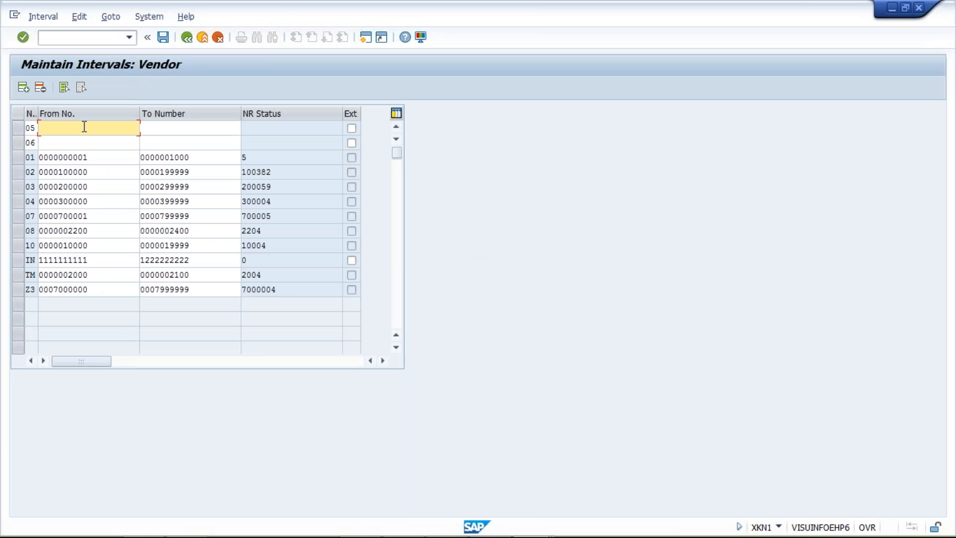
pyautogui.click(89, 157)
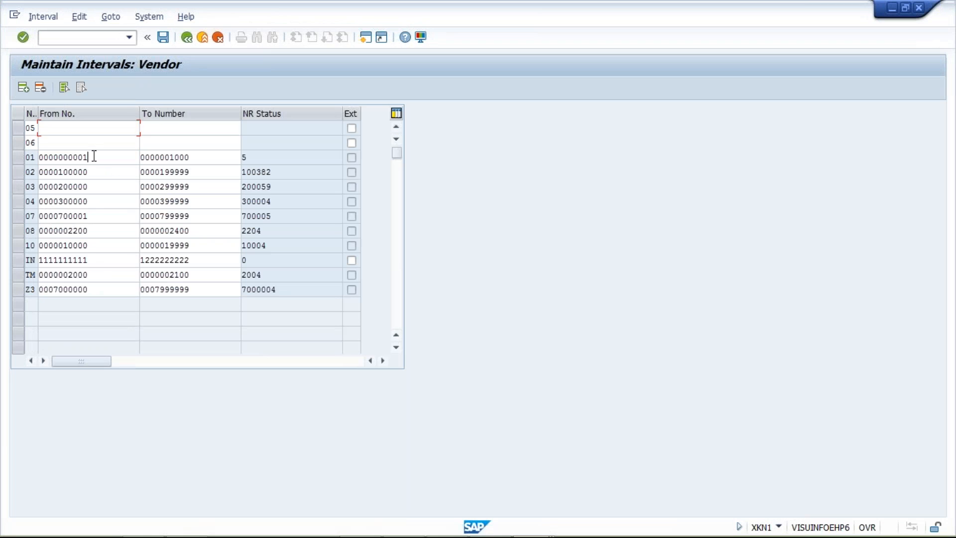
pyautogui.click(200, 158)
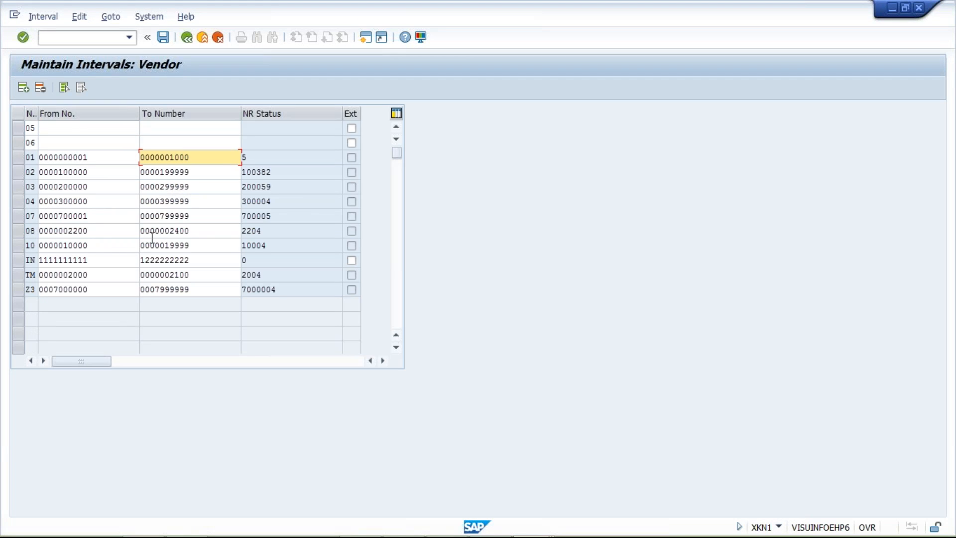
pyautogui.click(91, 230)
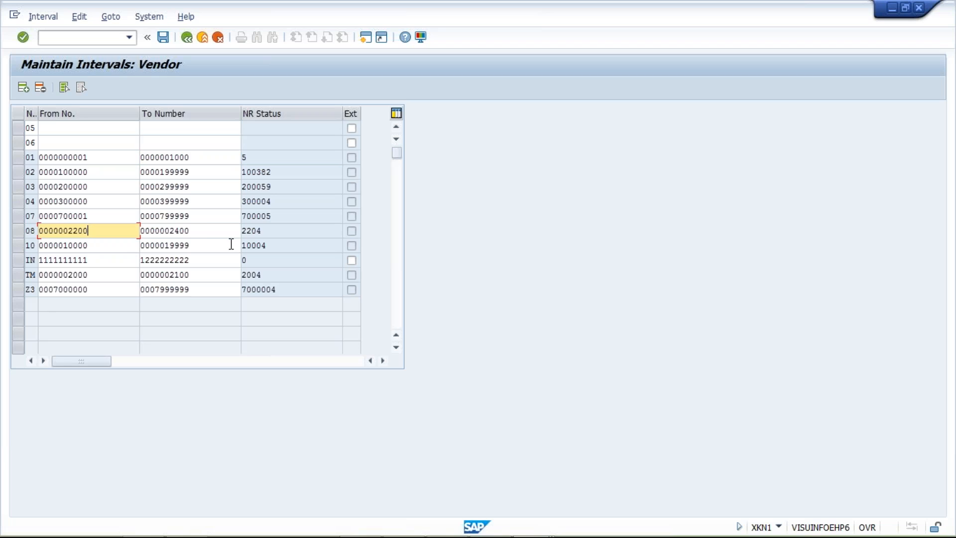
pyautogui.click(207, 230)
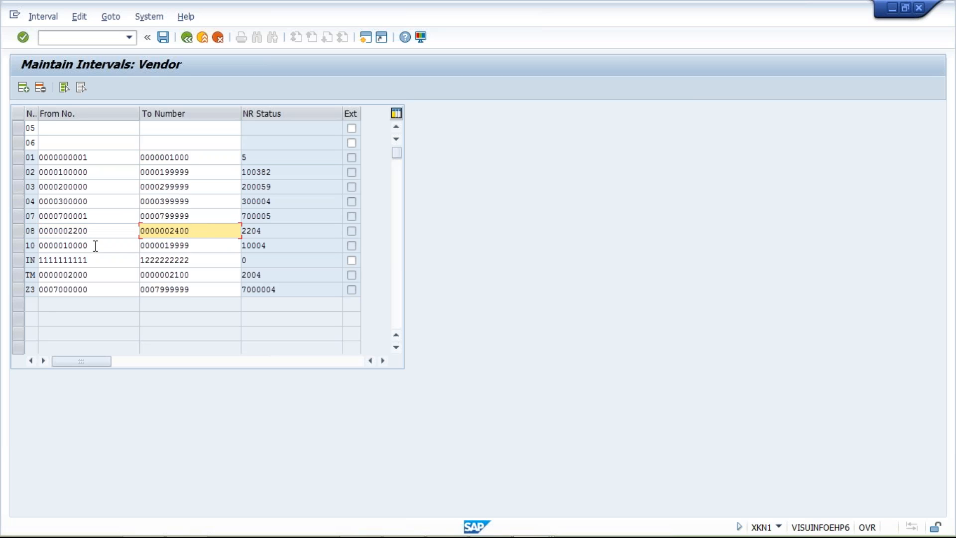
pyautogui.click(94, 245)
pyautogui.click(193, 245)
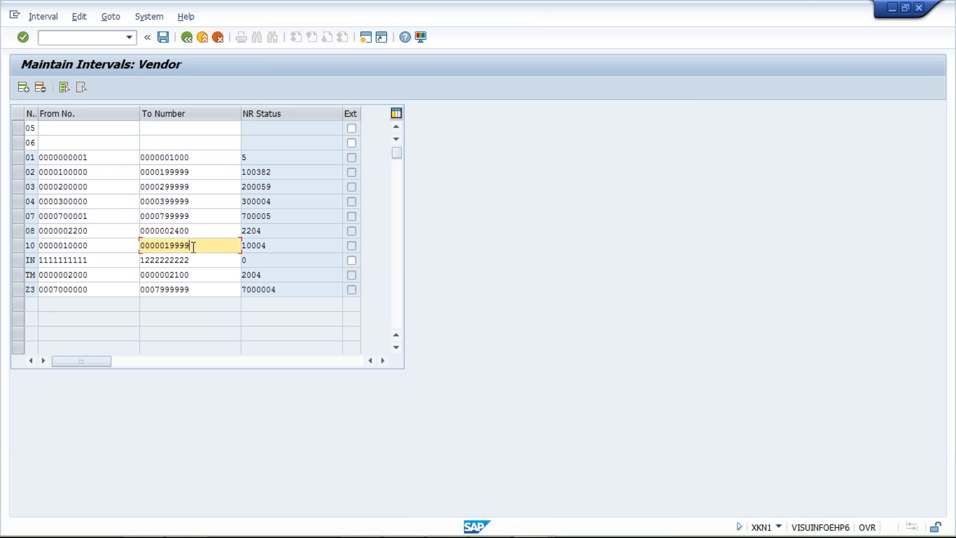
pyautogui.click(101, 245)
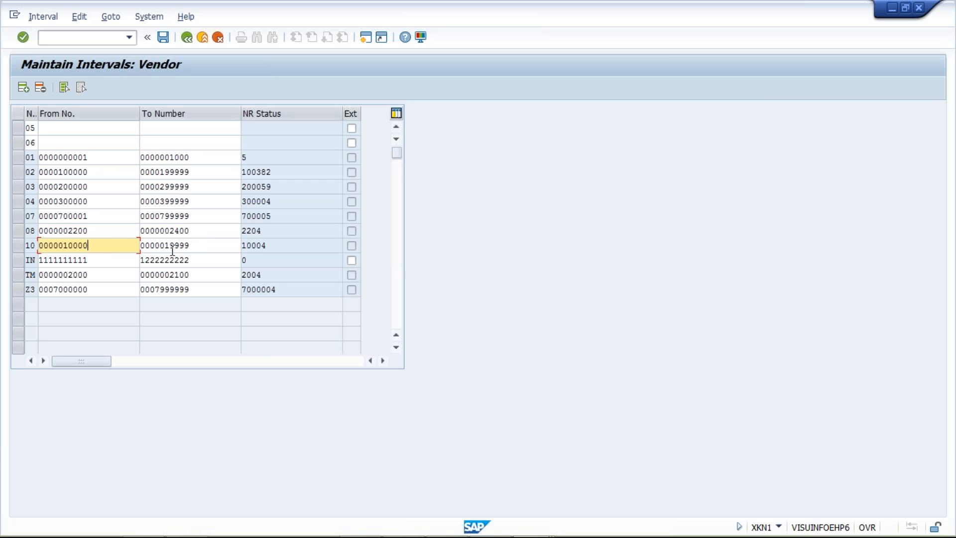
pyautogui.click(113, 272)
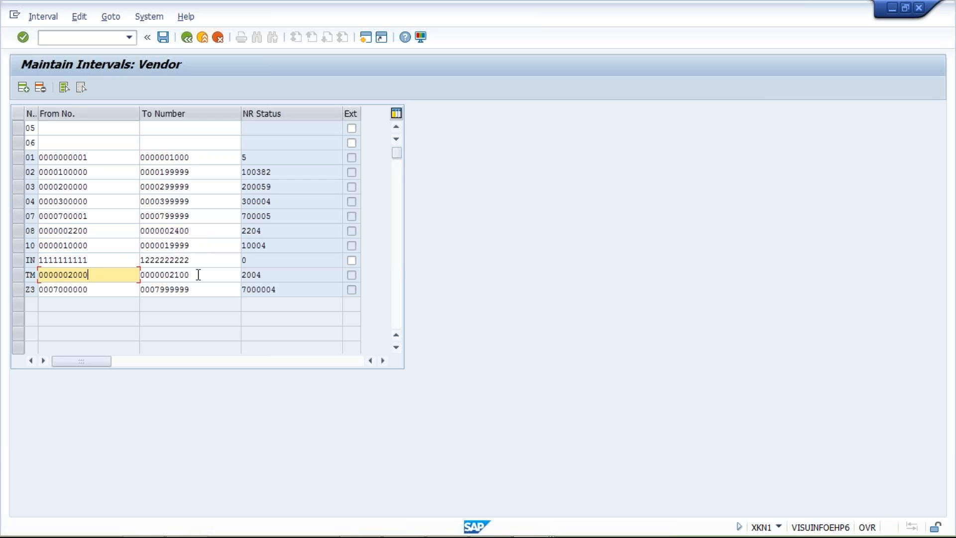
pyautogui.click(199, 273)
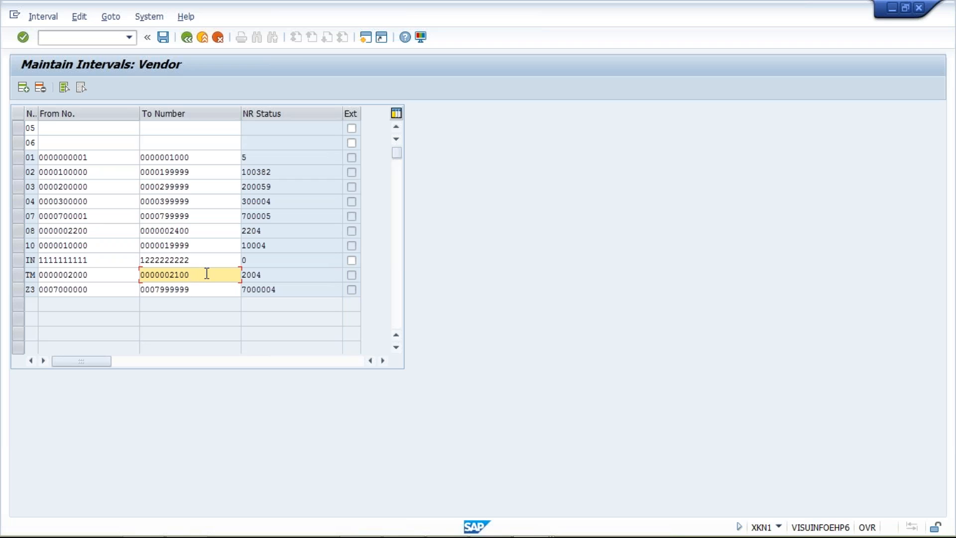
pyautogui.click(95, 288)
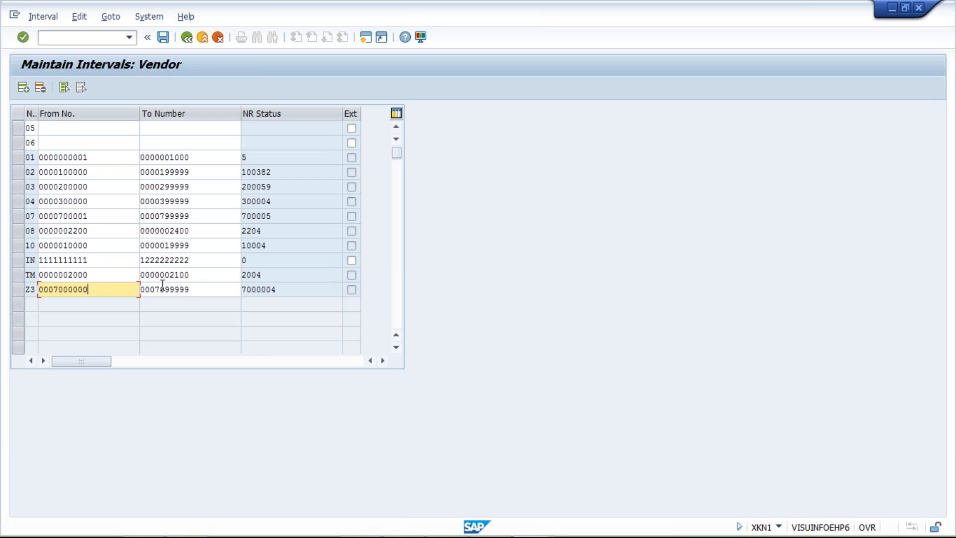
pyautogui.click(198, 290)
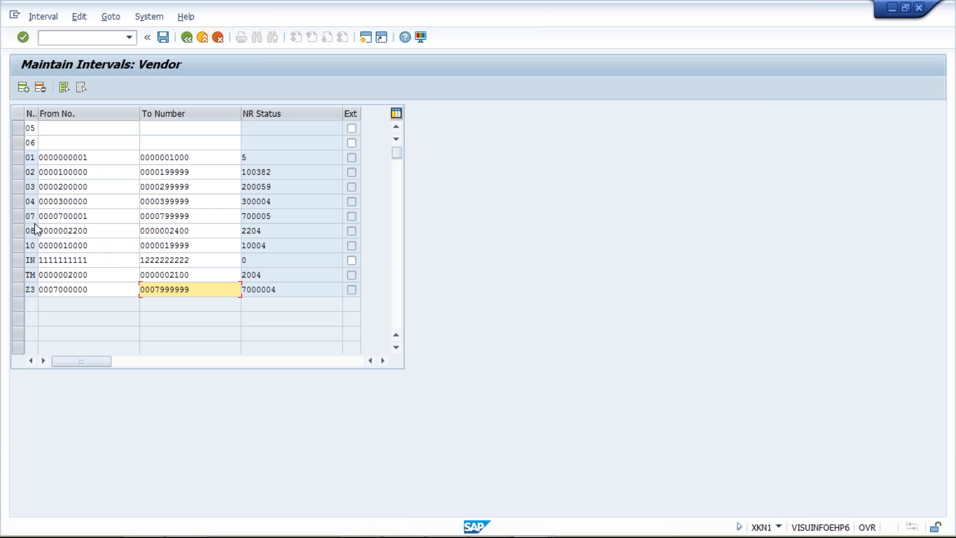
pyautogui.click(111, 272)
pyautogui.moveTo(191, 276); pyautogui.dragTo(165, 276)
pyautogui.click(208, 279)
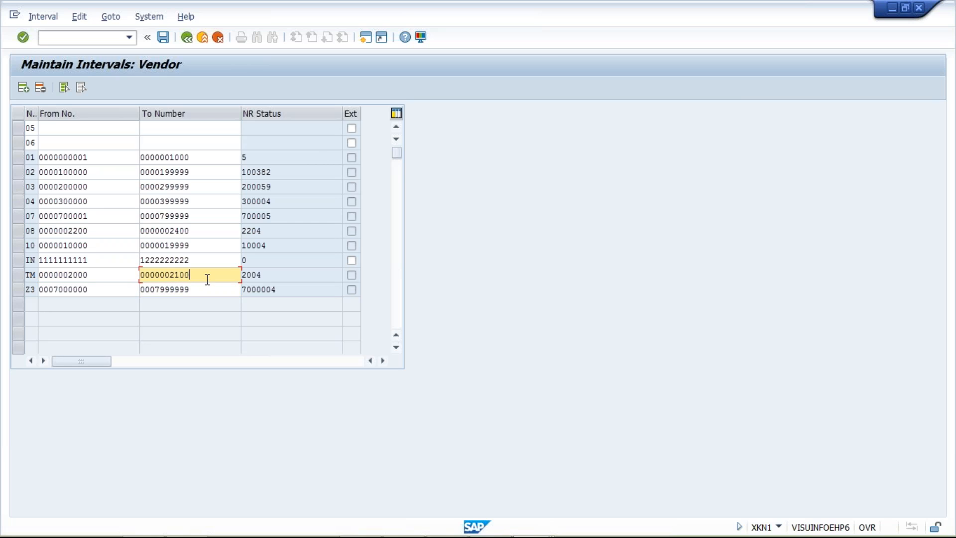
# - Set number range interval 05 to run from 3000 to 3100
pyautogui.click(68, 127)
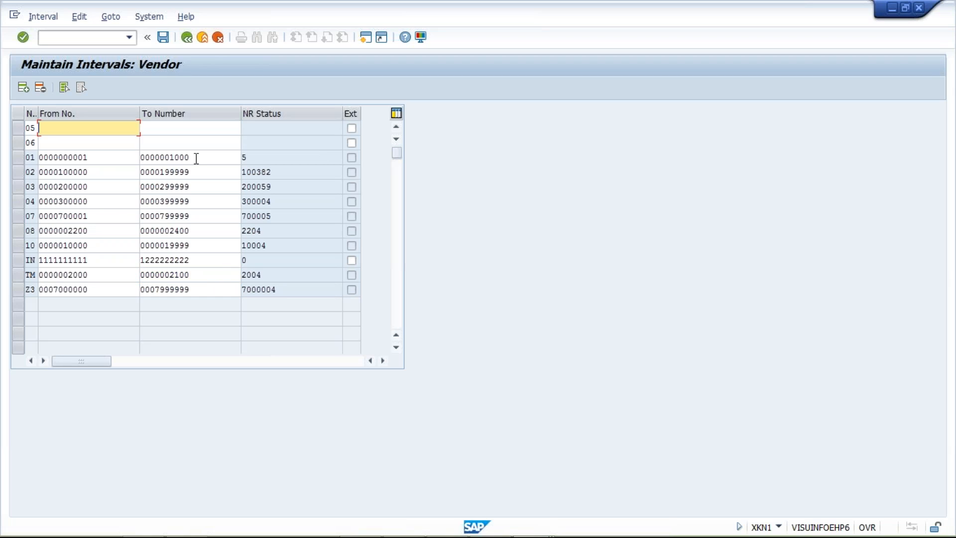
pyautogui.write('3000')
pyautogui.press('Tab')
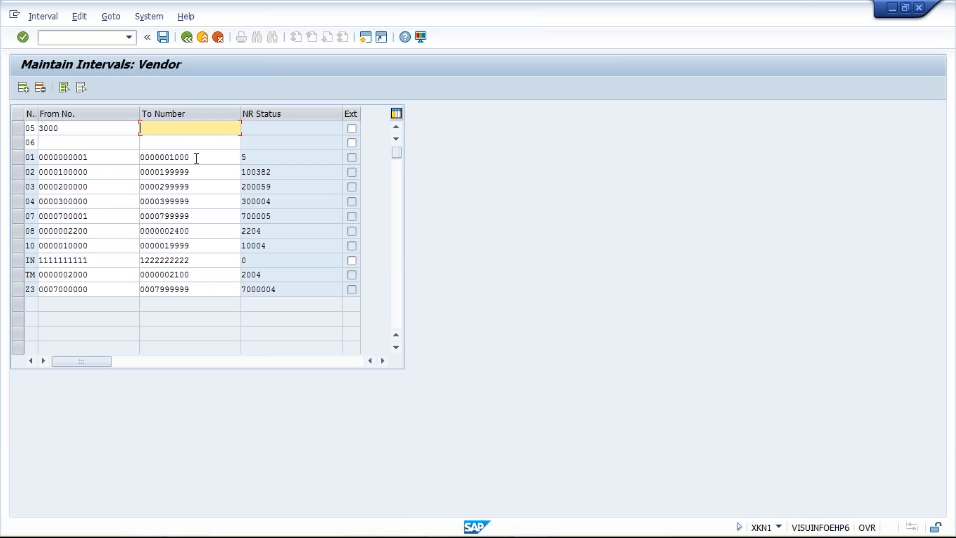
pyautogui.write('3100')
# - Set number range interval 06 to run from 4000 to 4100
pyautogui.click(53, 148)
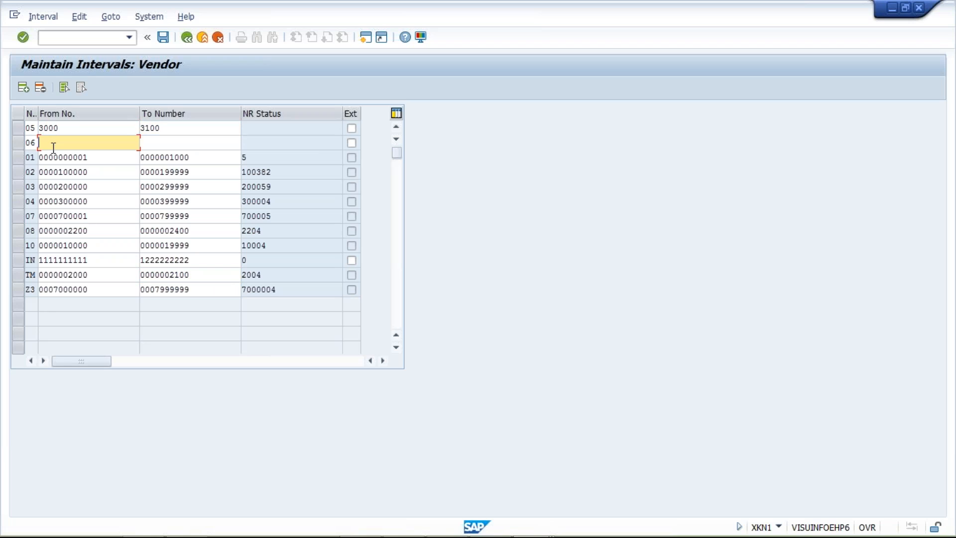
pyautogui.write('400')
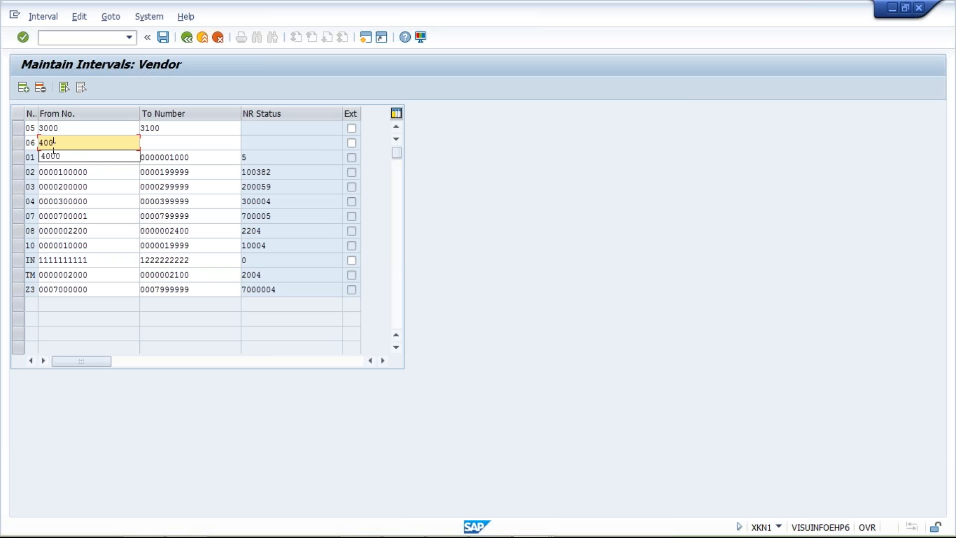
pyautogui.press('Tab')
pyautogui.click(78, 145)
pyautogui.write('0')
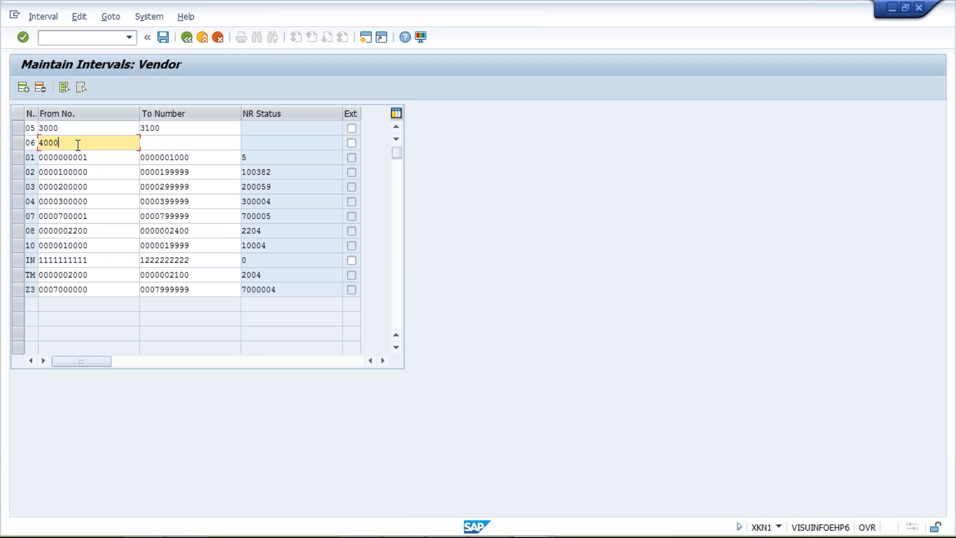
pyautogui.press('Tab')
pyautogui.write('4100')
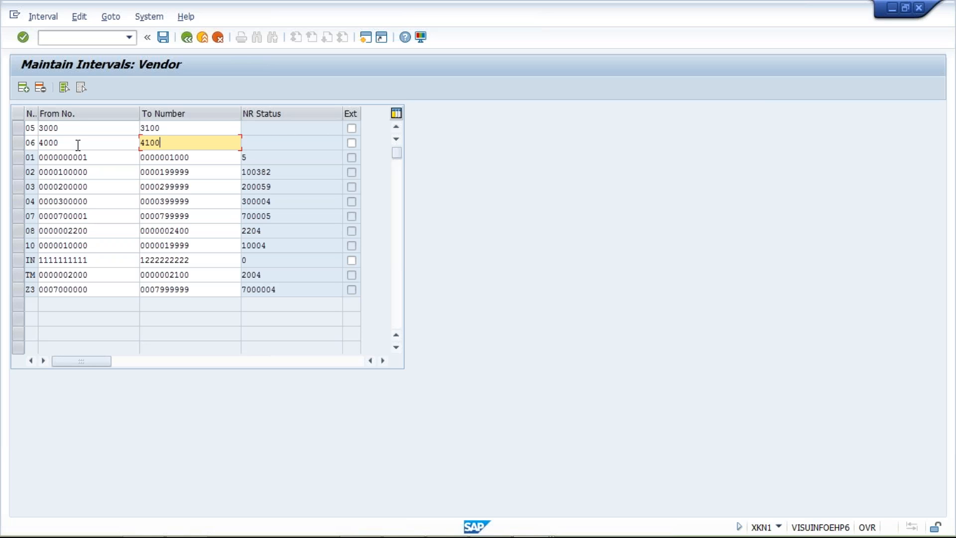
# - Review the from and to numbers of new intervals 05 and 06 against the format of existing interval 01
pyautogui.click(173, 129)
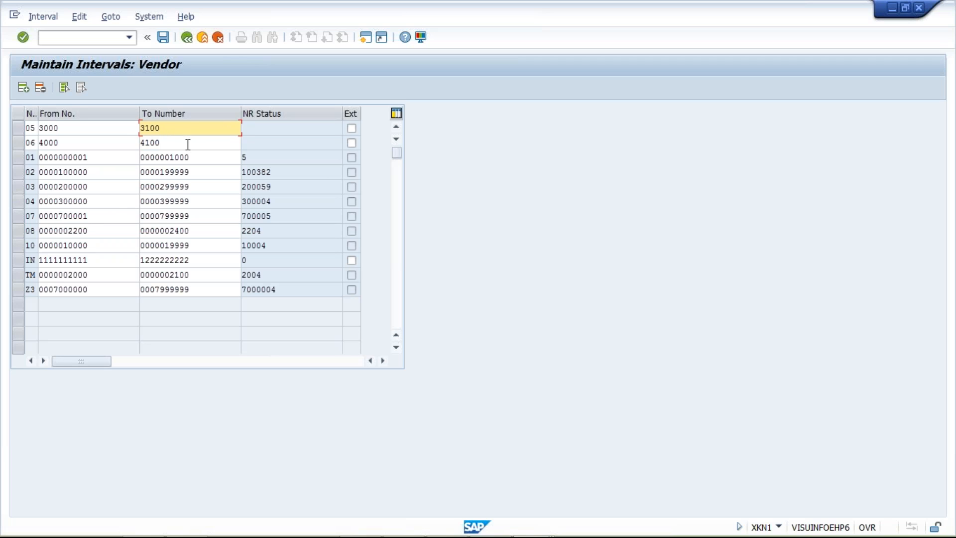
pyautogui.click(188, 144)
pyautogui.click(189, 133)
pyautogui.moveTo(104, 158); pyautogui.dragTo(39, 158)
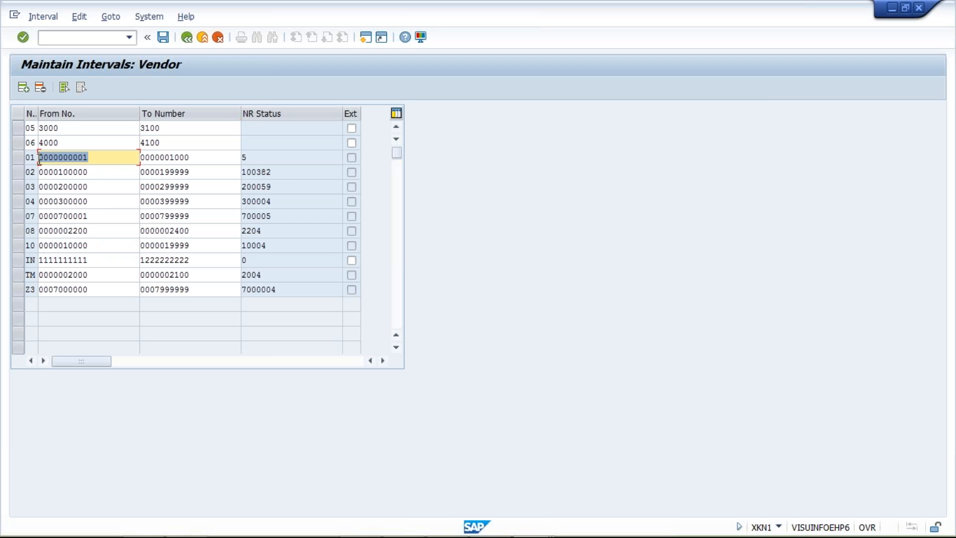
pyautogui.click(66, 128)
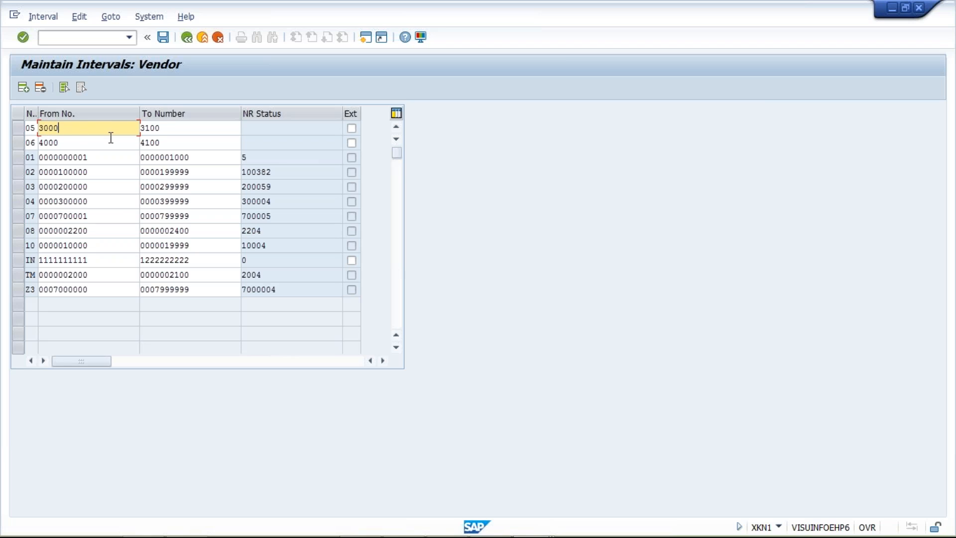
pyautogui.click(166, 129)
pyautogui.click(73, 148)
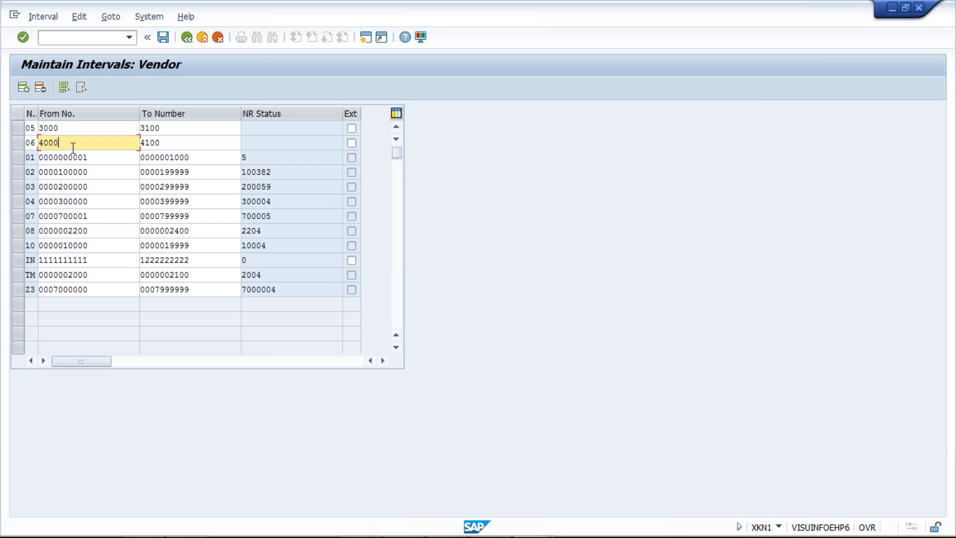
pyautogui.click(200, 145)
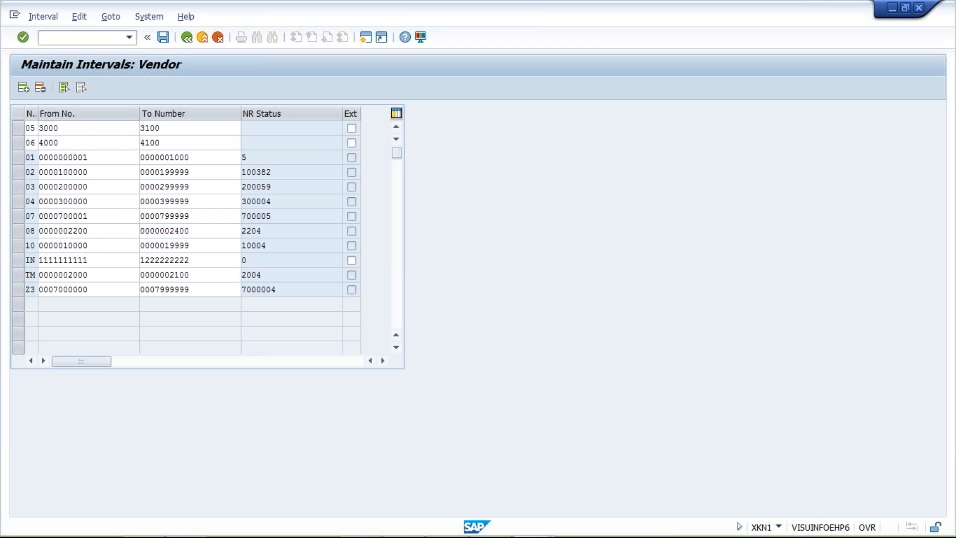
# - Discard the unsaved intervals 05 and 06 and reopen the vendor number range intervals for maintenance
pyautogui.press('Return')
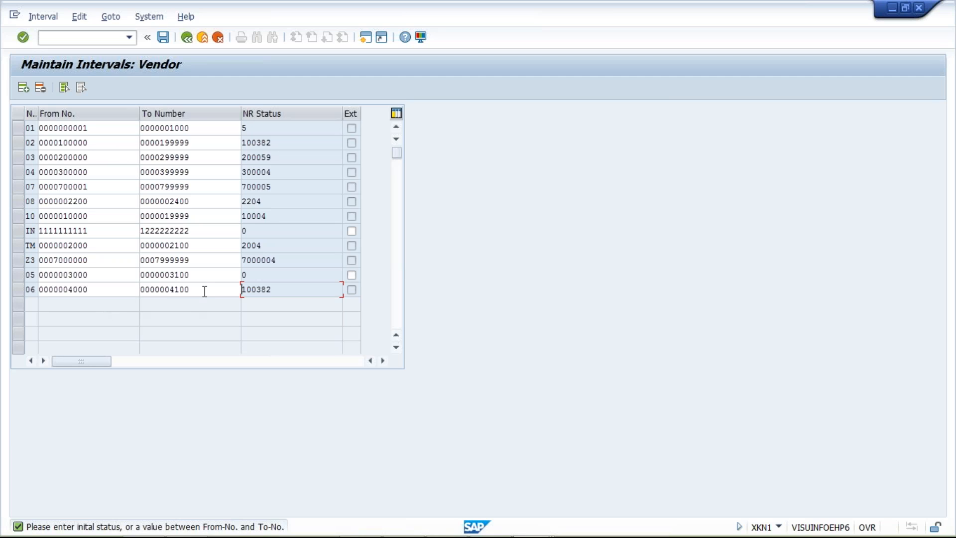
pyautogui.click(129, 38)
pyautogui.click(109, 53)
pyautogui.press('Home')
pyautogui.write('/n')
pyautogui.press('Return')
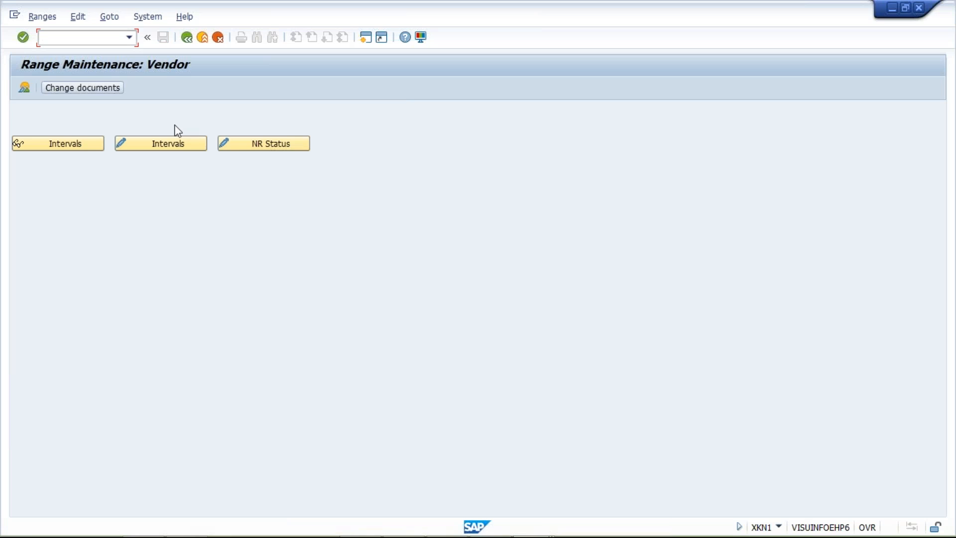
pyautogui.click(162, 147)
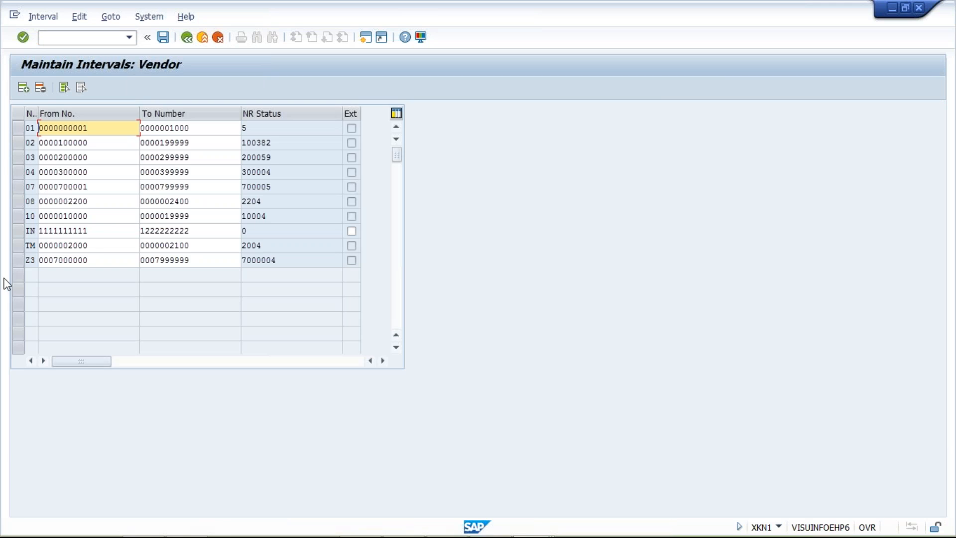
# - Insert two new vendor intervals numbered 11 and 12
pyautogui.click(22, 89)
pyautogui.click(23, 86)
pyautogui.write('11')
pyautogui.press('Down')
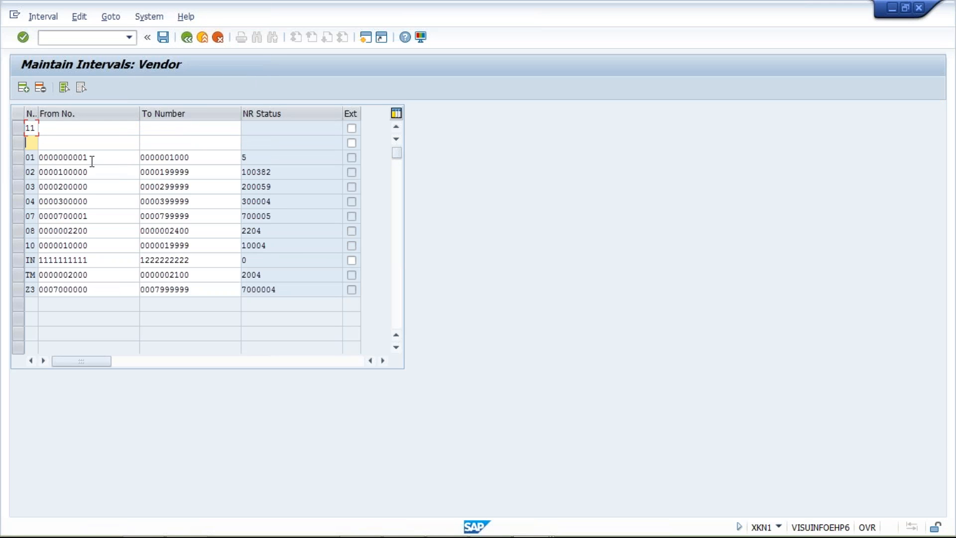
pyautogui.write('12')
# - Set interval 11 to run from 3000 to 3100 and interval 12 from 4000 to 4100
pyautogui.click(80, 127)
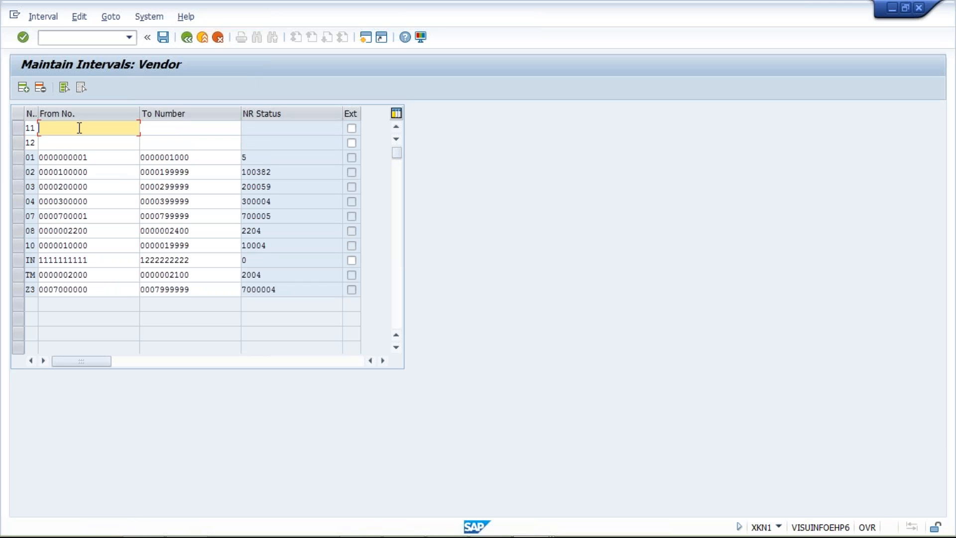
pyautogui.click(63, 147)
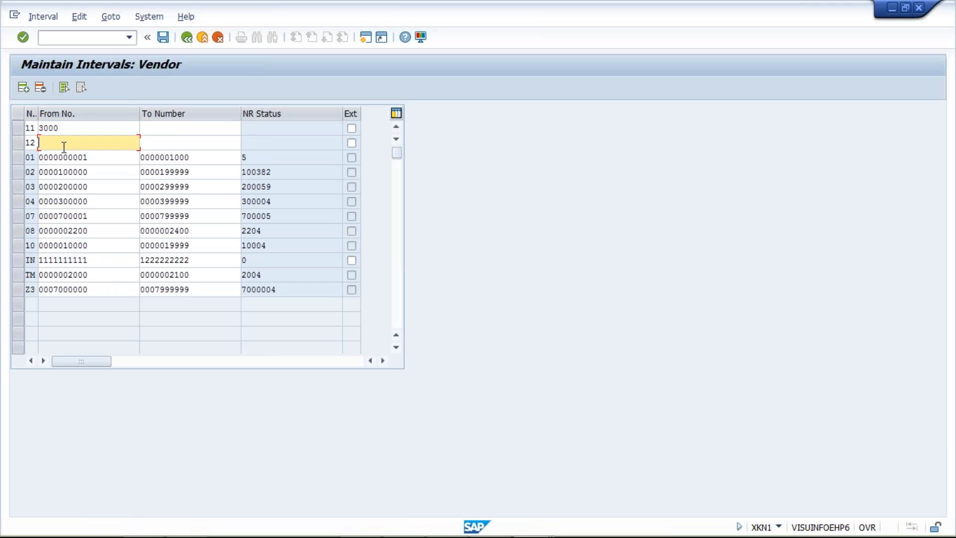
pyautogui.click(63, 155)
pyautogui.click(195, 128)
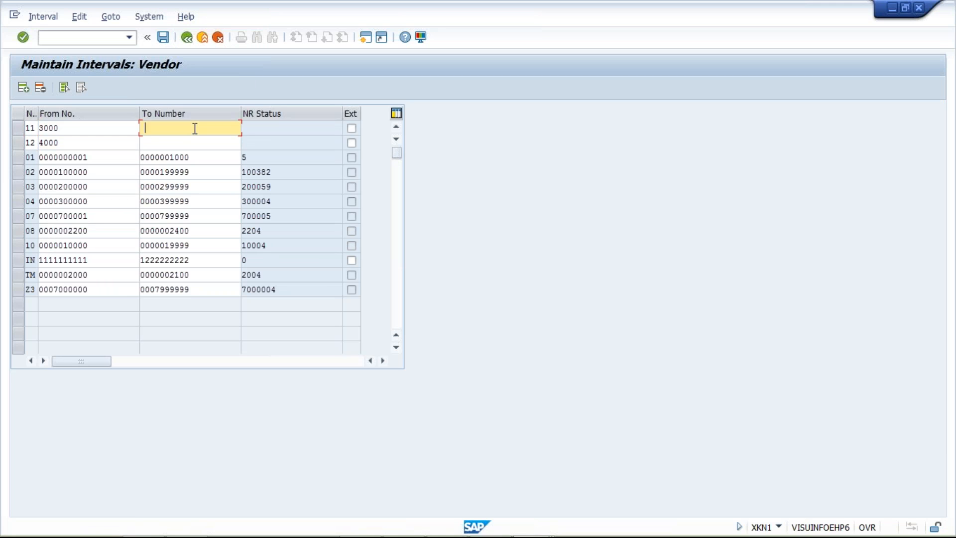
pyautogui.click(152, 141)
pyautogui.click(152, 144)
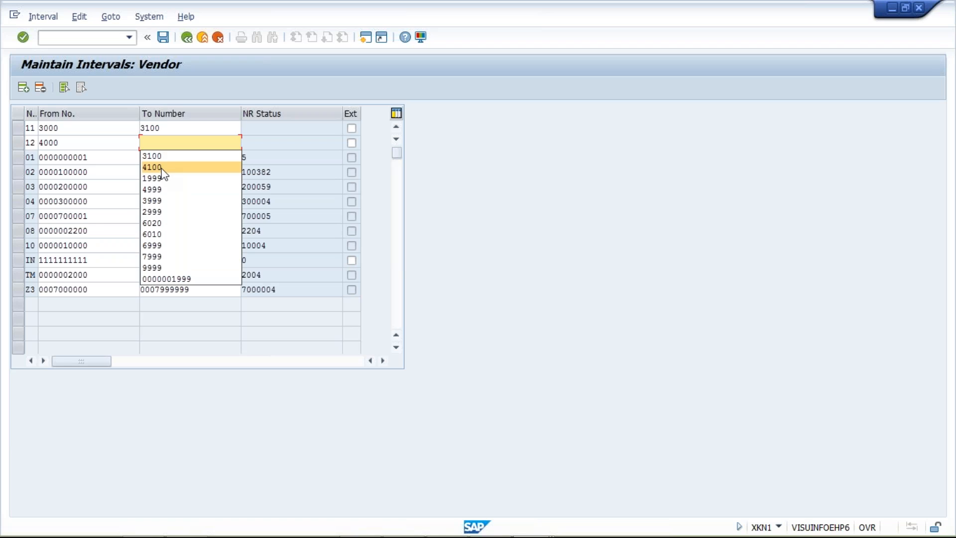
pyautogui.click(162, 169)
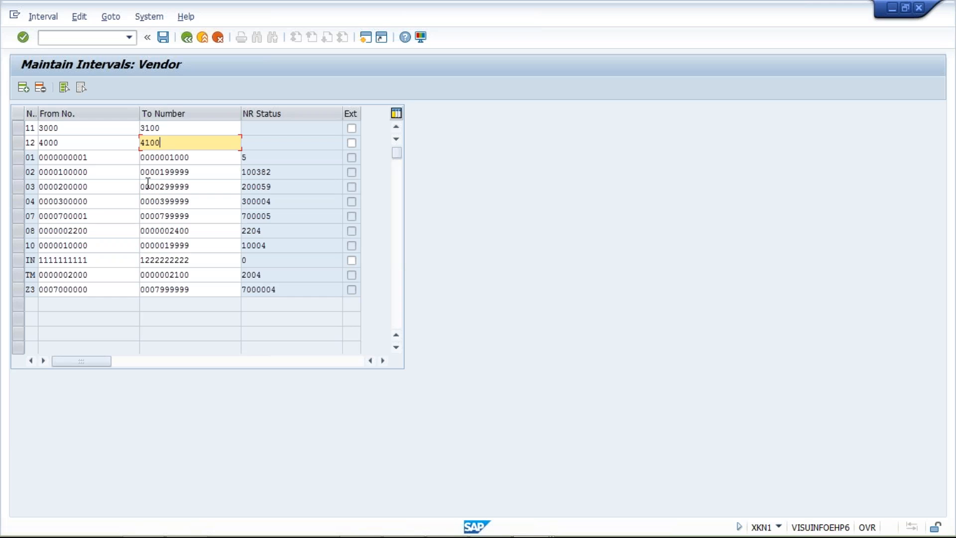
pyautogui.press('Return')
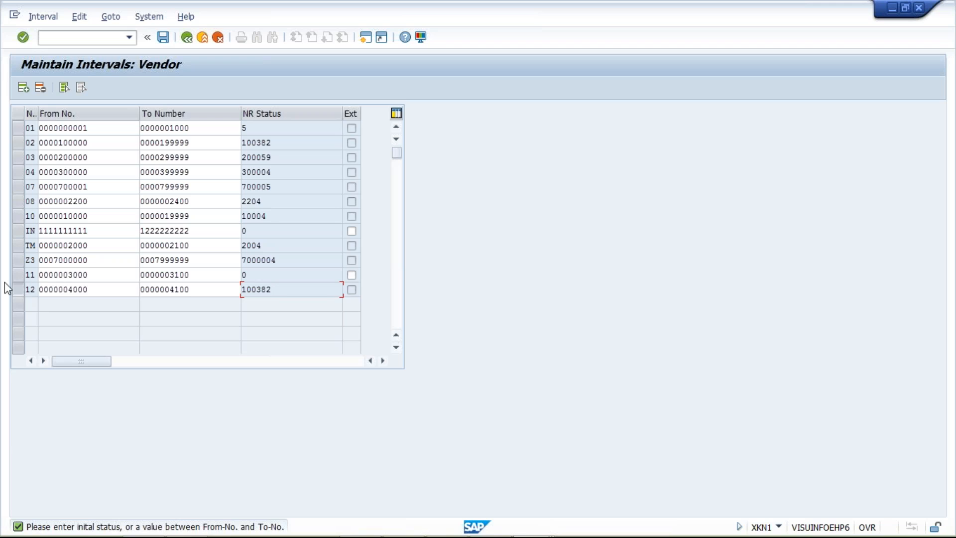
# - Try to delete interval 12 from the vendor intervals
pyautogui.click(19, 289)
pyautogui.click(40, 88)
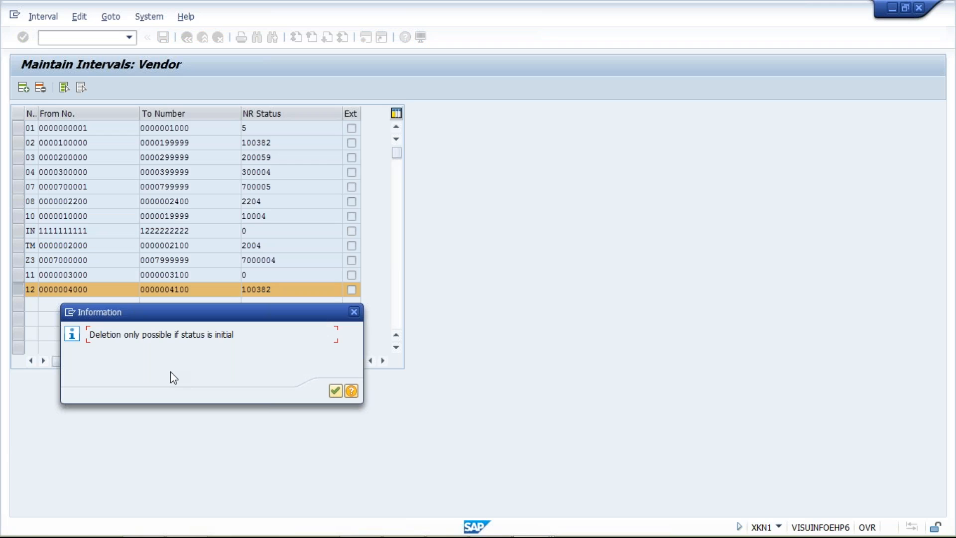
pyautogui.press('Return')
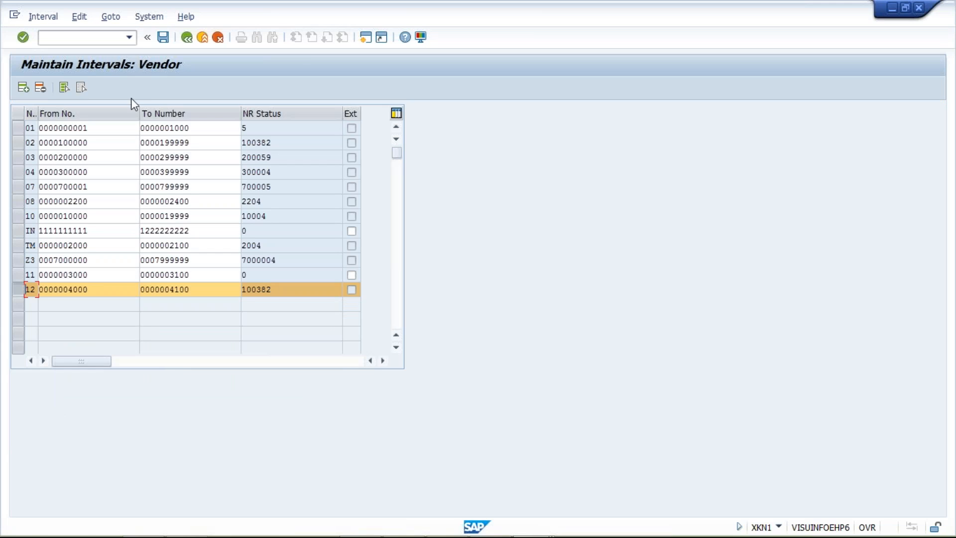
# - Discard the unsaved intervals 11 and 12 by restarting vendor range maintenance, and reopen the intervals for editing
pyautogui.click(130, 38)
pyautogui.click(118, 49)
pyautogui.press('Return')
pyautogui.click(159, 145)
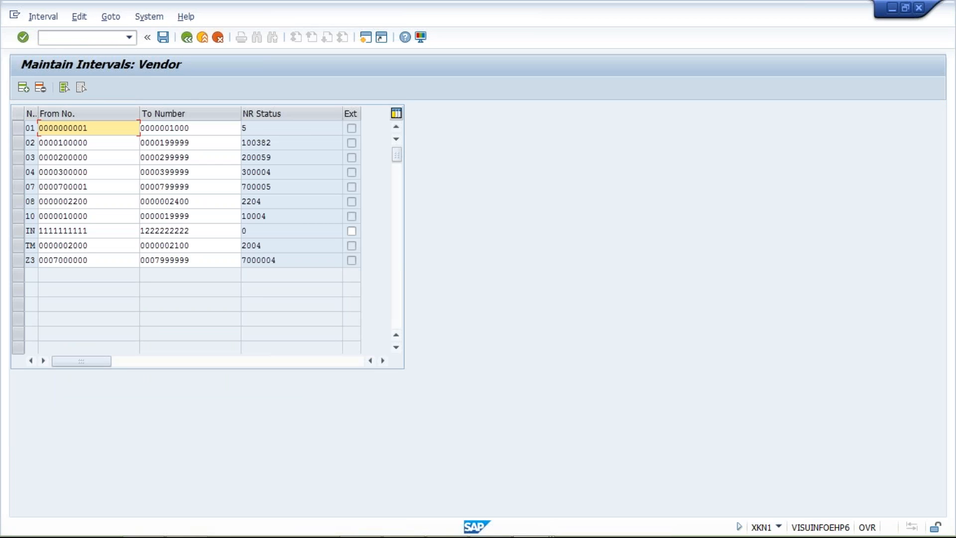
# - Add vendor number range interval 11 running from 3000 to 3100 and save it
pyautogui.click(21, 90)
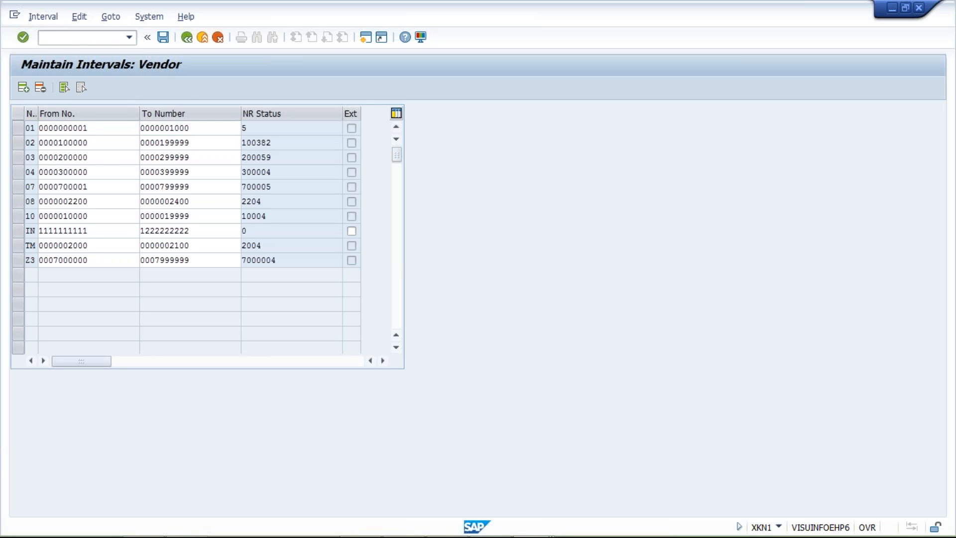
pyautogui.write('11')
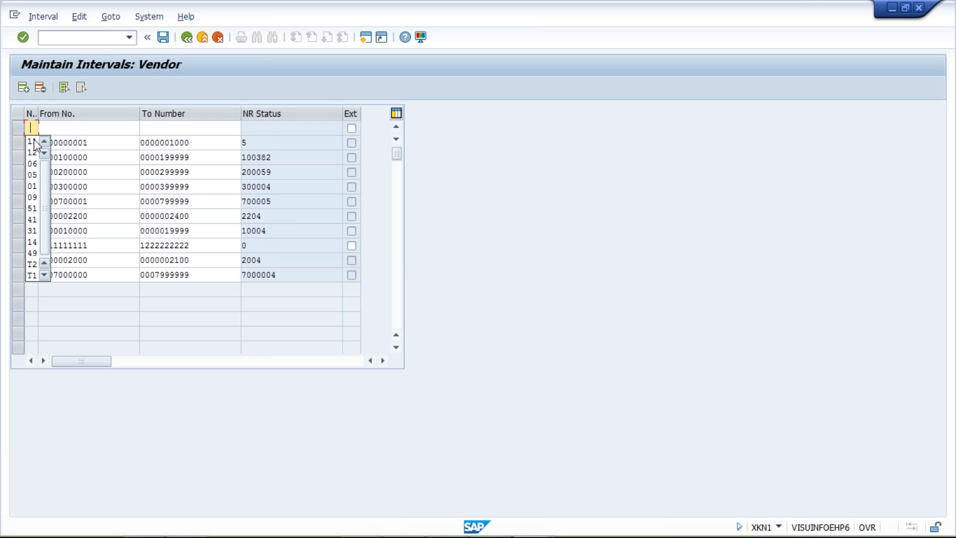
pyautogui.click(77, 127)
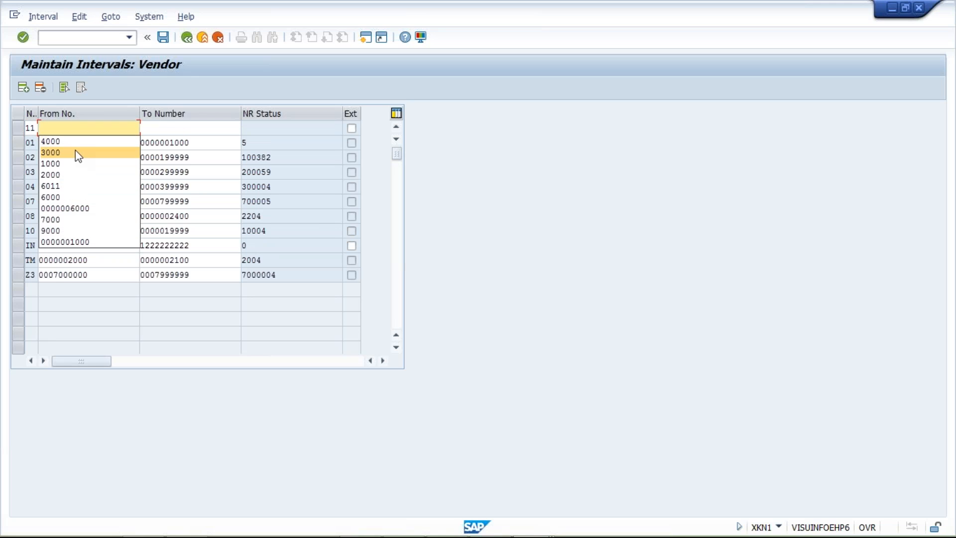
pyautogui.click(74, 152)
pyautogui.click(201, 138)
pyautogui.click(199, 128)
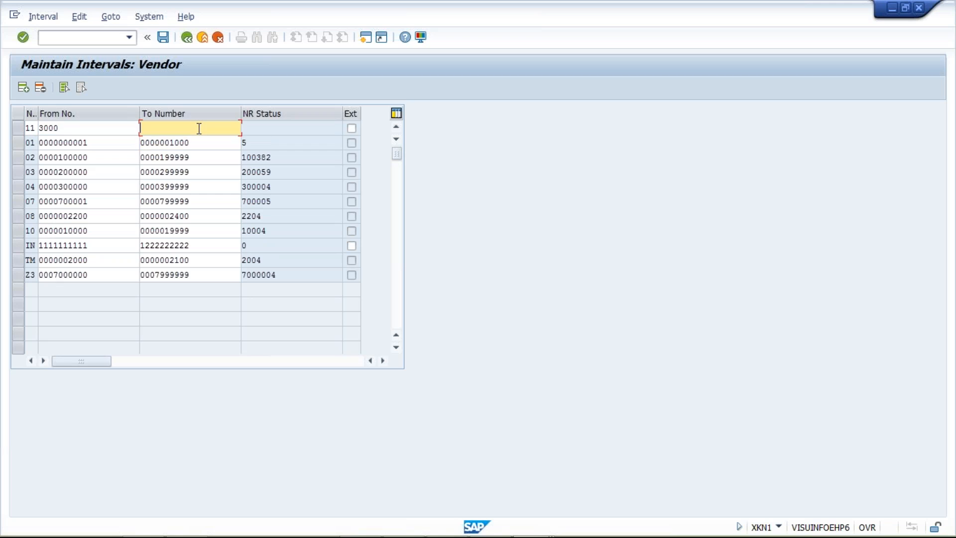
pyautogui.write('3')
pyautogui.click(224, 143)
pyautogui.press('Return')
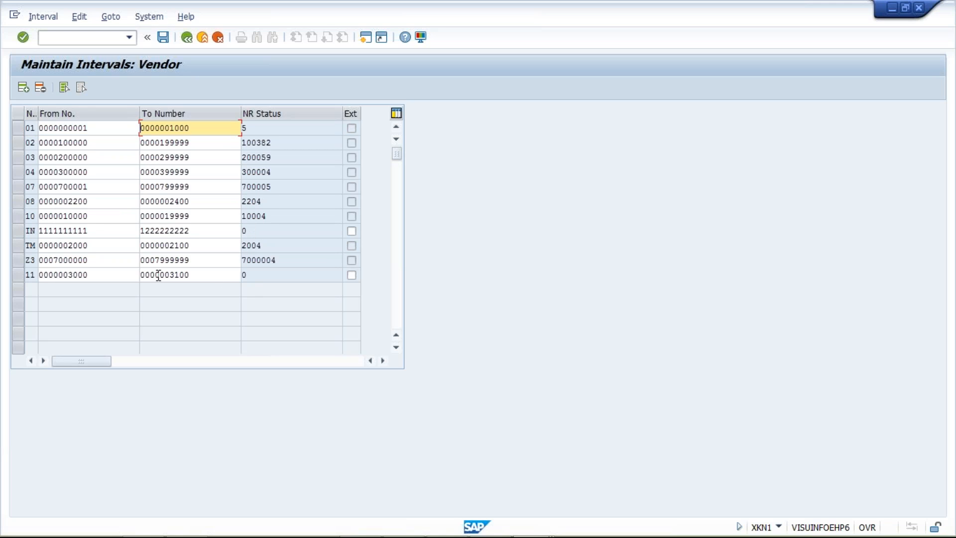
pyautogui.click(163, 37)
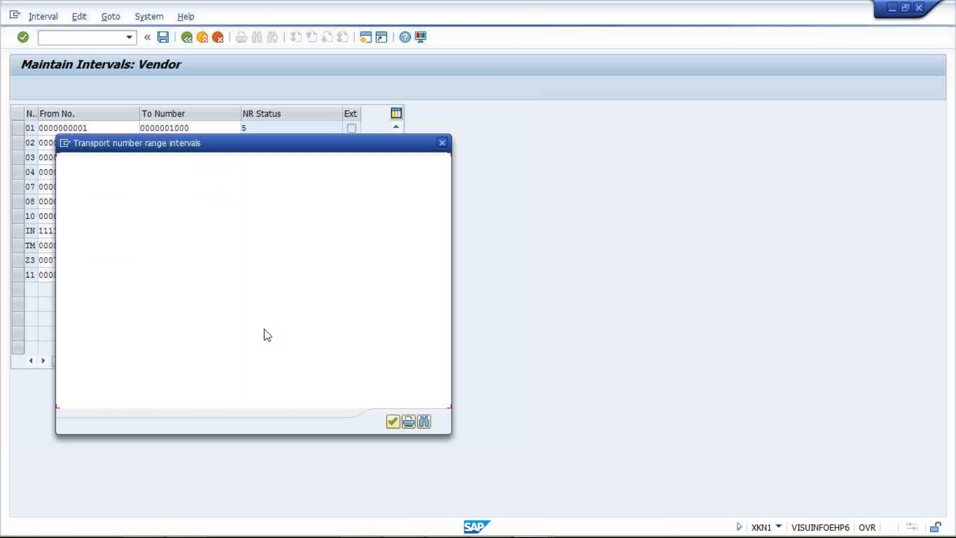
pyautogui.click(393, 422)
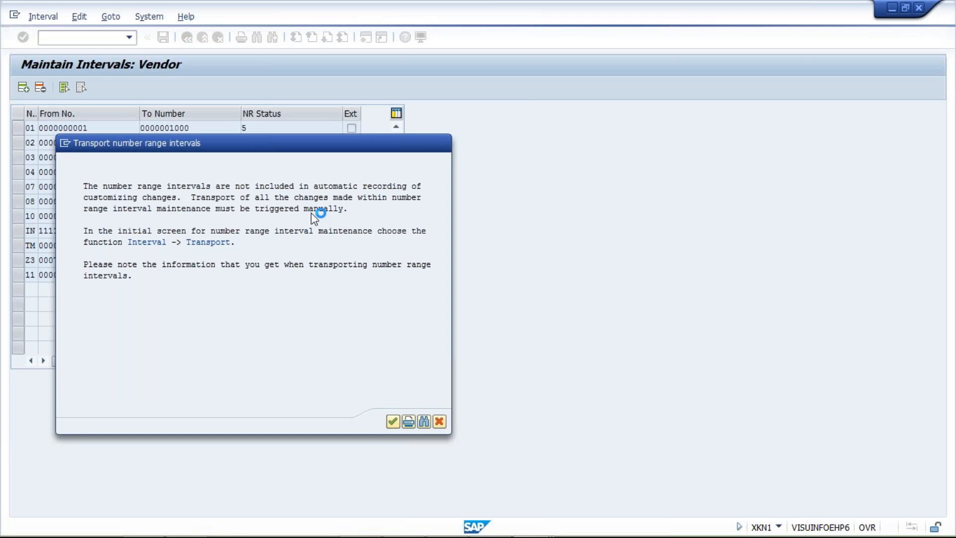
# - Add vendor number range interval 12 running from 4000 to 4100 and save it
pyautogui.click(23, 87)
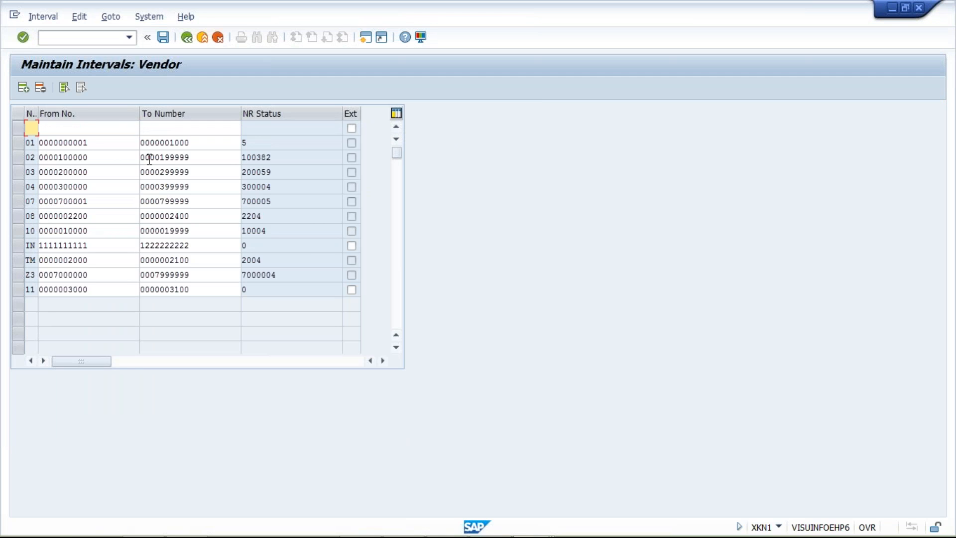
pyautogui.write('12')
pyautogui.press('Tab')
pyautogui.write('4000')
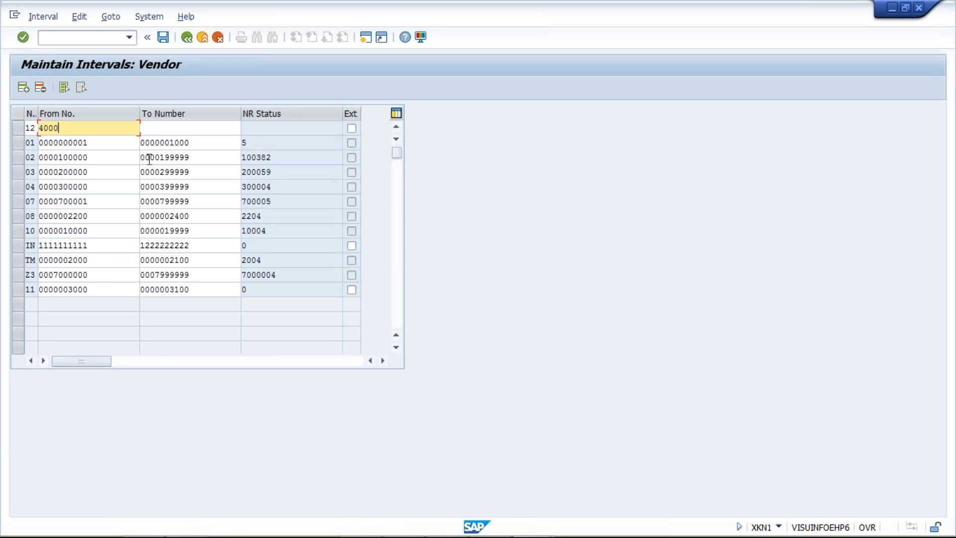
pyautogui.press('Tab')
pyautogui.write('4100')
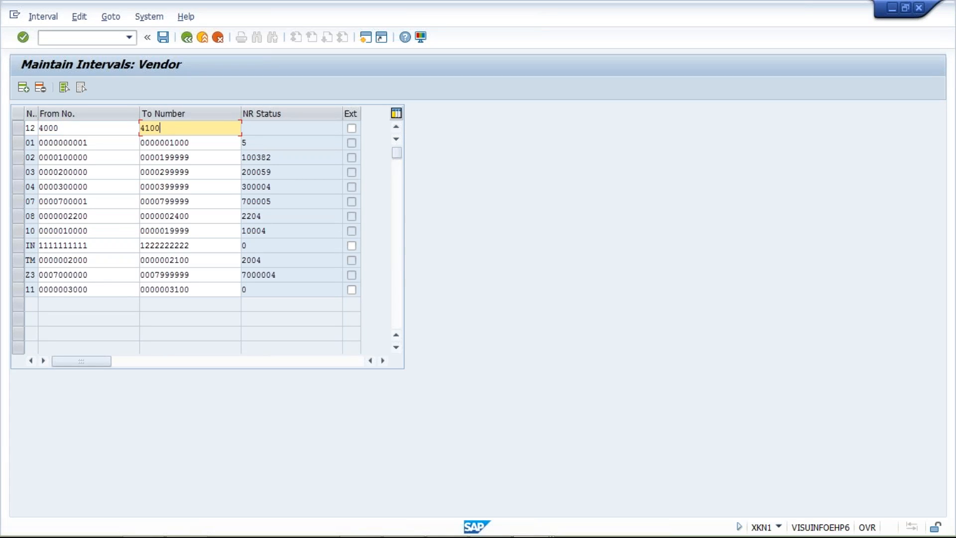
pyautogui.press('Return')
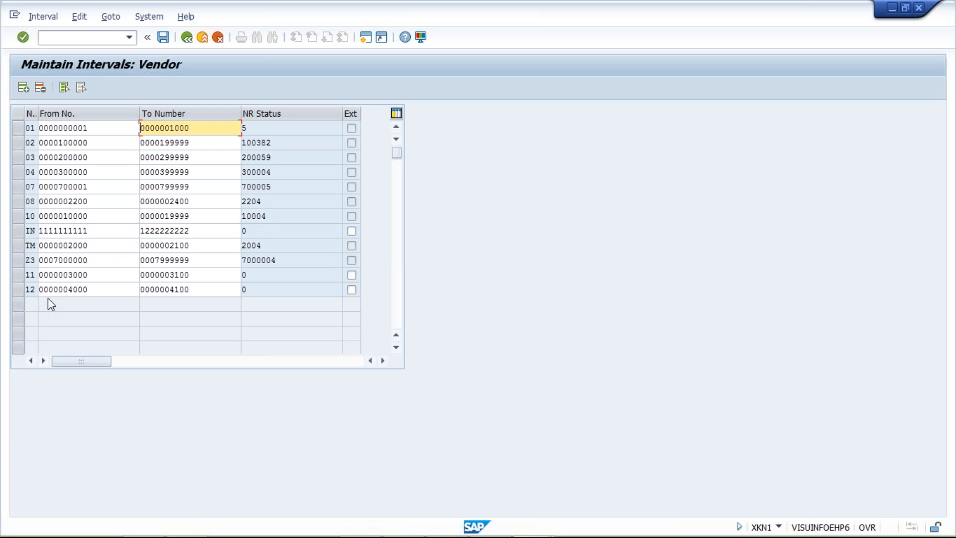
pyautogui.click(214, 287)
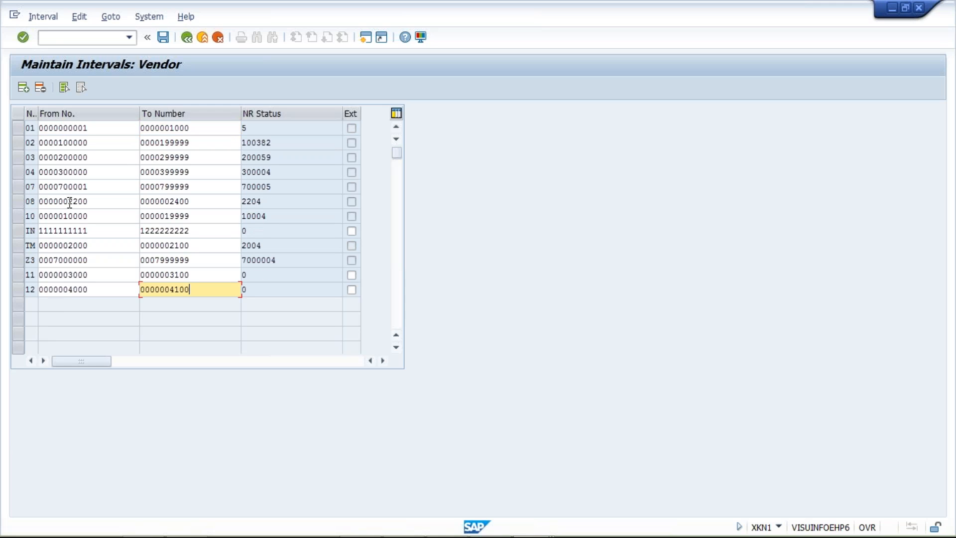
pyautogui.click(166, 43)
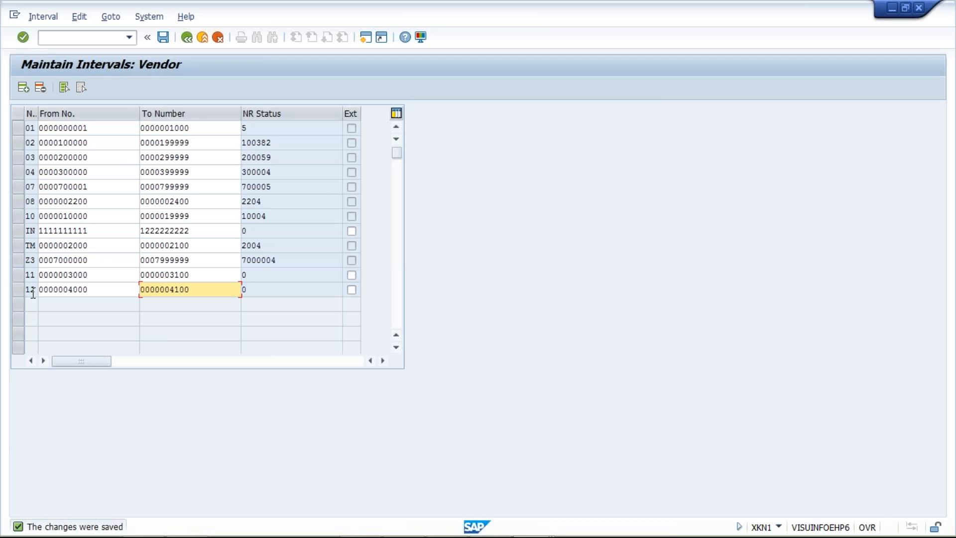
# - Review the interval numbers and from and to values of the new intervals 11 and 12
pyautogui.click(15, 275)
pyautogui.click(20, 290)
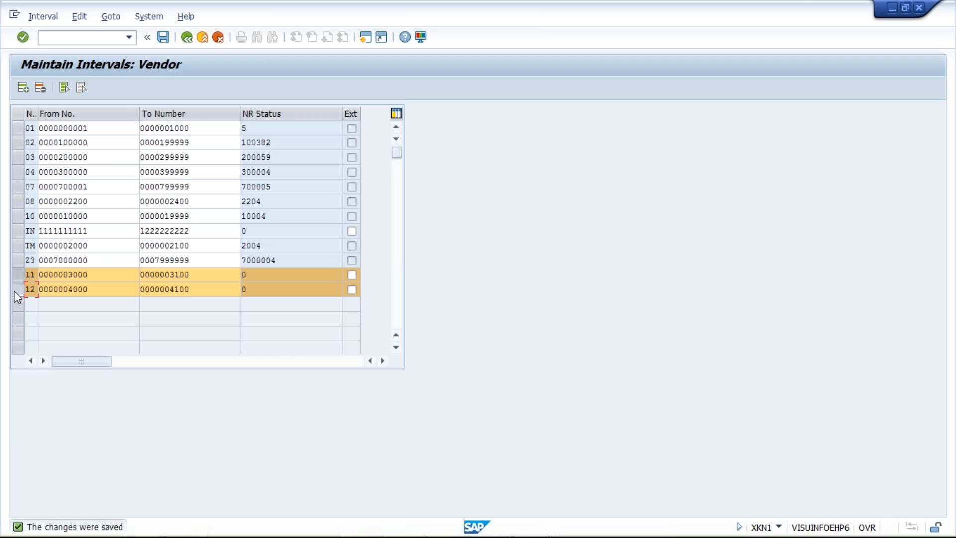
pyautogui.click(114, 277)
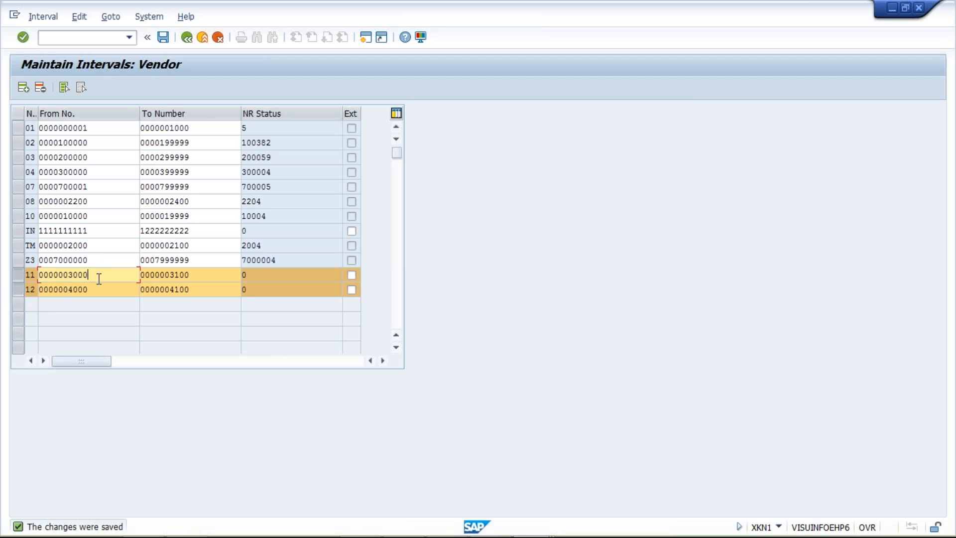
pyautogui.keyDown('shift'); pyautogui.click(67, 277); pyautogui.keyUp('shift')
pyautogui.keyDown('shift'); pyautogui.click(71, 277); pyautogui.keyUp('shift')
pyautogui.click(89, 271)
pyautogui.press('Down')
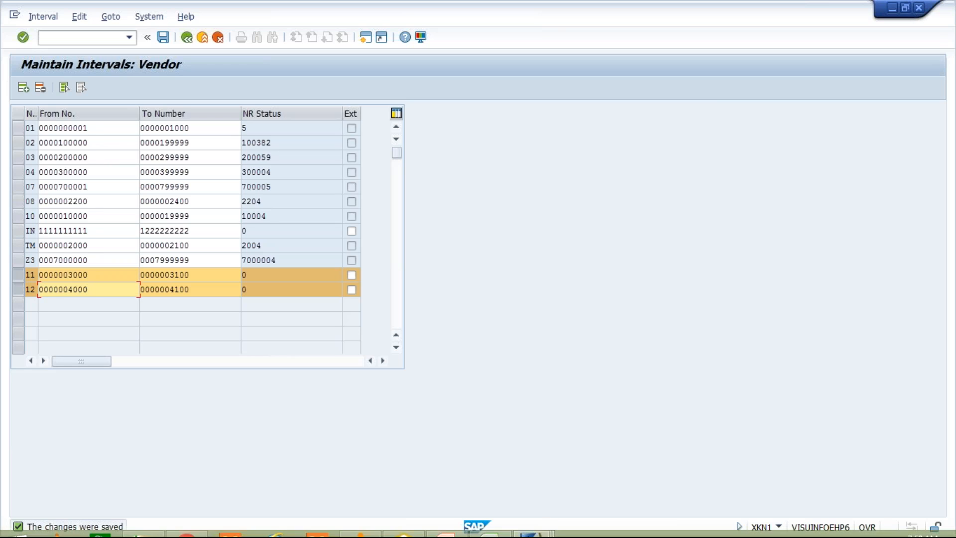
# - Switch to the Class workbook in Excel and enter 11 beside the MANF row and 12 beside the SERV row in column B
pyautogui.click(506, 523)
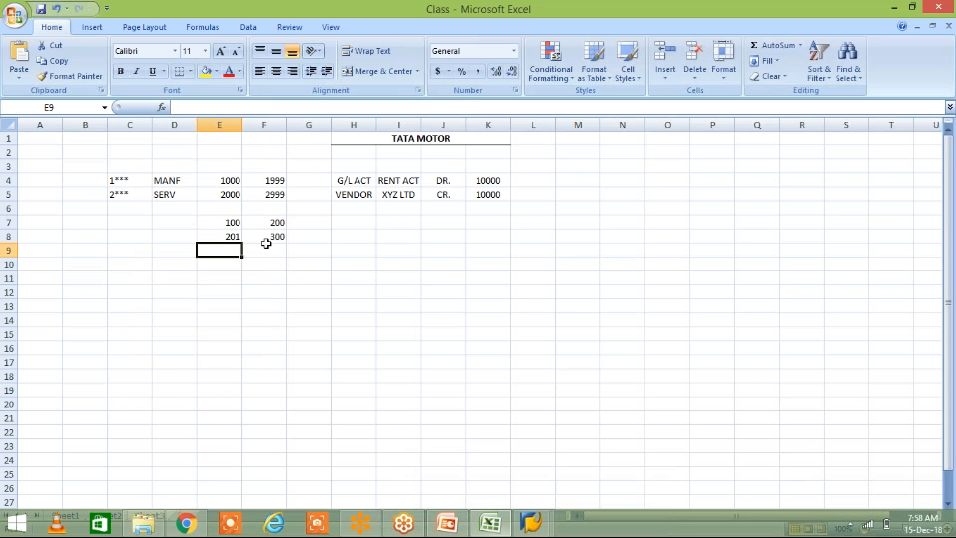
pyautogui.click(75, 182)
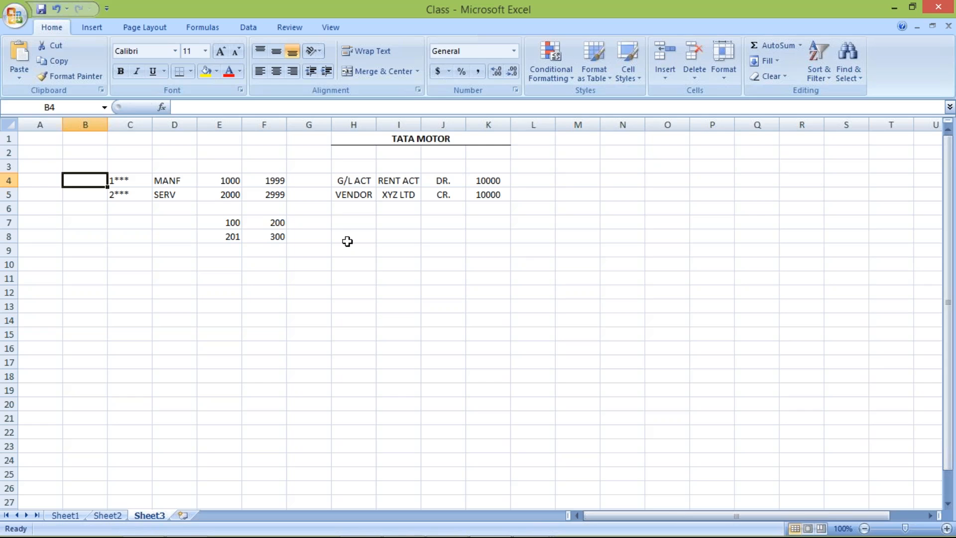
pyautogui.write('11')
pyautogui.press('Return')
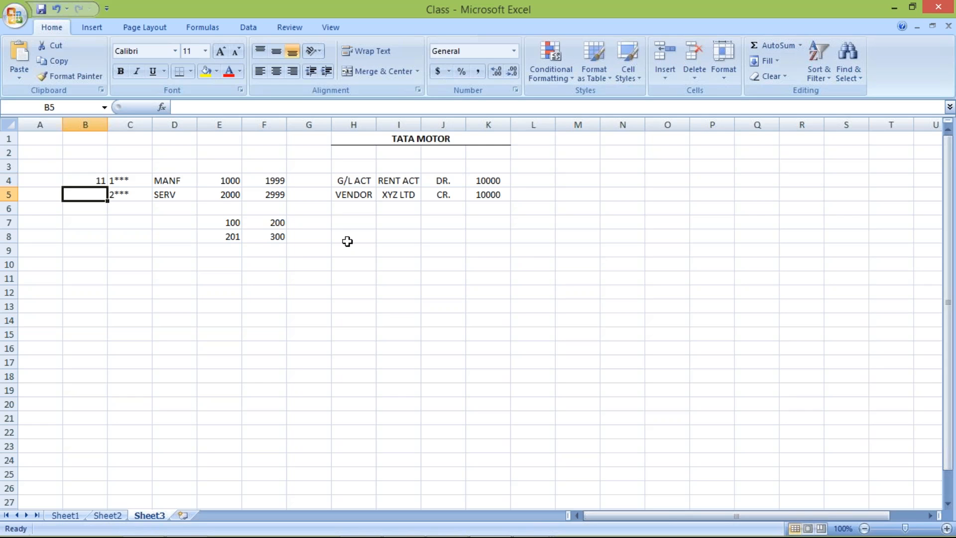
pyautogui.write('12')
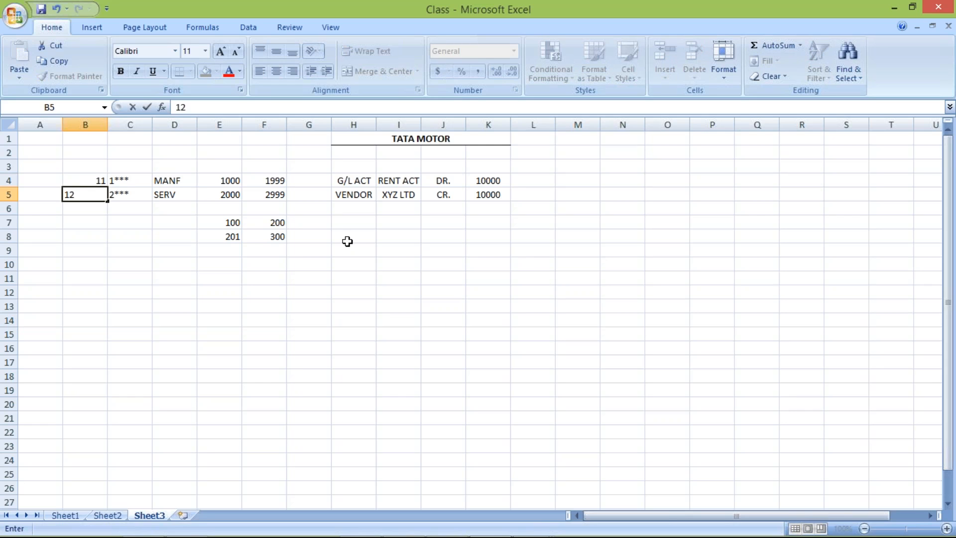
pyautogui.press('Return')
# - Set the number range of the MANF row to 3000–3100 and that of the SERV row to 4000–4100 in columns E and F
pyautogui.click(224, 181)
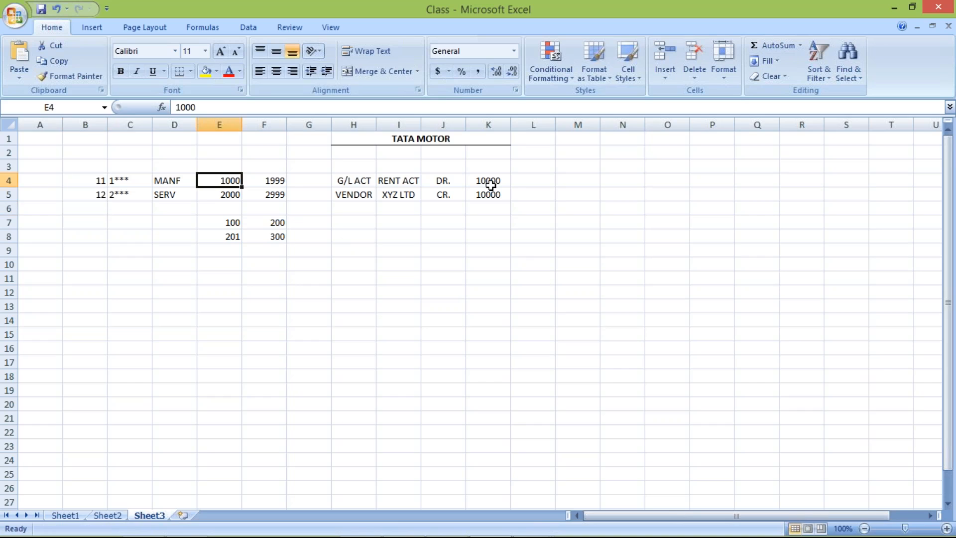
pyautogui.write('3000')
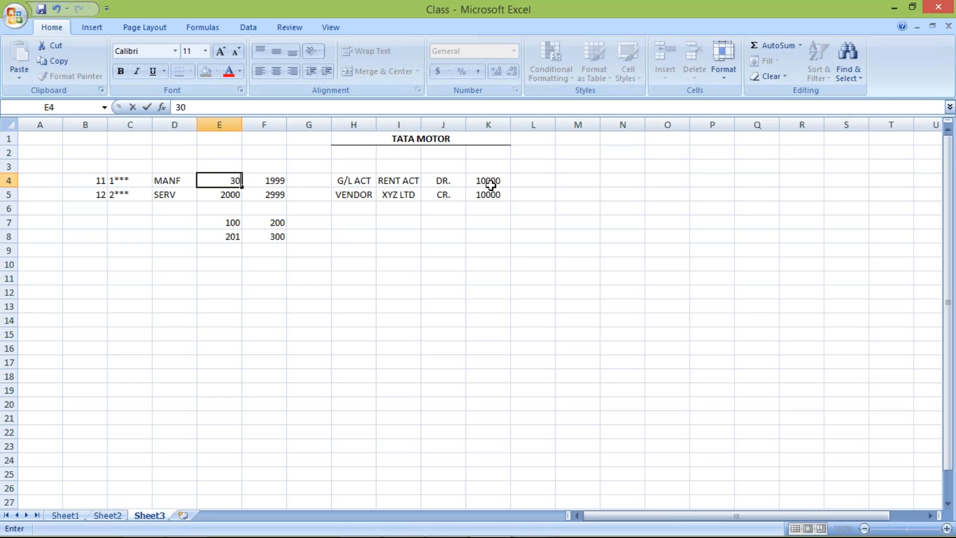
pyautogui.press('Tab')
pyautogui.write('3100')
pyautogui.press('Return')
pyautogui.write('4000')
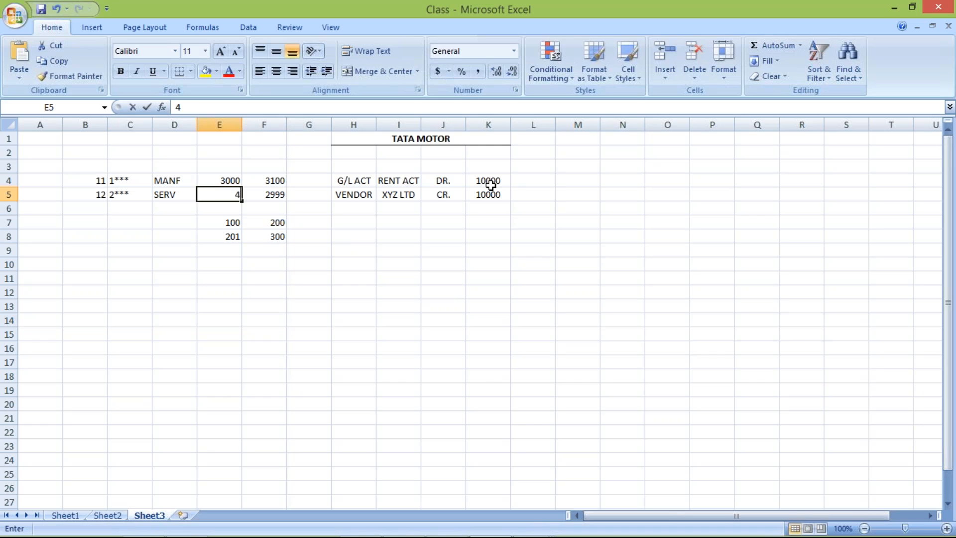
pyautogui.press('Tab')
pyautogui.write('41')
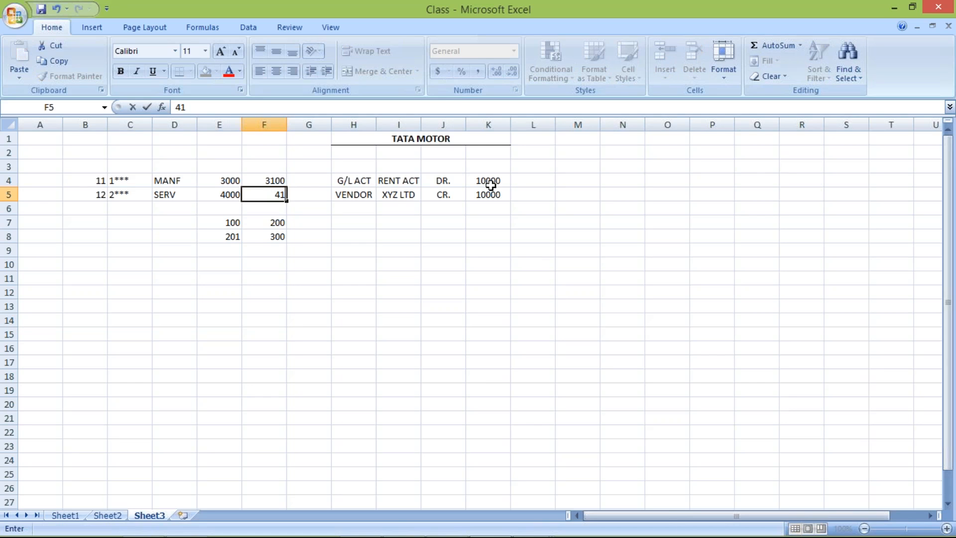
pyautogui.write('00')
pyautogui.press('Return')
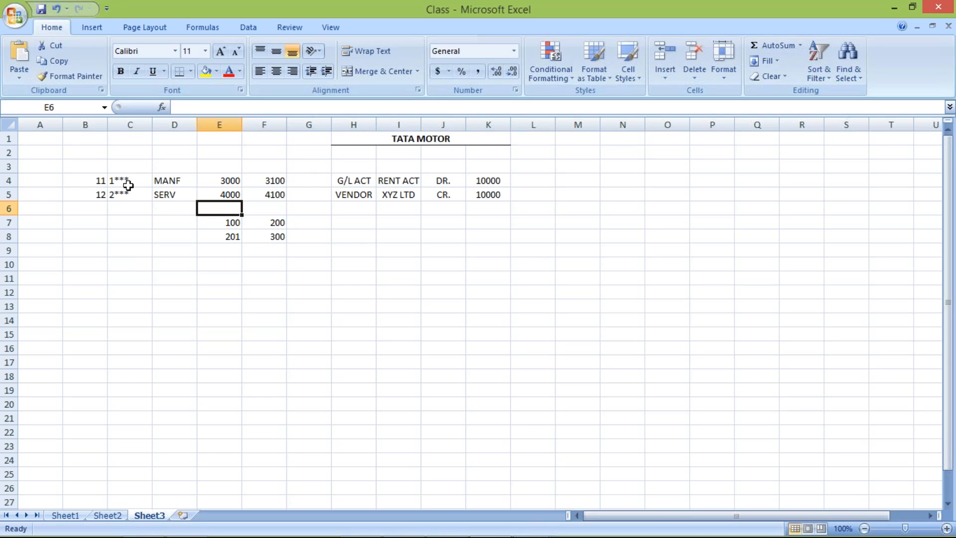
# - Change the number patterns in column C to 3*** for the MANF row and 4*** for the SERV row
pyautogui.click(128, 185)
pyautogui.press('F2')
pyautogui.write('3*')
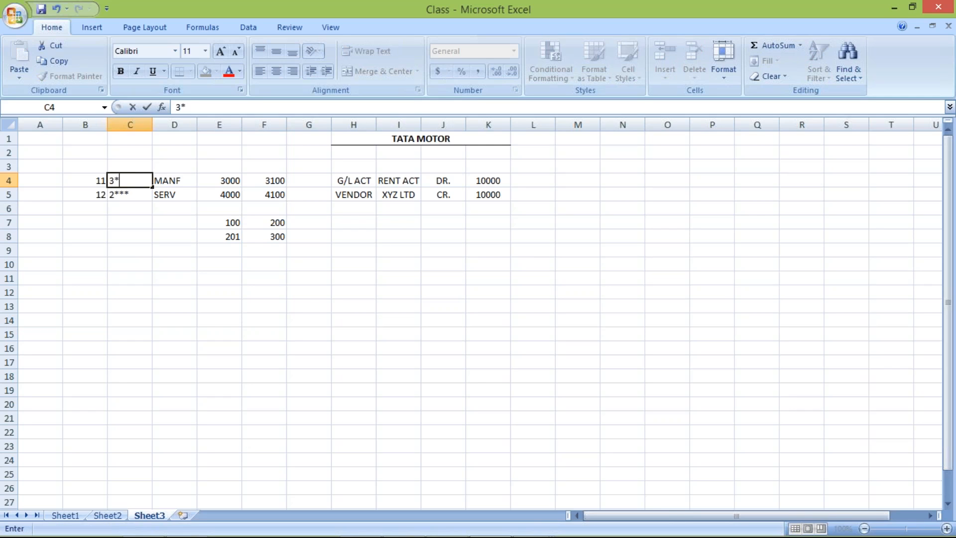
pyautogui.write('**')
pyautogui.press('Return')
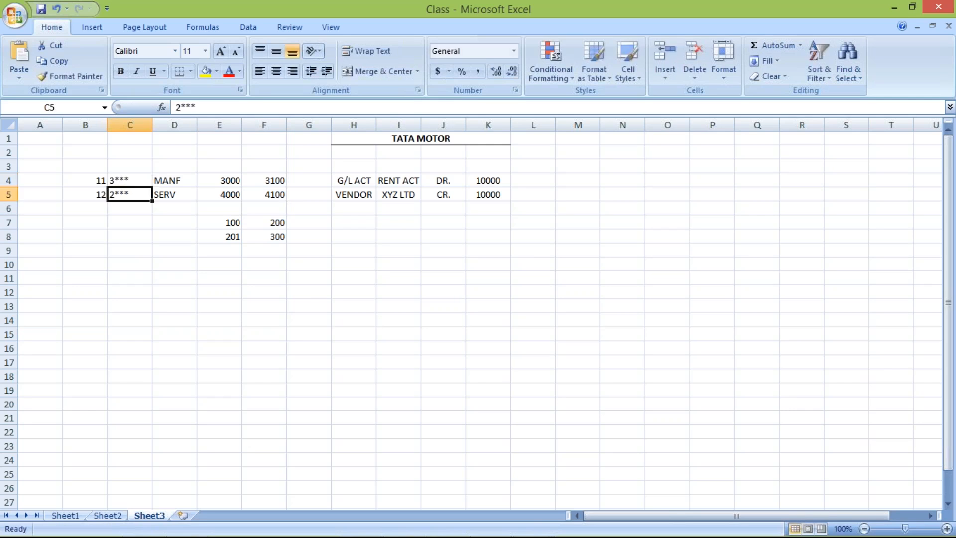
pyautogui.write('4')
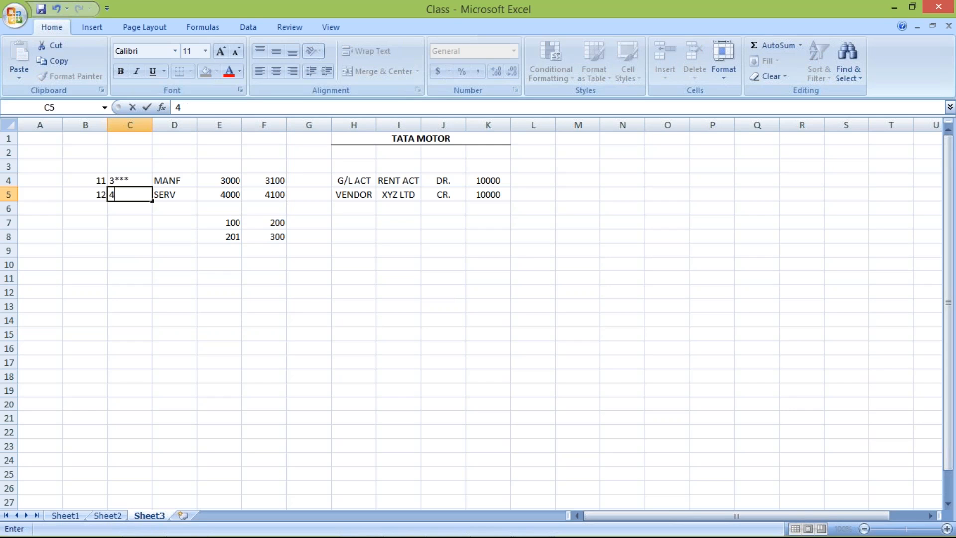
pyautogui.write('***')
pyautogui.press('Return')
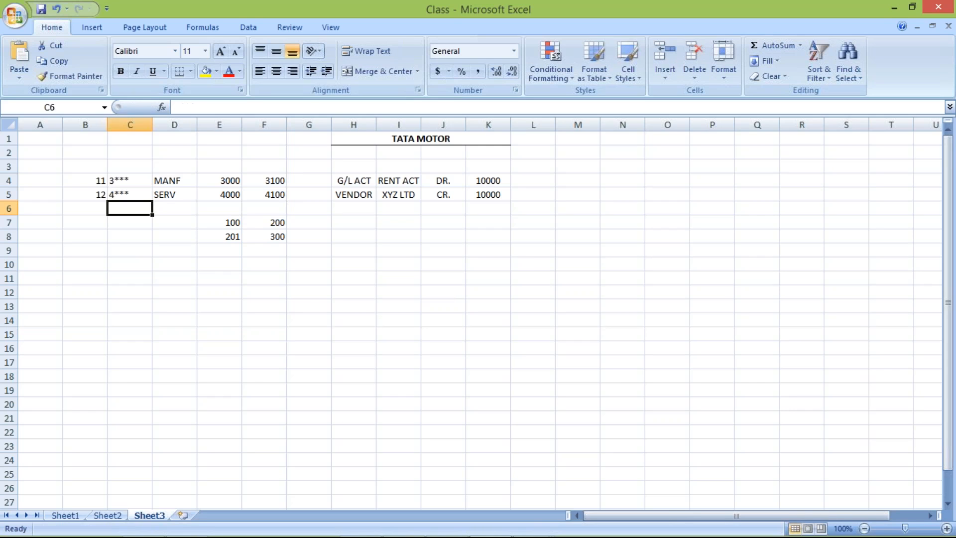
pyautogui.click(121, 190)
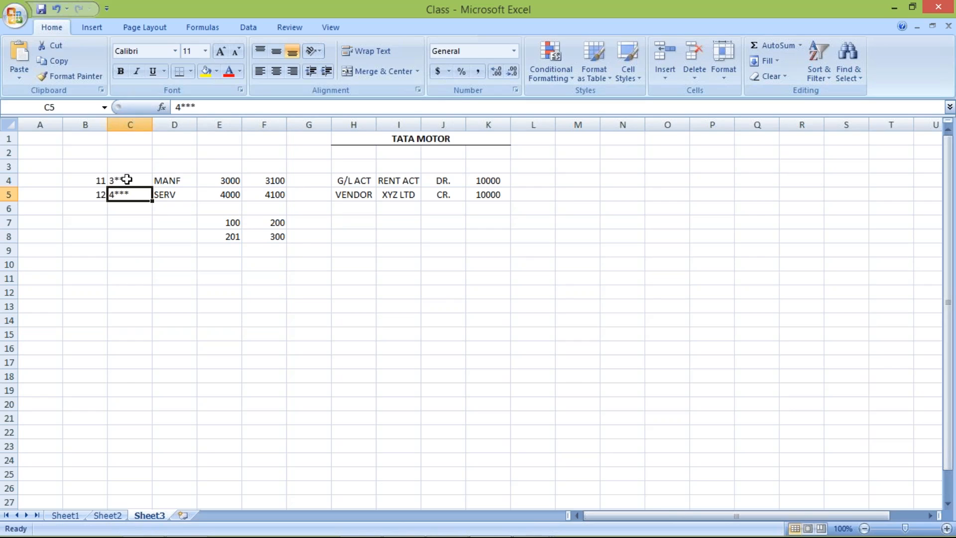
pyautogui.click(127, 180)
pyautogui.click(186, 184)
pyautogui.click(142, 194)
pyautogui.click(171, 195)
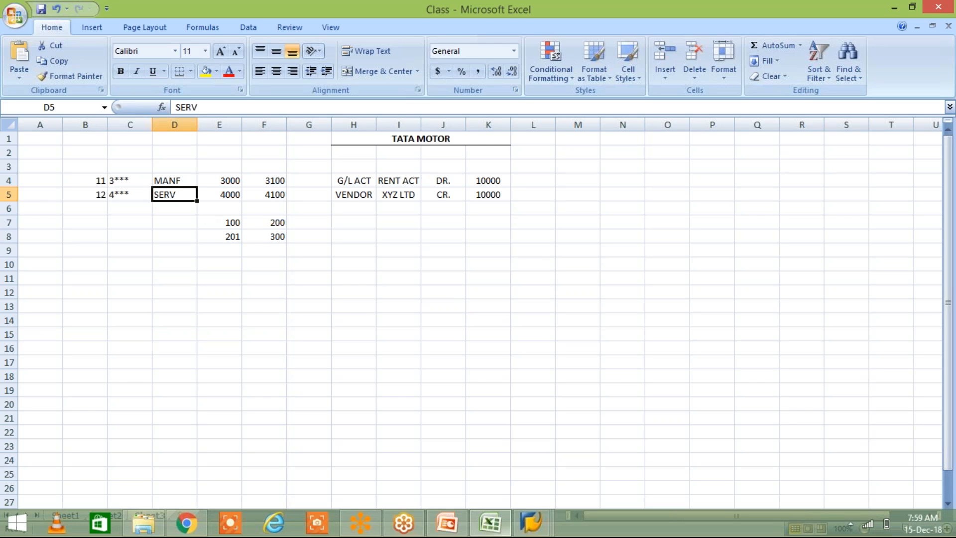
# - Switch to the 11_Account Payable presentation in PowerPoint and check the transaction for assigning number ranges to vendor account groups
pyautogui.click(447, 523)
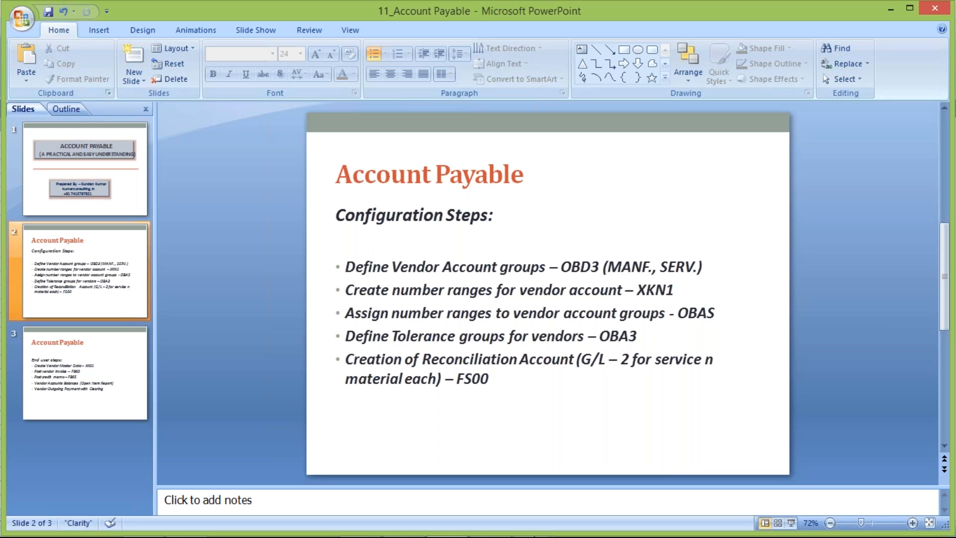
pyautogui.moveTo(528, 533)
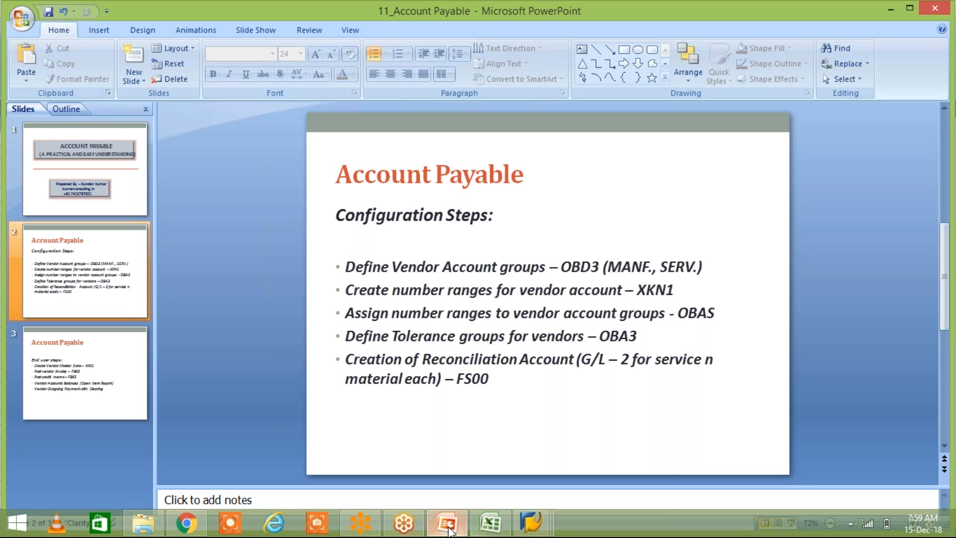
pyautogui.click(478, 531)
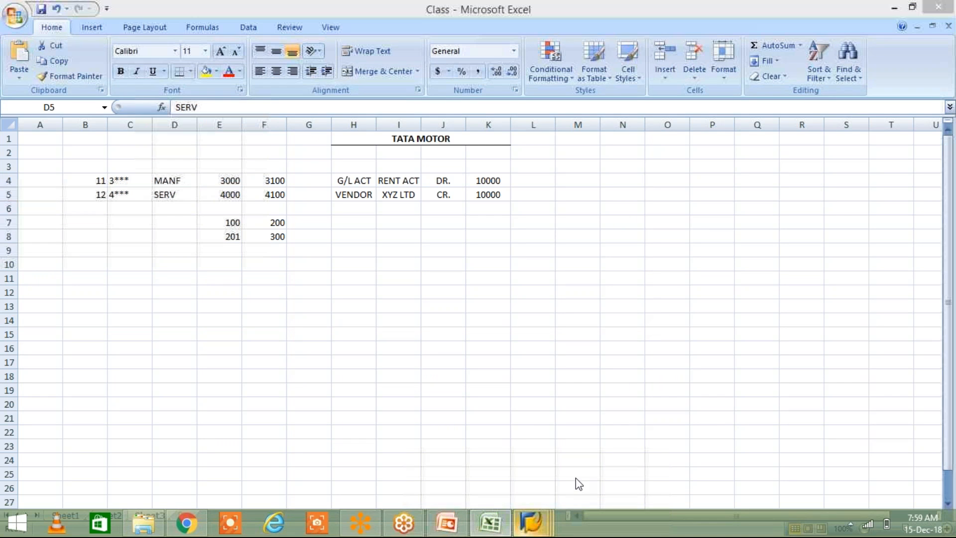
# - Switch to the vendor intervals session in SAP and try to open transaction OBAS, declining to display the locked data
pyautogui.click(629, 465)
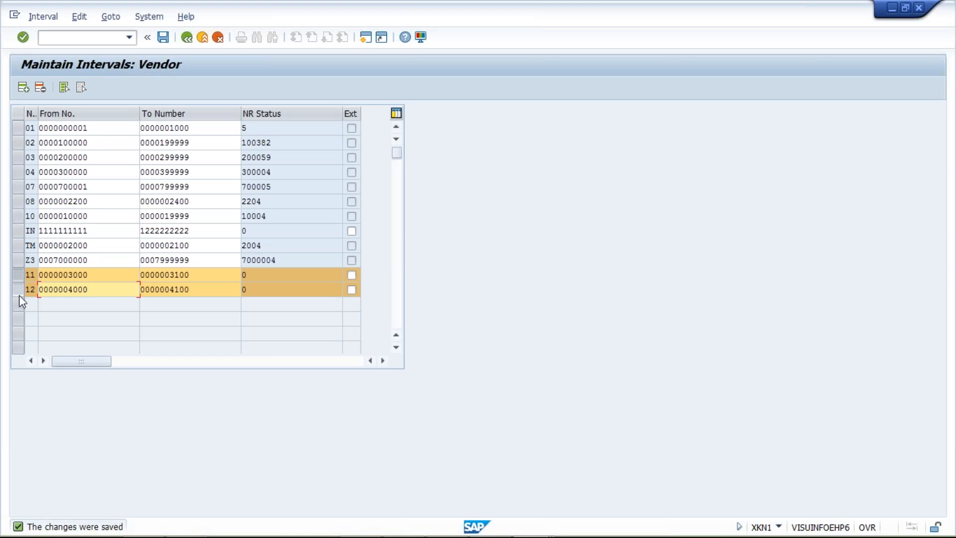
pyautogui.click(67, 36)
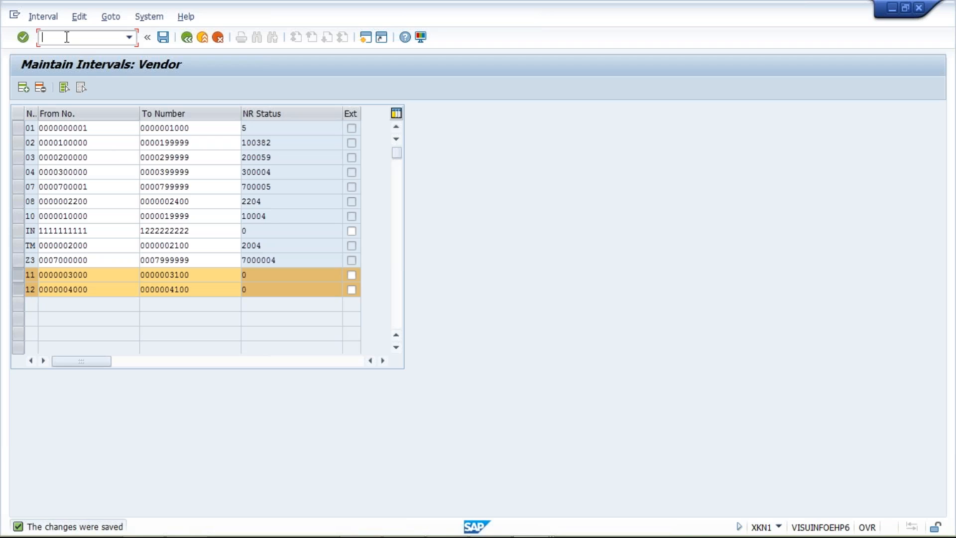
pyautogui.write('/nobas')
pyautogui.press('BackSpace')
pyautogui.press('BackSpace')
pyautogui.press('BackSpace')
pyautogui.press('BackSpace')
pyautogui.write('ON')
pyautogui.press('BackSpace')
pyautogui.write('BAS')
pyautogui.press('Return')
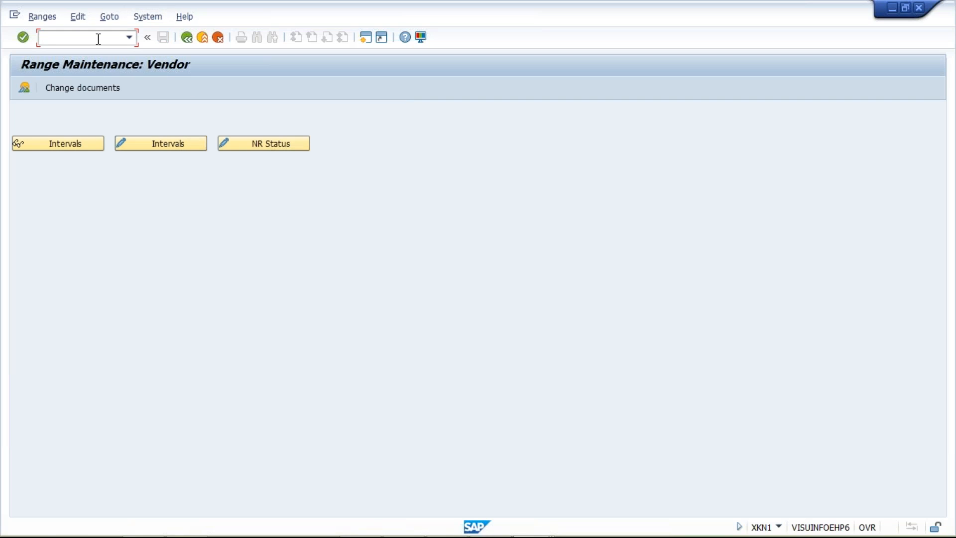
pyautogui.write('/NOBAS')
pyautogui.press('Return')
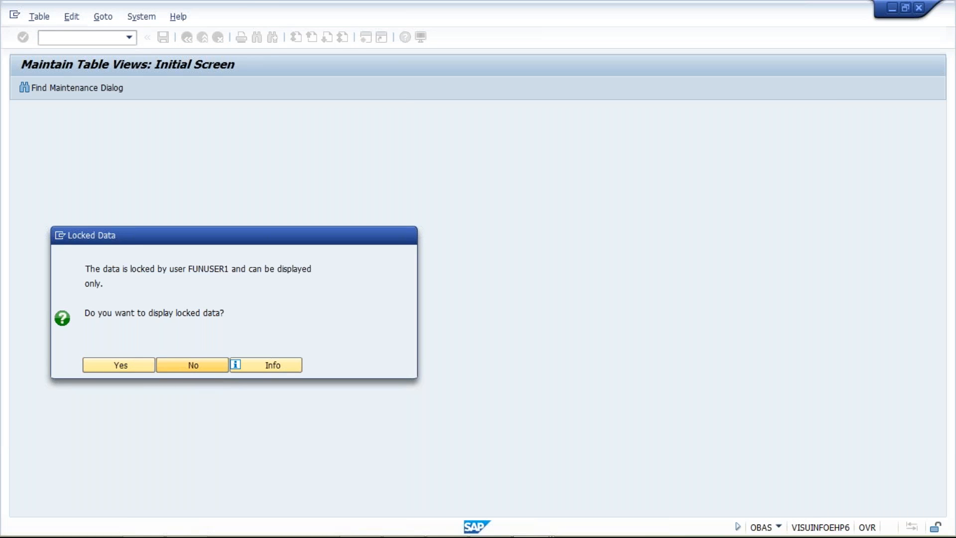
pyautogui.click(193, 365)
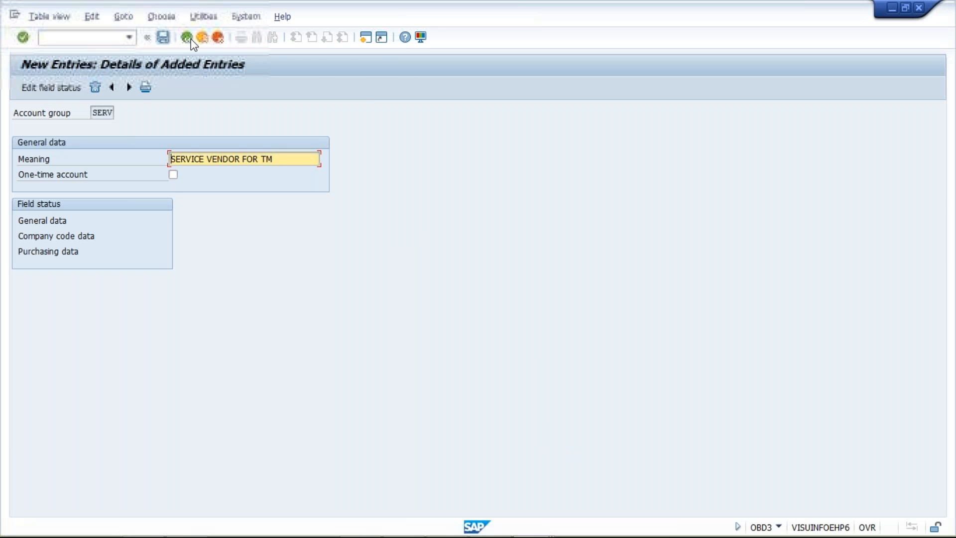
# - Leave the vendor account group entries in the OBD3 session and open transaction OBAS for assigning number ranges to account groups
pyautogui.click(188, 38)
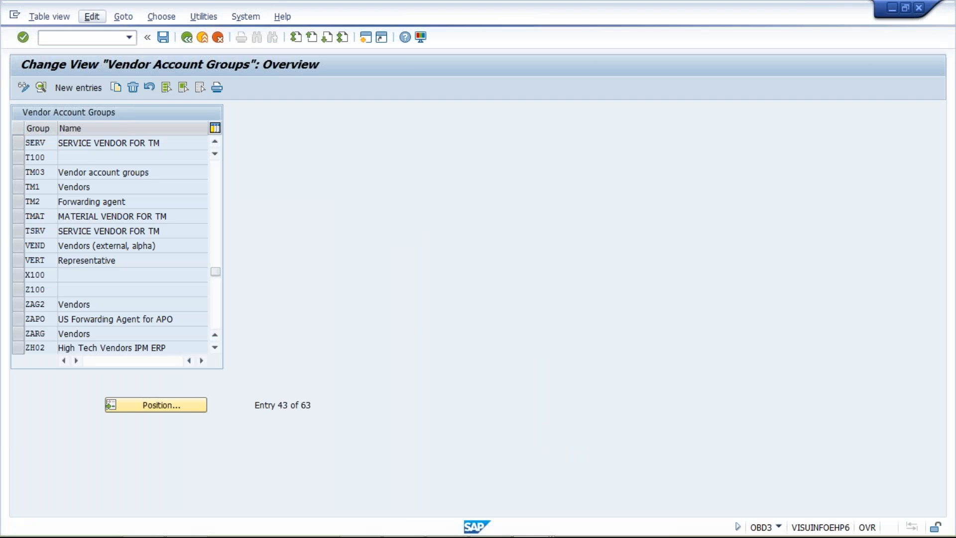
pyautogui.click(130, 39)
pyautogui.click(128, 55)
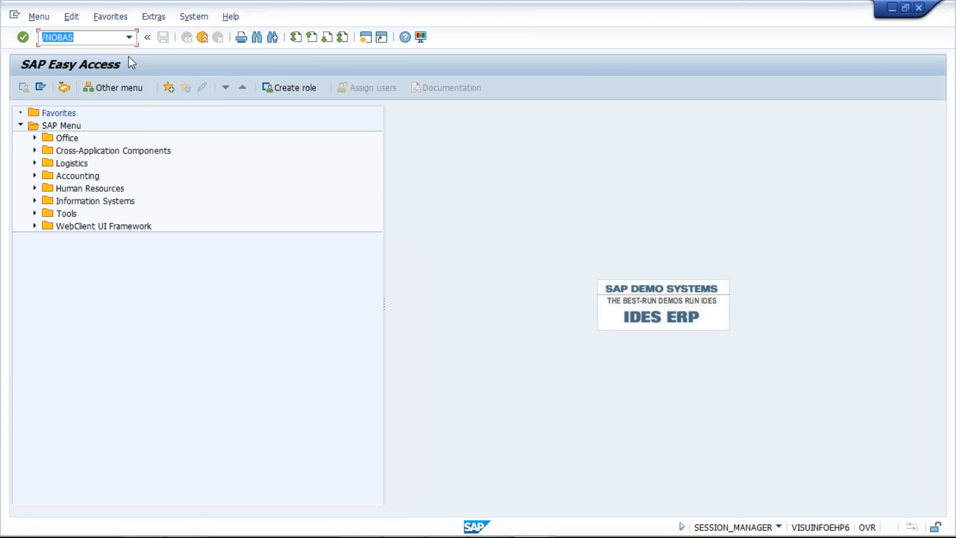
pyautogui.press('Return')
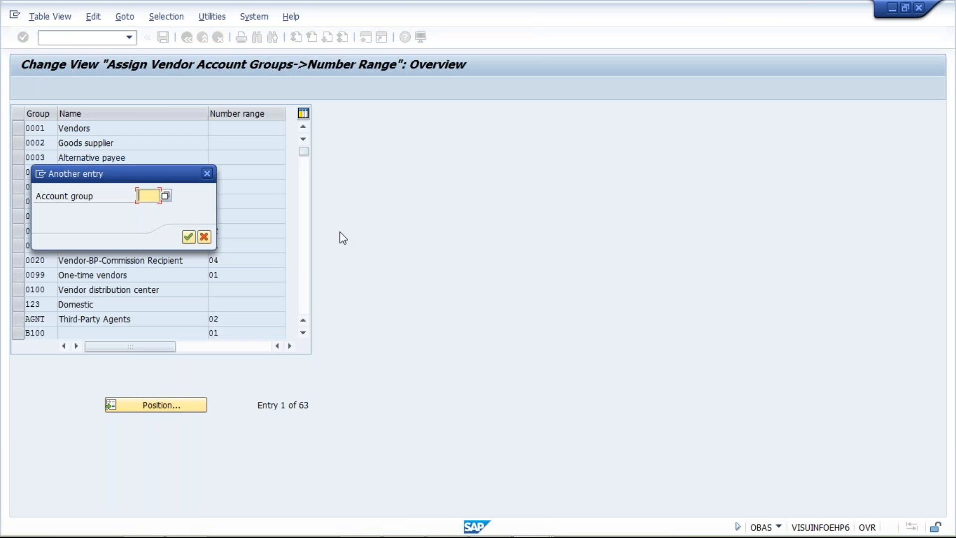
# - Find account group MANF, assign number range 11 to it and save
pyautogui.write('MANF')
pyautogui.press('Return')
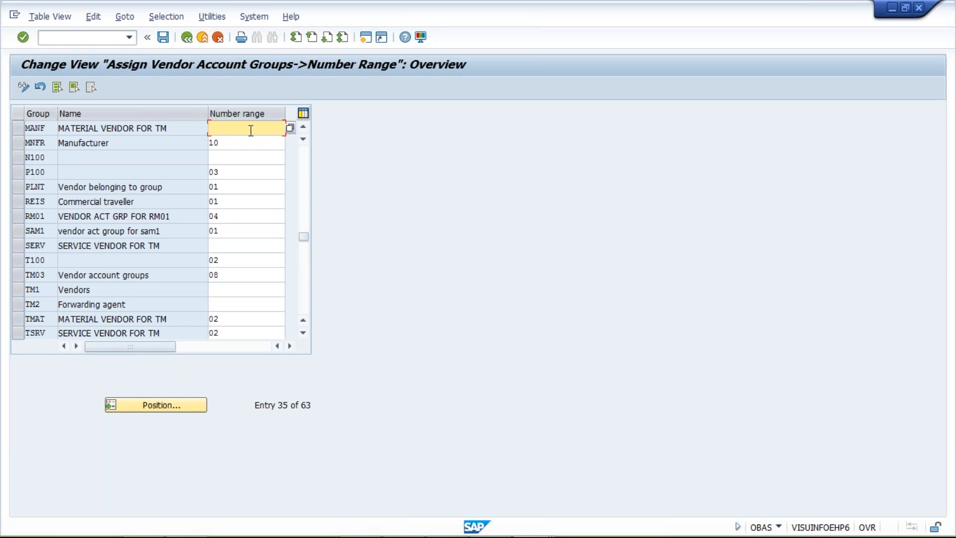
pyautogui.write('11')
pyautogui.press('Return')
pyautogui.hotkey('ctrl', 's')
pyautogui.press('Return')
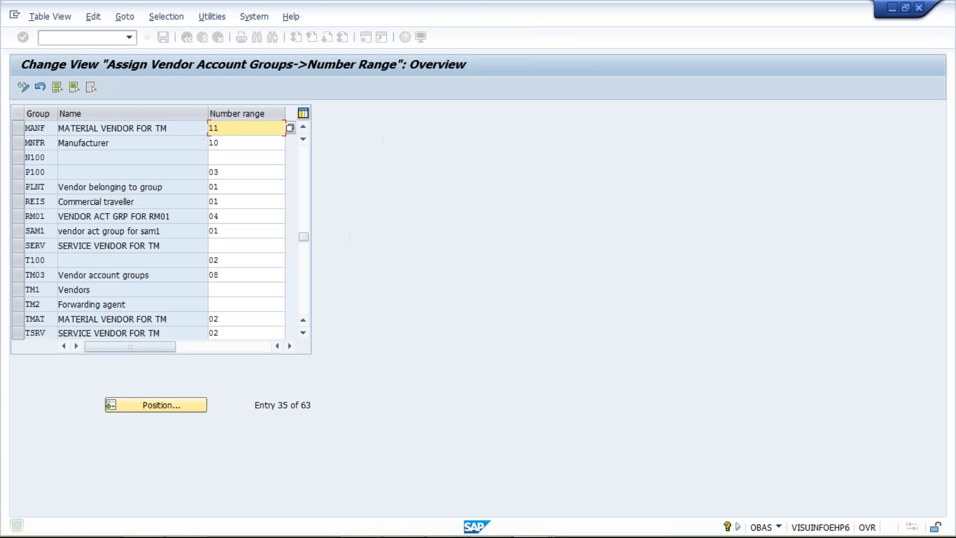
# - Find account group SERV, assign number range 12 to it and save
pyautogui.click(165, 405)
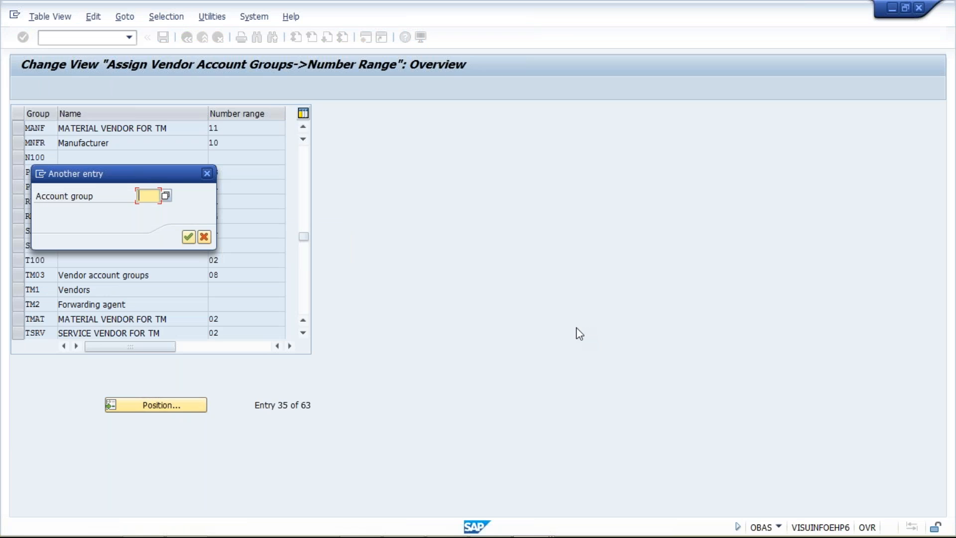
pyautogui.write('SERV')
pyautogui.press('Return')
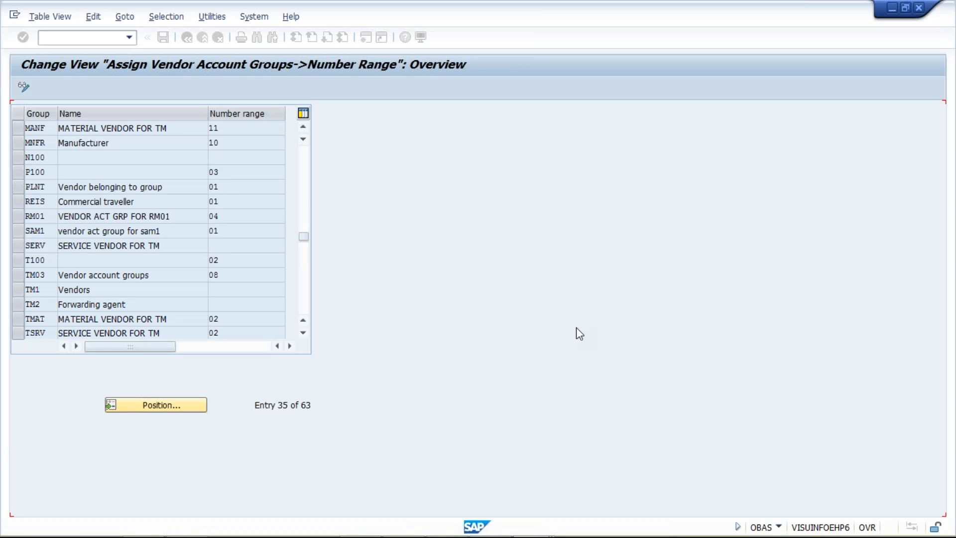
pyautogui.write('12')
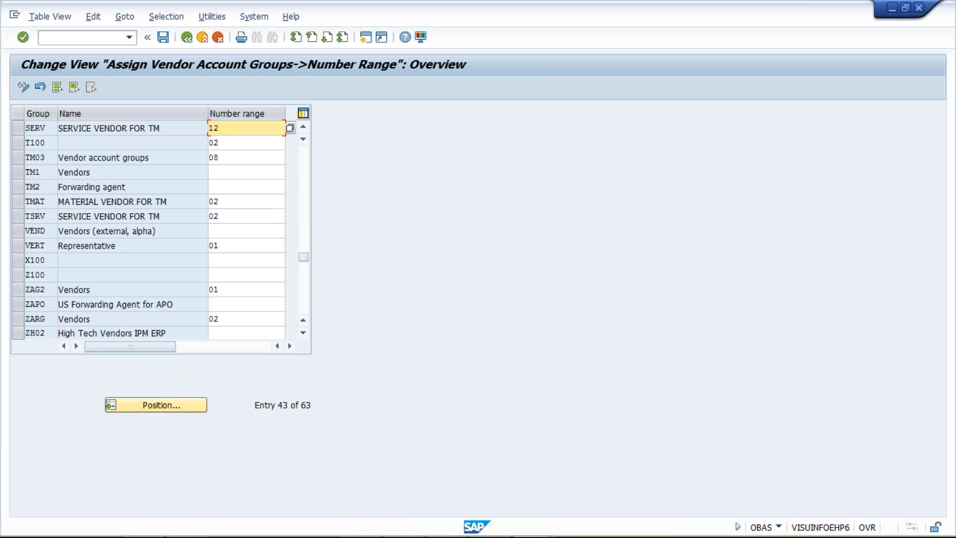
pyautogui.hotkey('ctrl', 's')
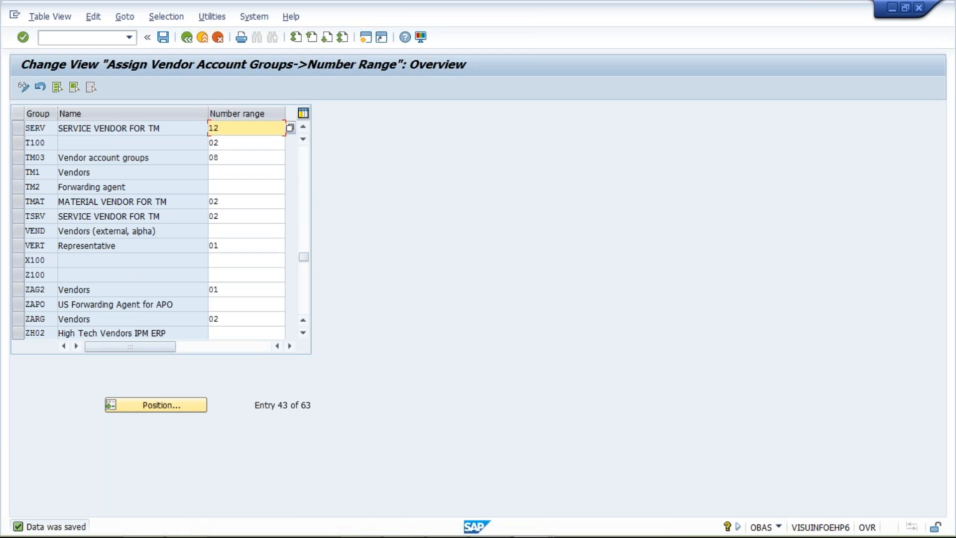
# - Switch to the Class workbook in Excel and review the range numbers and intervals of the MANF and SERV rows
pyautogui.hotkey('alt', 'Tab')
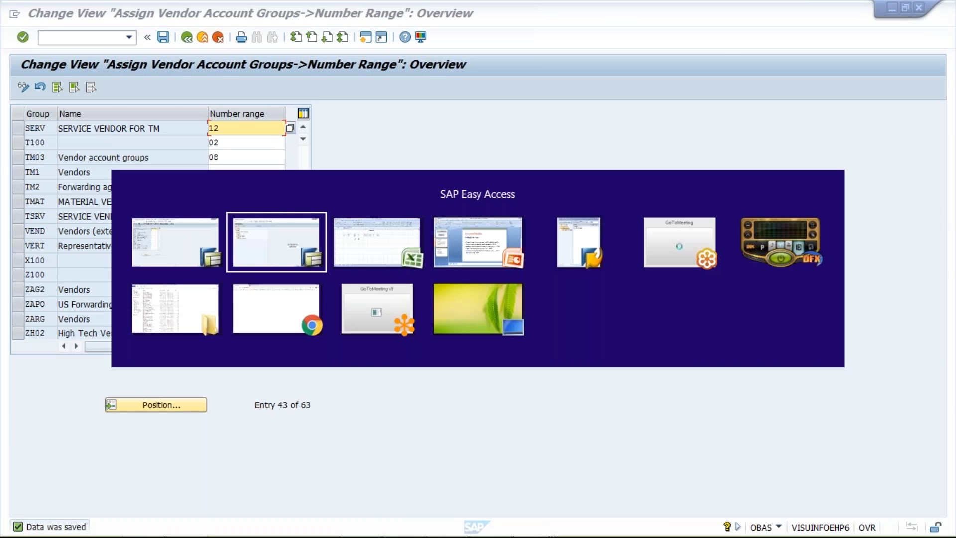
pyautogui.hotkey('alt', 'Tab')
pyautogui.click(92, 180)
pyautogui.moveTo(221, 180); pyautogui.dragTo(268, 195)
pyautogui.click(91, 194)
pyautogui.click(234, 195)
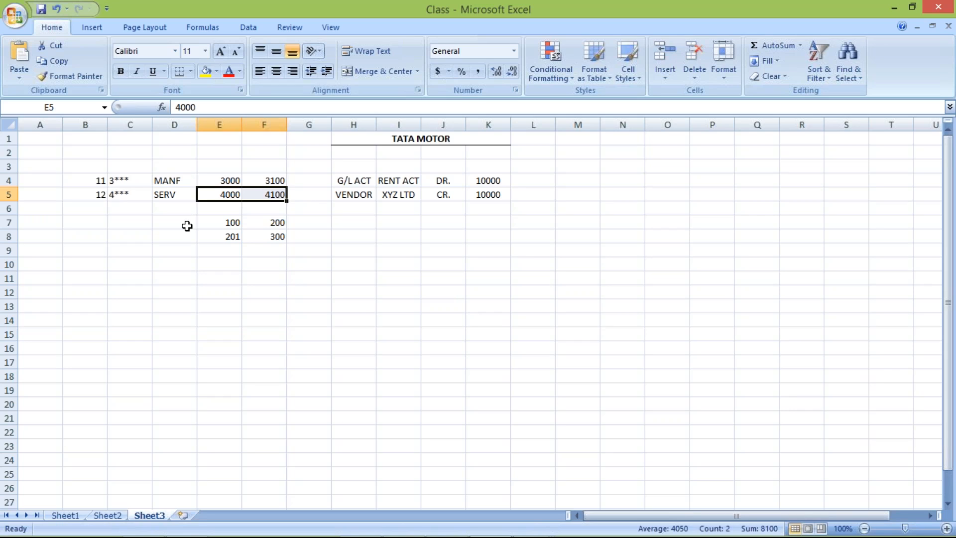
pyautogui.click(156, 180)
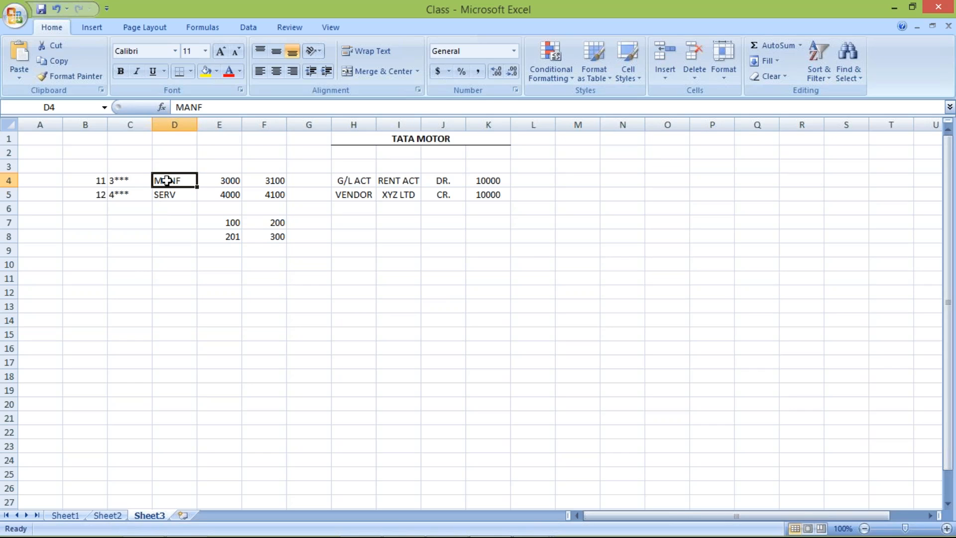
pyautogui.moveTo(219, 180); pyautogui.dragTo(270, 181)
pyautogui.click(210, 179)
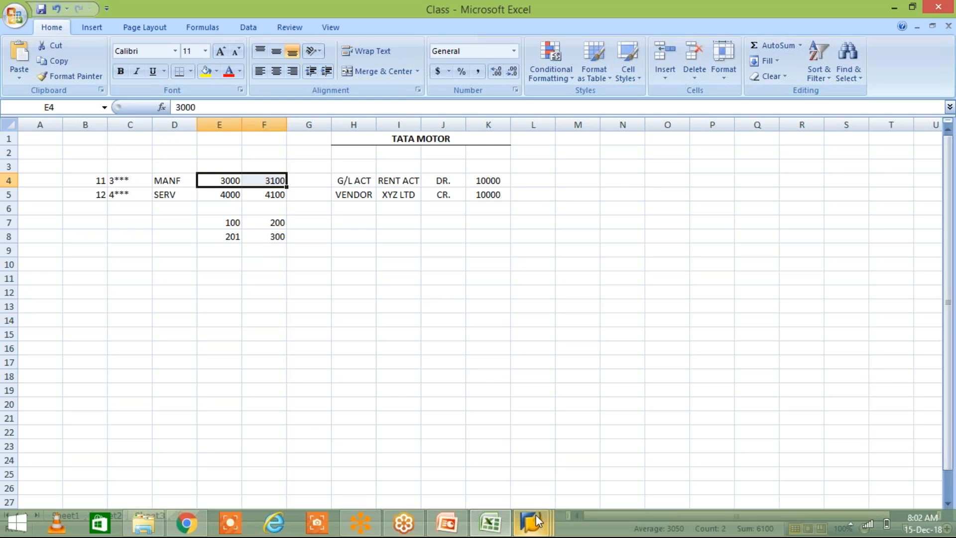
# - Switch to the SAP Easy Access session and open the vendor number range intervals for maintenance with transaction XKN1
pyautogui.moveTo(536, 515)
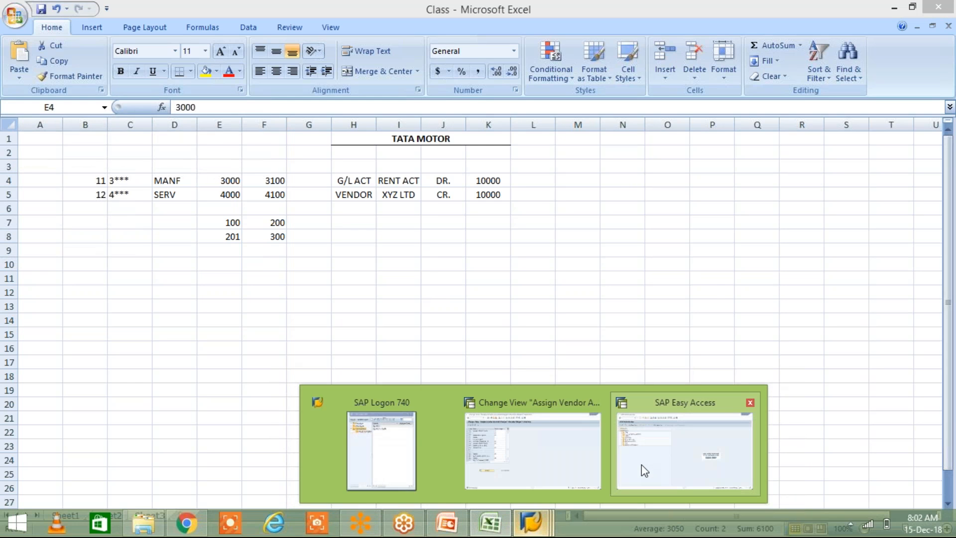
pyautogui.click(645, 471)
pyautogui.click(94, 38)
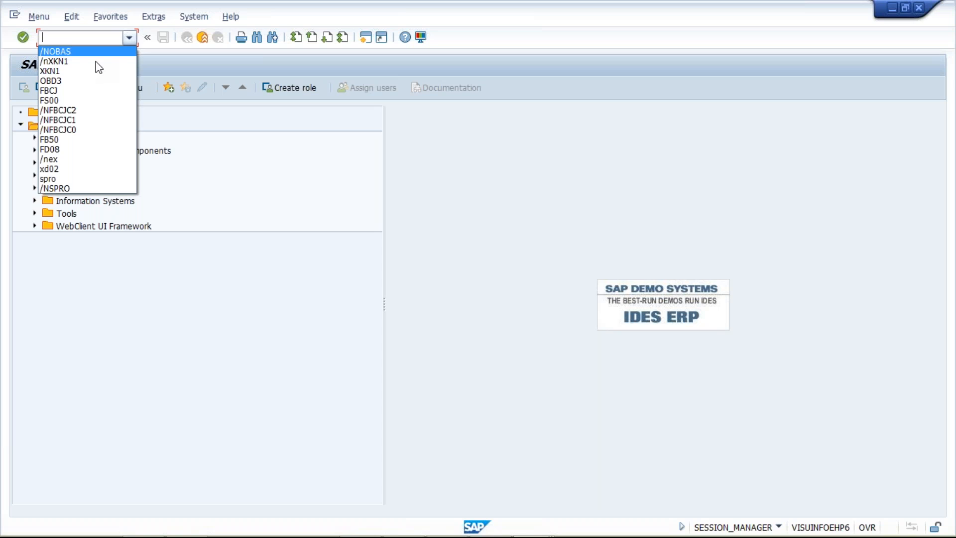
pyautogui.click(96, 61)
pyautogui.press('Return')
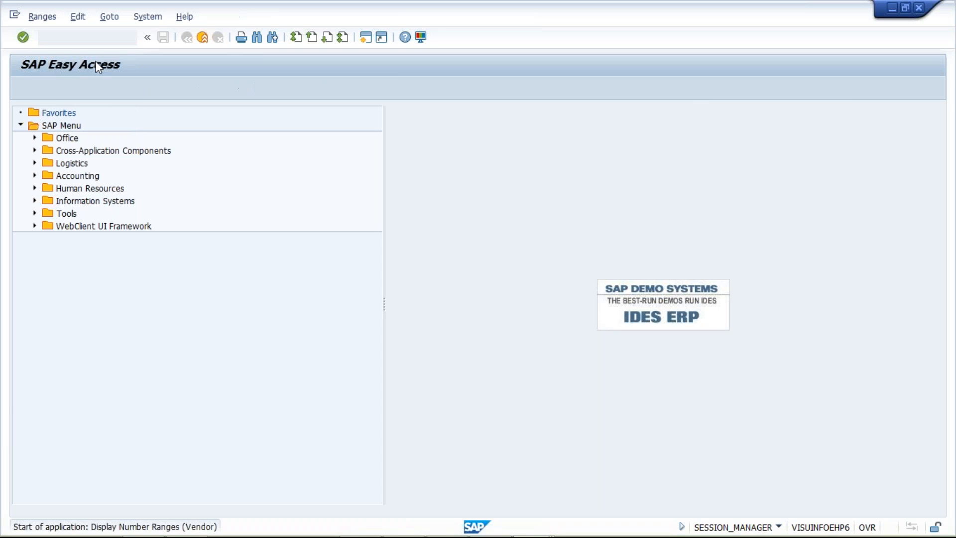
pyautogui.click(179, 143)
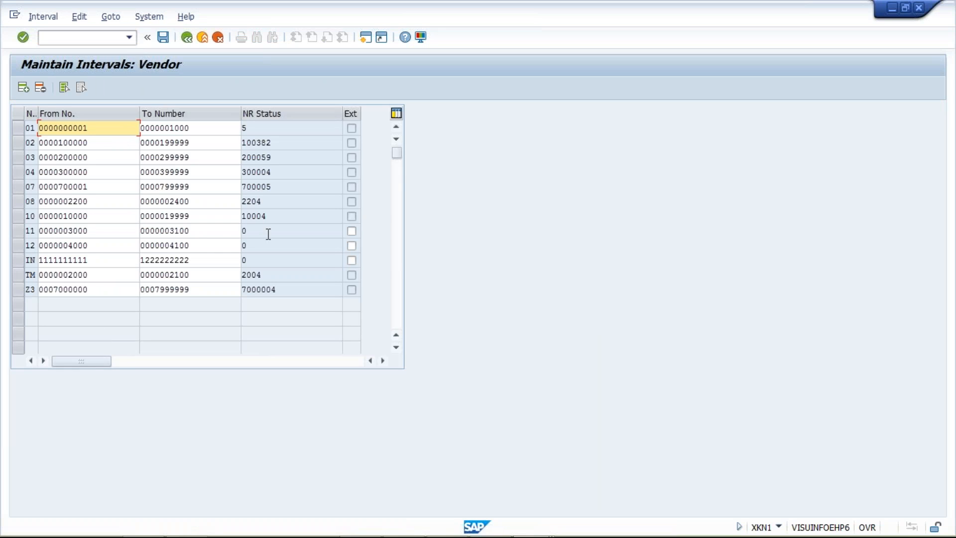
# - Examine the number range and NR status of vendor interval 11
pyautogui.click(247, 231)
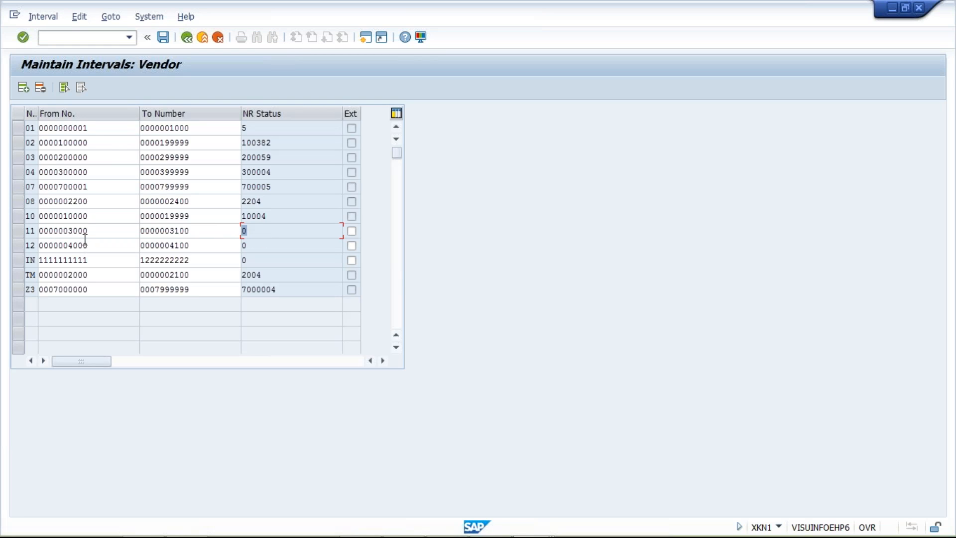
pyautogui.moveTo(91, 230); pyautogui.dragTo(70, 230)
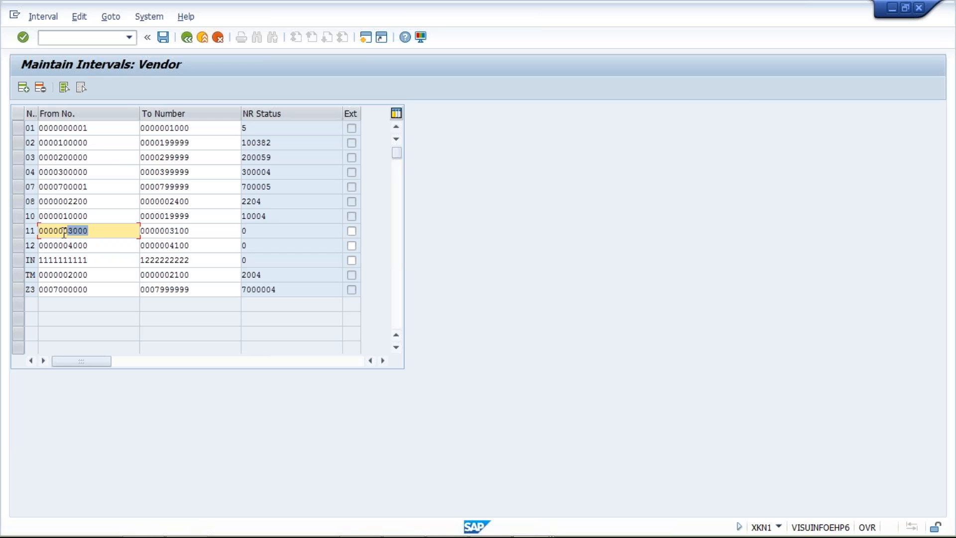
pyautogui.click(256, 230)
pyautogui.moveTo(256, 231); pyautogui.dragTo(241, 230)
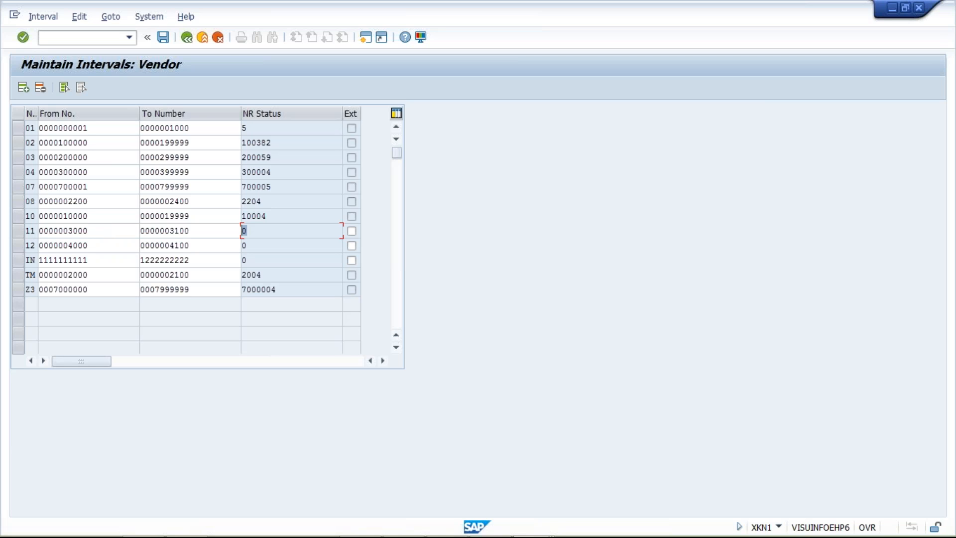
pyautogui.click(198, 228)
pyautogui.click(260, 232)
# - Open the vendor NR status maintenance and try 3000 and 3001 as the NR status of interval 11
pyautogui.click(186, 38)
pyautogui.click(248, 144)
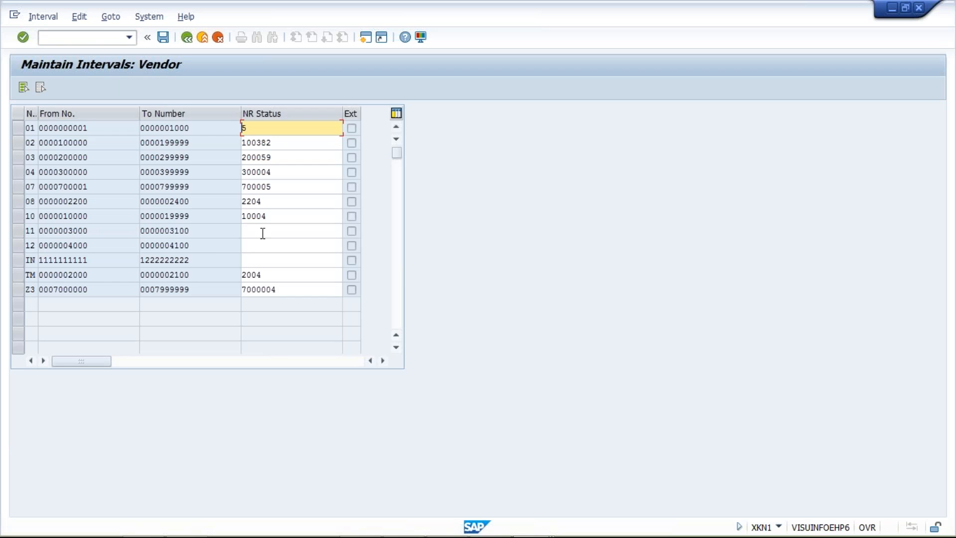
pyautogui.click(262, 232)
pyautogui.write('3000')
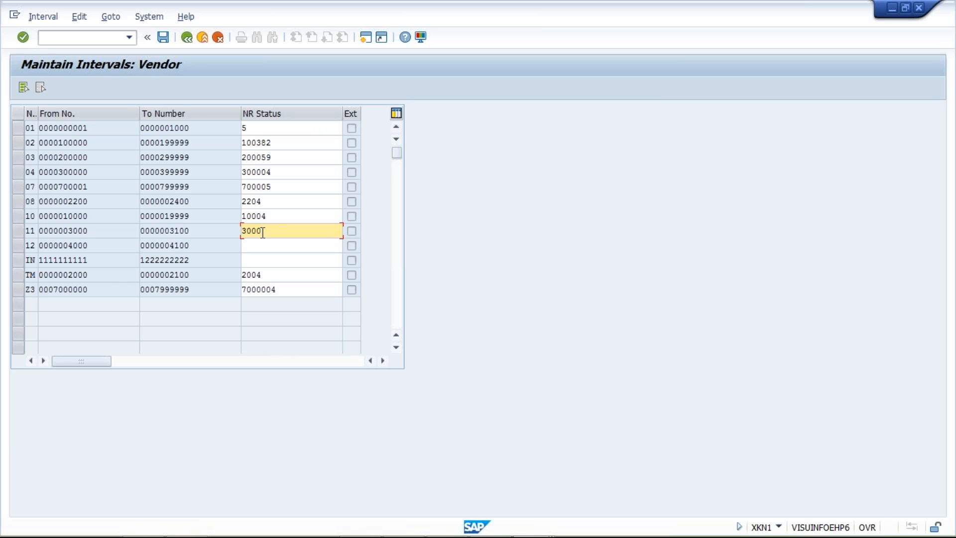
pyautogui.press('BackSpace')
pyautogui.write('1')
# - Clear the NR status entry of interval 11 and exit the interval maintenance without saving
pyautogui.press('BackSpace')
pyautogui.press('BackSpace')
pyautogui.press('BackSpace')
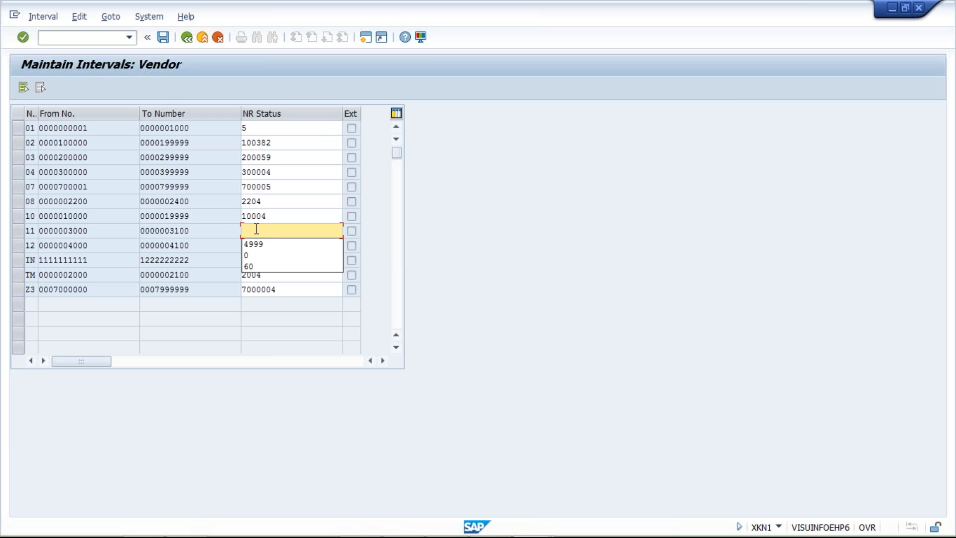
pyautogui.press('Escape')
pyautogui.click(186, 37)
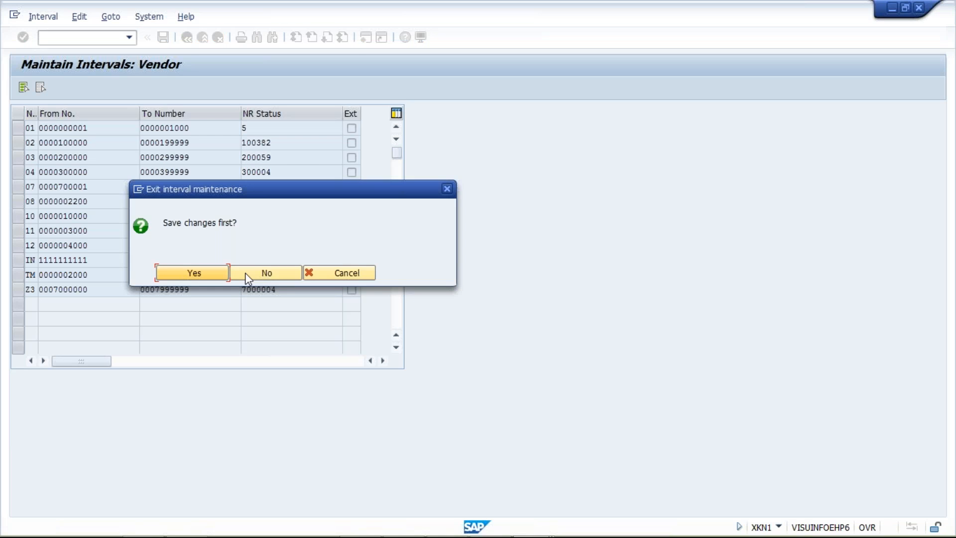
pyautogui.click(267, 273)
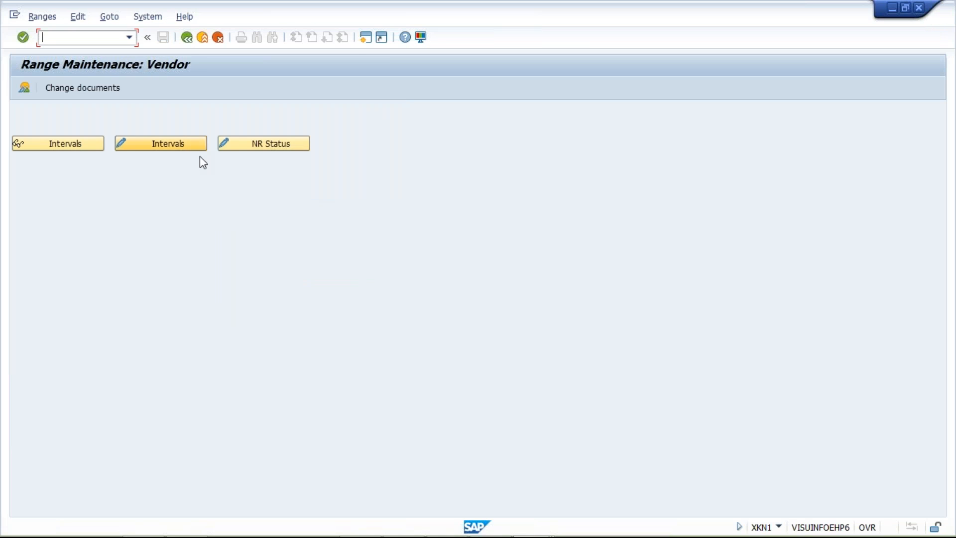
# - Switch to the 11_Account Payable presentation in PowerPoint
pyautogui.hotkey('alt', 'Tab')
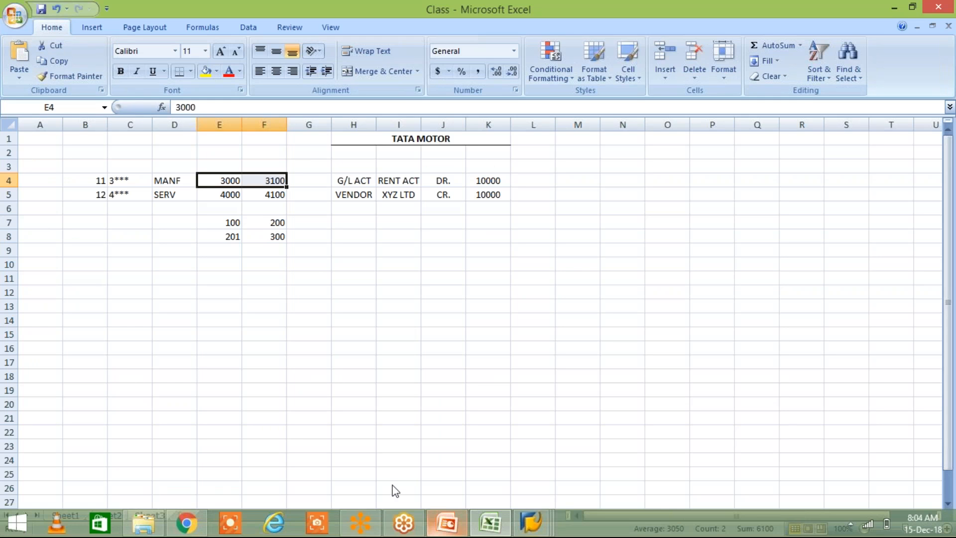
pyautogui.hotkey('alt', 'Tab')
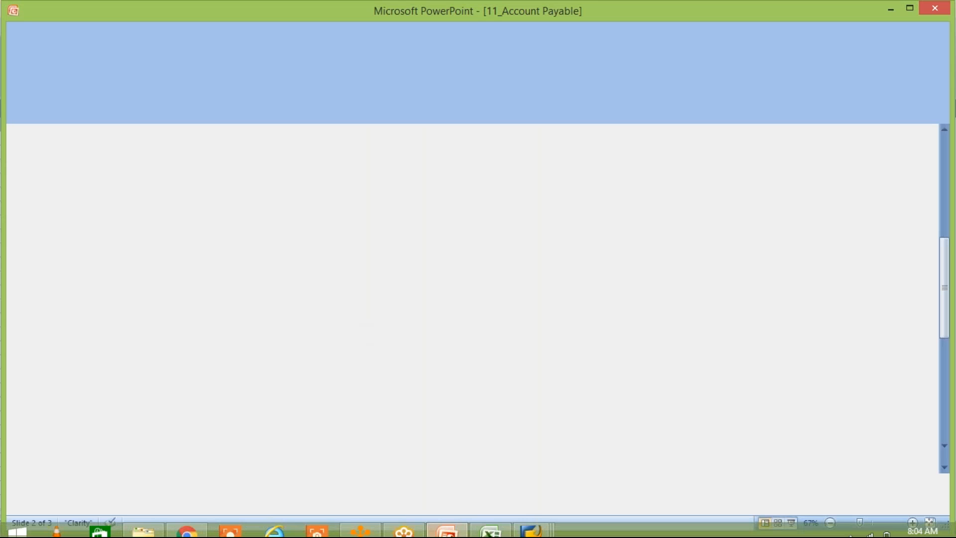
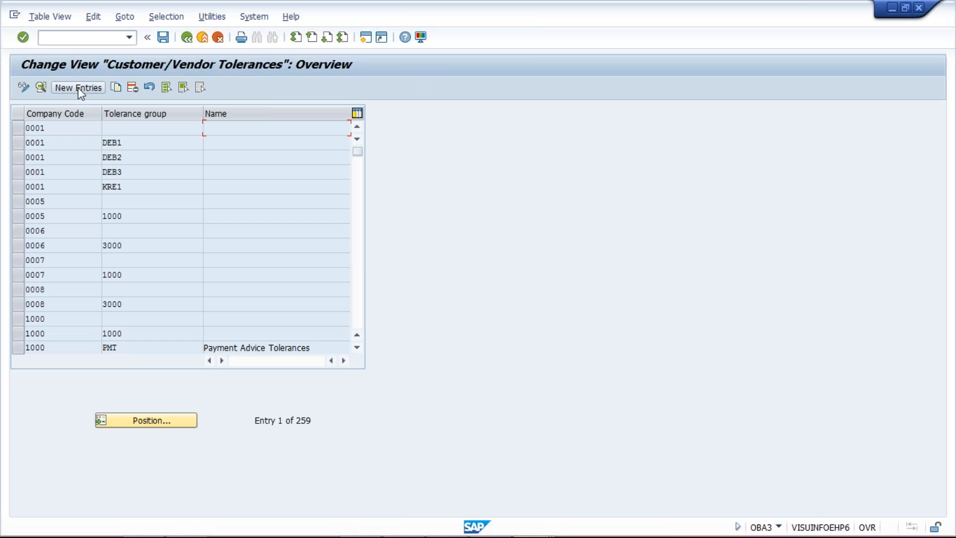
# - Create a new customer/vendor tolerance entry for company code TM01 with a blank tolerance group and the description TG FOR TM
pyautogui.click(79, 89)
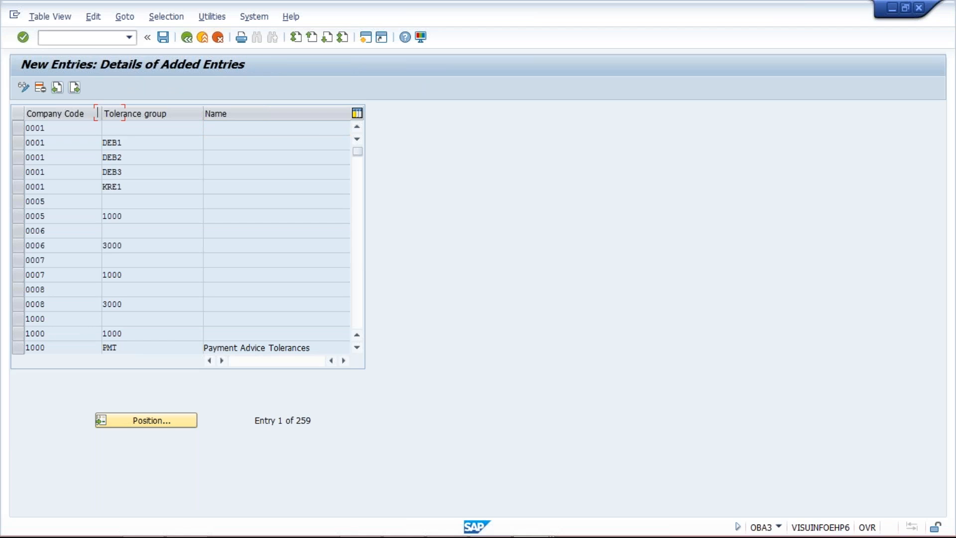
pyautogui.write('TM01')
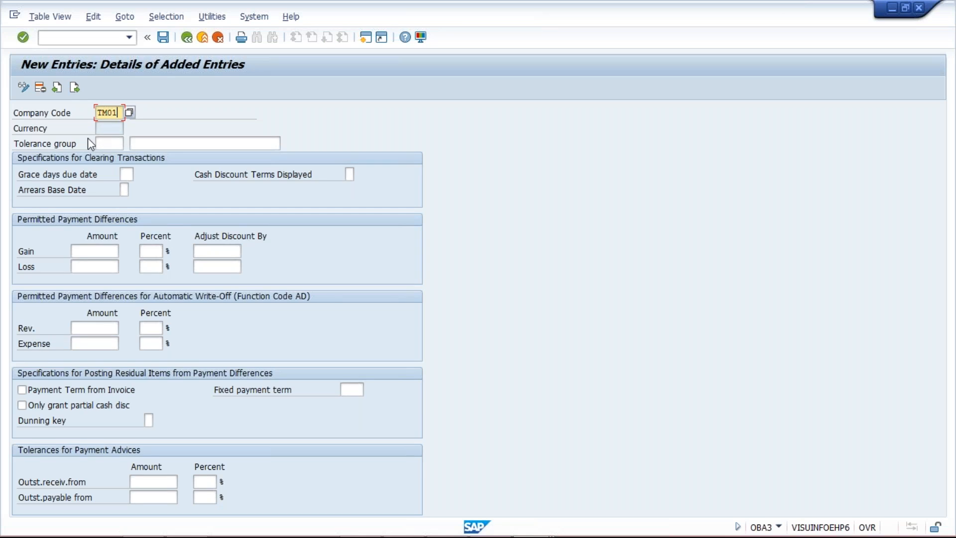
pyautogui.click(108, 144)
pyautogui.click(146, 144)
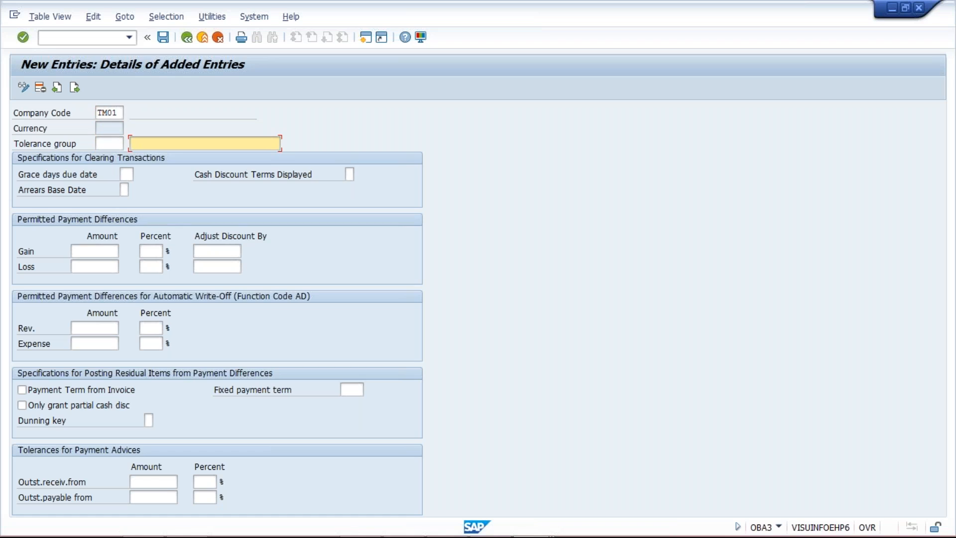
pyautogui.press('Down')
pyautogui.press('Down')
pyautogui.press('Return')
# - Set the permitted payment difference amounts to 10 for both gain and loss
pyautogui.click(98, 250)
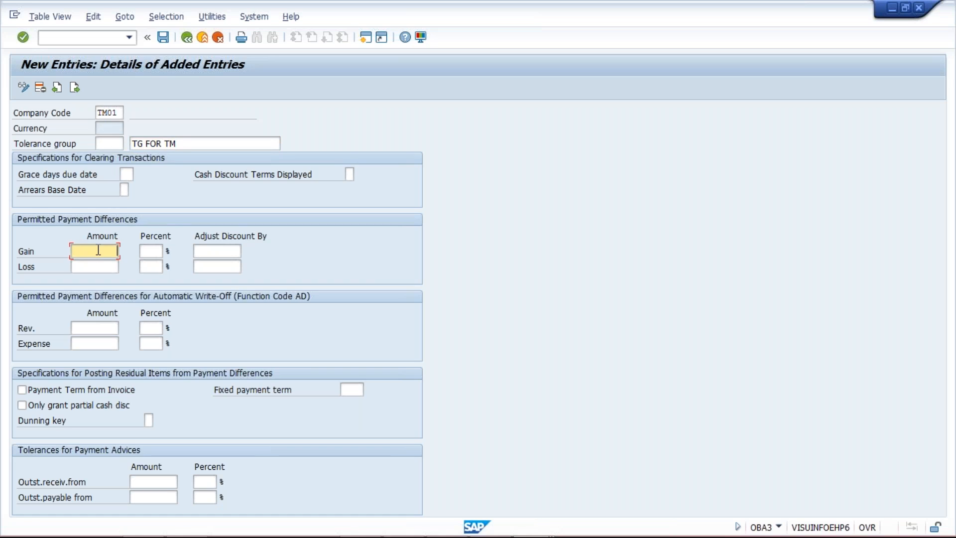
pyautogui.write('1010')
pyautogui.press('BackSpace')
pyautogui.press('BackSpace')
pyautogui.press('Down')
pyautogui.write('10')
pyautogui.click(150, 250)
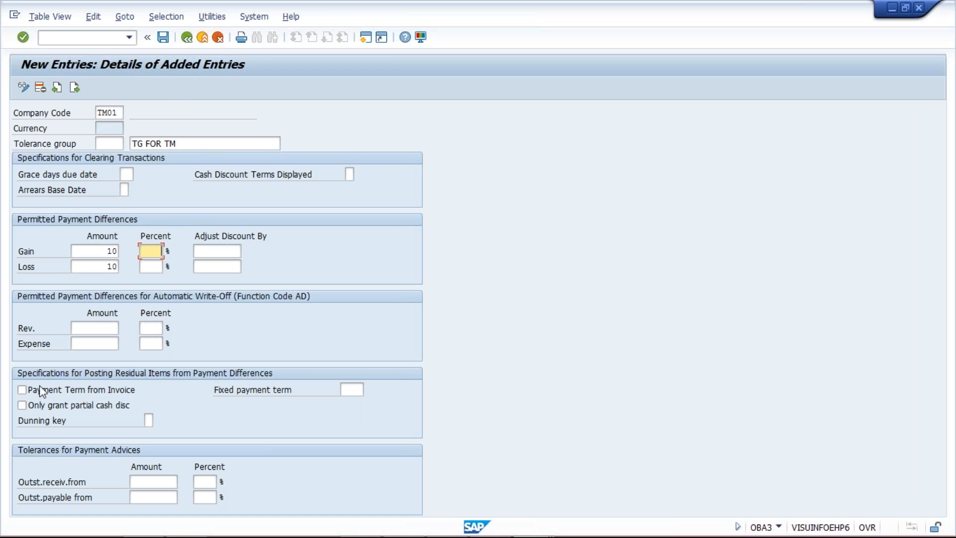
# - Set the fixed payment term to 0001 and save the tolerance entry
pyautogui.click(351, 390)
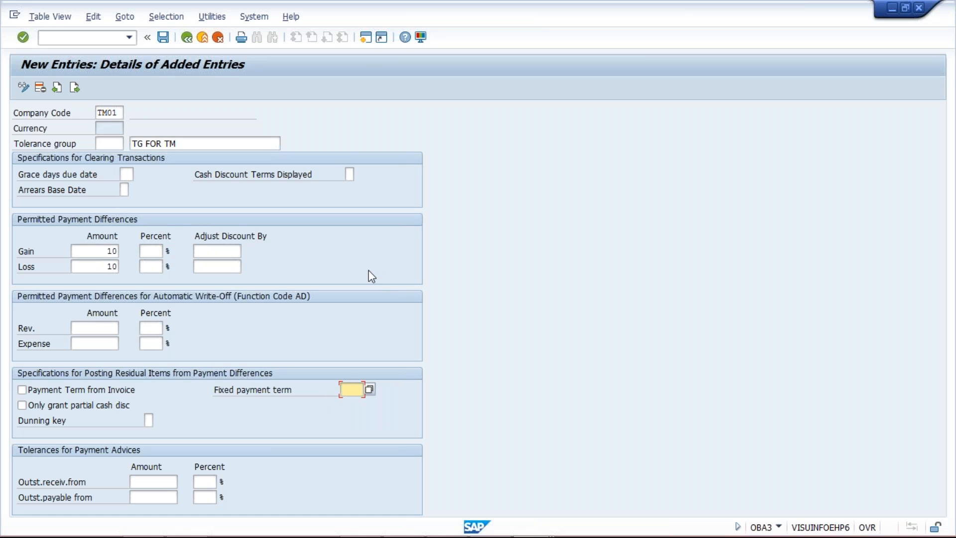
pyautogui.write('0001')
pyautogui.click(163, 38)
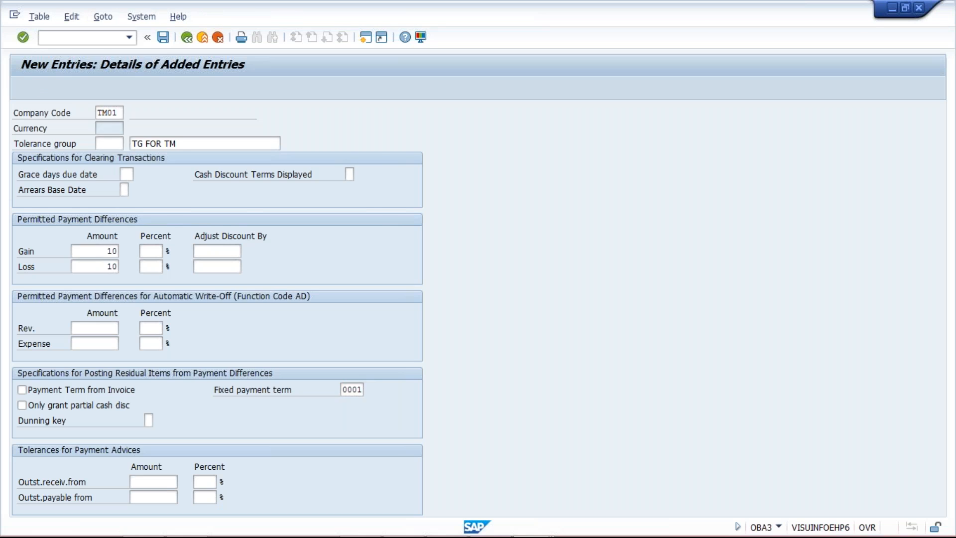
pyautogui.press('Return')
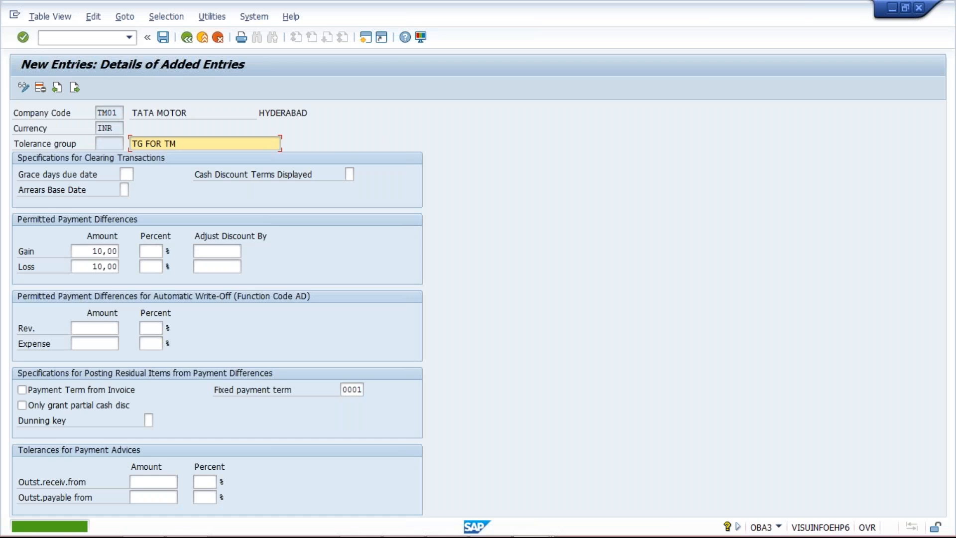
# - Review the gain and loss amounts under the permitted payment differences
pyautogui.doubleClick(98, 251)
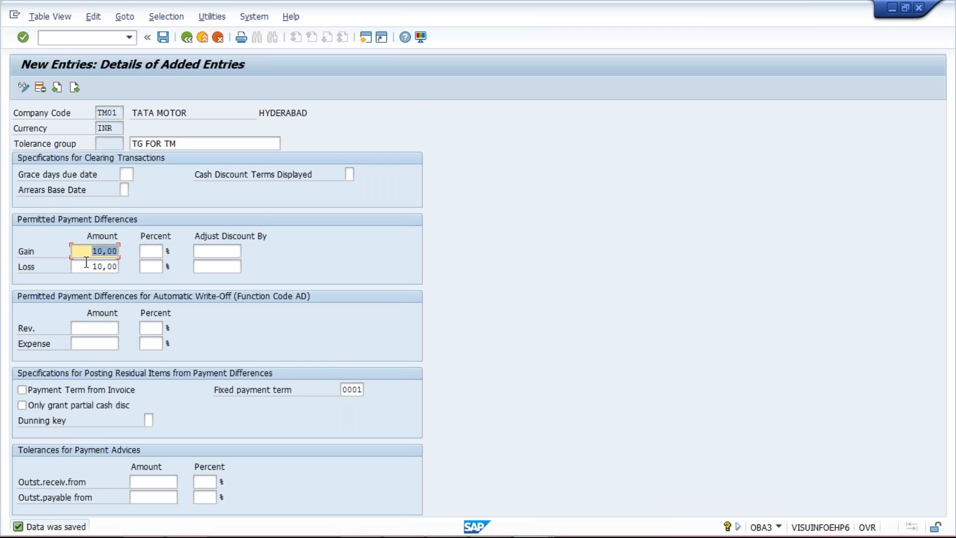
pyautogui.moveTo(86, 265); pyautogui.dragTo(120, 269)
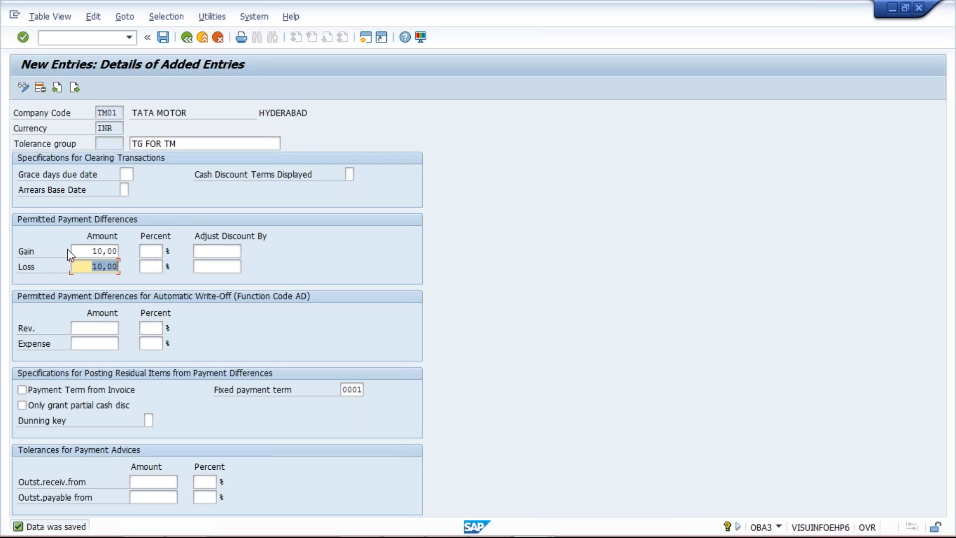
pyautogui.moveTo(89, 251); pyautogui.dragTo(120, 250)
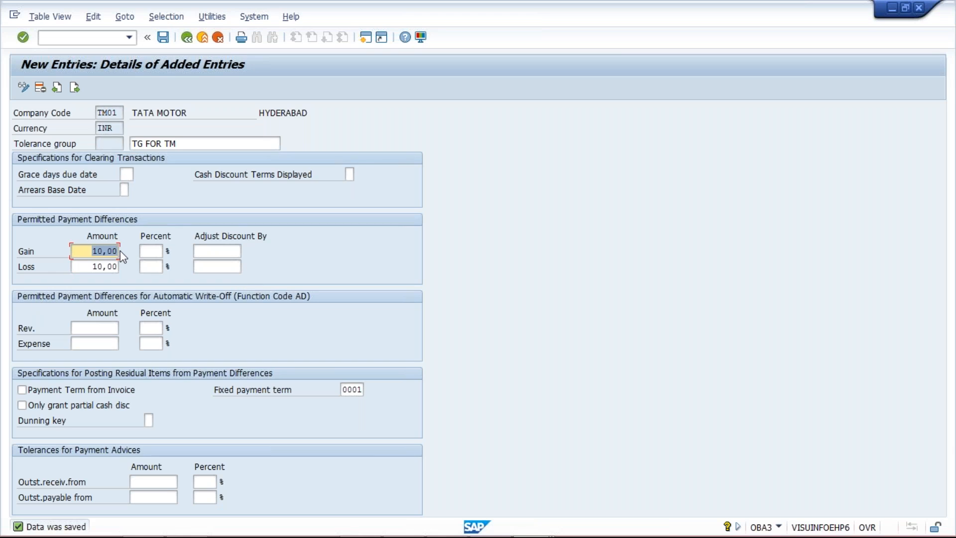
pyautogui.click(89, 252)
pyautogui.click(89, 267)
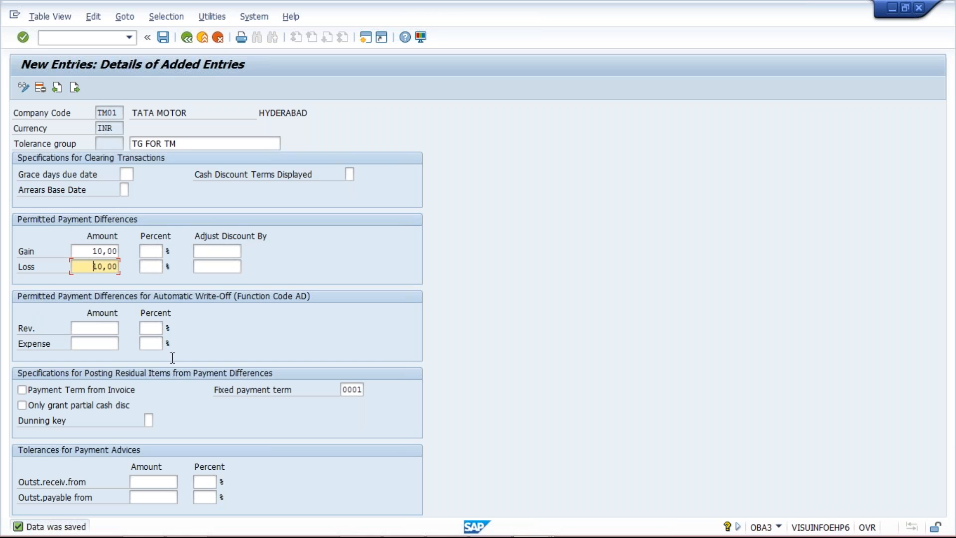
# - Switch to the Class workbook in Excel and enter 1000 in cell E10 of Sheet3
pyautogui.moveTo(491, 536)
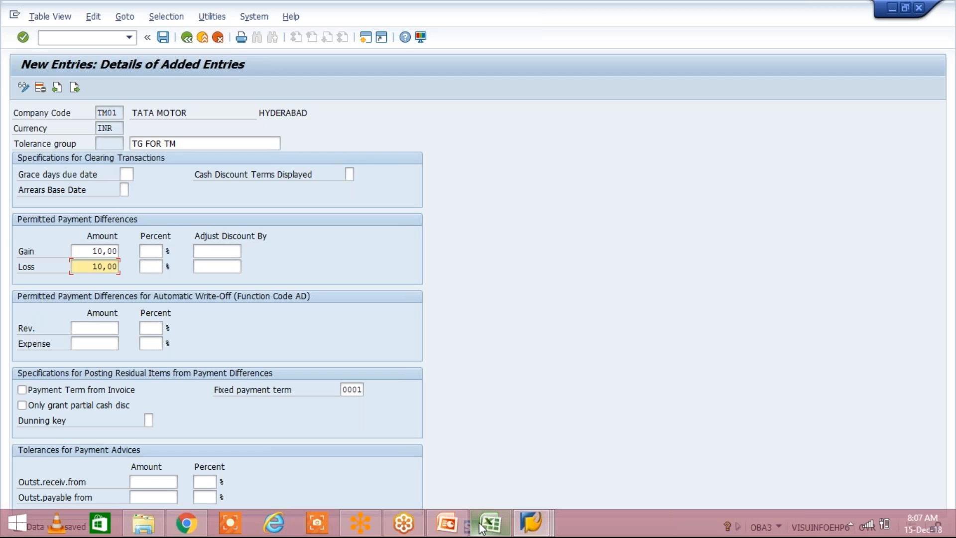
pyautogui.click(483, 528)
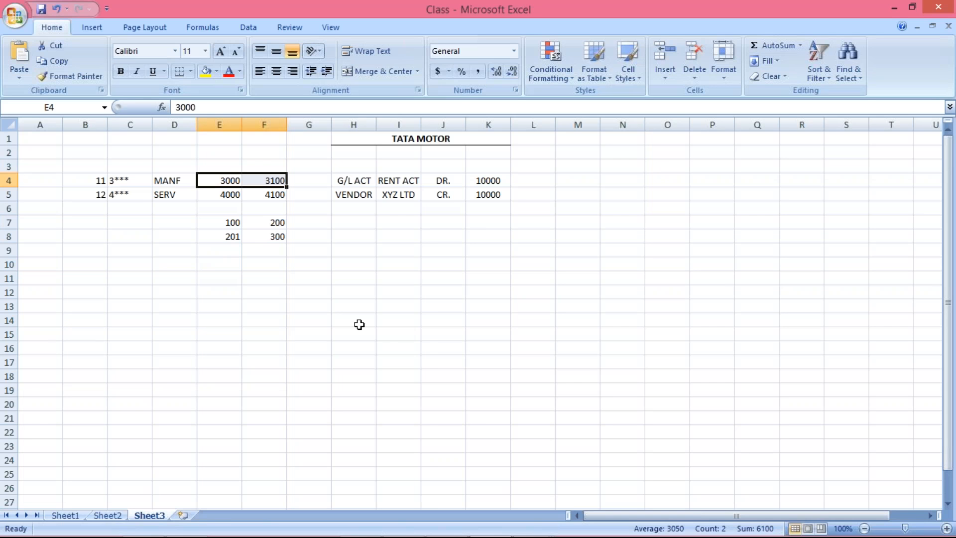
pyautogui.press('Down')
pyautogui.press('Down')
pyautogui.press('Down')
pyautogui.press('Down')
pyautogui.press('Down')
pyautogui.press('Down')
pyautogui.write('1000')
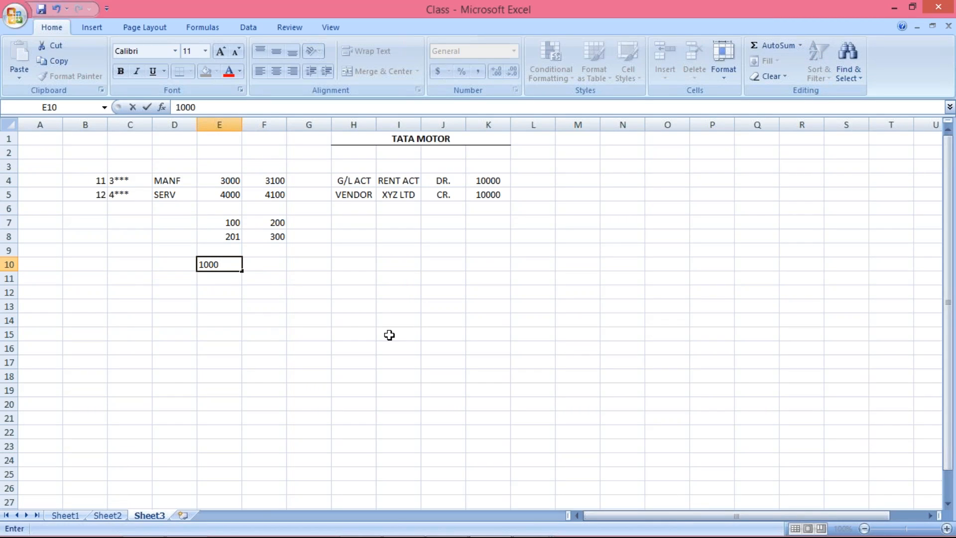
pyautogui.press('Tab')
pyautogui.press('Up')
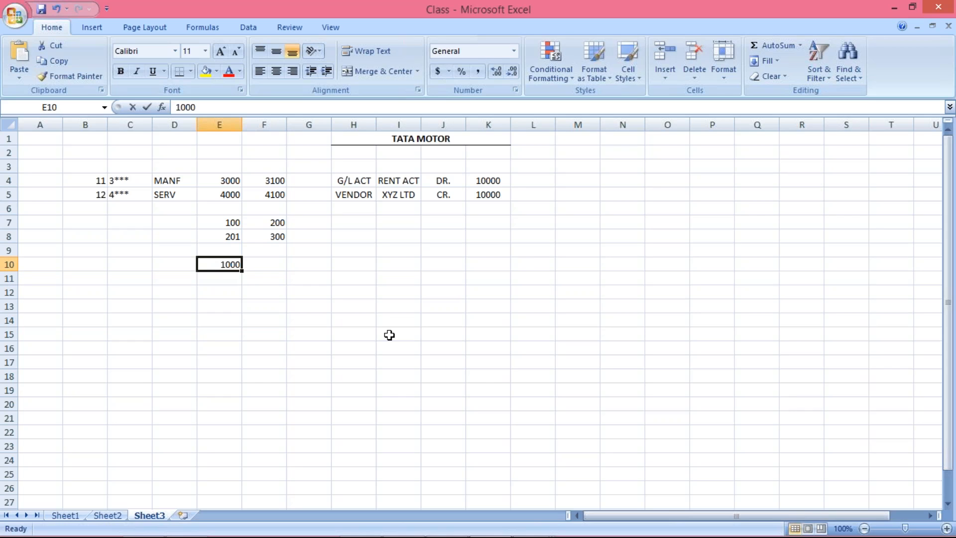
# - Replace the value in cell E10 with 10005 and enter 10000 in cell E11
pyautogui.write('1005')
pyautogui.press('BackSpace')
pyautogui.press('BackSpace')
pyautogui.press('BackSpace')
pyautogui.press('BackSpace')
pyautogui.write('10005')
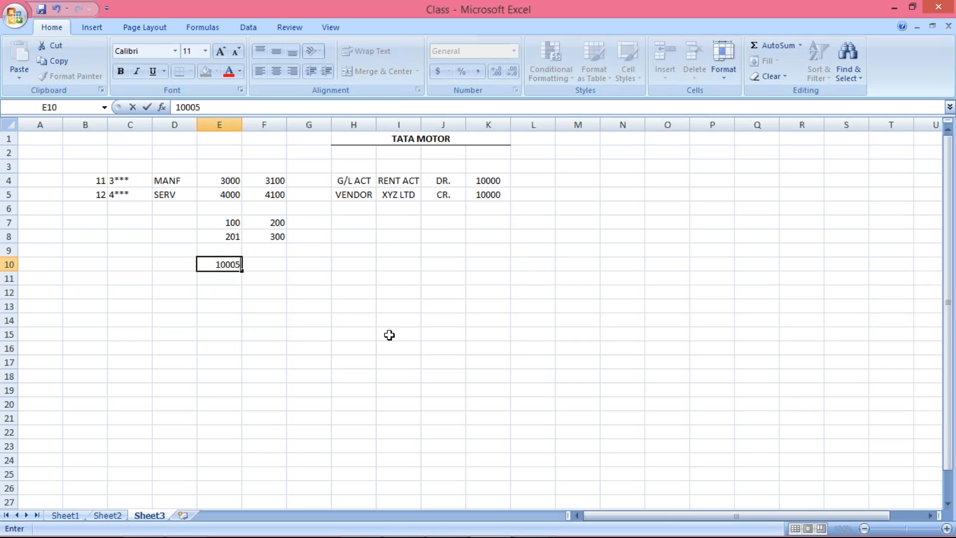
pyautogui.press('Return')
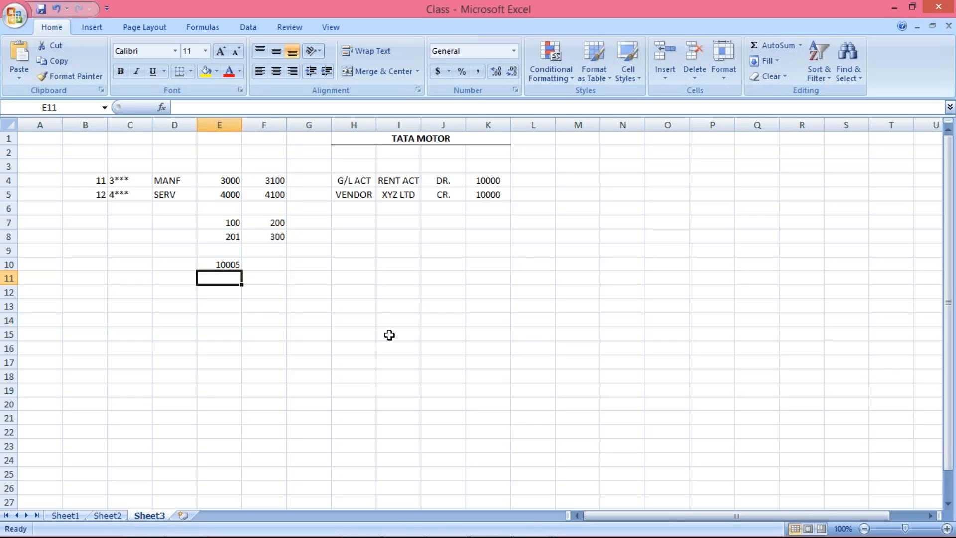
pyautogui.write('10000')
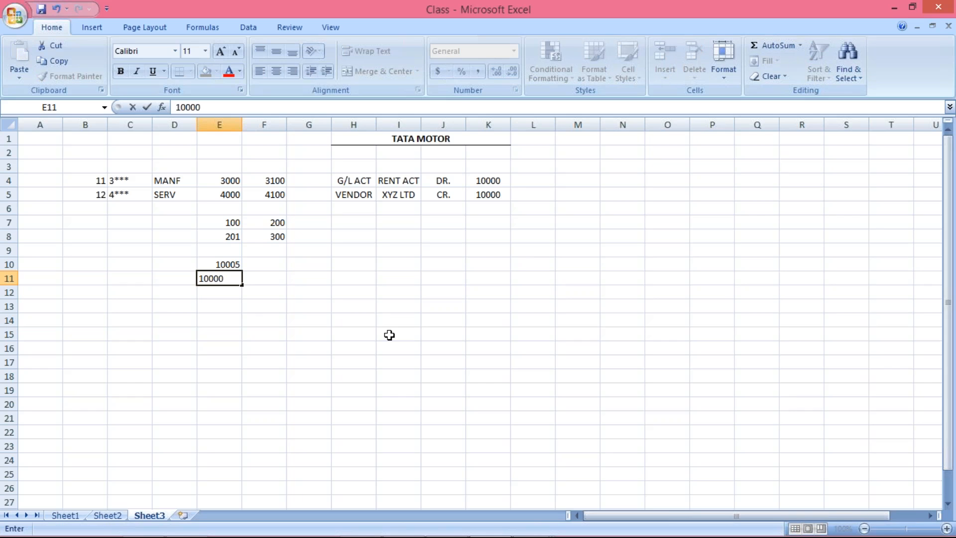
pyautogui.press('Return')
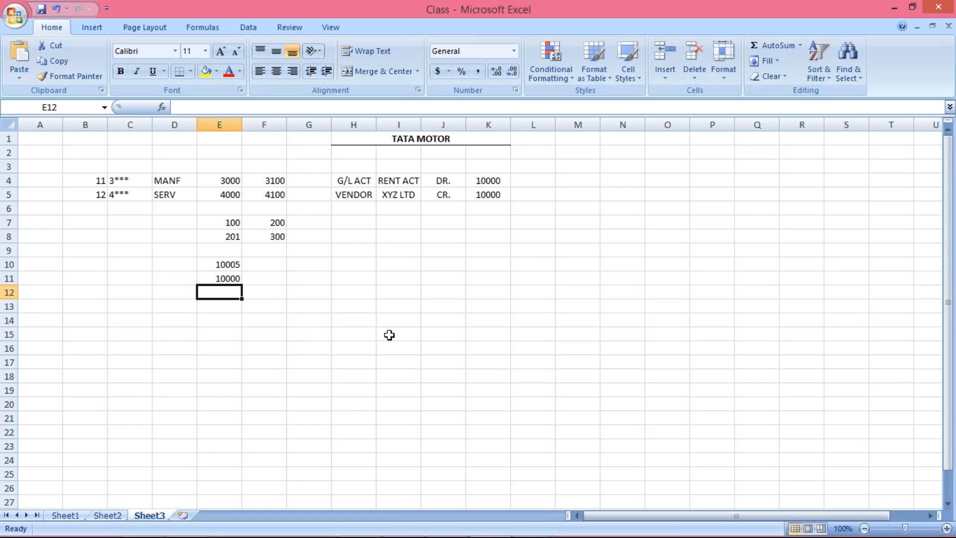
# - Switch to the SAP tolerance entry for TM01 and review its gain and loss amounts
pyautogui.hotkey('alt', 'Tab')
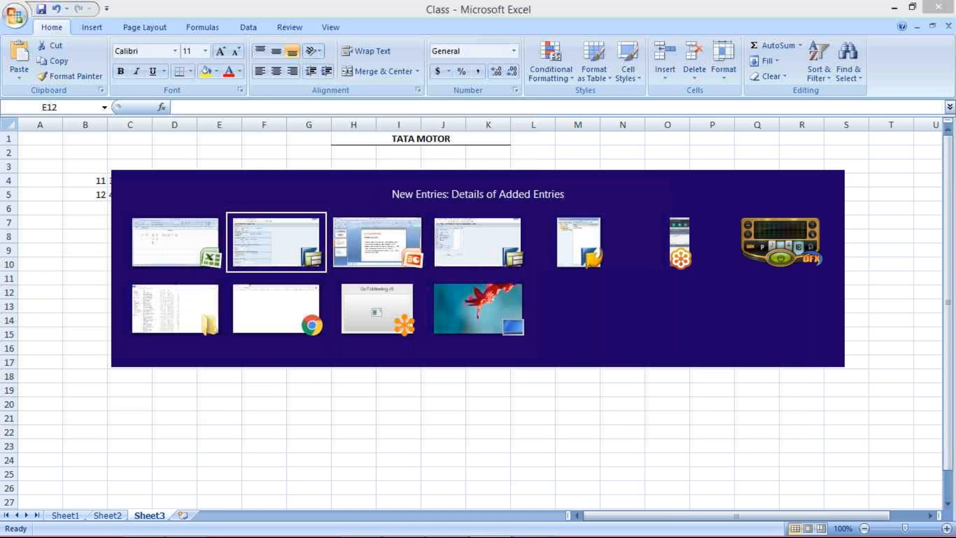
pyautogui.press('Up')
pyautogui.press('Down')
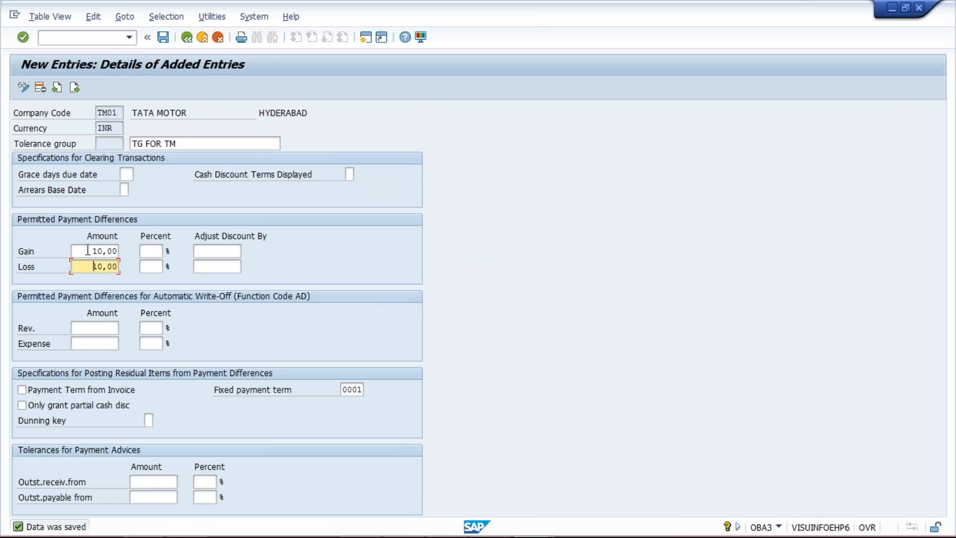
pyautogui.click(88, 256)
pyautogui.click(87, 266)
# - Return to the Class workbook in Excel and enter the difference 5 in cell E12
pyautogui.hotkey('alt', 'Tab')
pyautogui.click(225, 278)
pyautogui.click(227, 293)
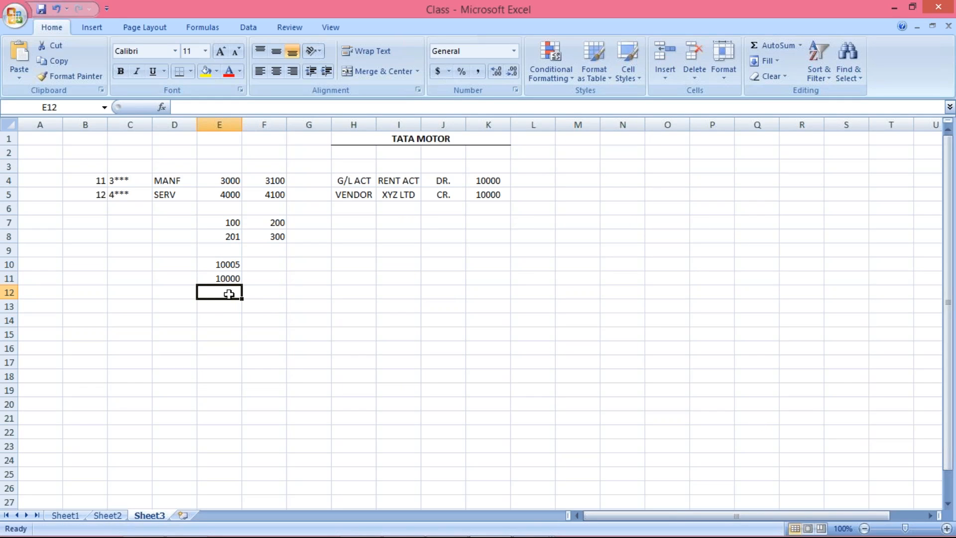
pyautogui.click(227, 264)
pyautogui.click(225, 278)
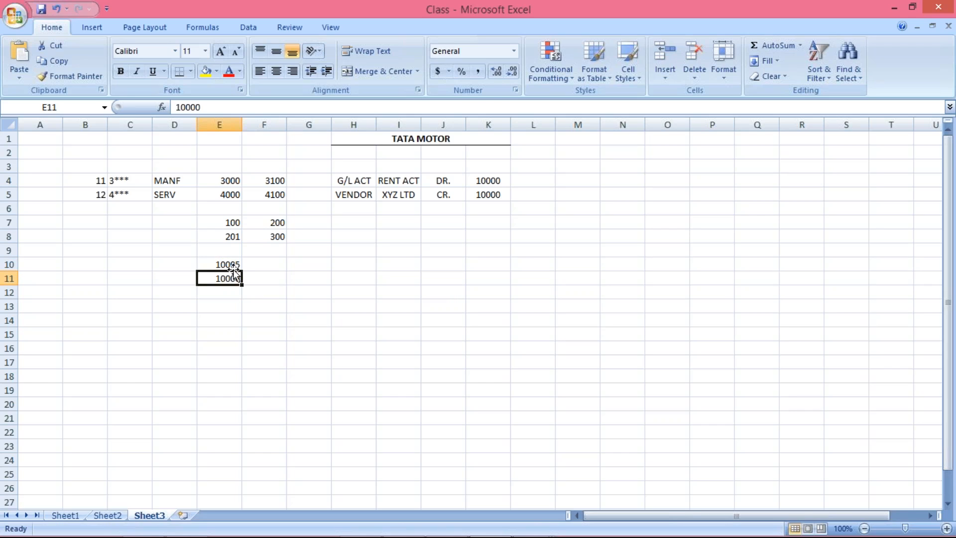
pyautogui.press('Up')
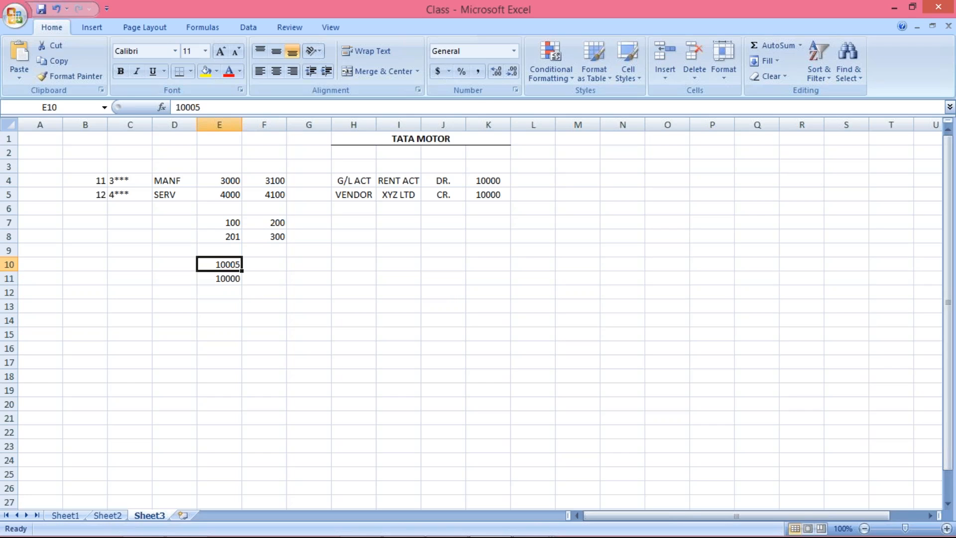
pyautogui.click(224, 292)
pyautogui.write('5')
pyautogui.press('Return')
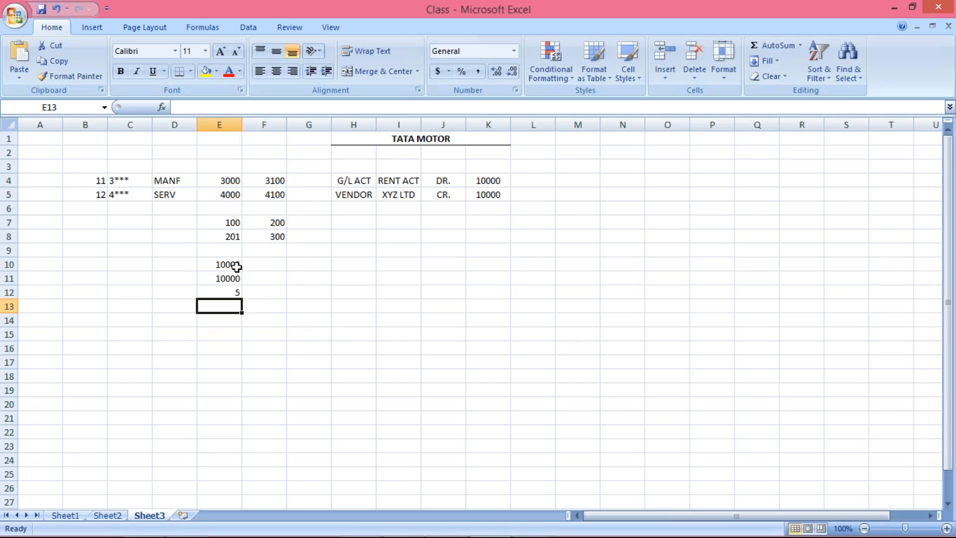
# - Compare the amounts in cells E10 to E12 with the gain and loss tolerances in the SAP entry
pyautogui.click(237, 267)
pyautogui.click(225, 280)
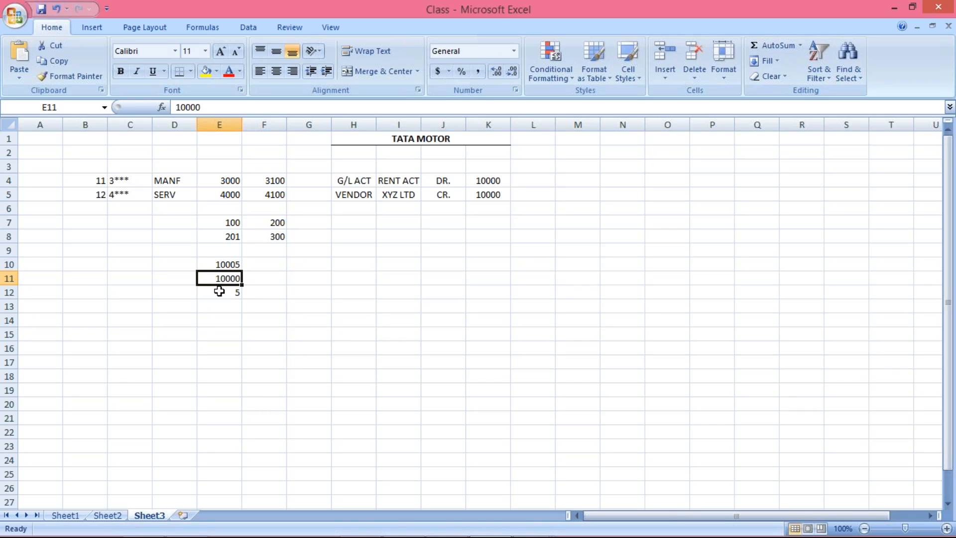
pyautogui.click(219, 291)
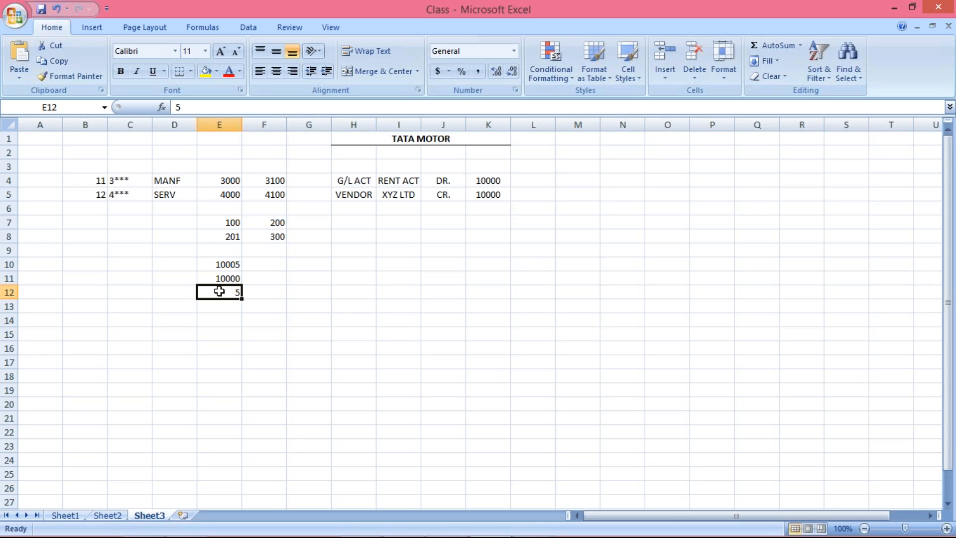
pyautogui.hotkey('alt', 'Tab')
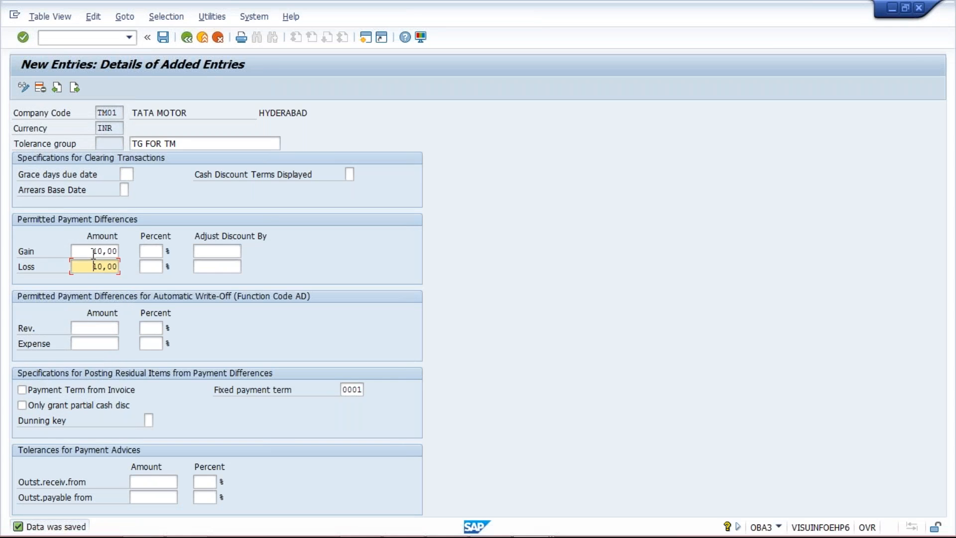
pyautogui.hotkey('alt', 'Tab')
pyautogui.click(224, 265)
pyautogui.click(223, 279)
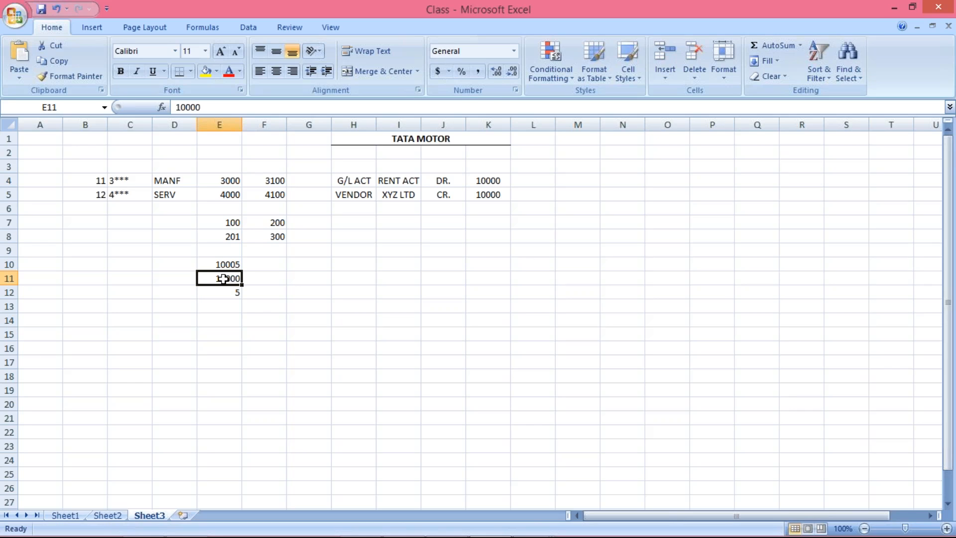
pyautogui.click(219, 307)
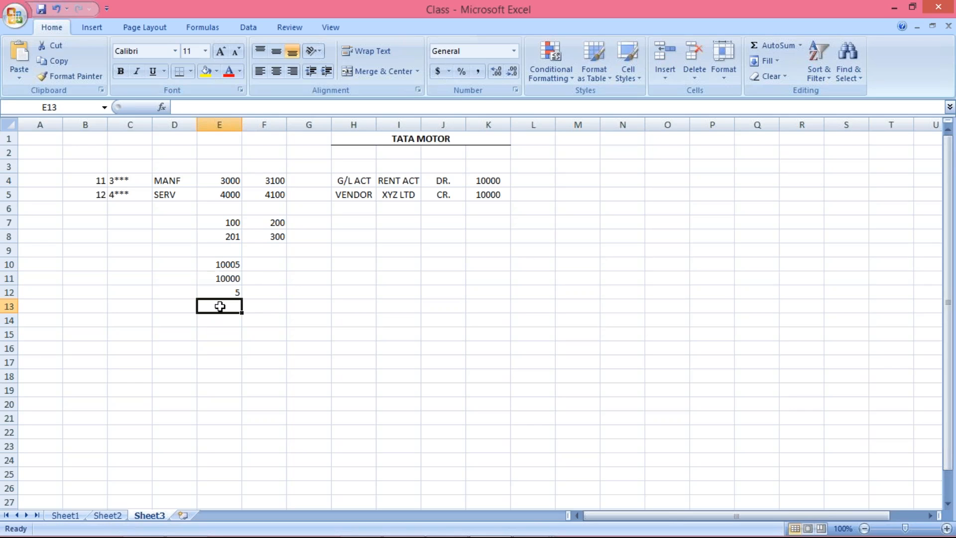
pyautogui.click(224, 265)
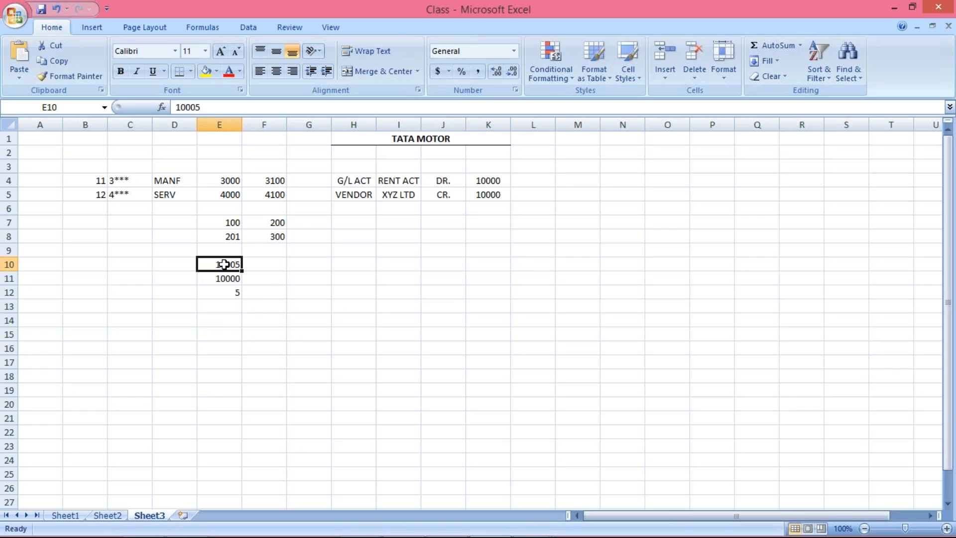
pyautogui.click(231, 282)
pyautogui.click(233, 261)
# - Save and close the tolerance entry in SAP and switch to the 11_Account Payable presentation in PowerPoint
pyautogui.hotkey('alt', 'Tab')
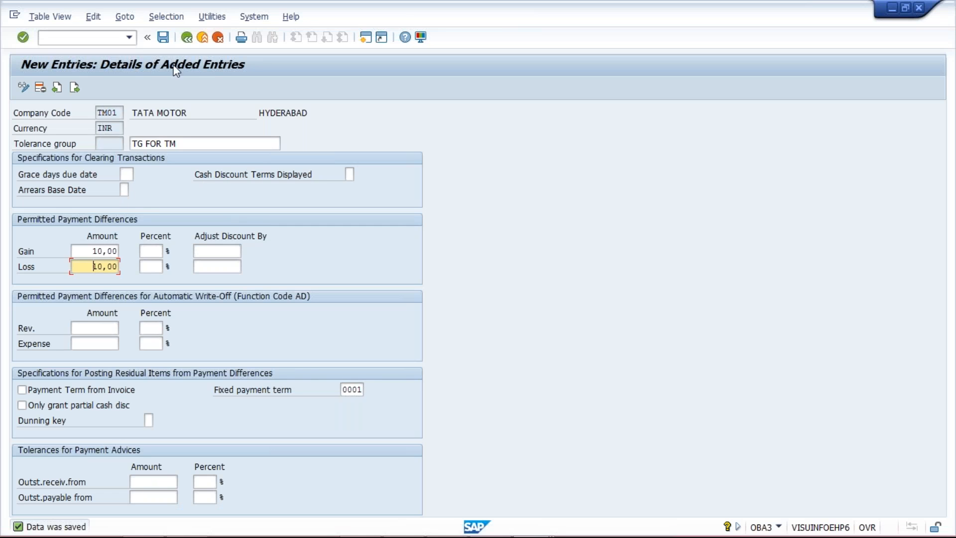
pyautogui.click(163, 38)
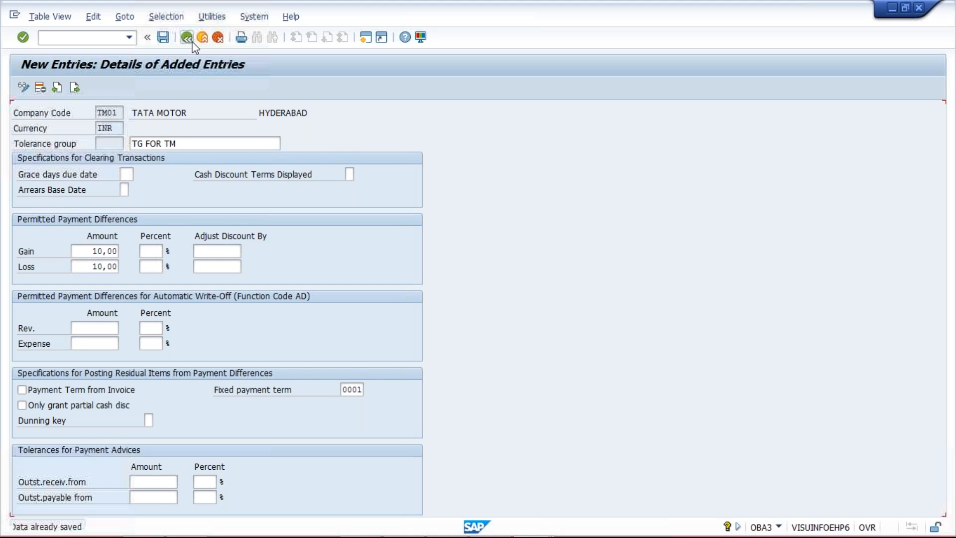
pyautogui.click(187, 38)
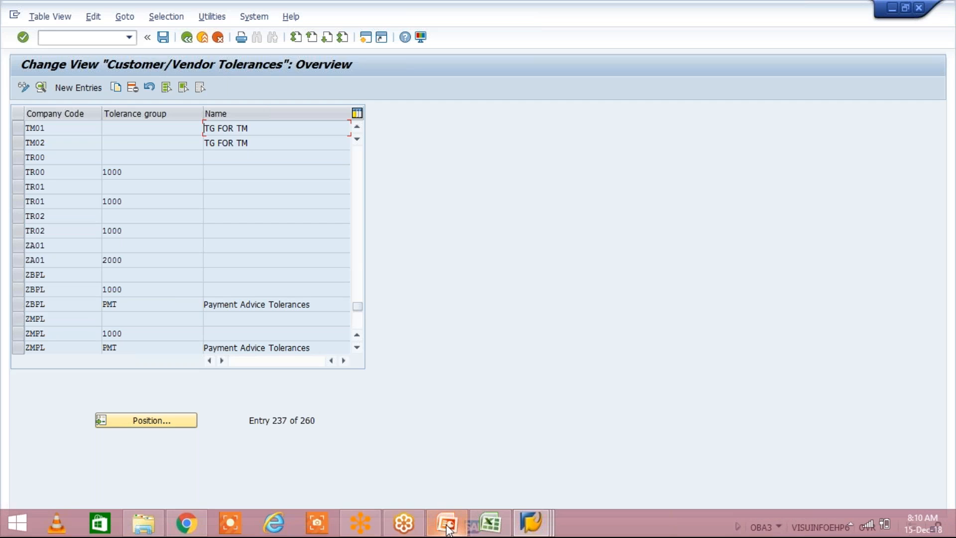
pyautogui.click(447, 525)
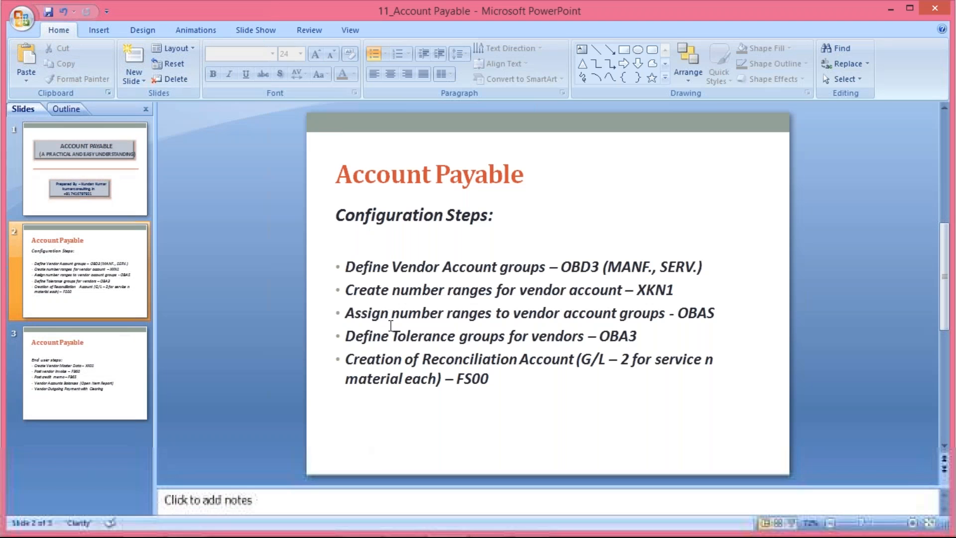
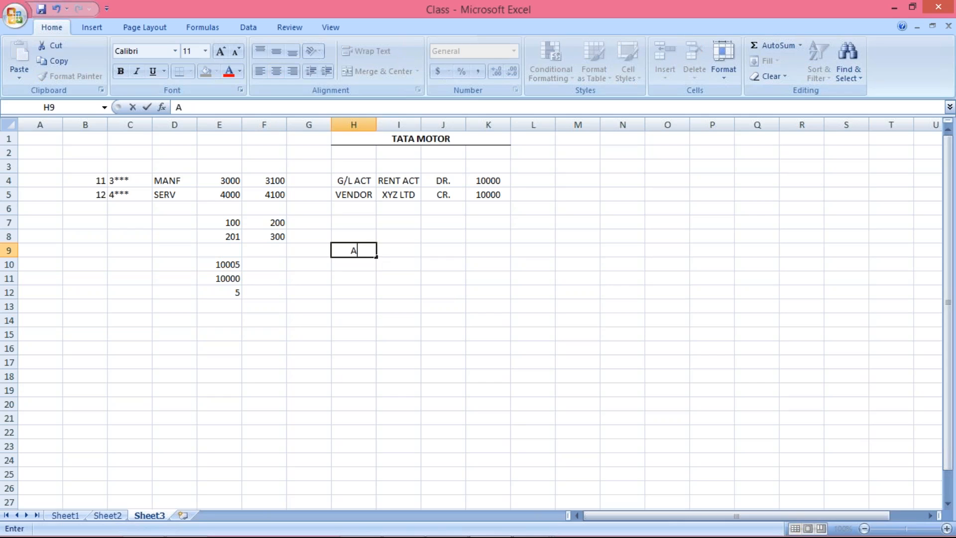
# - In the Class workbook in Excel, list the letters A to G down cells I9 to I15
pyautogui.press('BackSpace')
pyautogui.click(395, 250)
pyautogui.write('A')
pyautogui.press('Return')
pyautogui.write('B')
pyautogui.press('Return')
pyautogui.write('C')
pyautogui.press('Return')
pyautogui.write('D')
pyautogui.press('Return')
pyautogui.write('E')
pyautogui.press('Return')
pyautogui.write('F')
pyautogui.press('Return')
pyautogui.write('G')
pyautogui.press('Return')
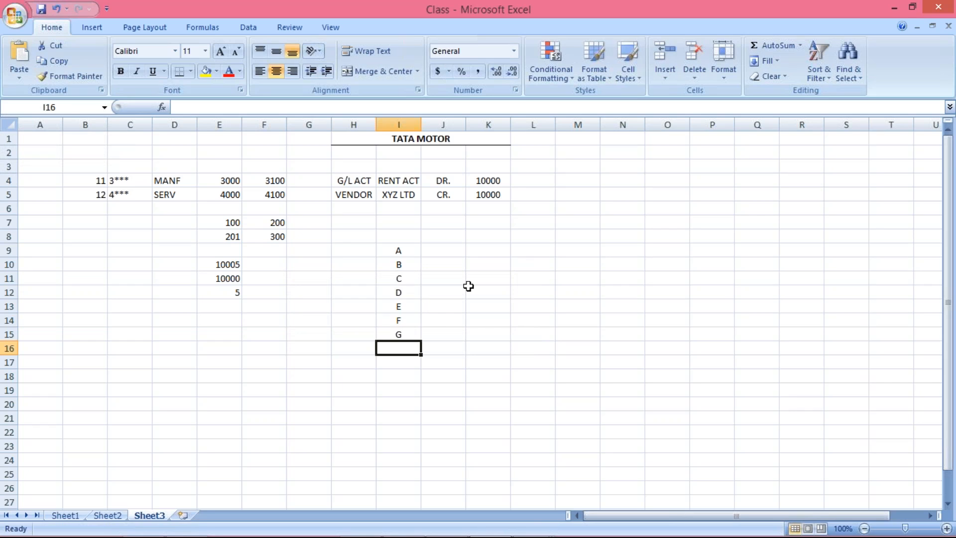
# - Enter the amounts 1000 for A in cell J9 and 4000 for B in cell J10
pyautogui.click(440, 254)
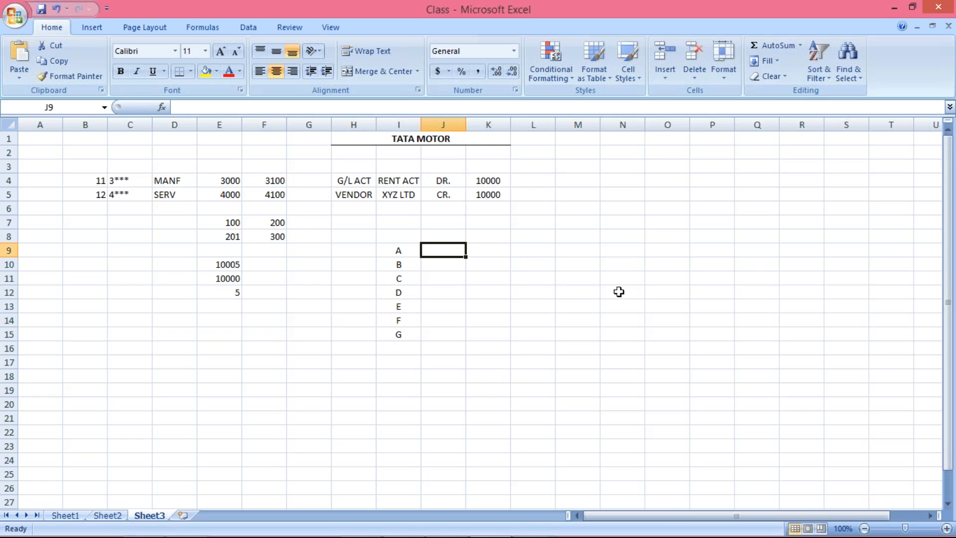
pyautogui.write('1000')
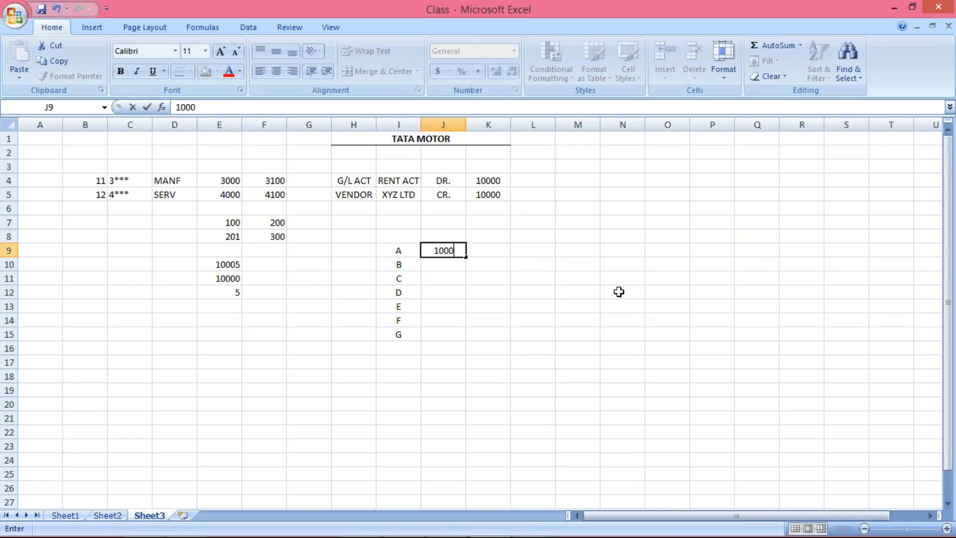
pyautogui.press('Return')
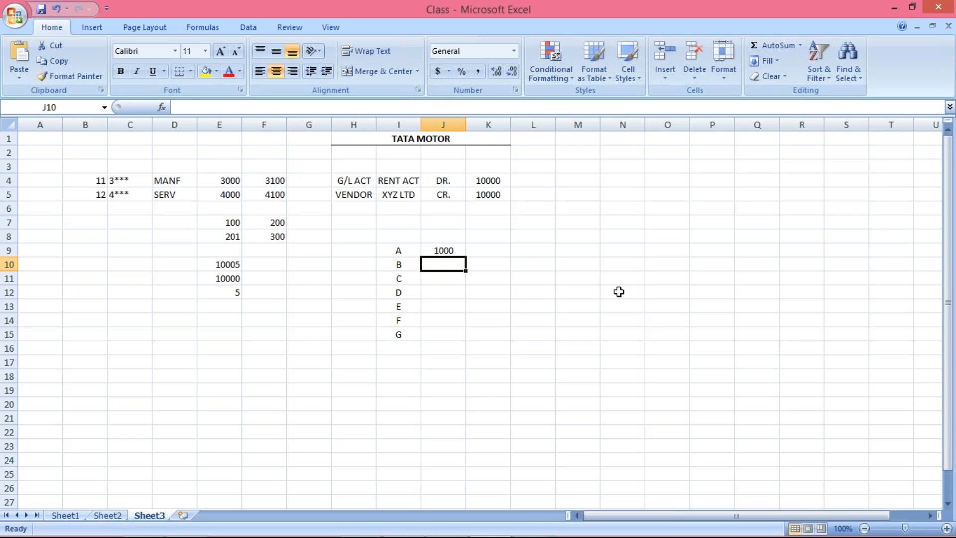
pyautogui.write('4000')
pyautogui.press('Return')
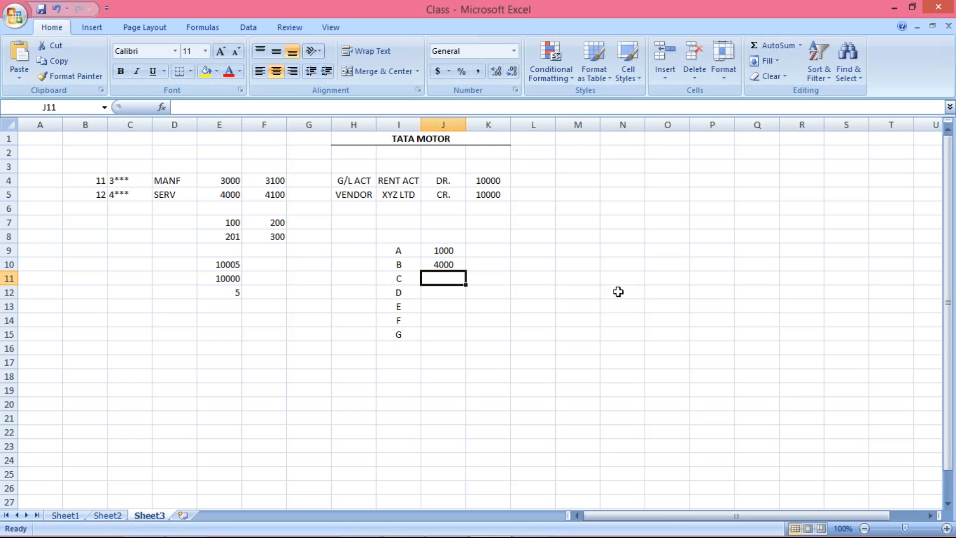
# - Enter the amount 2500 for C in cell J11
pyautogui.press('Up')
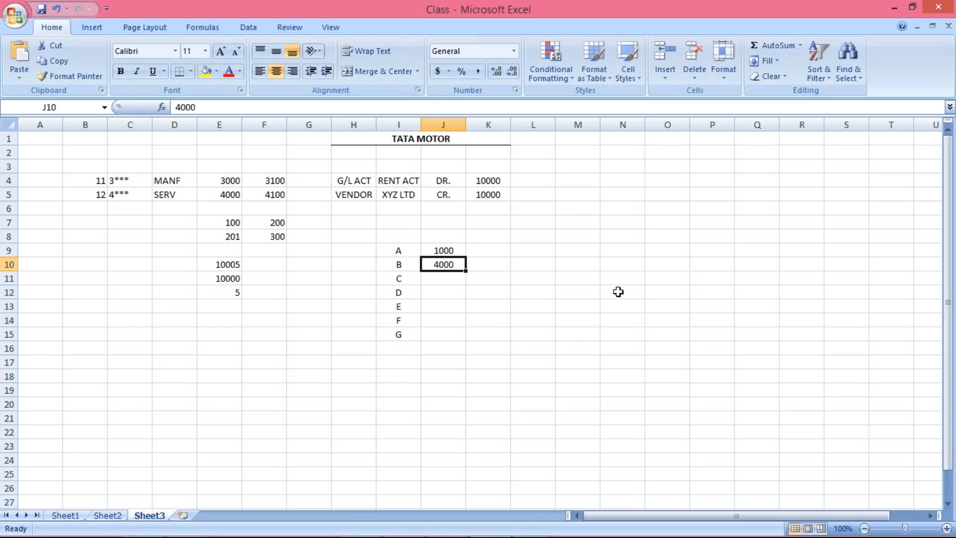
pyautogui.press('Up')
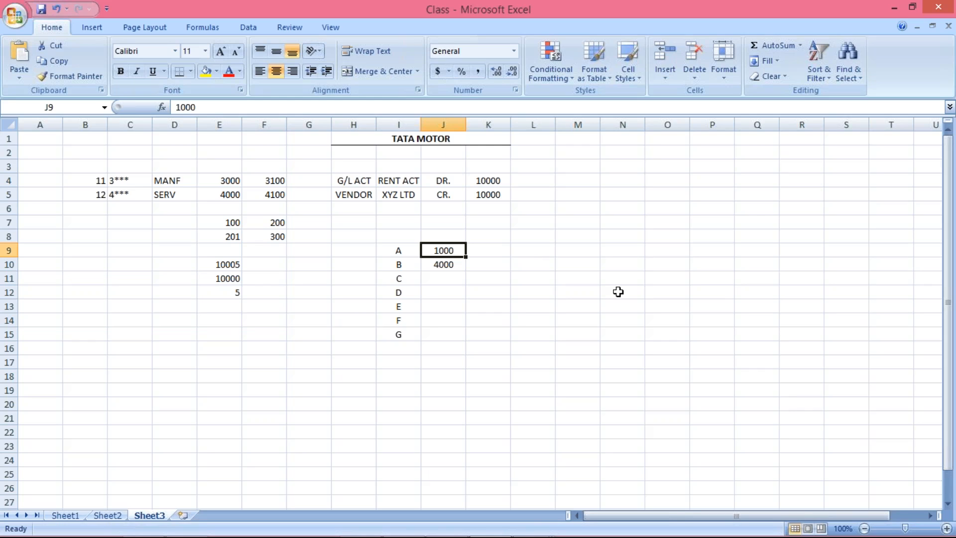
pyautogui.press('Down')
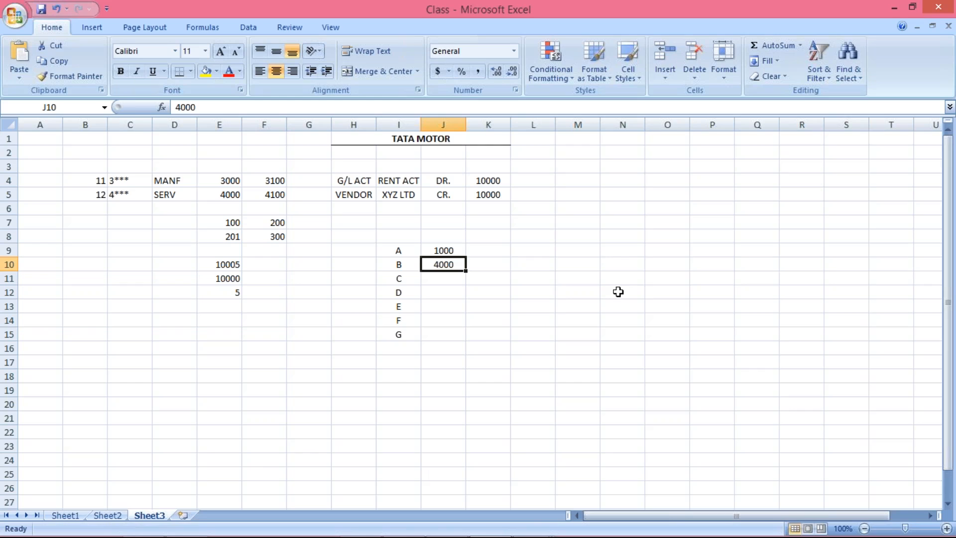
pyautogui.press('Down')
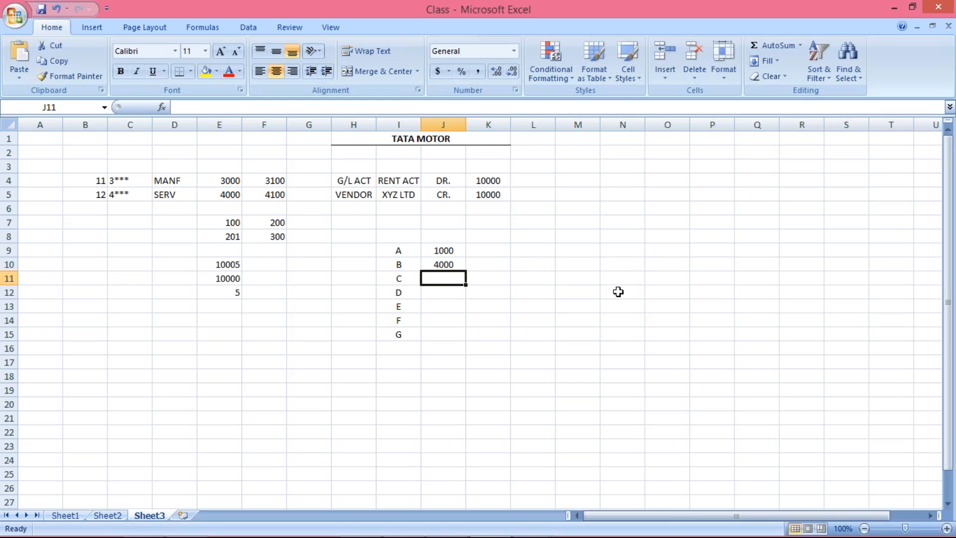
pyautogui.press('Down')
pyautogui.press('Up')
pyautogui.write('2')
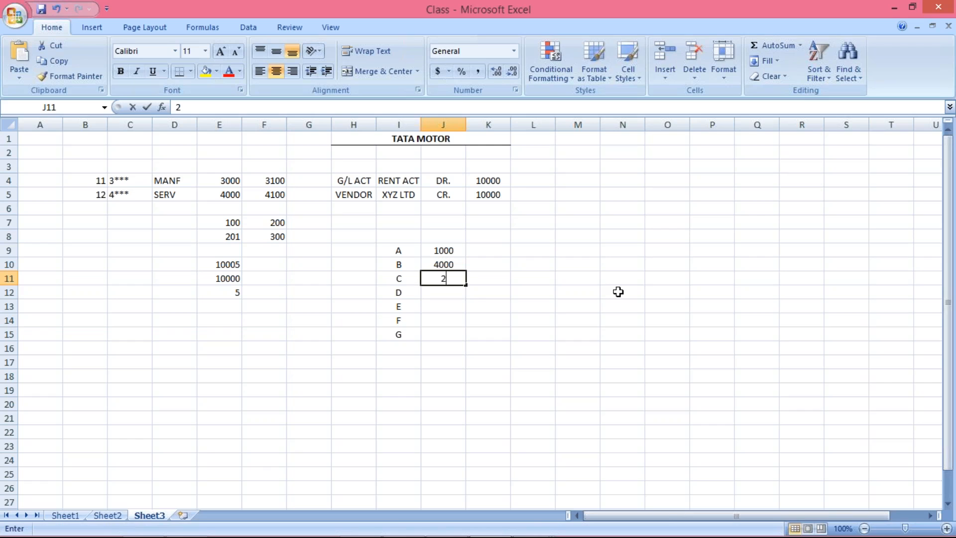
pyautogui.write('500')
pyautogui.press('Return')
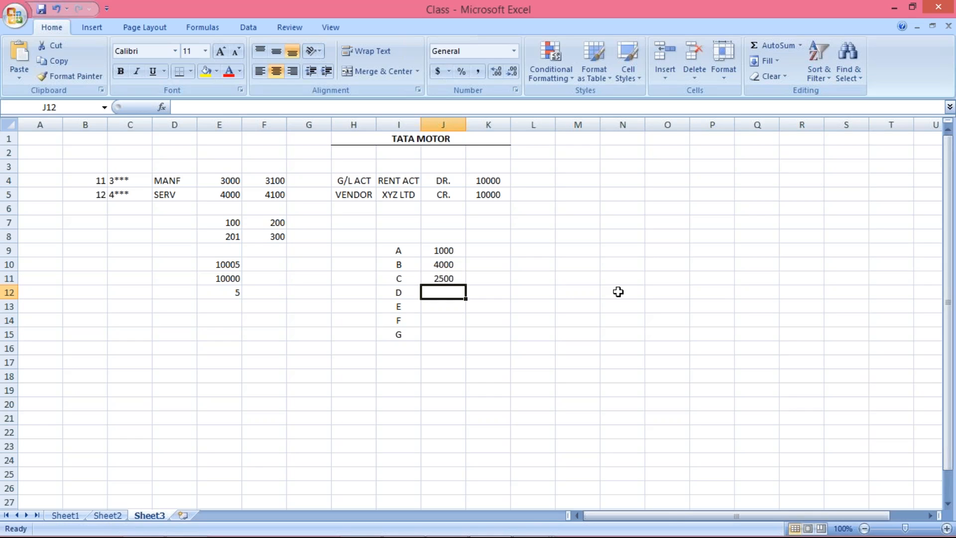
# - Enter 3500, 6000, 1500 and 2000 for D to G in cells J12 to J15
pyautogui.write('3500')
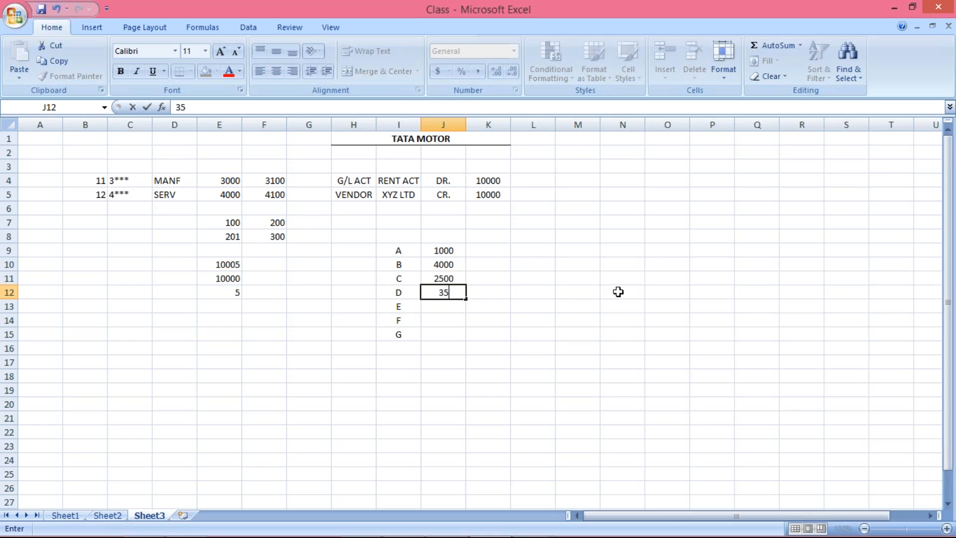
pyautogui.press('Return')
pyautogui.write('6000')
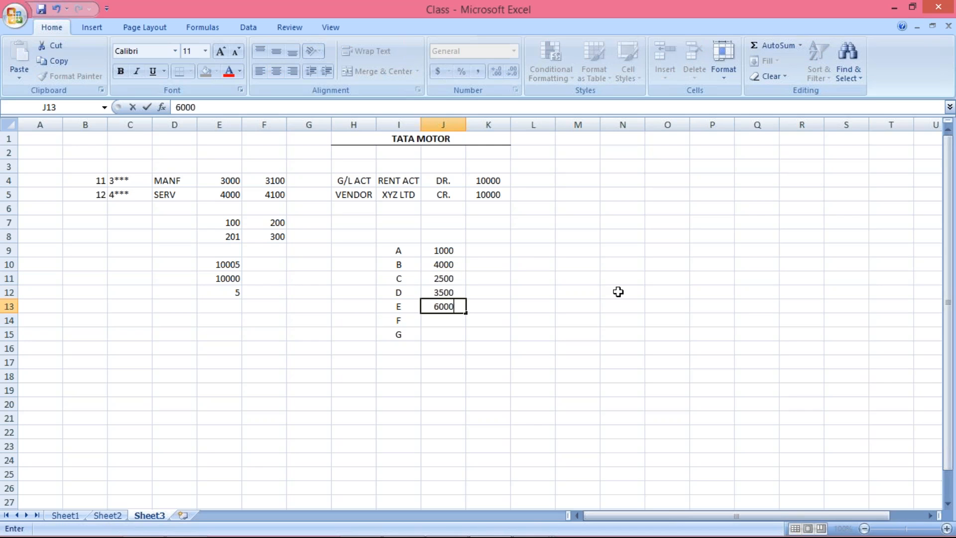
pyautogui.press('Return')
pyautogui.write('1500')
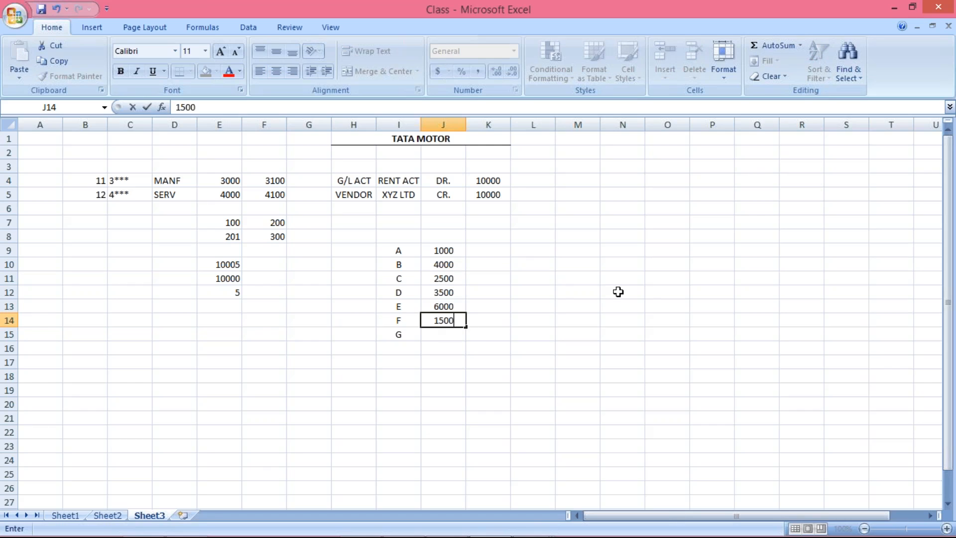
pyautogui.press('Return')
pyautogui.write('2000')
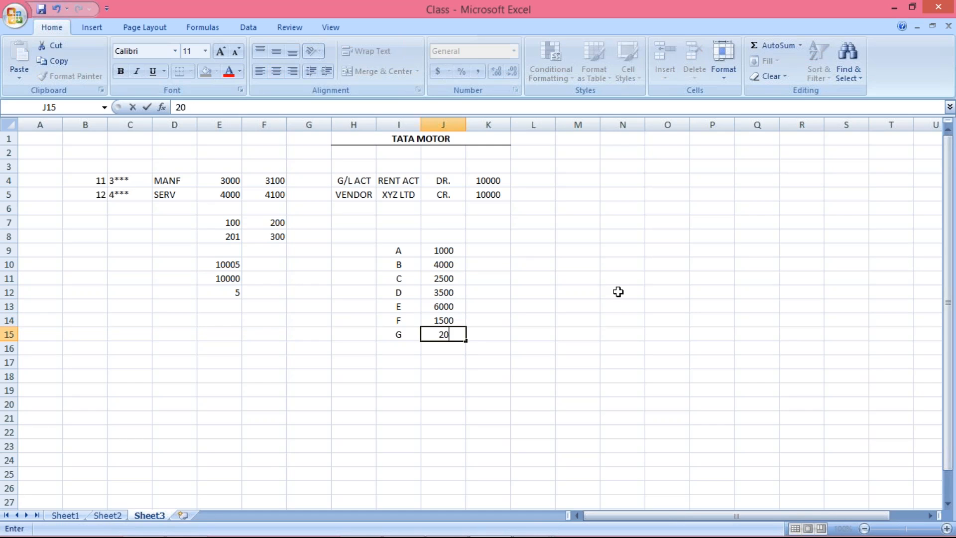
pyautogui.press('Return')
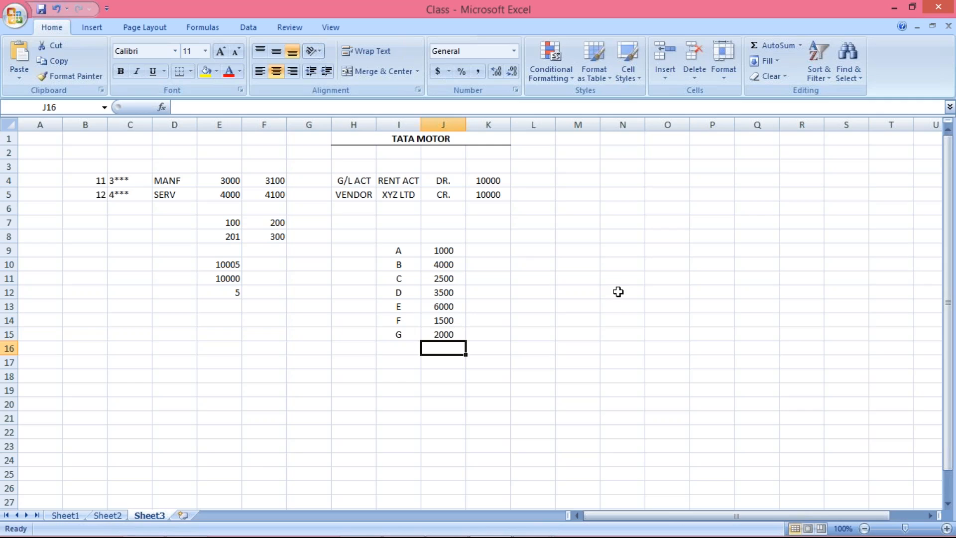
# - Go through the amounts for A to D in cells J9 to J12 one by one
pyautogui.click(445, 250)
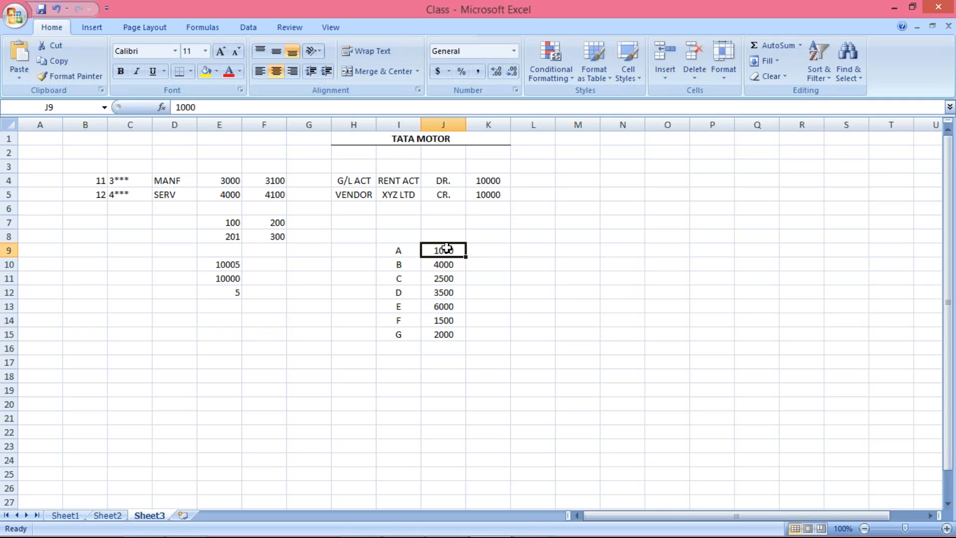
pyautogui.click(441, 265)
pyautogui.click(442, 278)
pyautogui.click(444, 294)
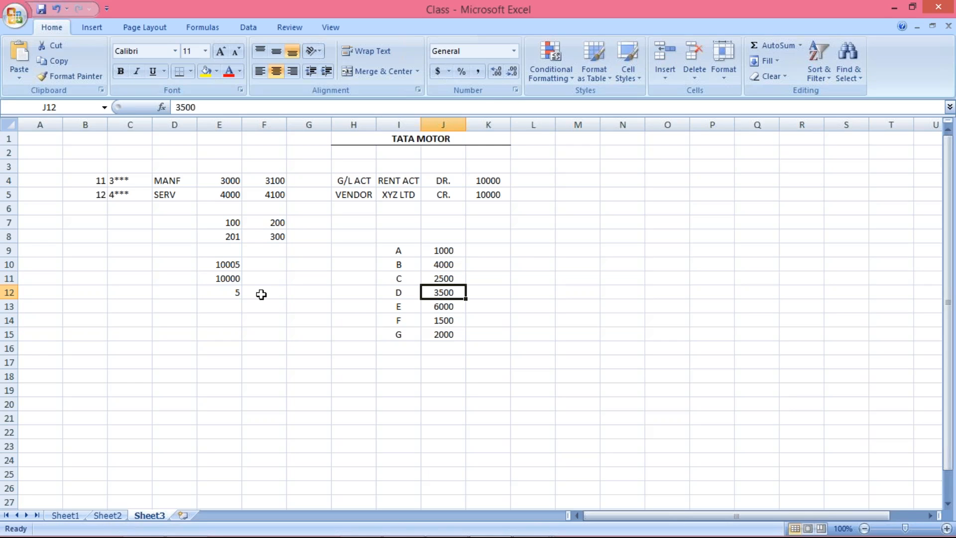
# - Merge and centre cells I8:J8 above the vendor list and enter the heading LIAB. in bold
pyautogui.click(392, 235)
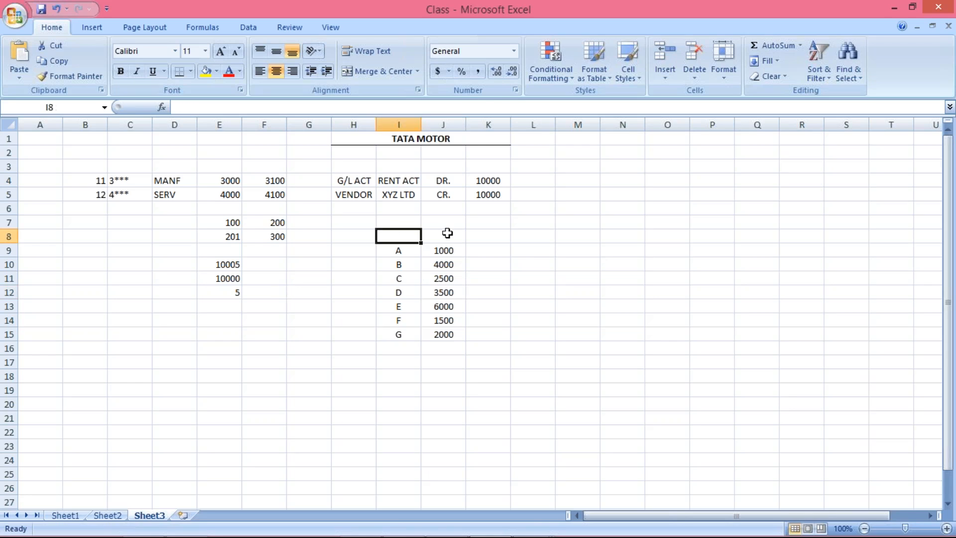
pyautogui.moveTo(447, 233); pyautogui.dragTo(446, 234)
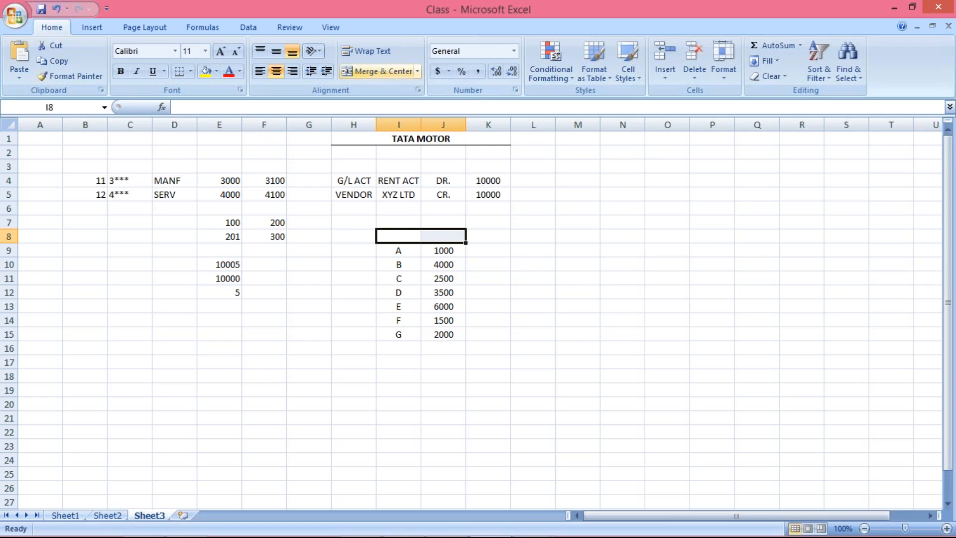
pyautogui.click(377, 71)
pyautogui.write('LIA')
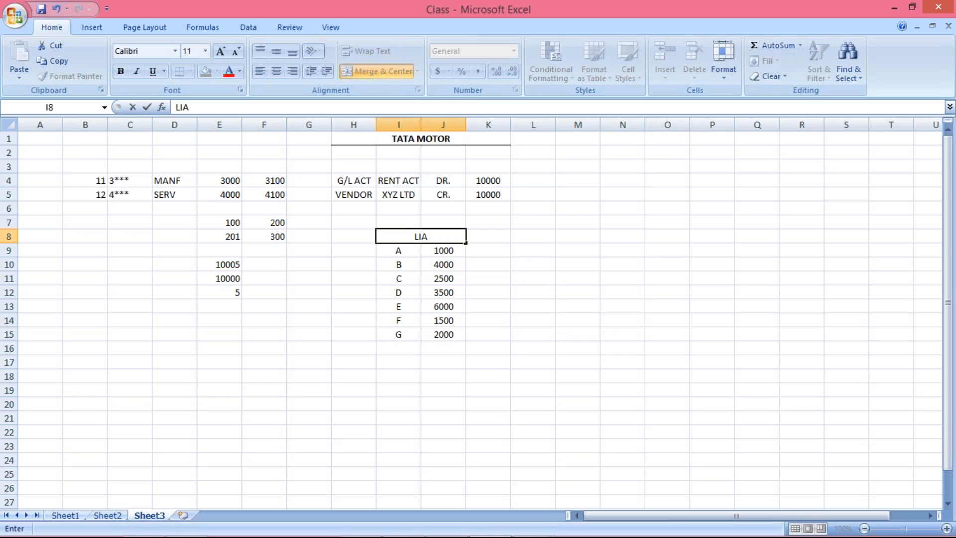
pyautogui.write('B.')
pyautogui.press('Return')
pyautogui.click(431, 239)
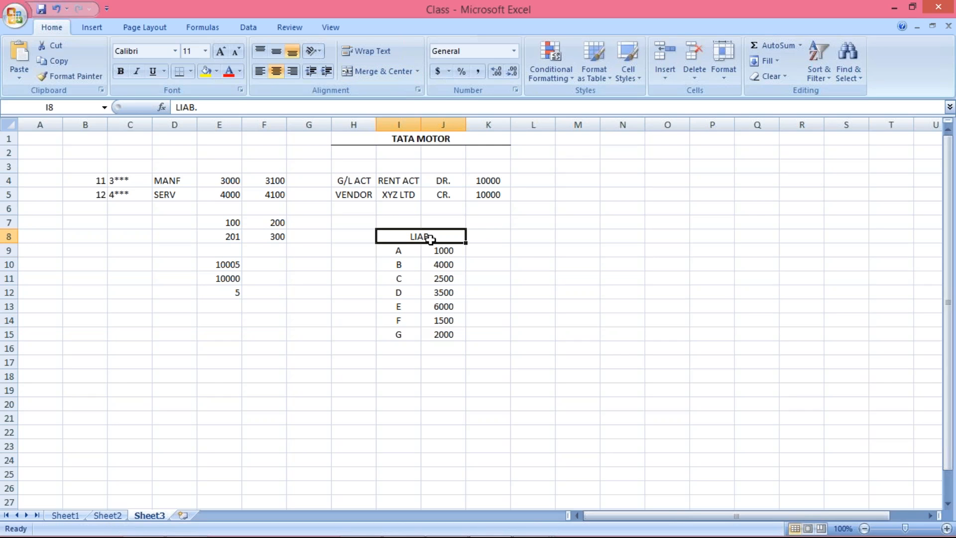
pyautogui.hotkey('ctrl', 'b')
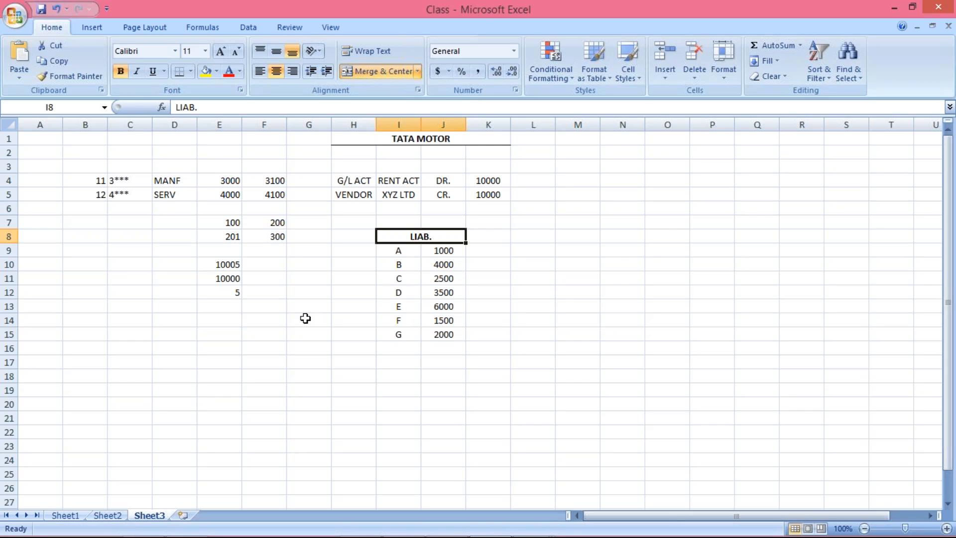
# - Enter the total 20500 for the vendor amounts in cell J17
pyautogui.click(444, 250)
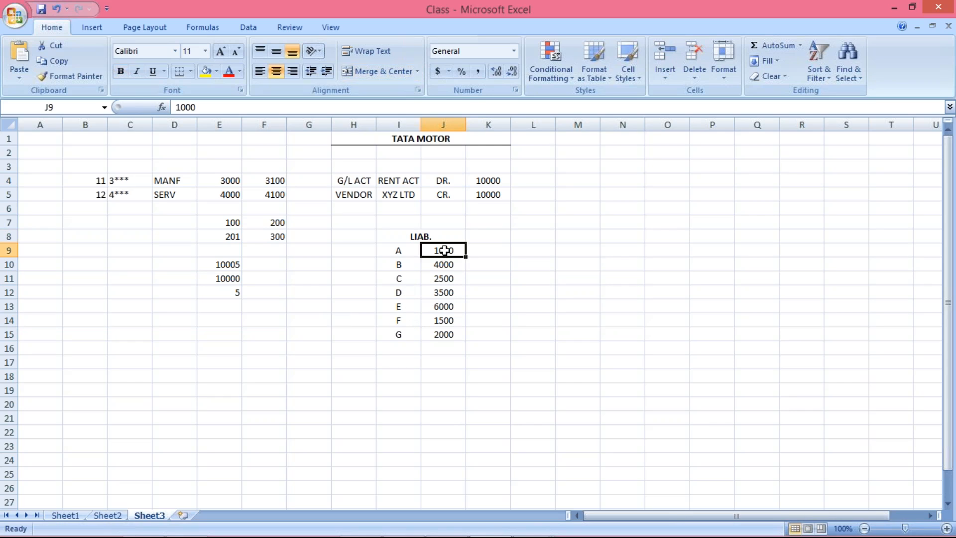
pyautogui.moveTo(445, 250); pyautogui.dragTo(438, 340)
pyautogui.click(431, 364)
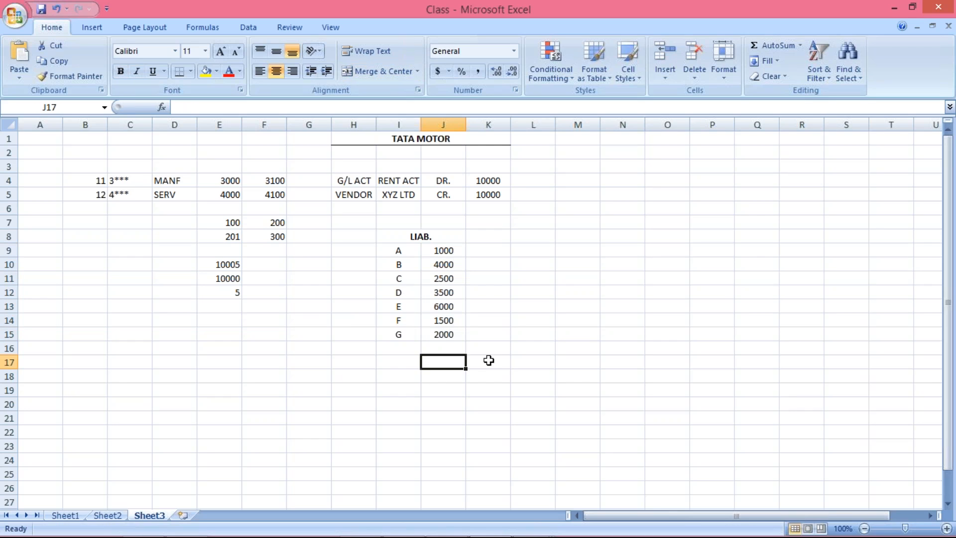
pyautogui.write('20500')
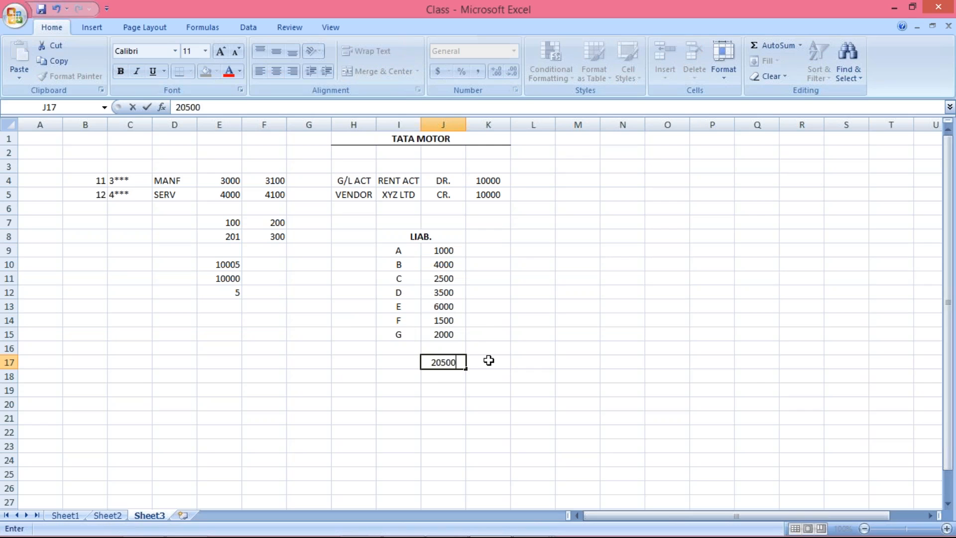
pyautogui.press('Return')
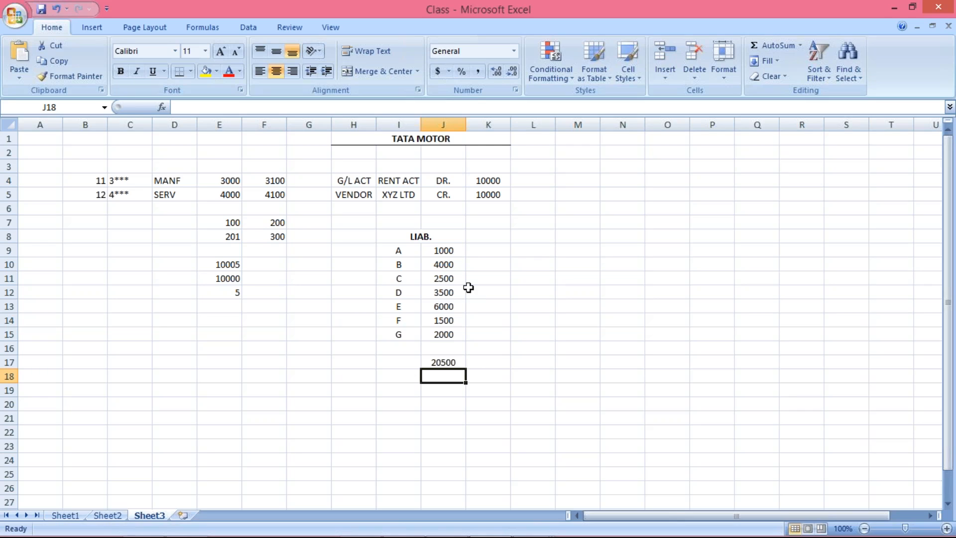
# - Check the sum of the vendor amounts in J9:J15 against the total in cell J17
pyautogui.click(442, 250)
pyautogui.moveTo(448, 279); pyautogui.dragTo(448, 333)
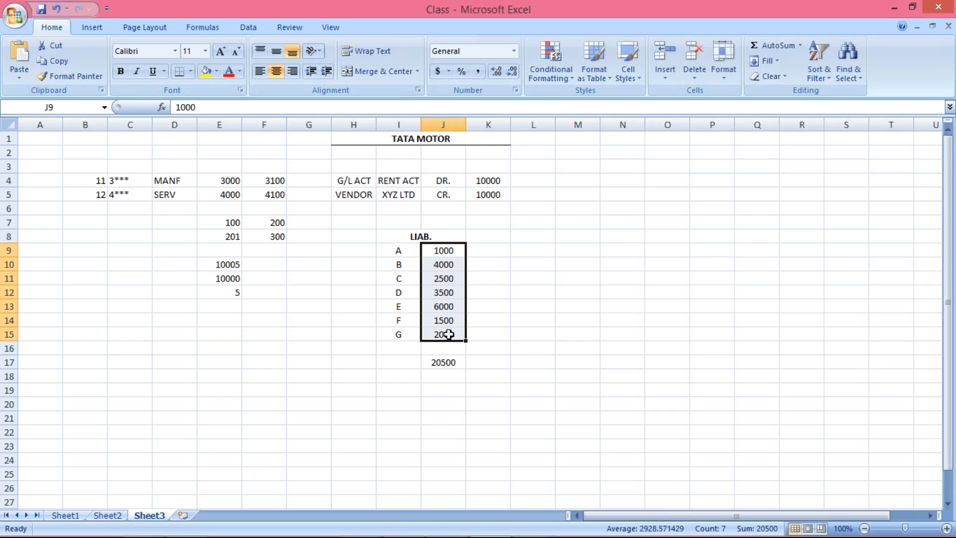
pyautogui.click(443, 250)
pyautogui.moveTo(447, 250); pyautogui.dragTo(448, 335)
pyautogui.click(438, 362)
# - Review the vendor names A to G in column I together with their amounts in column J
pyautogui.click(401, 254)
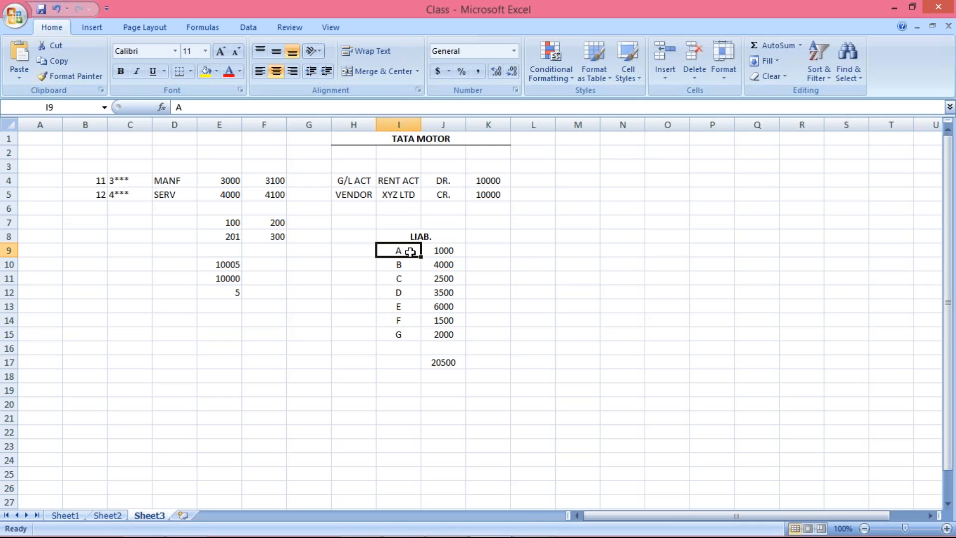
pyautogui.moveTo(407, 259); pyautogui.dragTo(403, 336)
pyautogui.click(448, 252)
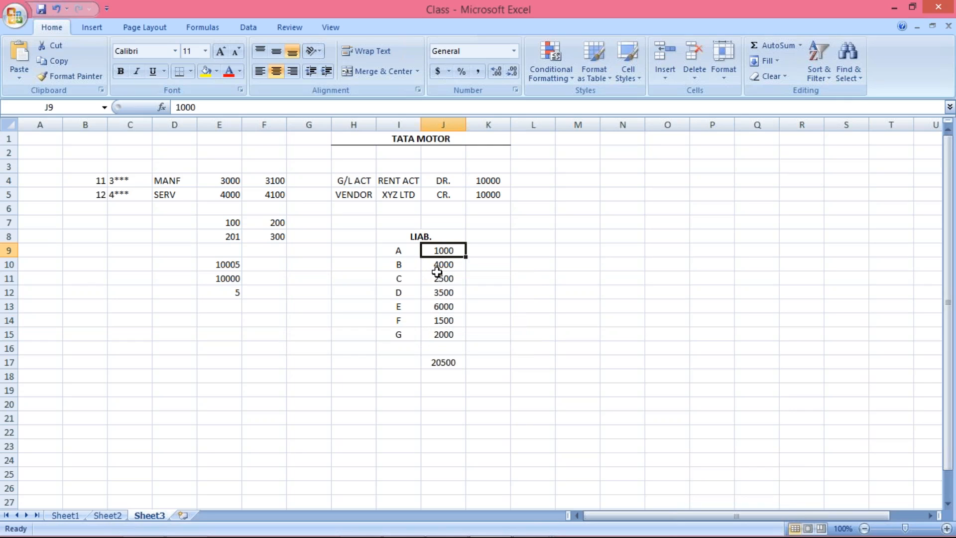
pyautogui.click(439, 263)
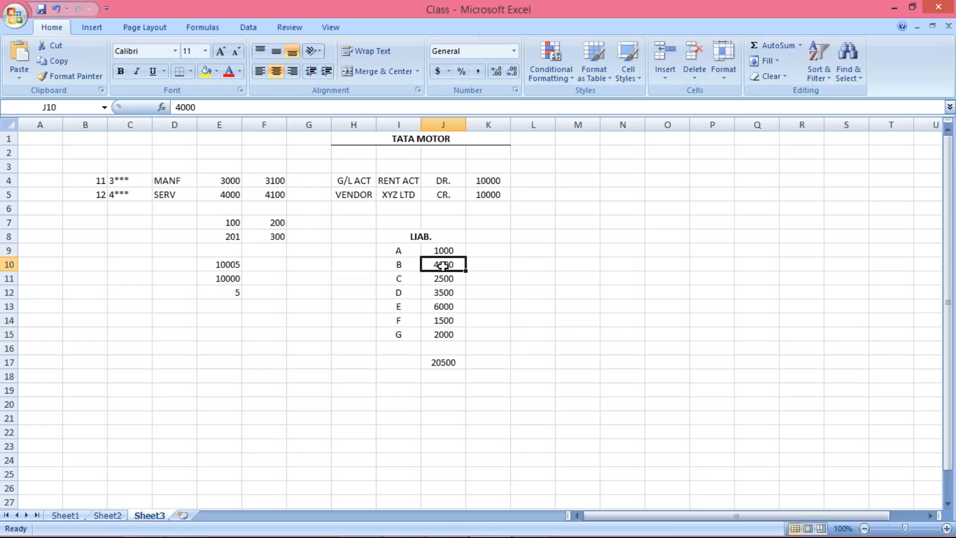
pyautogui.click(395, 251)
pyautogui.moveTo(395, 250); pyautogui.dragTo(426, 277)
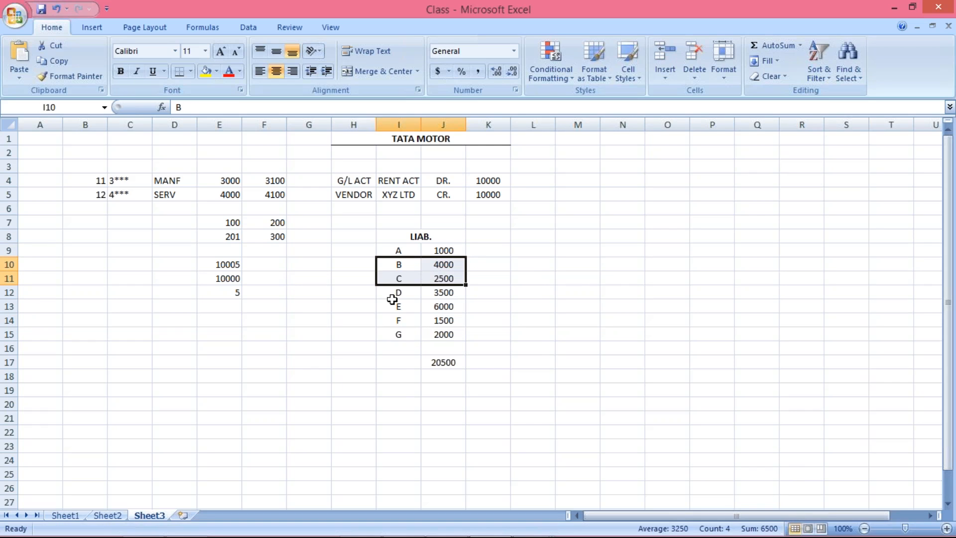
pyautogui.click(393, 302)
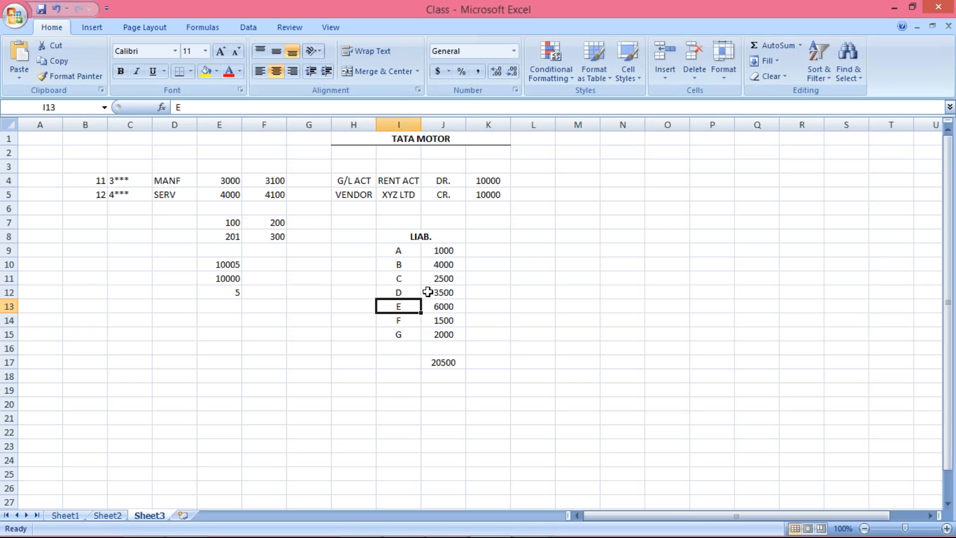
# - Match vendors A to D one by one with their amounts in column J and compare them with the overall total
pyautogui.click(398, 251)
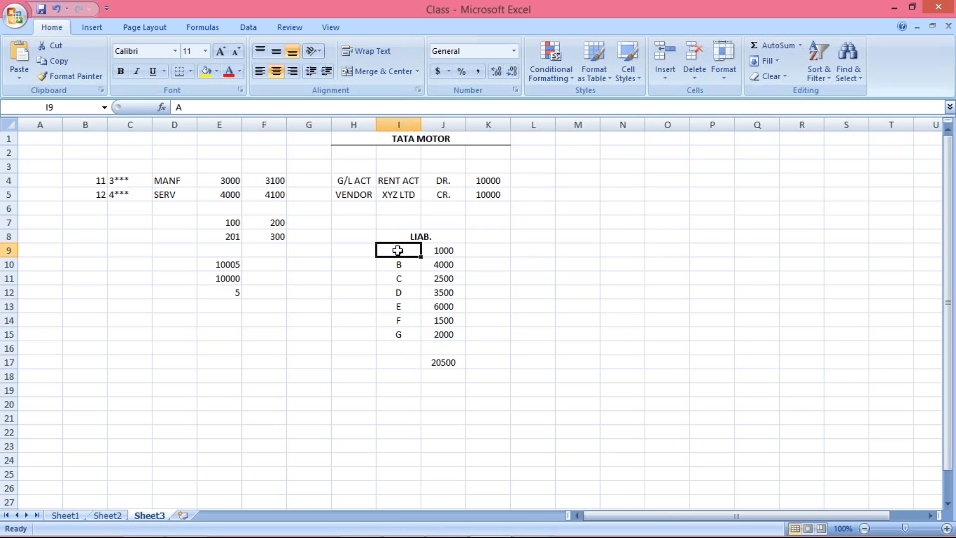
pyautogui.click(443, 252)
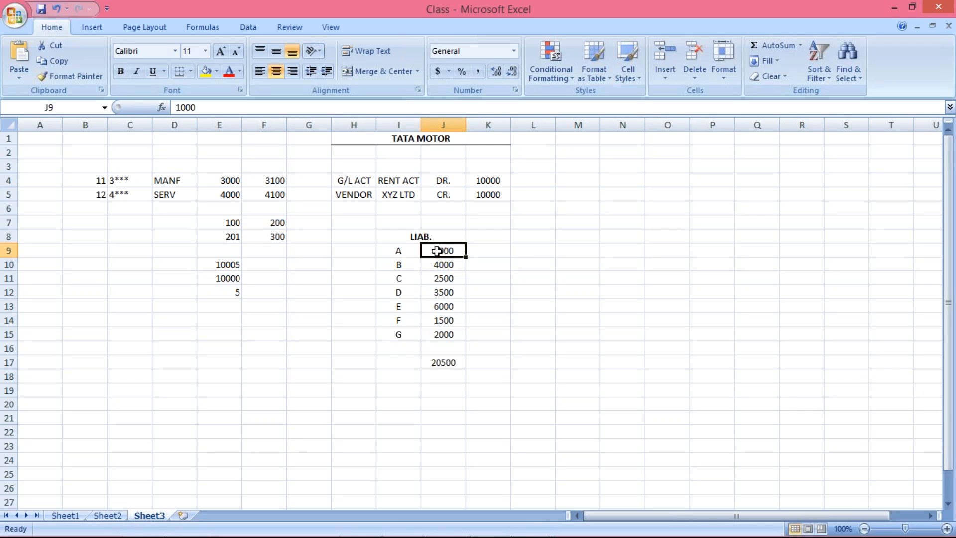
pyautogui.click(405, 250)
pyautogui.click(446, 252)
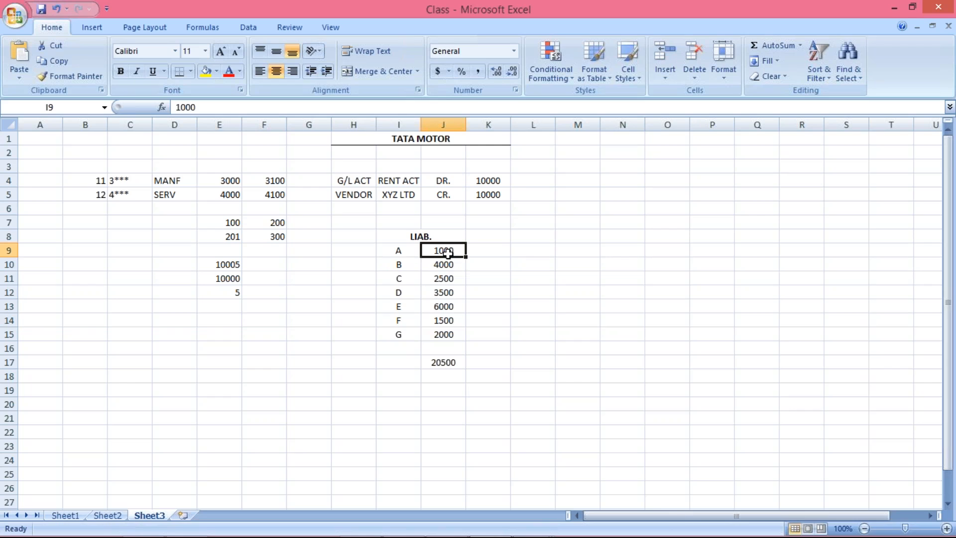
pyautogui.click(433, 265)
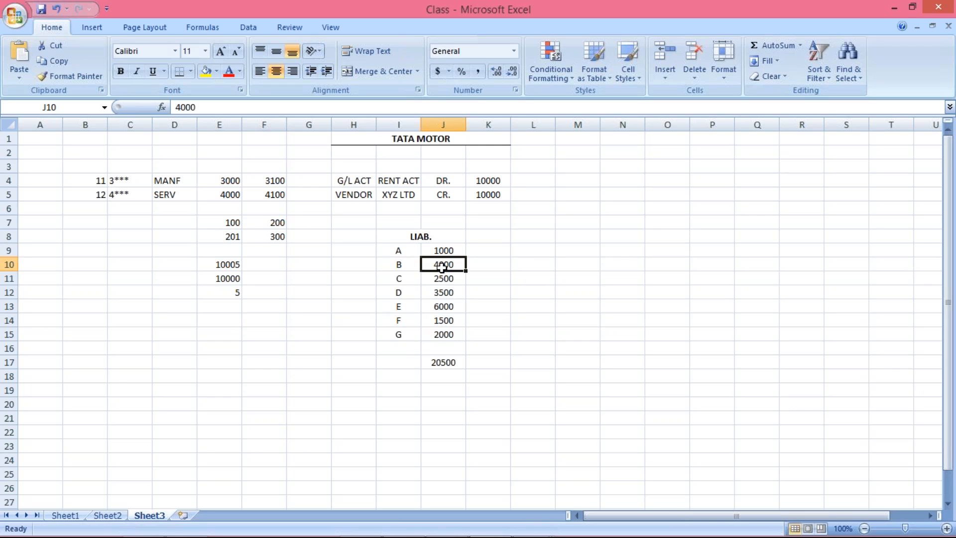
pyautogui.click(399, 280)
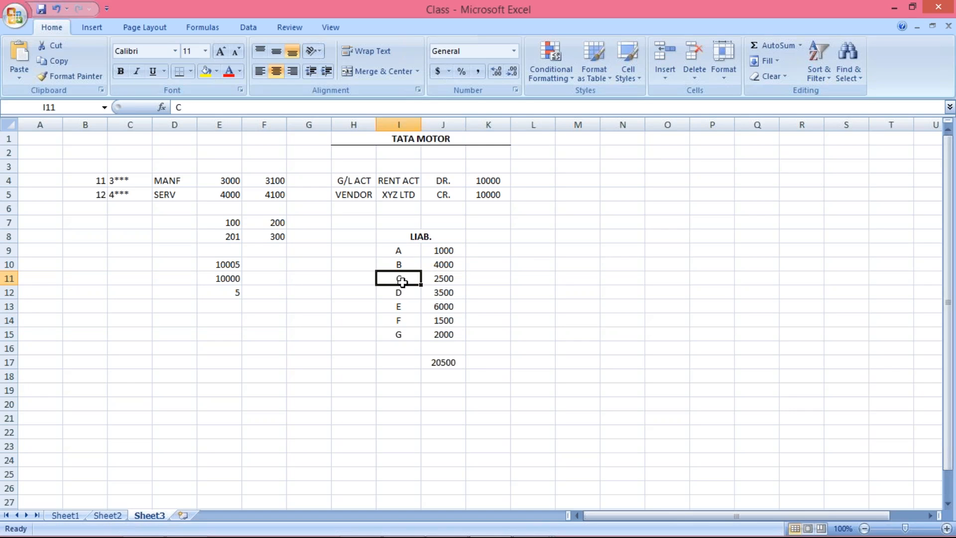
pyautogui.click(452, 282)
pyautogui.click(416, 293)
pyautogui.click(438, 293)
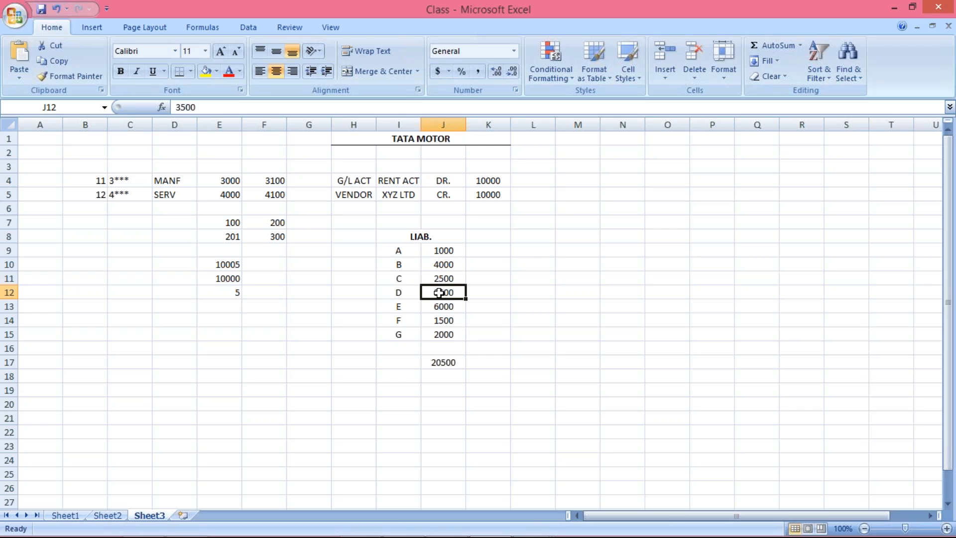
pyautogui.click(445, 250)
pyautogui.click(445, 265)
pyautogui.click(442, 365)
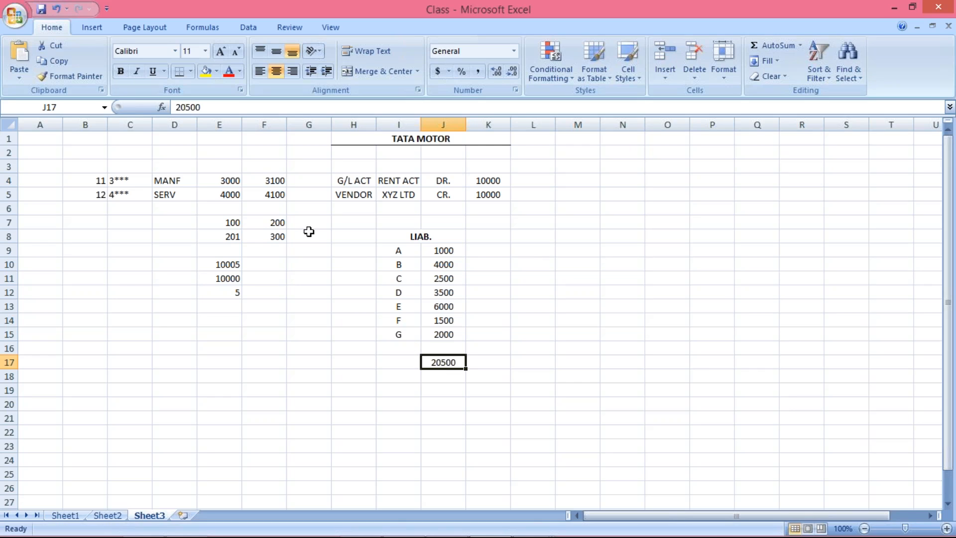
# - Enter the number 2000 in cell H9 beside vendor A
pyautogui.click(354, 250)
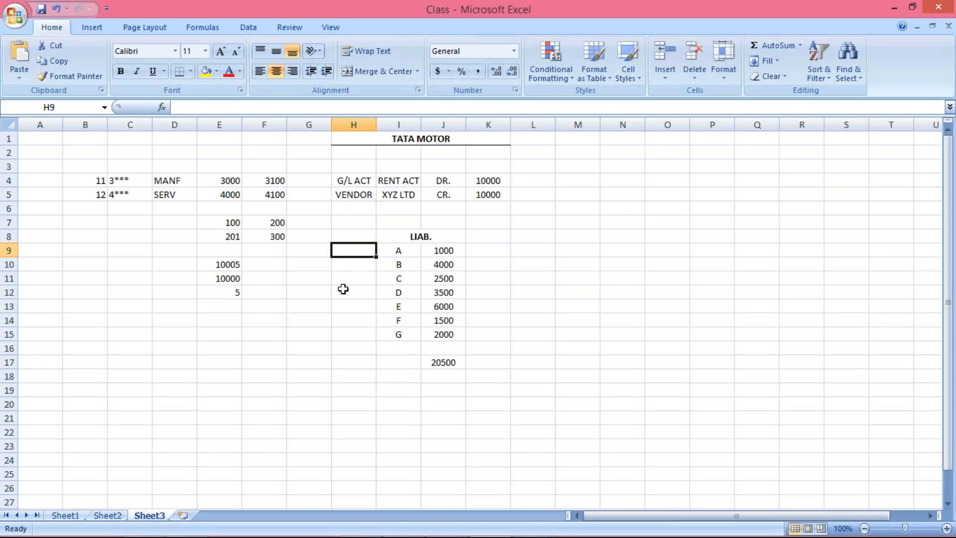
pyautogui.write('2')
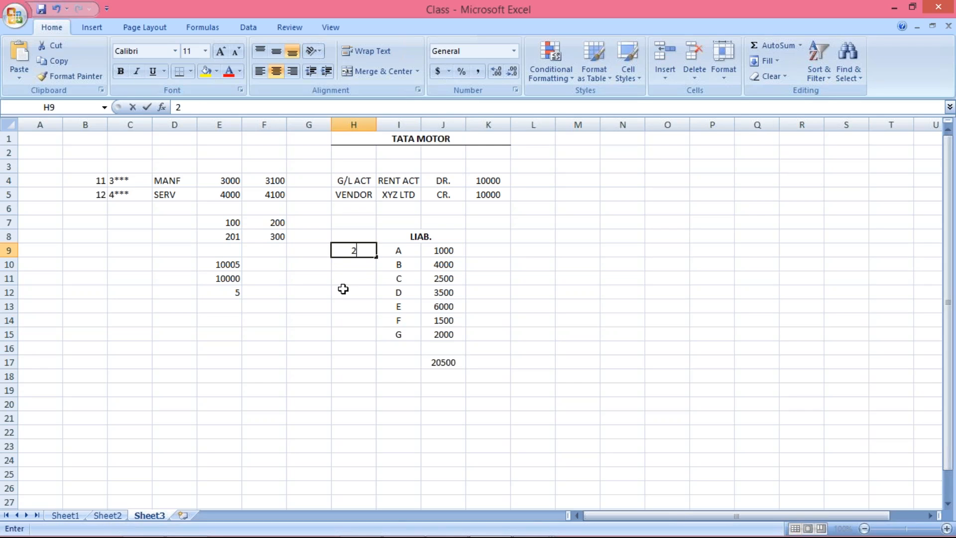
pyautogui.write('0000')
pyautogui.press('Return')
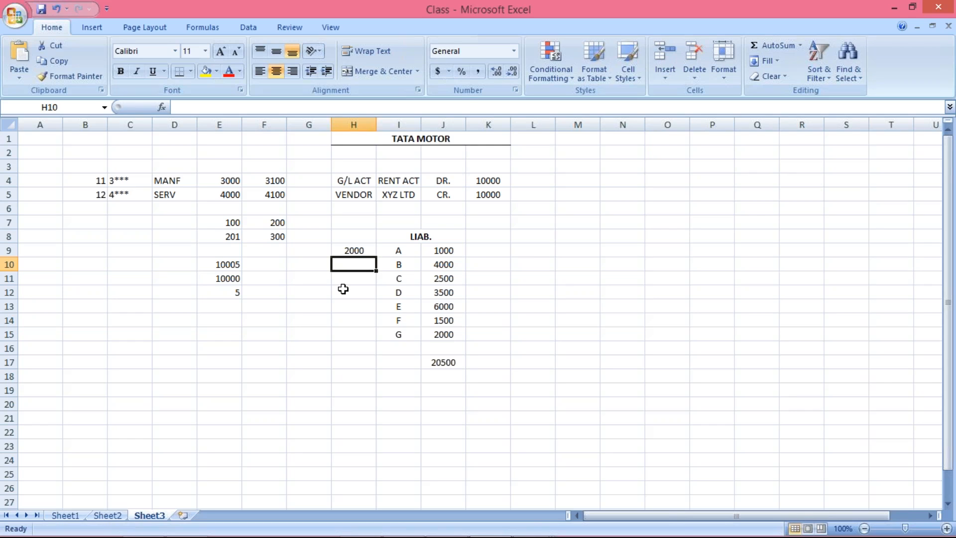
pyautogui.click(354, 249)
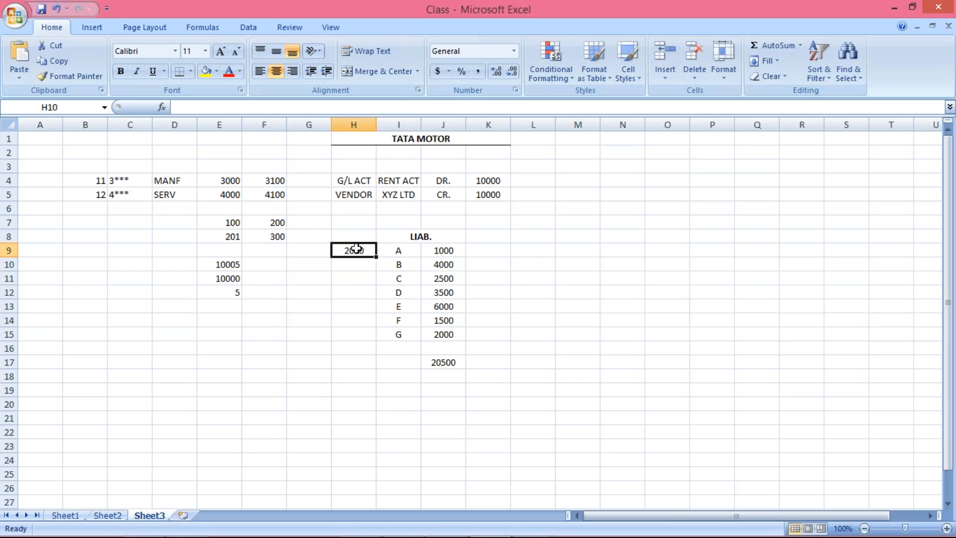
pyautogui.click(397, 249)
pyautogui.click(354, 252)
pyautogui.click(397, 251)
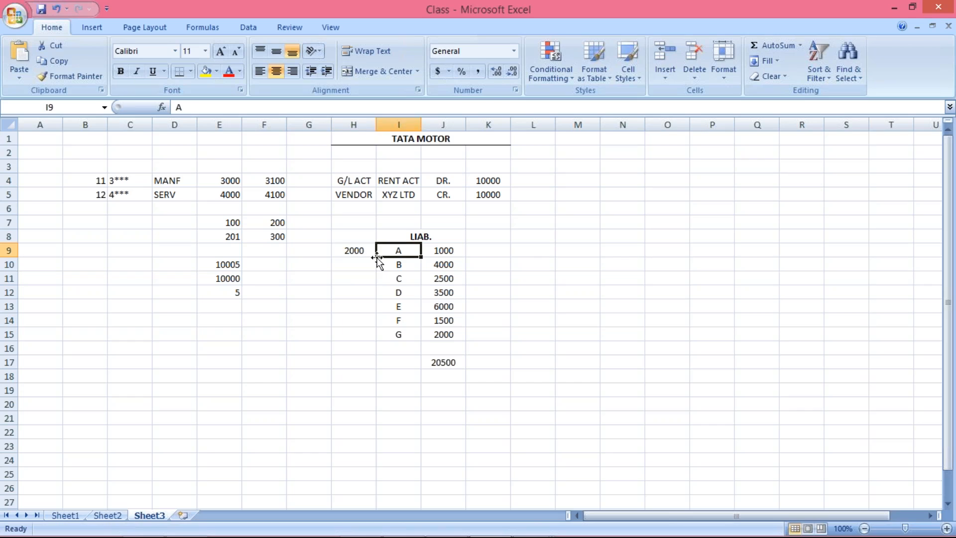
pyautogui.click(354, 253)
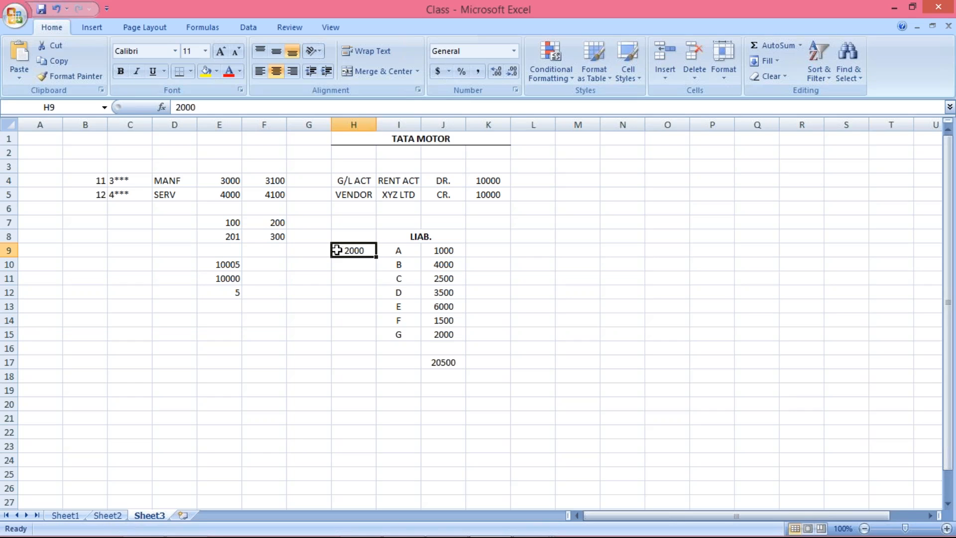
# - Fill the value 2000 from cell H9 down through H10:H15 beside vendors B to G
pyautogui.click(355, 270)
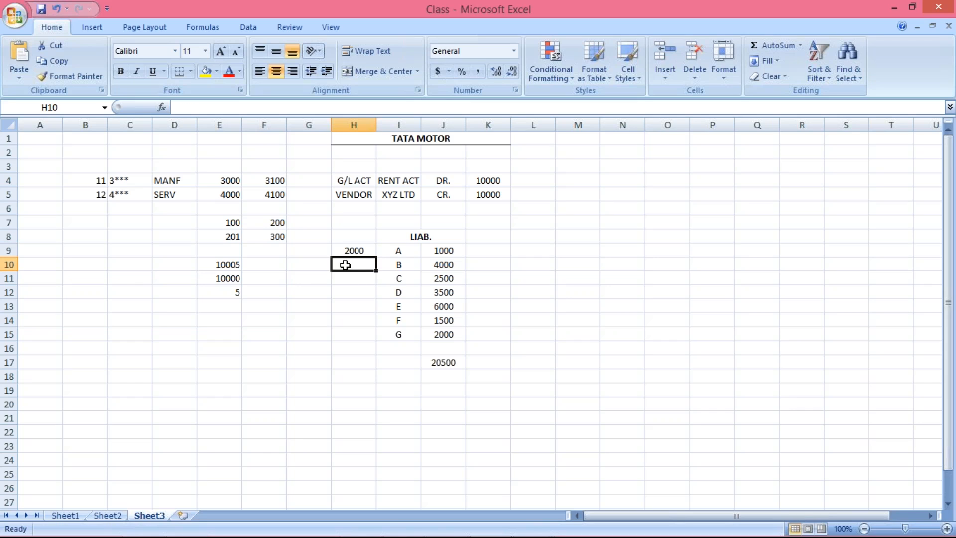
pyautogui.hotkey('ctrl', 'd')
pyautogui.click(410, 269)
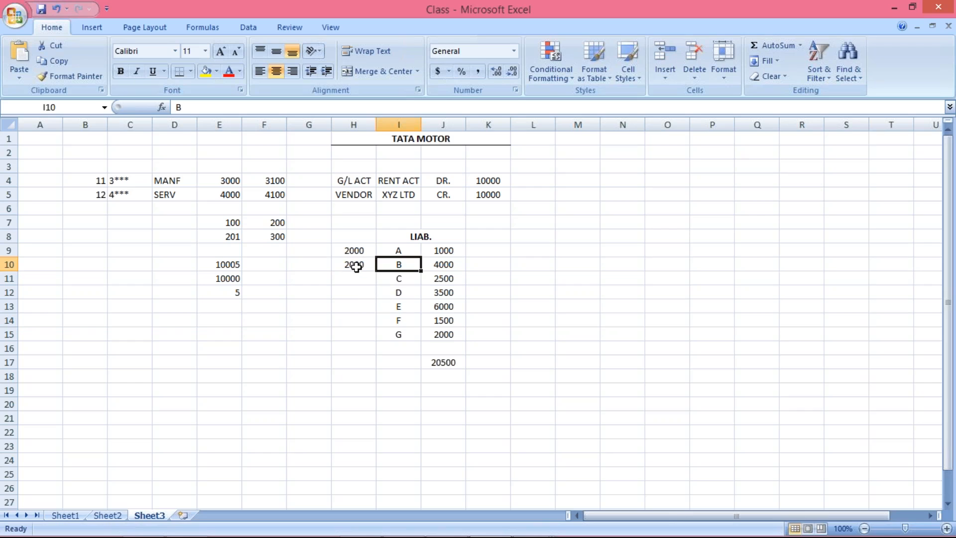
pyautogui.moveTo(354, 265); pyautogui.dragTo(359, 336)
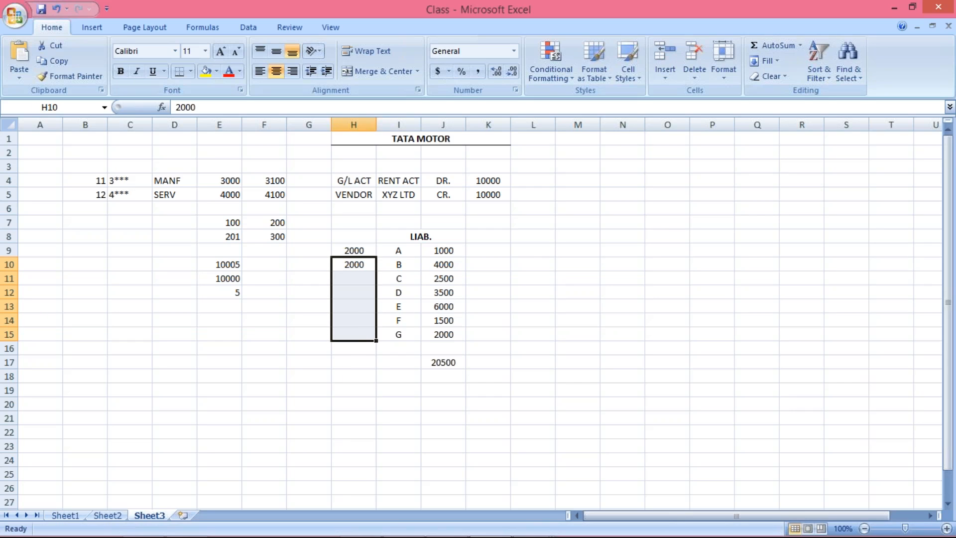
pyautogui.hotkey('ctrl', 'd')
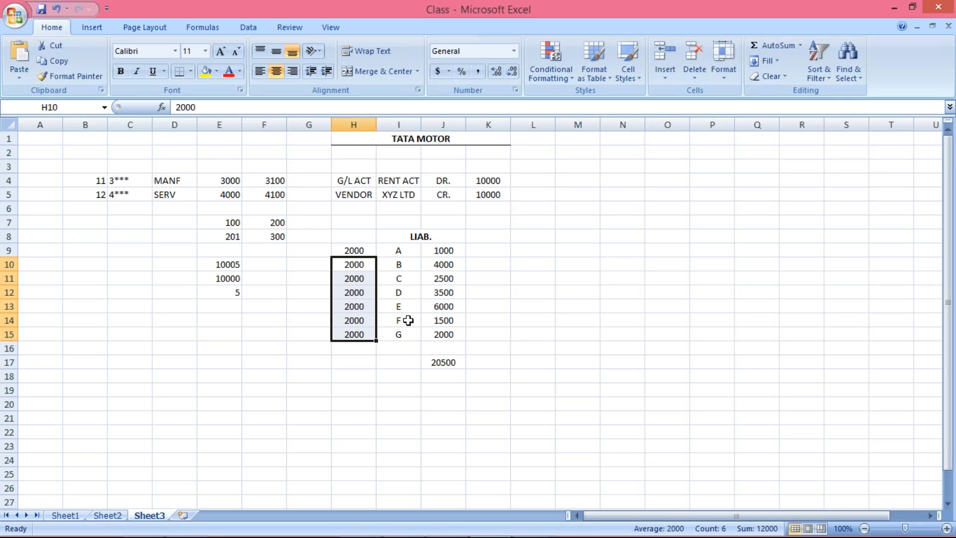
# - Compare the repeated values in H9:H11 with one another and with vendor A in cell I9
pyautogui.click(356, 251)
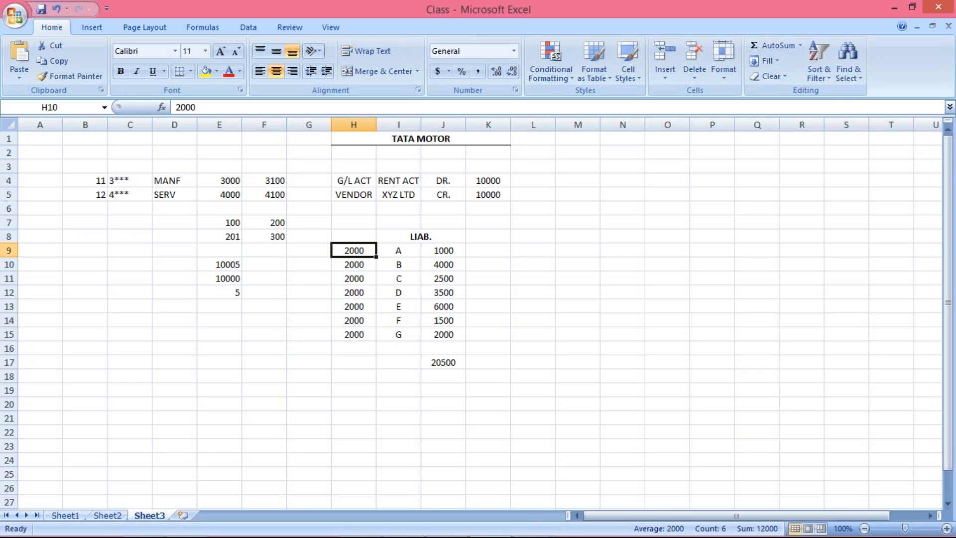
pyautogui.click(354, 279)
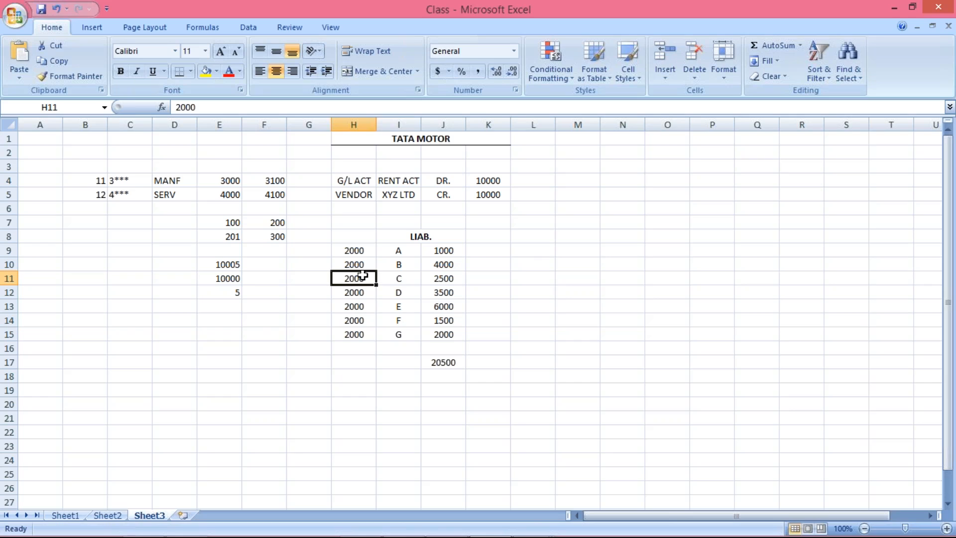
pyautogui.click(366, 248)
pyautogui.click(365, 264)
pyautogui.click(363, 249)
pyautogui.click(367, 276)
pyautogui.click(387, 249)
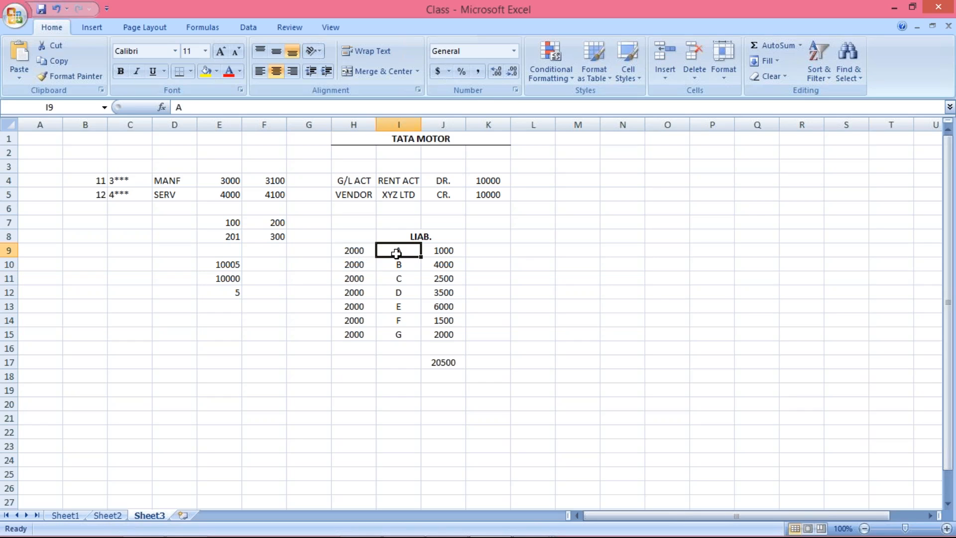
# - Go through vendors A to G one by one in cells I9:I15, covering the list twice
pyautogui.click(391, 265)
pyautogui.click(392, 280)
pyautogui.click(393, 293)
pyautogui.click(395, 306)
pyautogui.click(394, 320)
pyautogui.click(393, 334)
pyautogui.click(399, 248)
pyautogui.click(399, 262)
pyautogui.click(399, 277)
pyautogui.click(395, 293)
pyautogui.click(396, 306)
pyautogui.click(396, 320)
pyautogui.click(398, 335)
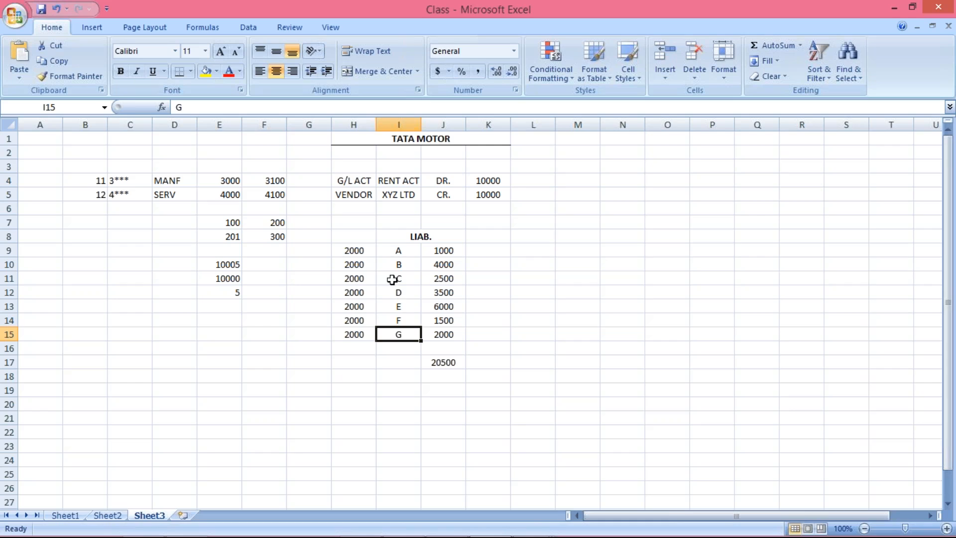
# - Compare vendor A with its account number in H9 and its amount in J9, and look at vendors B and C
pyautogui.click(350, 253)
pyautogui.click(448, 252)
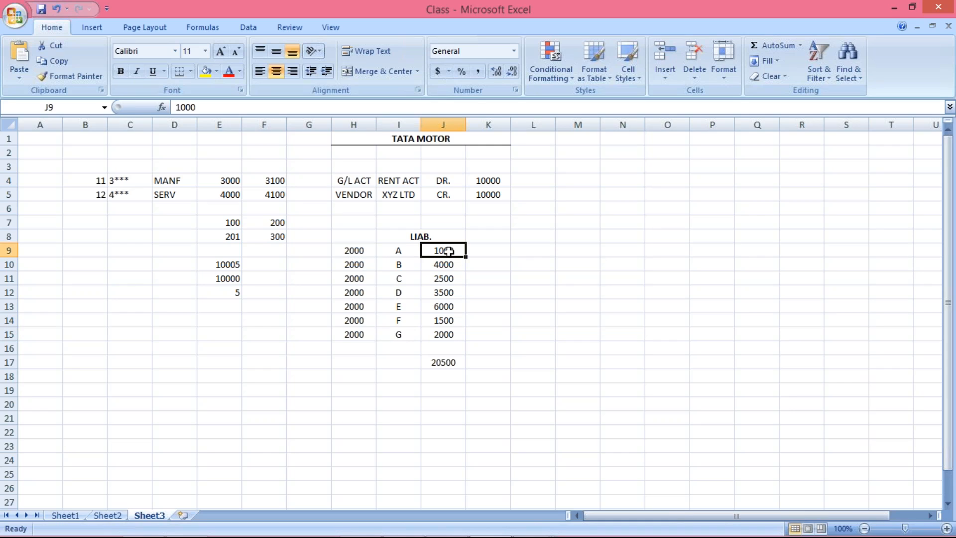
pyautogui.click(395, 252)
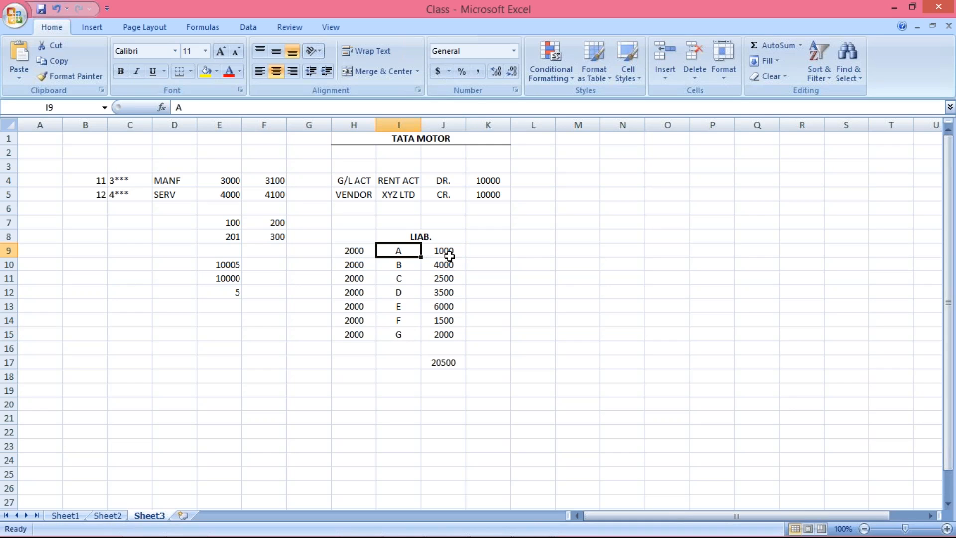
pyautogui.click(444, 253)
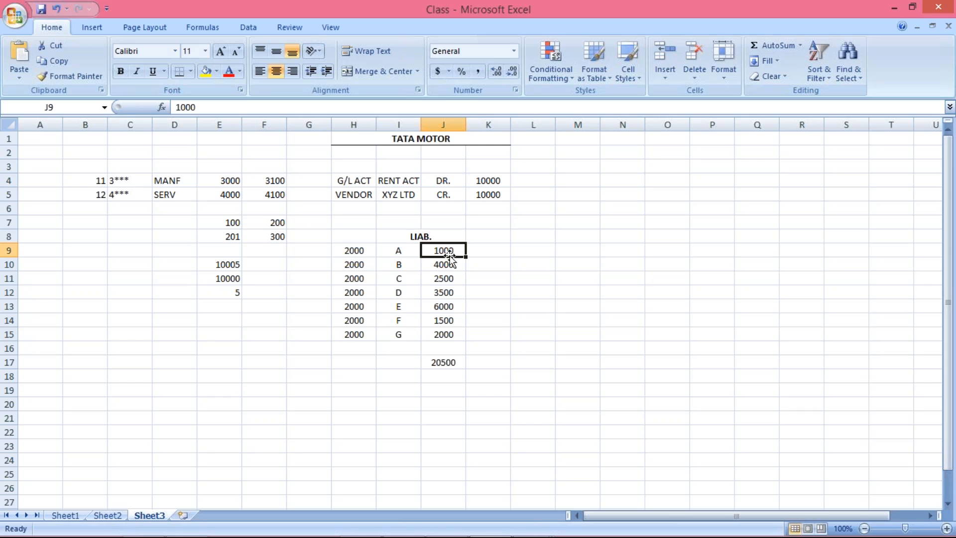
pyautogui.click(399, 249)
pyautogui.click(405, 263)
pyautogui.click(404, 278)
pyautogui.click(445, 251)
# - Review vendors A to G in column I, followed by the individual amounts in J9:J12
pyautogui.click(406, 255)
pyautogui.click(401, 265)
pyautogui.click(401, 278)
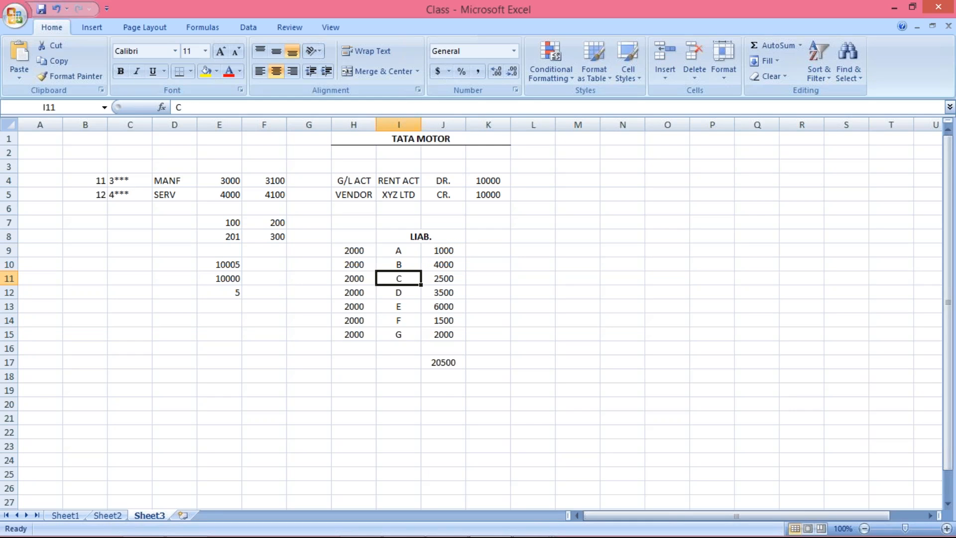
pyautogui.click(399, 294)
pyautogui.click(400, 309)
pyautogui.click(401, 332)
pyautogui.click(402, 320)
pyautogui.click(446, 250)
pyautogui.click(448, 269)
pyautogui.click(446, 277)
pyautogui.click(438, 292)
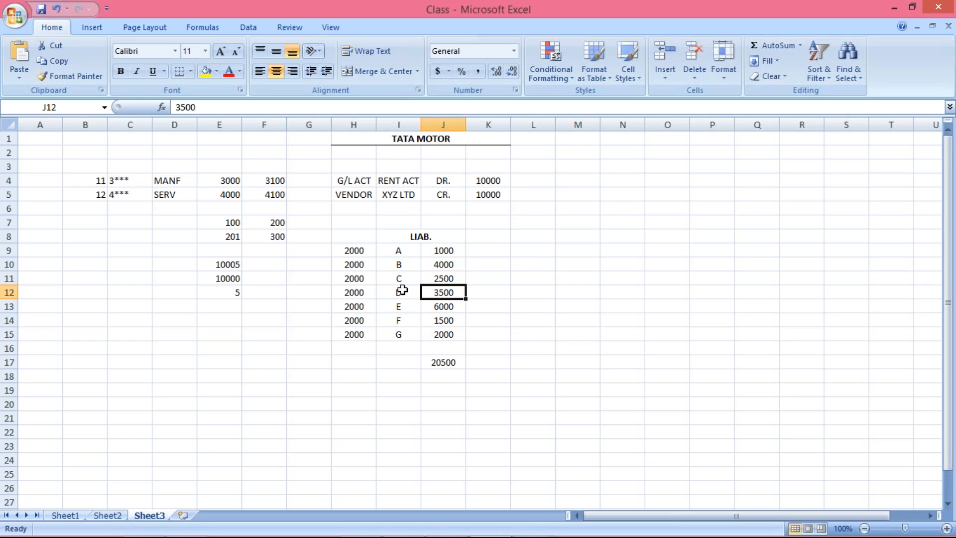
pyautogui.click(446, 249)
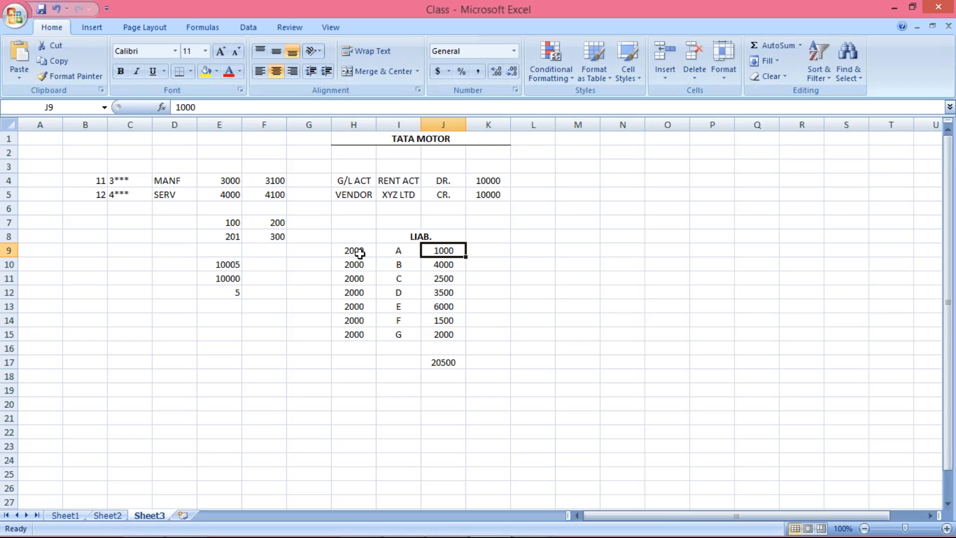
# - Examine the shared account number in H9:H15 and relate vendor A in row 9 to its account and amount
pyautogui.moveTo(357, 251); pyautogui.dragTo(355, 334)
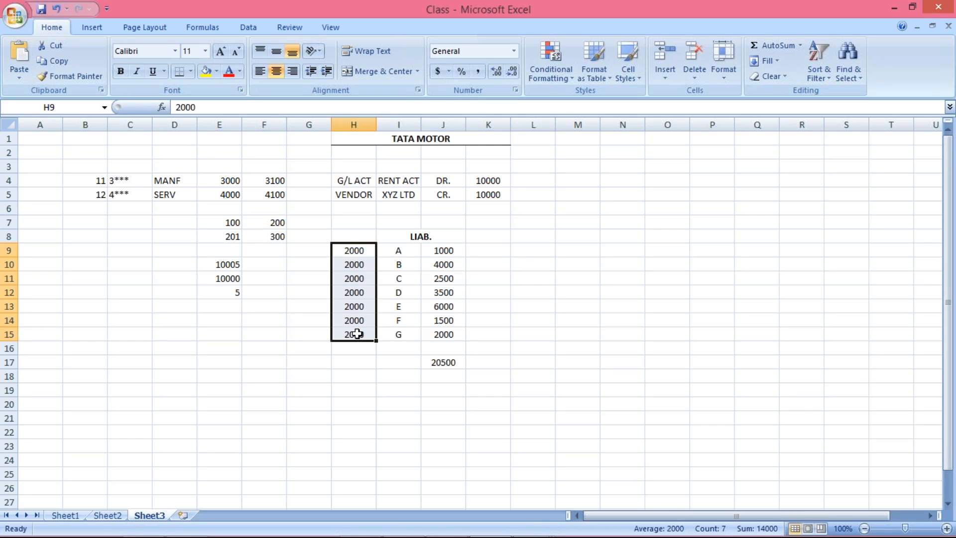
pyautogui.click(402, 258)
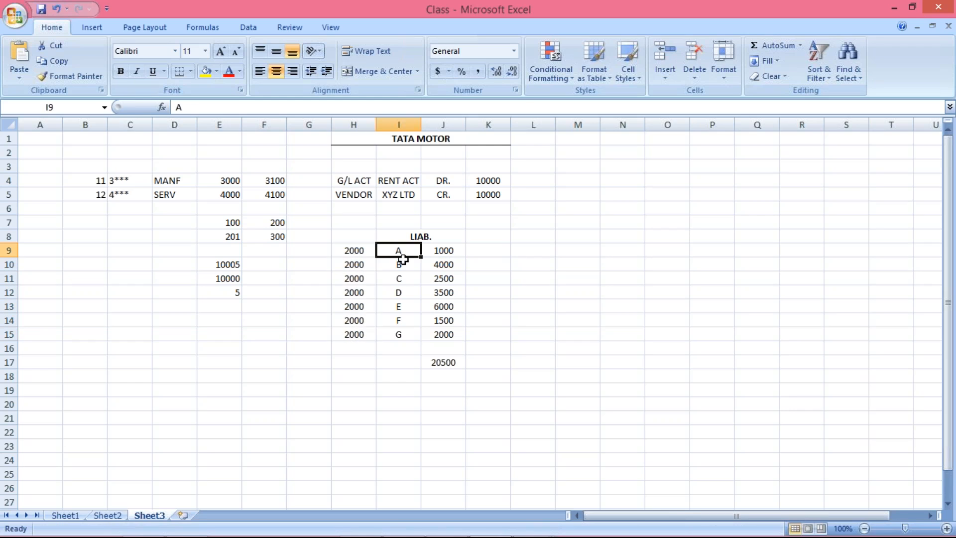
pyautogui.click(399, 294)
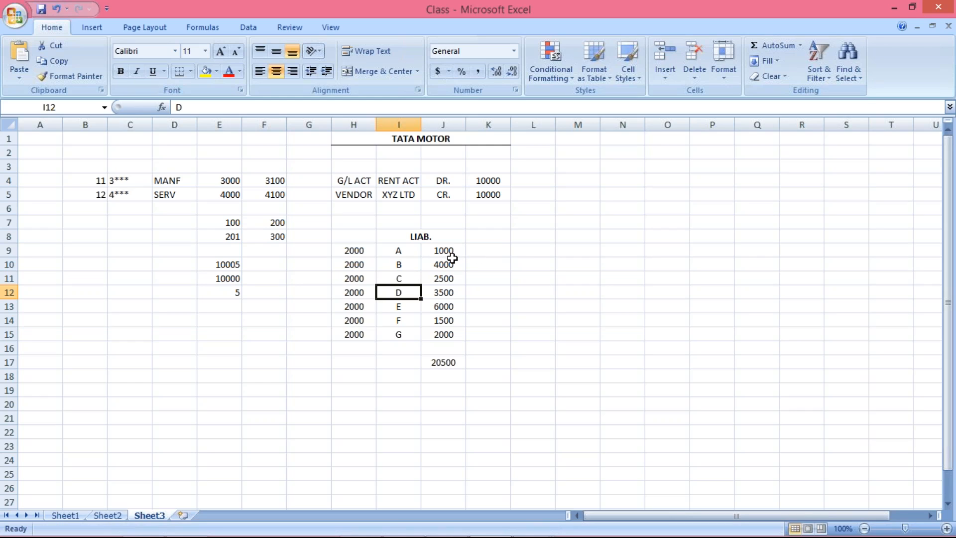
pyautogui.click(406, 251)
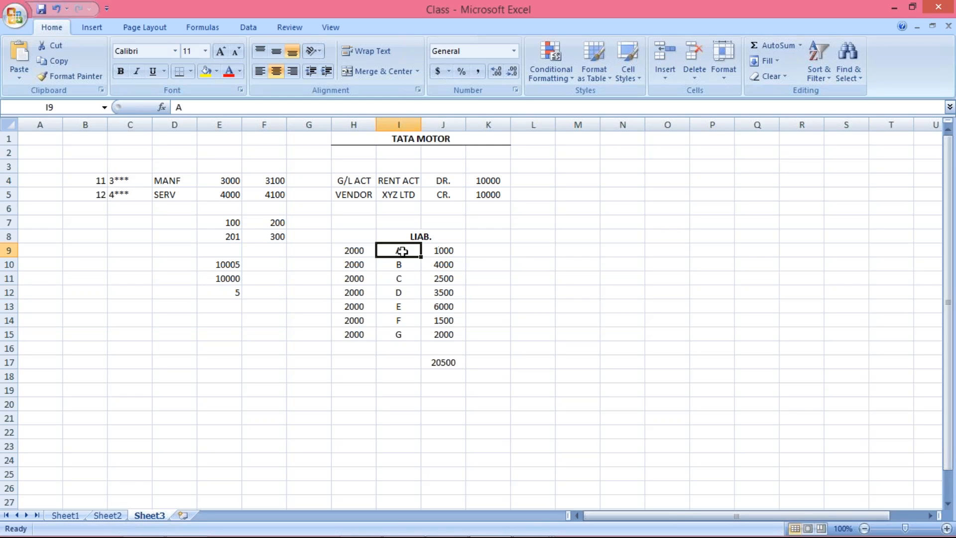
pyautogui.click(449, 251)
pyautogui.click(346, 250)
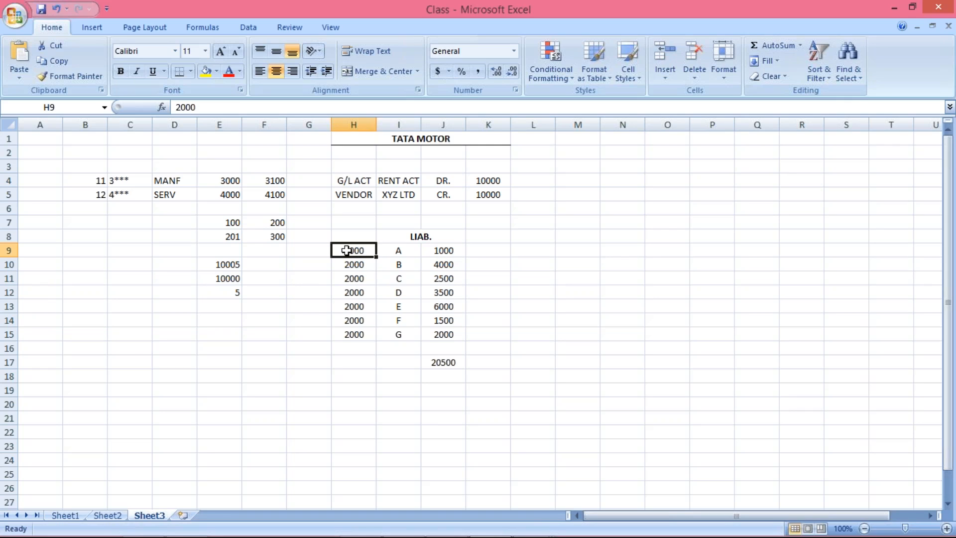
pyautogui.click(398, 253)
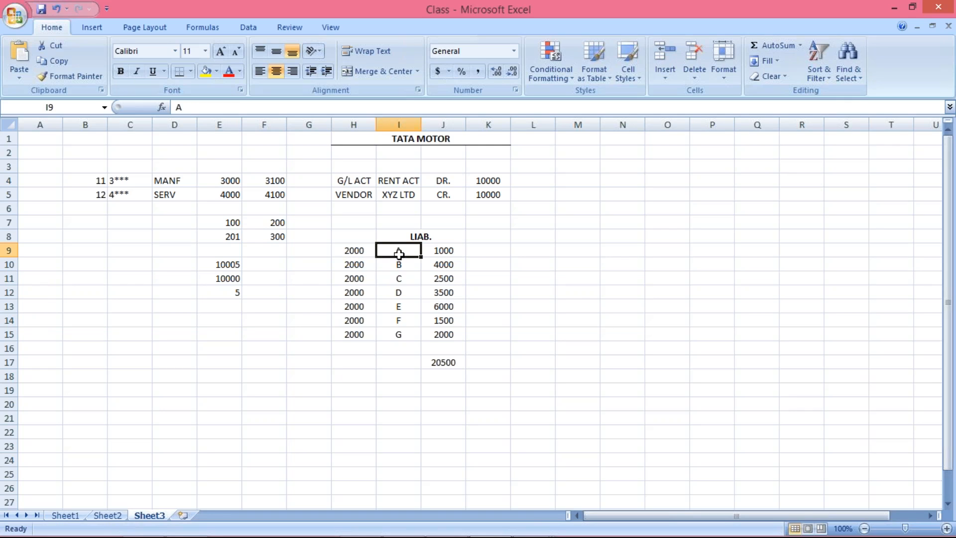
pyautogui.click(342, 246)
pyautogui.click(435, 253)
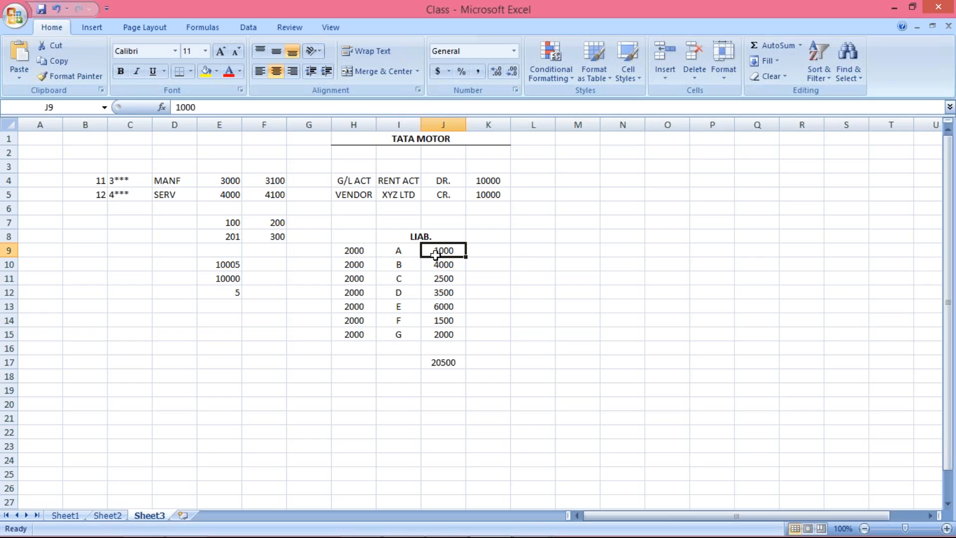
pyautogui.click(338, 252)
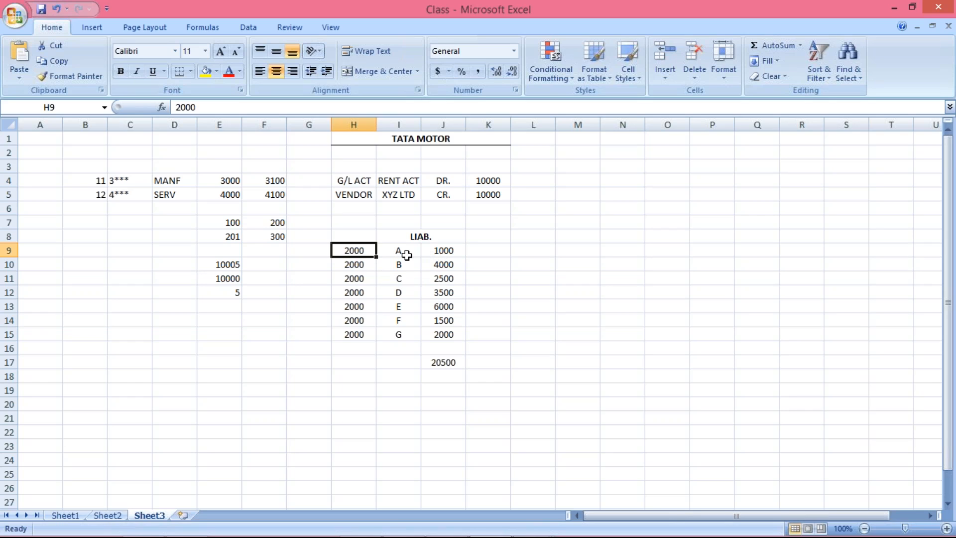
# - Examine all vendor amounts in J9:J15 and match vendors A and B with their amounts and the shared account in H9
pyautogui.moveTo(443, 252); pyautogui.dragTo(442, 330)
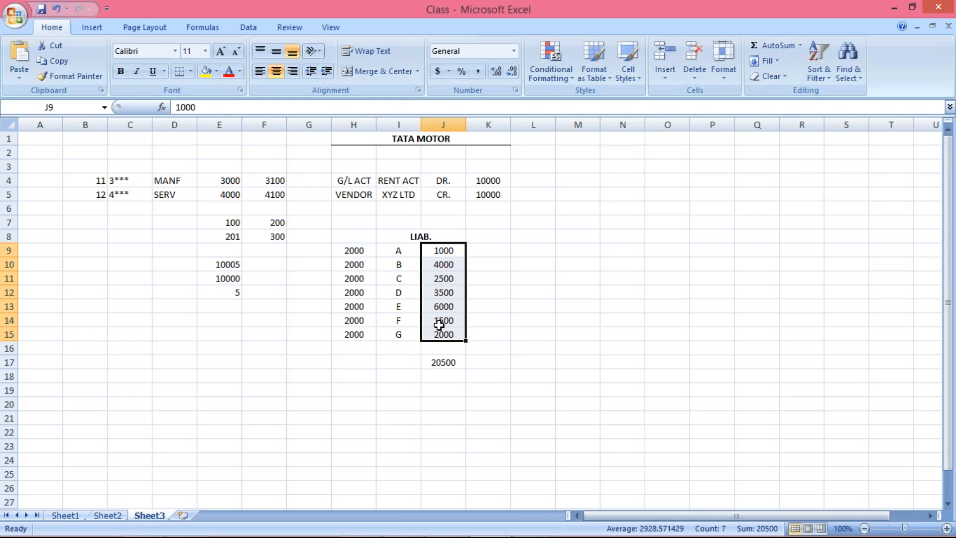
pyautogui.press('Left')
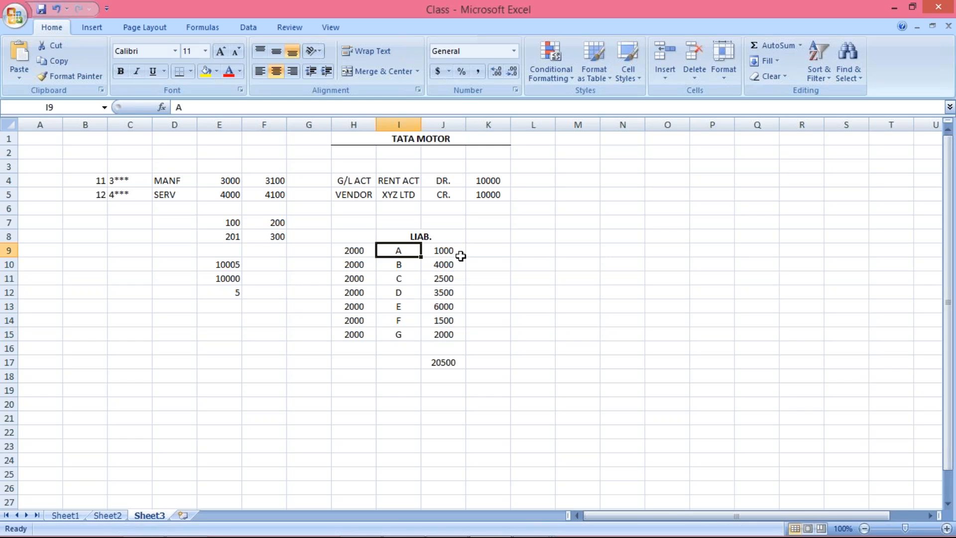
pyautogui.click(445, 249)
pyautogui.click(403, 261)
pyautogui.click(455, 265)
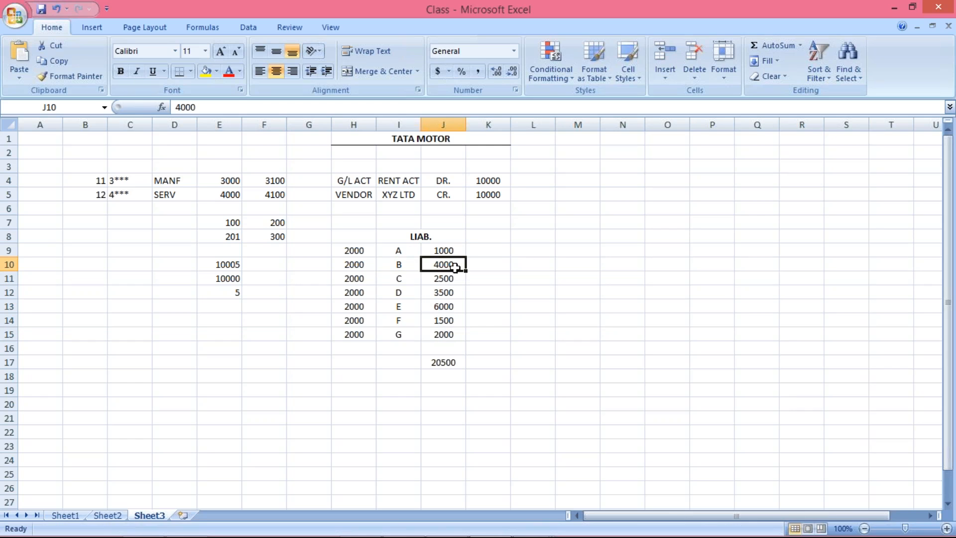
pyautogui.click(358, 251)
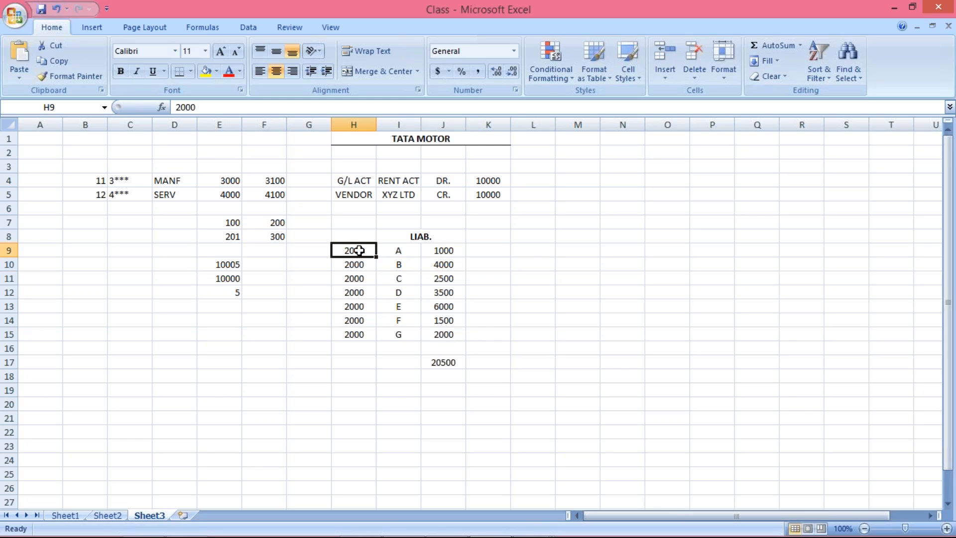
# - Enter the total 20500 in cell H17 below the shared account numbers
pyautogui.click(355, 362)
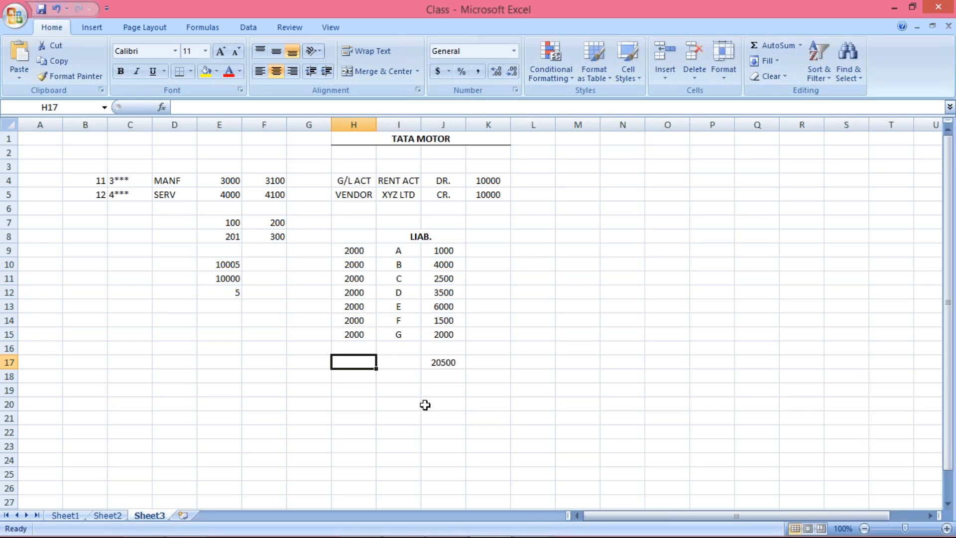
pyautogui.write('20500')
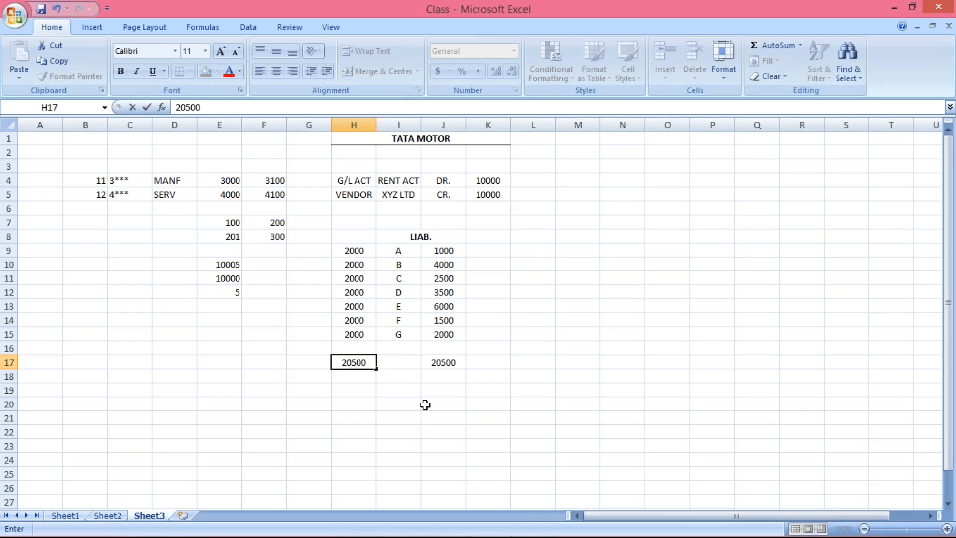
pyautogui.press('Return')
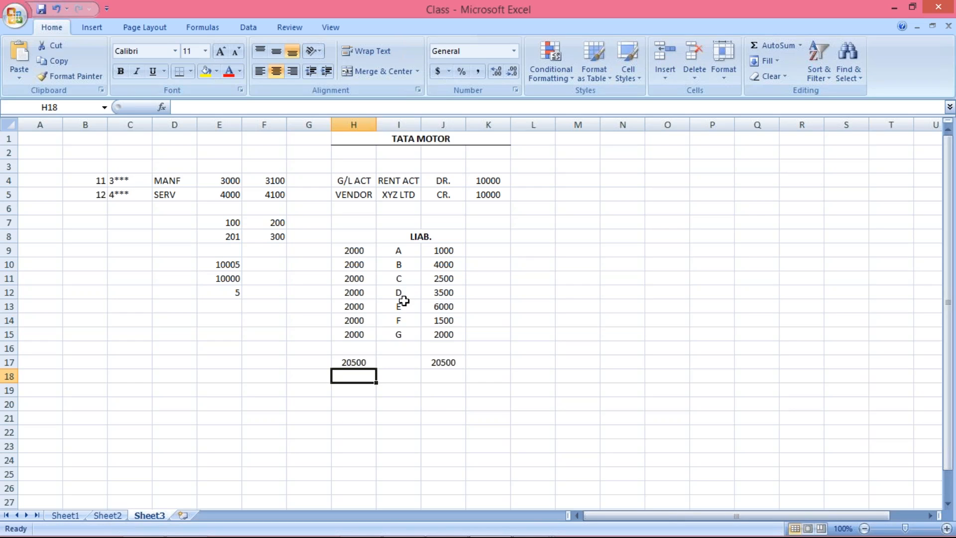
# - Compare the vendor amounts in J9:J15 with the shared account's total in H17 and the account numbers in H9:H10
pyautogui.moveTo(444, 250); pyautogui.dragTo(448, 332)
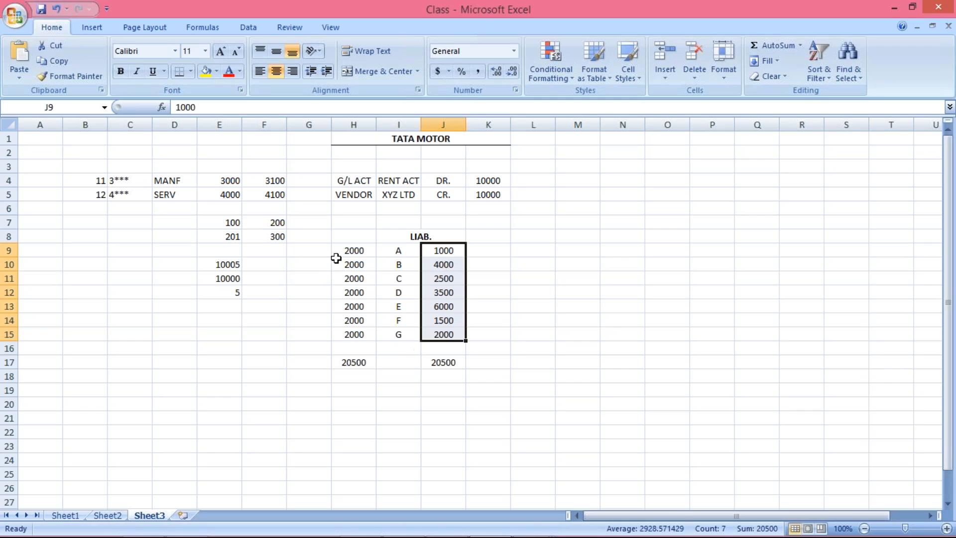
pyautogui.click(344, 333)
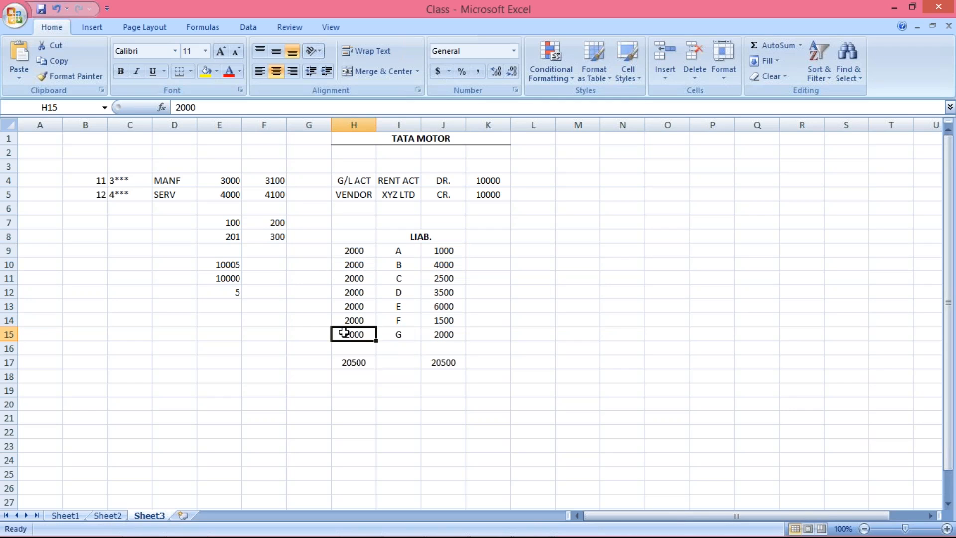
pyautogui.click(353, 363)
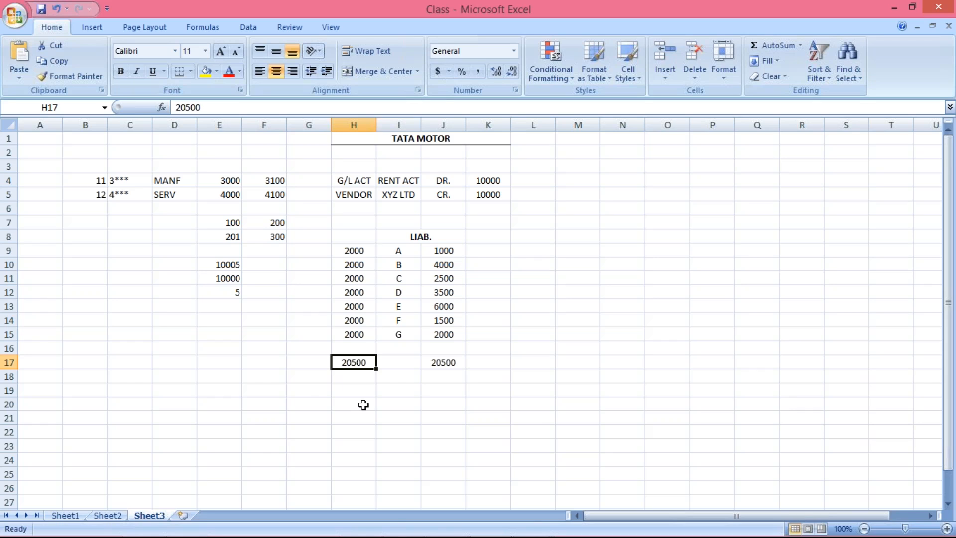
pyautogui.click(360, 250)
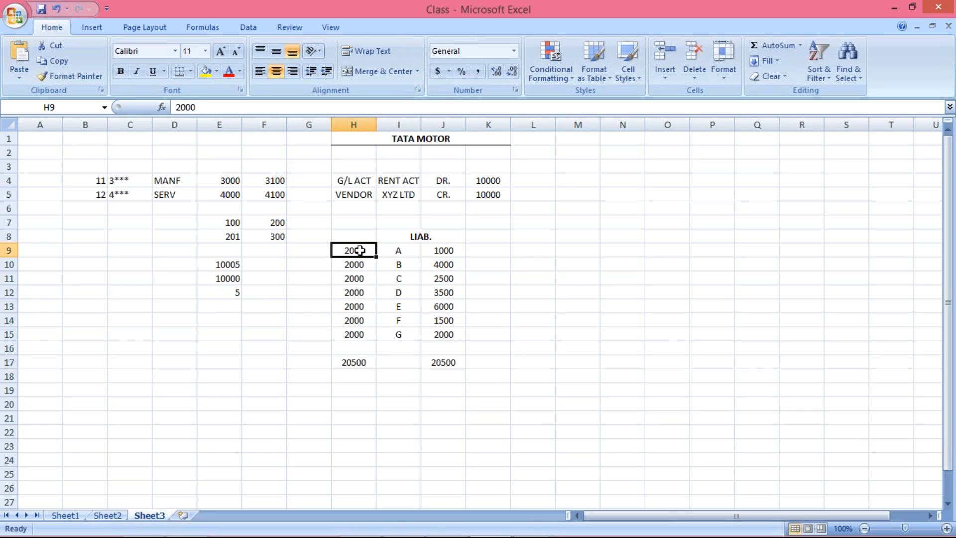
pyautogui.click(396, 249)
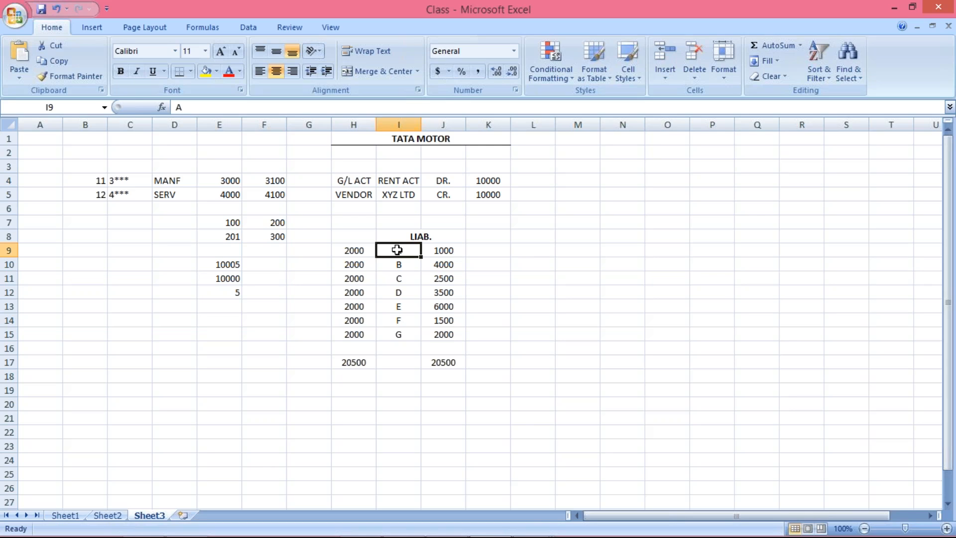
pyautogui.click(352, 250)
pyautogui.click(350, 264)
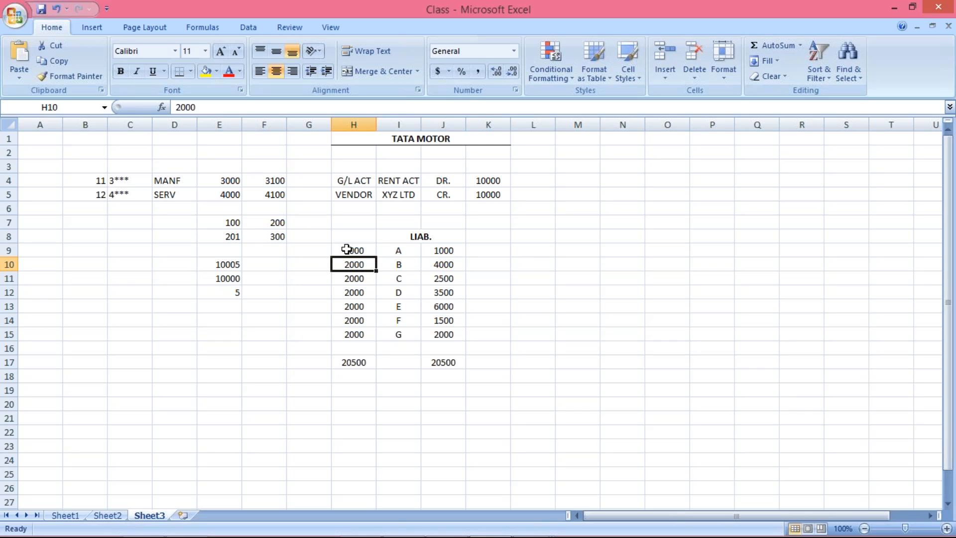
pyautogui.click(347, 250)
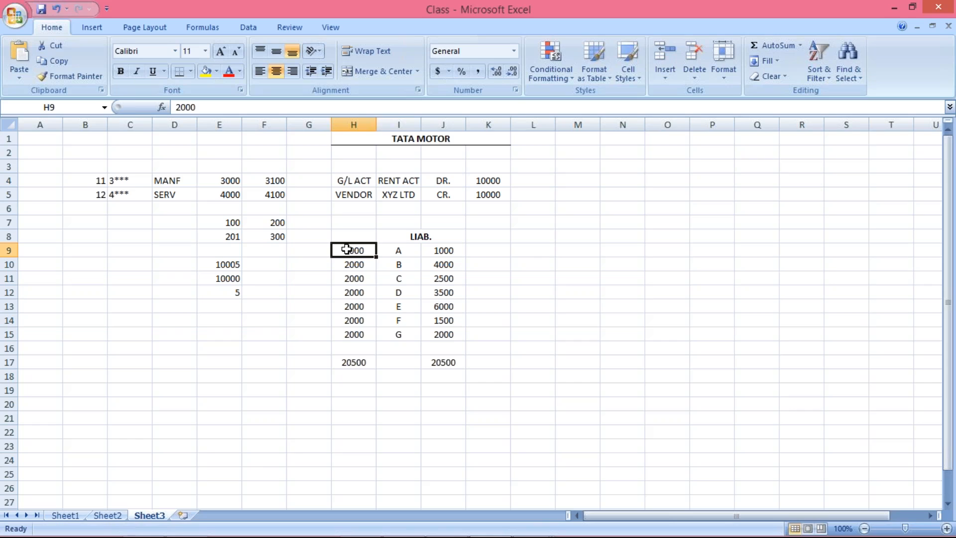
# - Examine the repeated account number across H9:H15 as a block and cell by cell for vendors A to G
pyautogui.moveTo(354, 249); pyautogui.dragTo(356, 338)
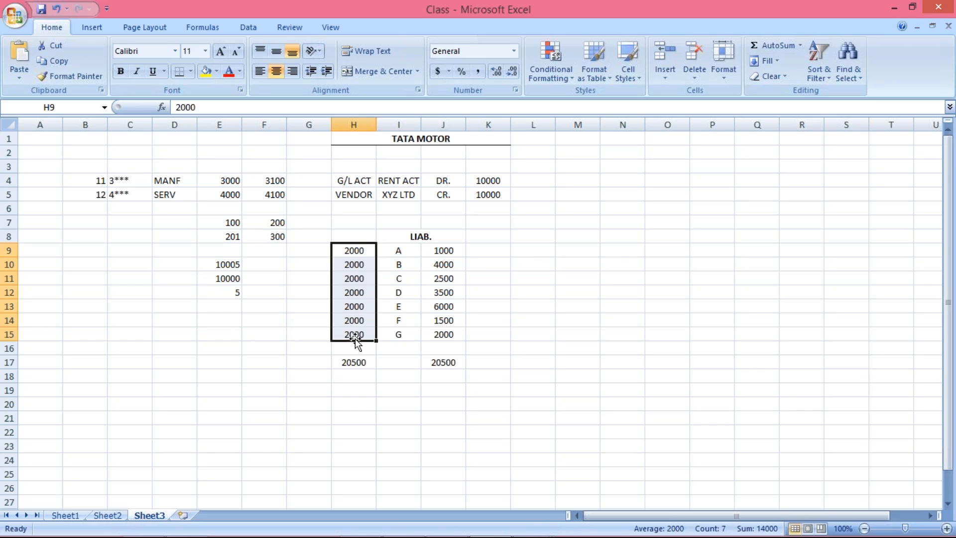
pyautogui.click(355, 251)
pyautogui.click(361, 267)
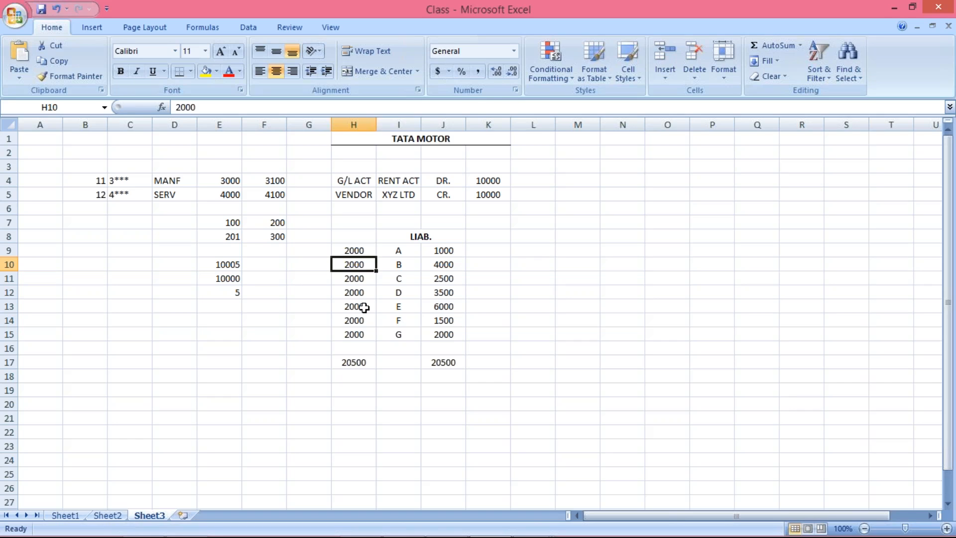
pyautogui.click(365, 258)
pyautogui.click(361, 293)
pyautogui.click(358, 316)
pyautogui.click(355, 335)
pyautogui.click(356, 316)
pyautogui.click(357, 304)
pyautogui.click(357, 287)
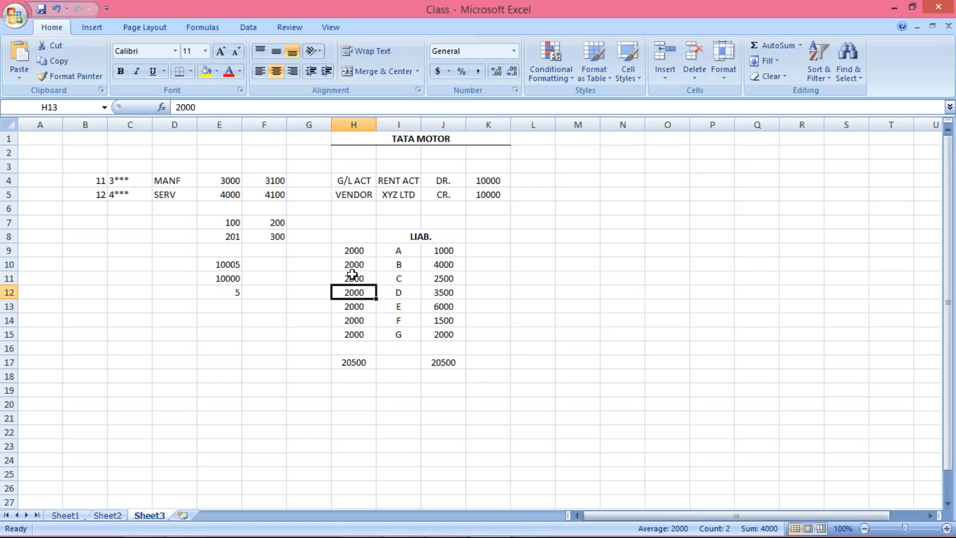
pyautogui.click(355, 276)
pyautogui.click(346, 309)
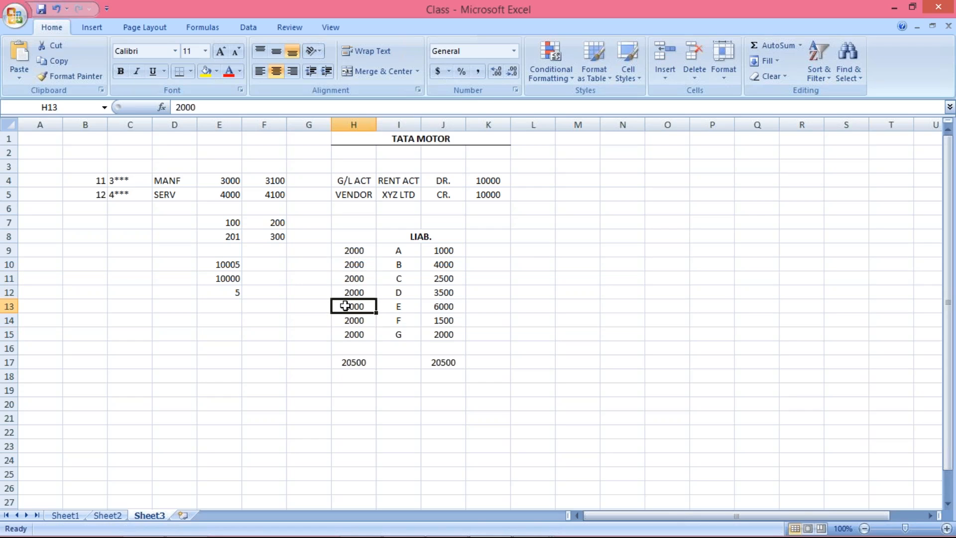
pyautogui.click(348, 252)
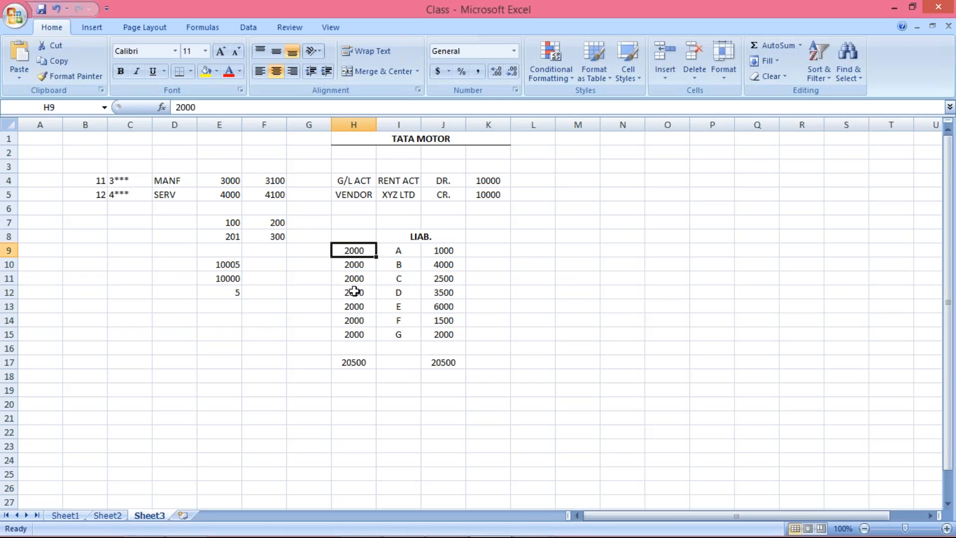
pyautogui.click(353, 291)
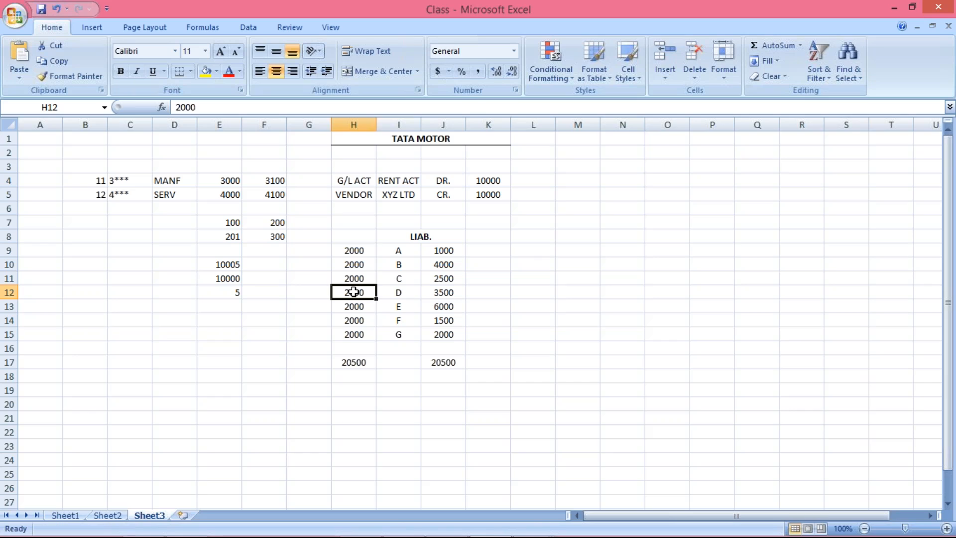
# - Compare the account numbers in H9:H14 and the vendor amounts in J9:J15 with the shared account's total in H17
pyautogui.click(368, 250)
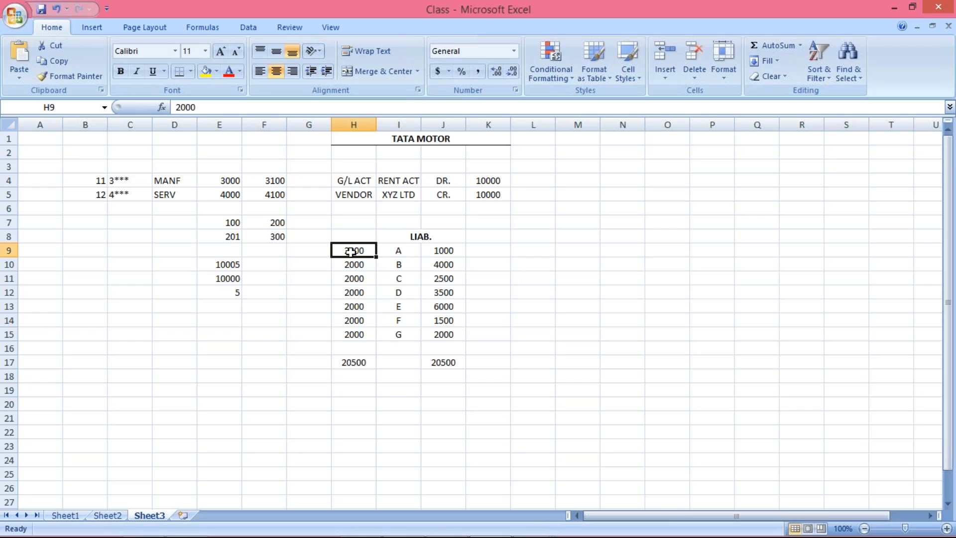
pyautogui.click(351, 275)
pyautogui.click(356, 318)
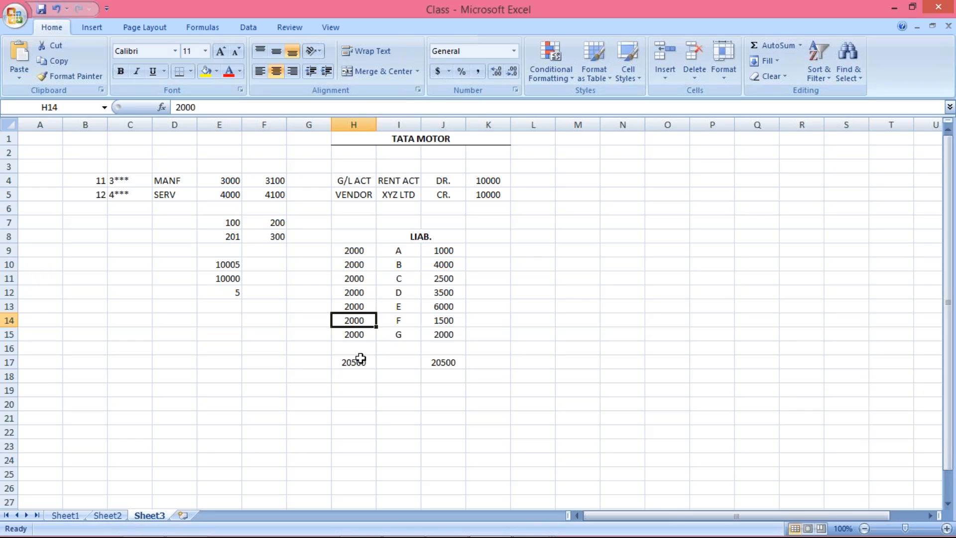
pyautogui.moveTo(438, 253); pyautogui.dragTo(427, 336)
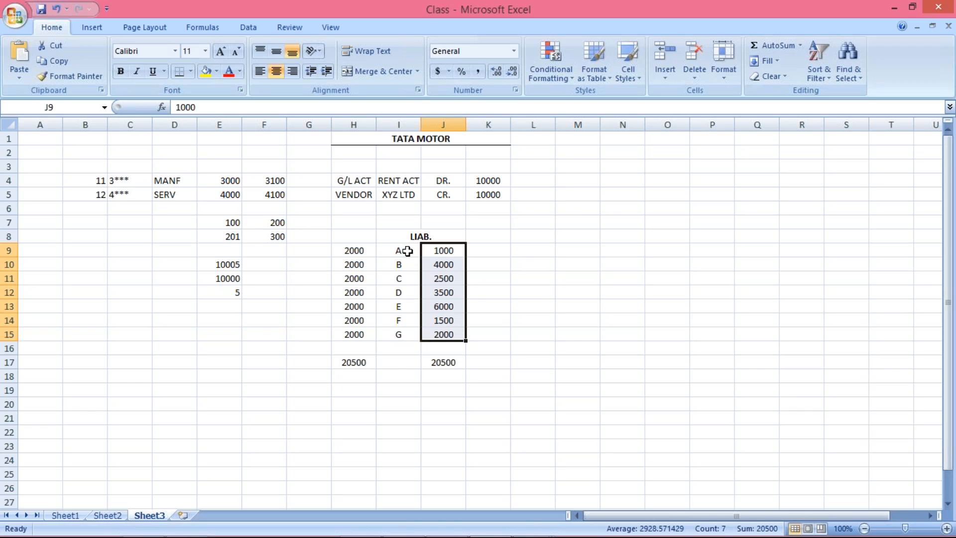
pyautogui.click(353, 360)
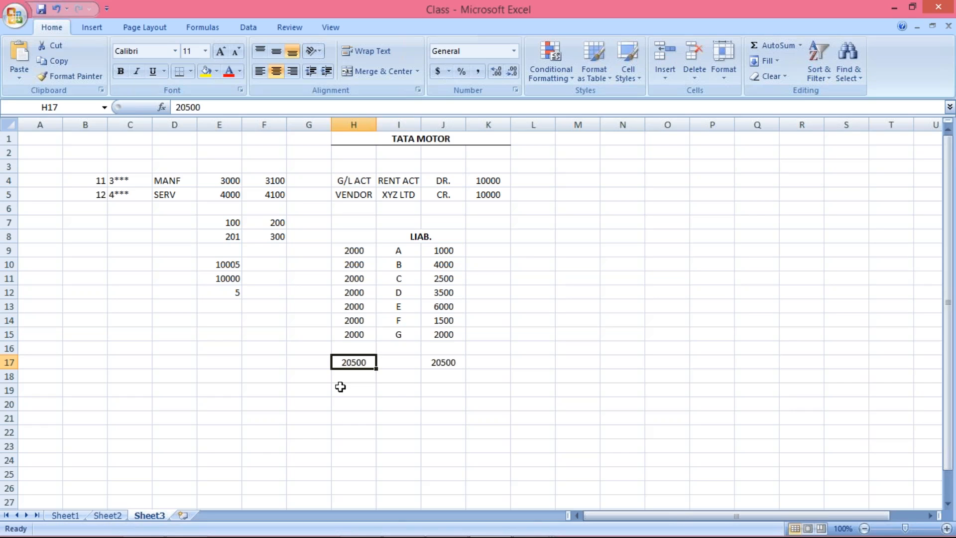
# - Enter the heading RECN. in cell H8 above the account numbers and make it bold
pyautogui.click(349, 234)
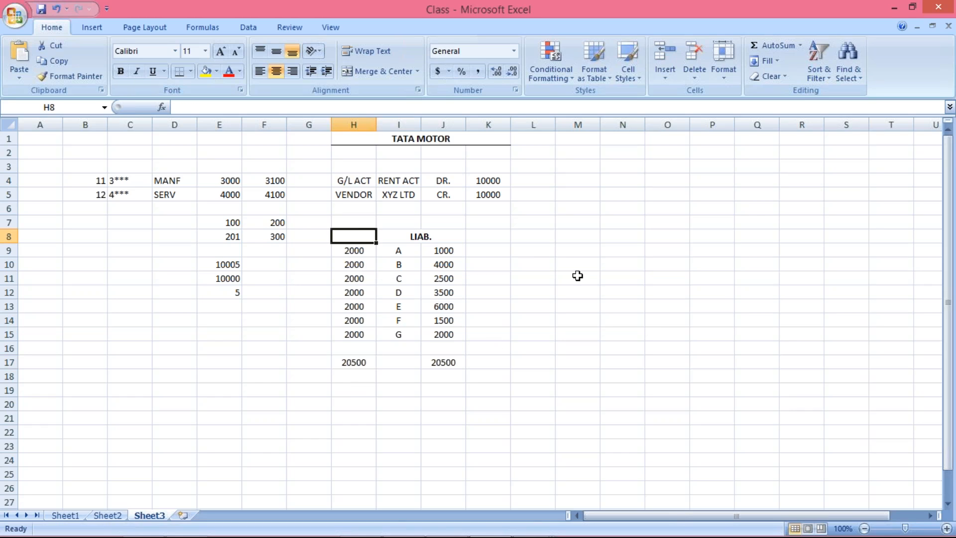
pyautogui.write('RE')
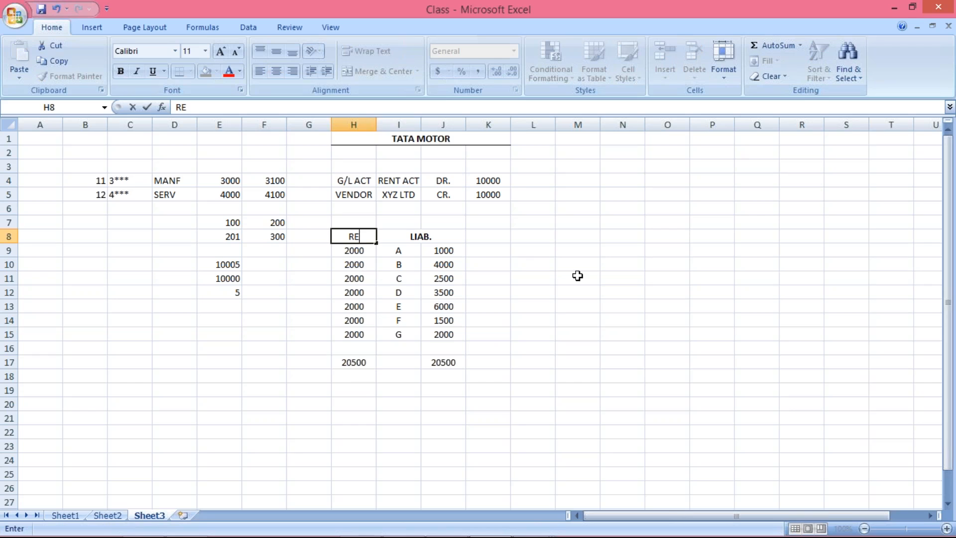
pyautogui.write('CN.')
pyautogui.press('Return')
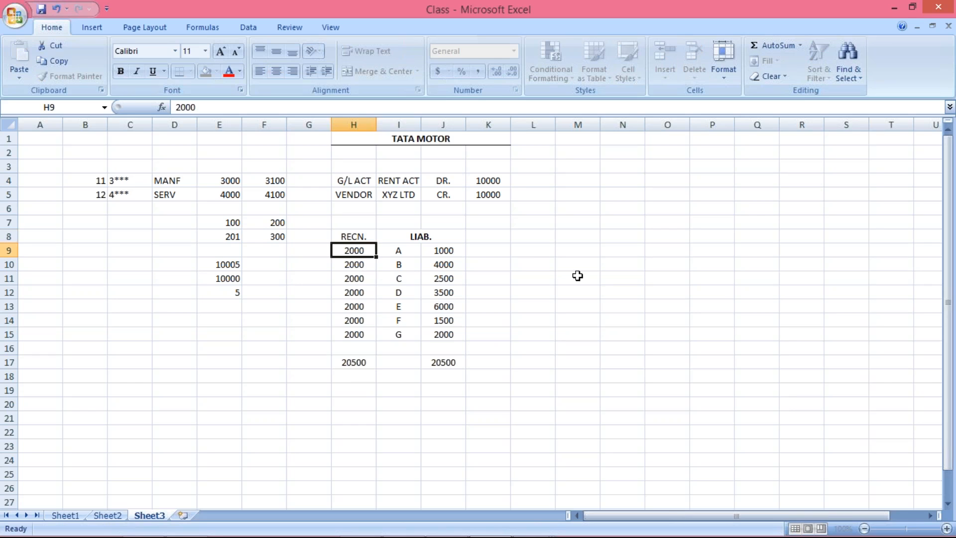
pyautogui.click(348, 237)
pyautogui.hotkey('ctrl', 'b')
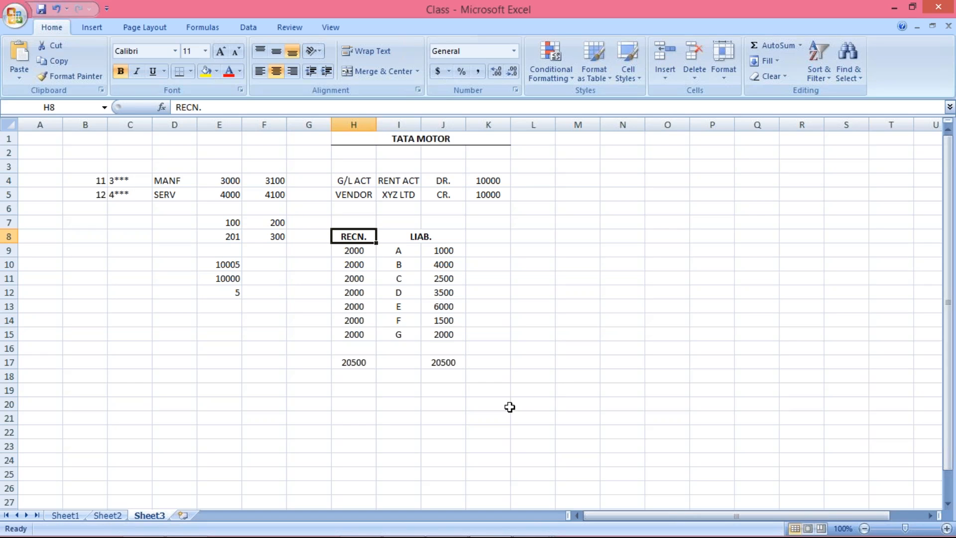
# - Switch to SAP, check the Customer/Vendor Tolerances session, and open a new logon screen through SAP Logon 740
pyautogui.moveTo(463, 536)
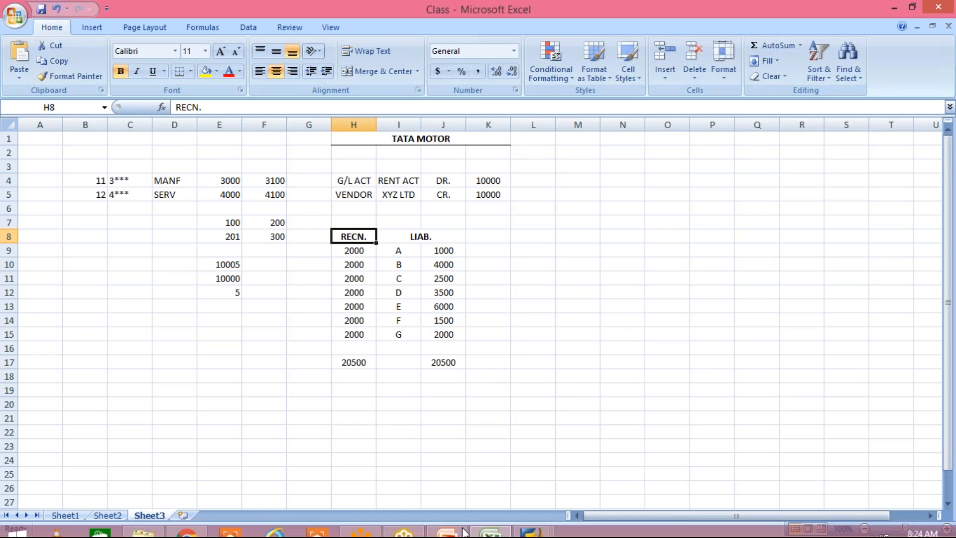
pyautogui.click(548, 526)
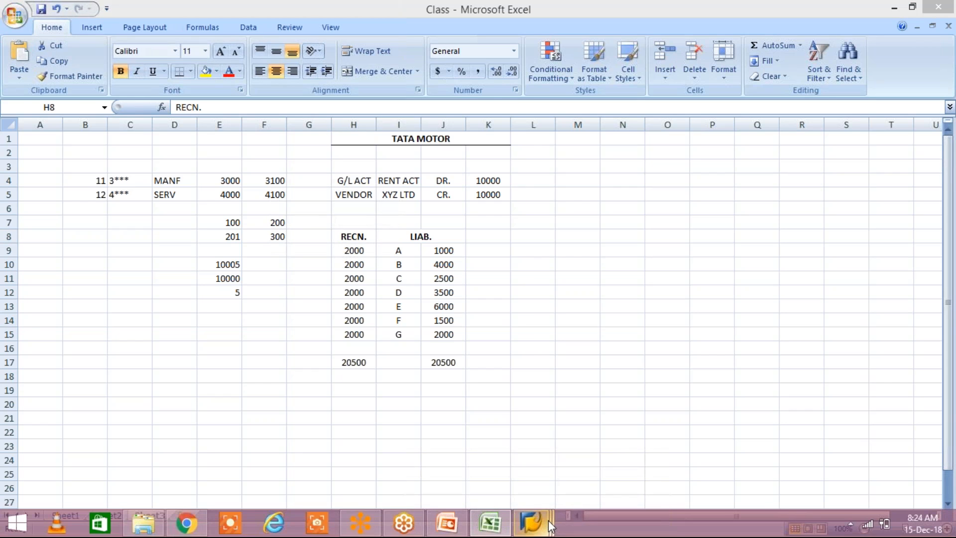
pyautogui.moveTo(548, 523)
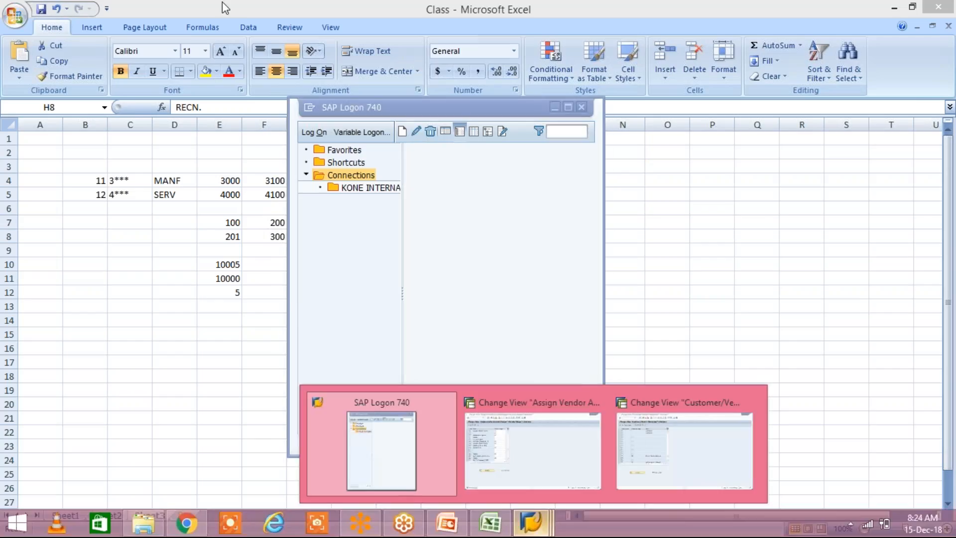
pyautogui.click(684, 450)
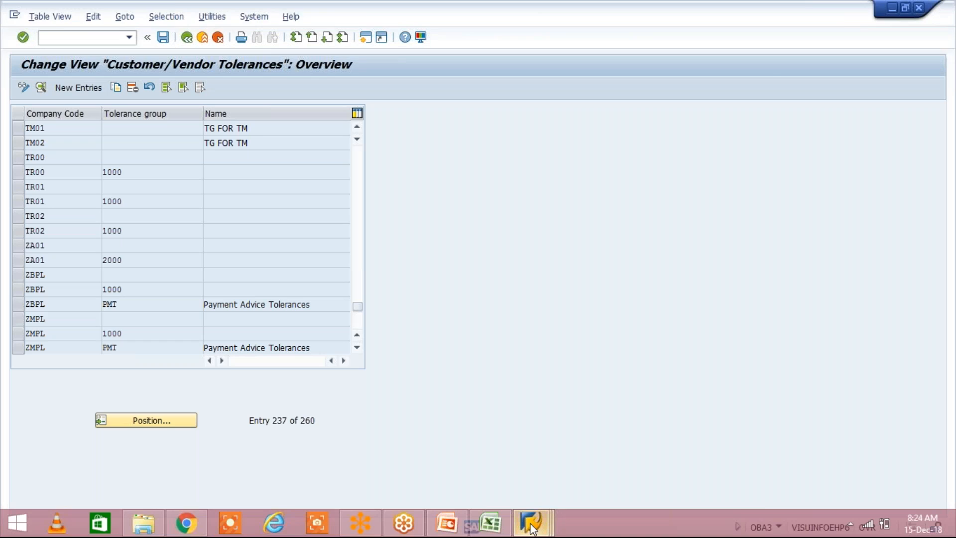
pyautogui.click(533, 529)
pyautogui.click(382, 451)
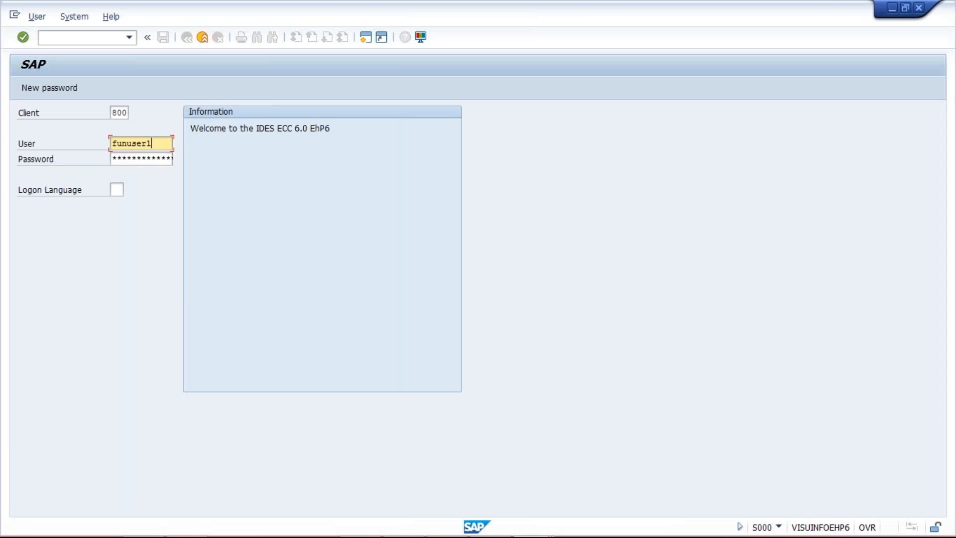
# - Log on to client 800 with the account password, ending any other logons in the system, and decline the detailed error description
pyautogui.click(141, 158)
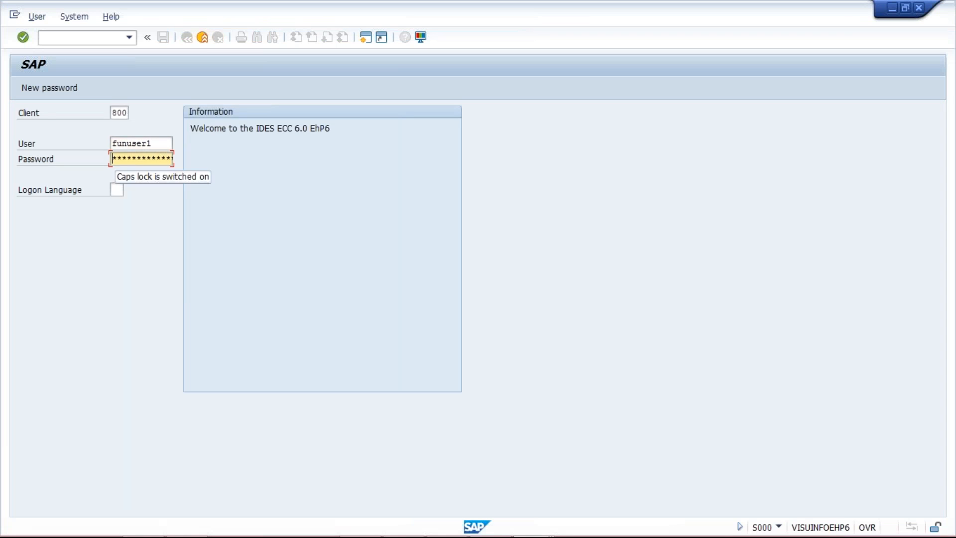
pyautogui.press('Right')
pyautogui.press('Right')
pyautogui.press('Right')
pyautogui.press('Right')
pyautogui.press('Right')
pyautogui.press('Right')
pyautogui.press('Right')
pyautogui.press('Right')
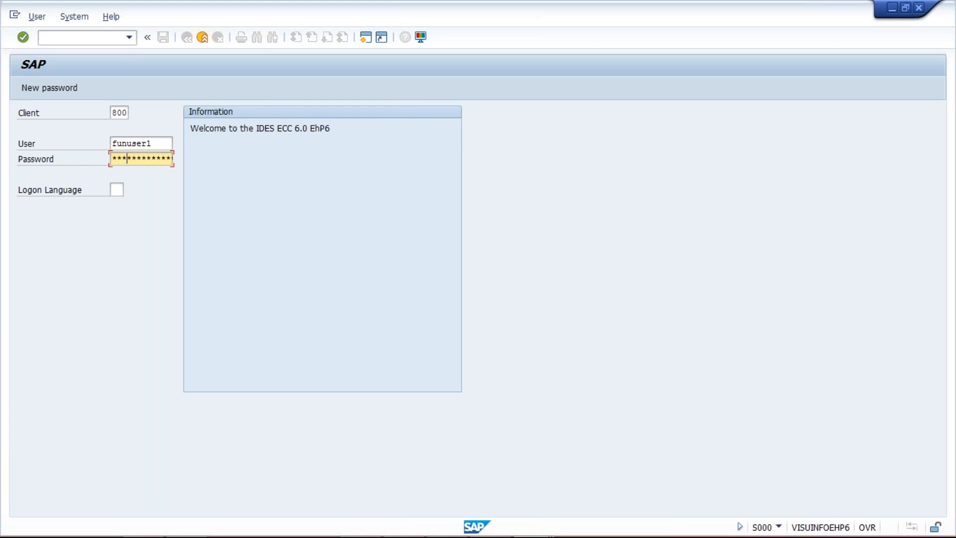
pyautogui.press('Return')
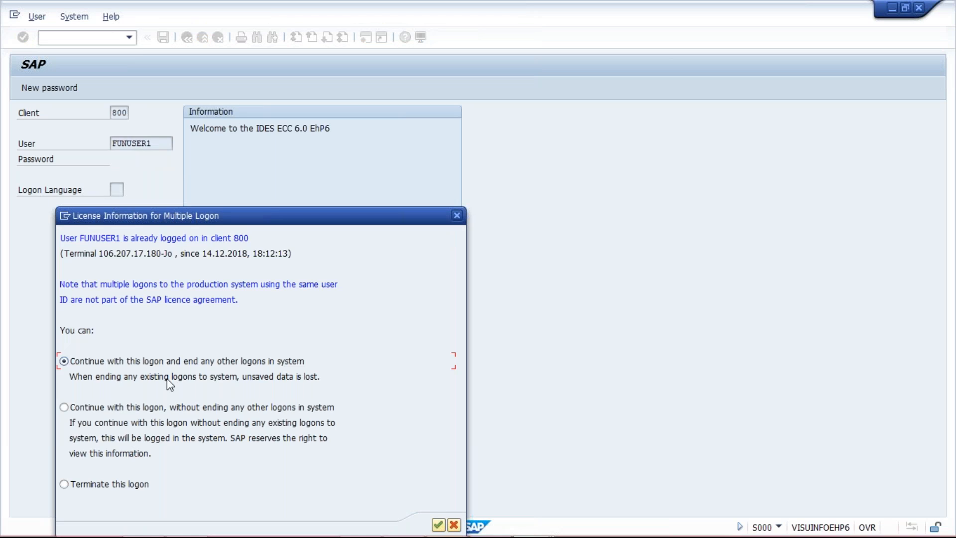
pyautogui.press('Return')
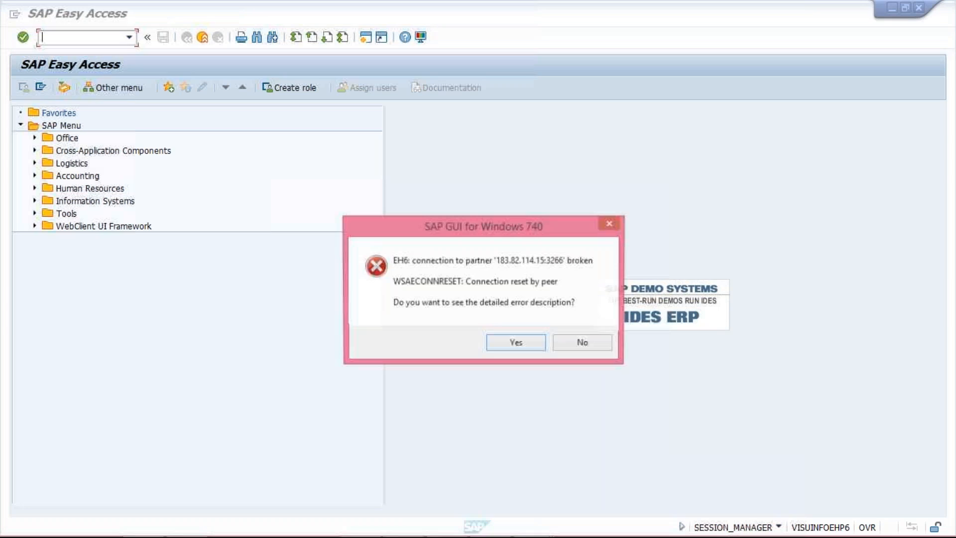
pyautogui.click(582, 343)
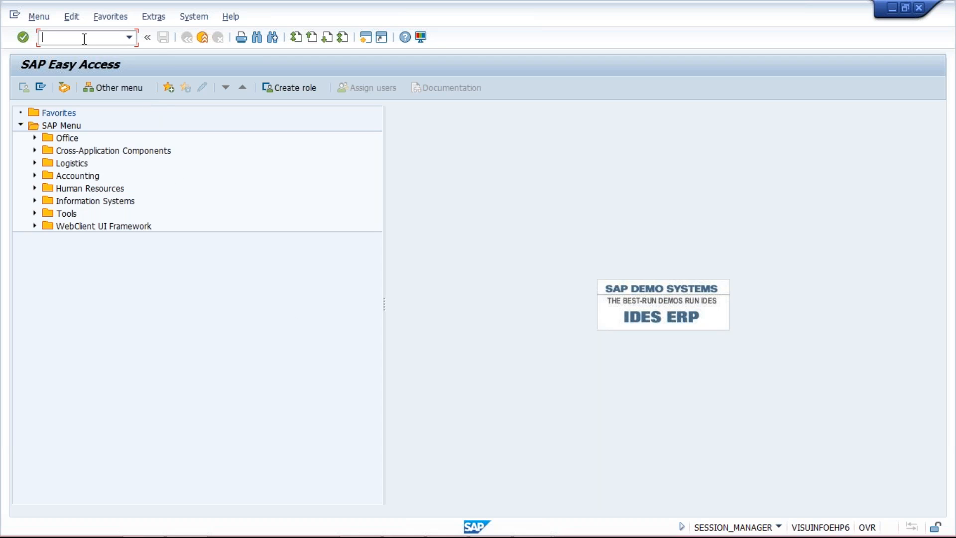
# - Open transaction FS00 to edit G/L accounts centrally
pyautogui.write('f')
pyautogui.press('BackSpace')
pyautogui.write('FS00')
pyautogui.press('Return')
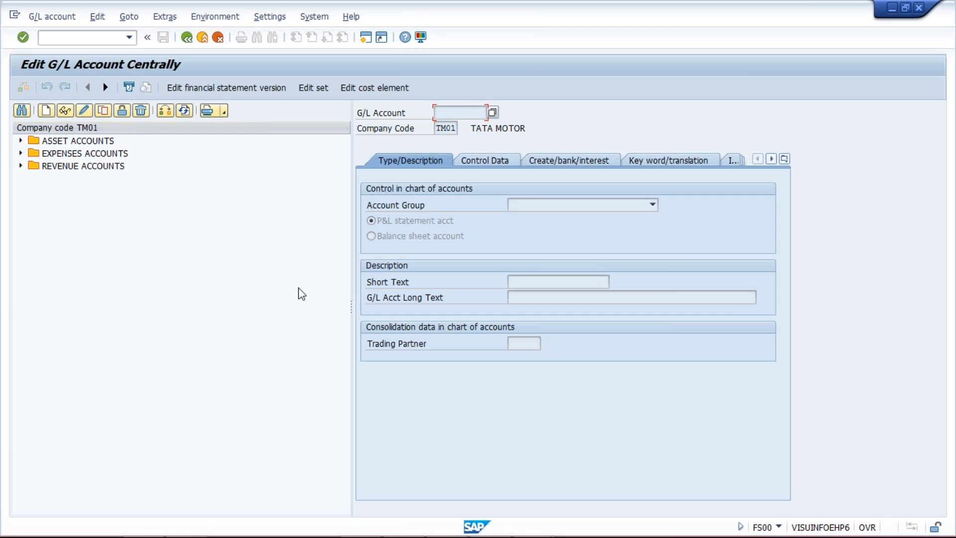
# - Switch to the Class workbook in Excel and examine the reconciliation account numbers in H9:H15
pyautogui.moveTo(436, 527)
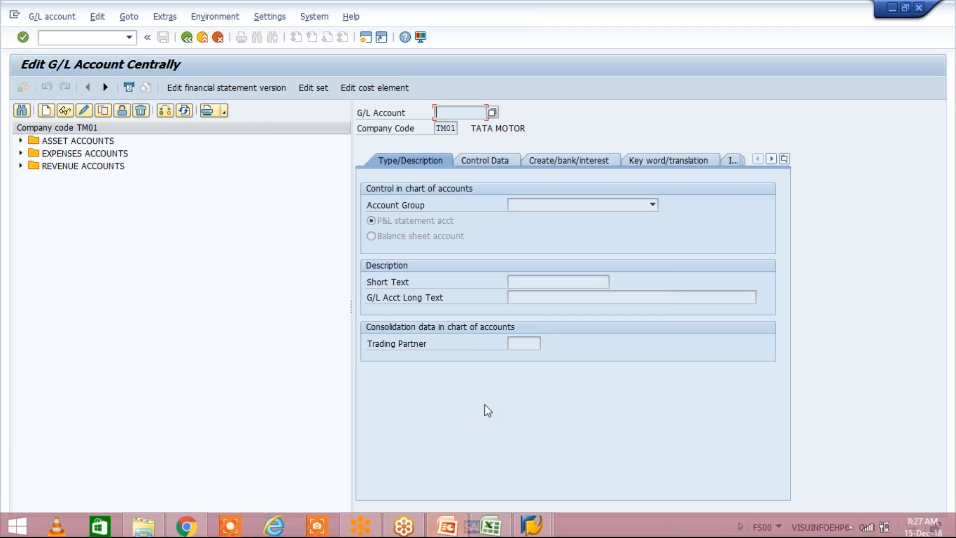
pyautogui.click(491, 523)
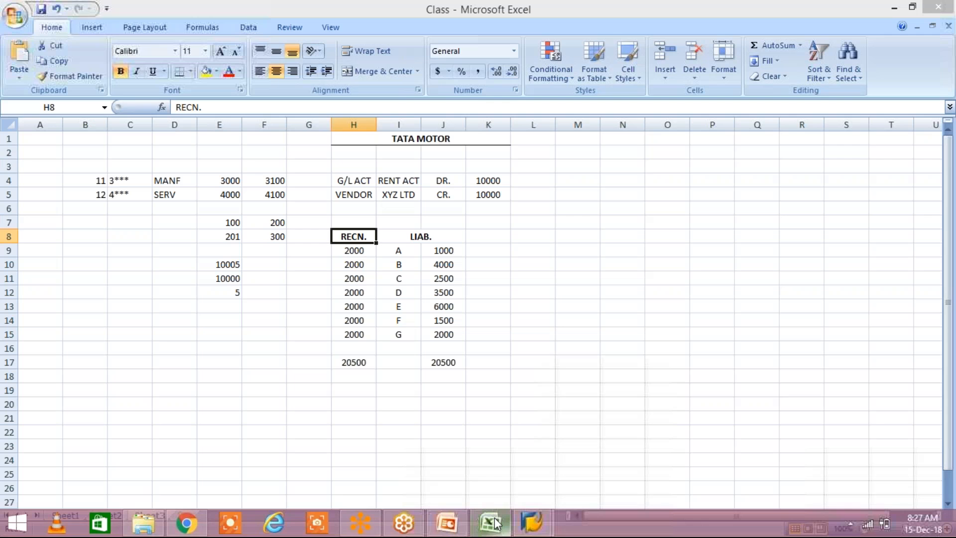
pyautogui.click(360, 250)
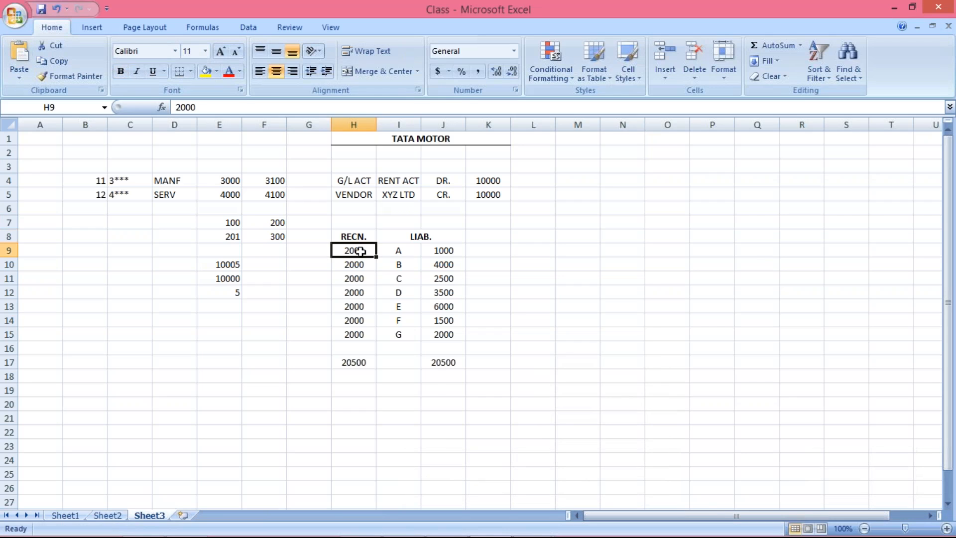
pyautogui.moveTo(359, 250); pyautogui.dragTo(397, 310)
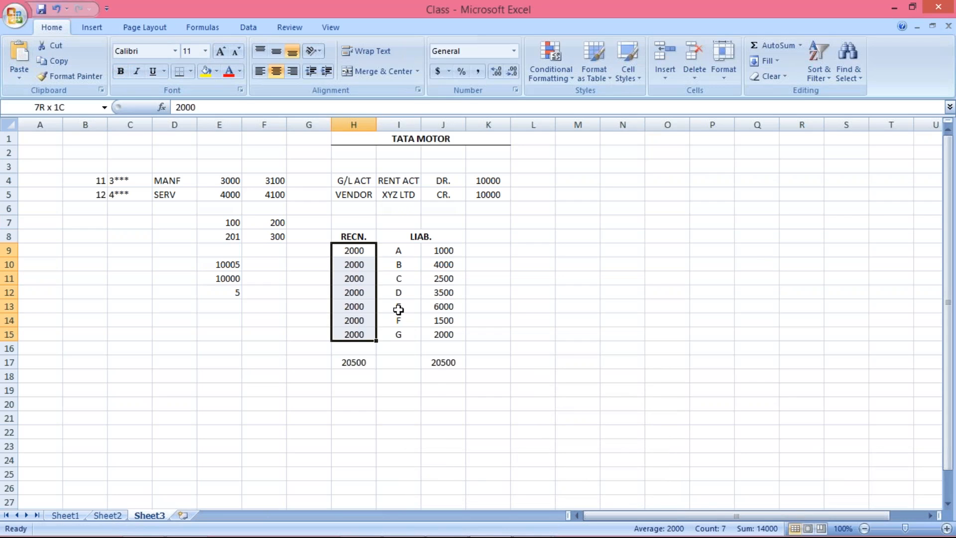
# - Fill the cells of vendors A to D (I9:I12) yellow and those of vendors E to G (I13:I15) blue
pyautogui.moveTo(409, 254); pyautogui.dragTo(412, 289)
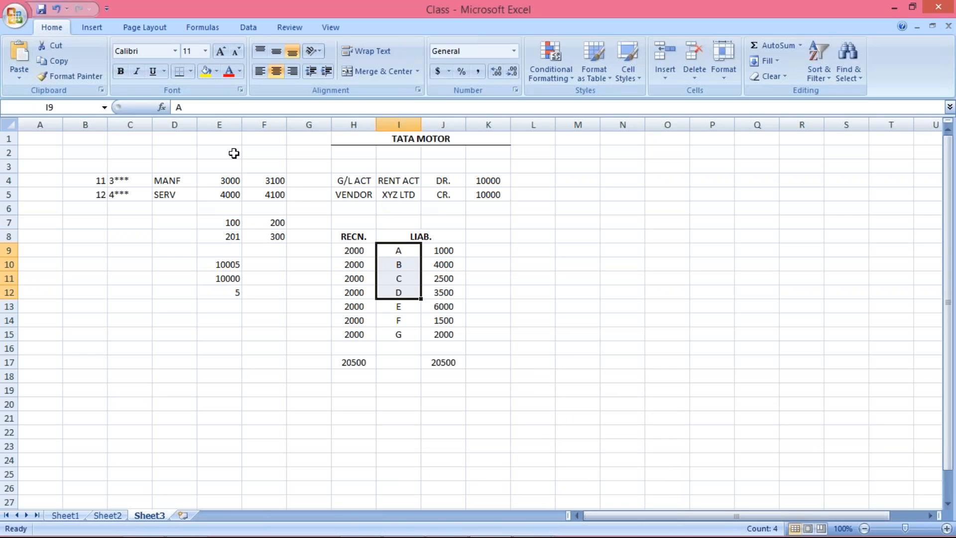
pyautogui.click(205, 72)
pyautogui.click(573, 307)
pyautogui.moveTo(391, 309); pyautogui.dragTo(398, 336)
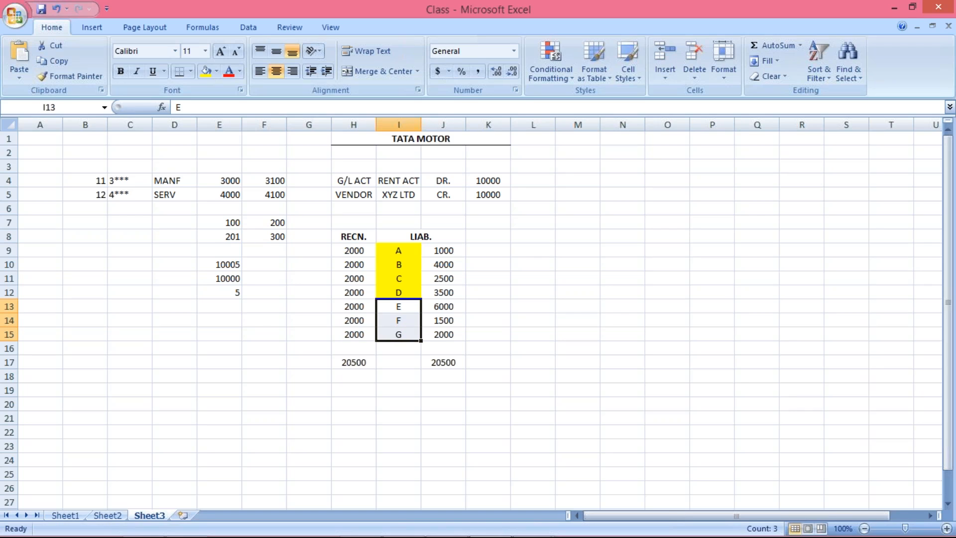
pyautogui.click(217, 72)
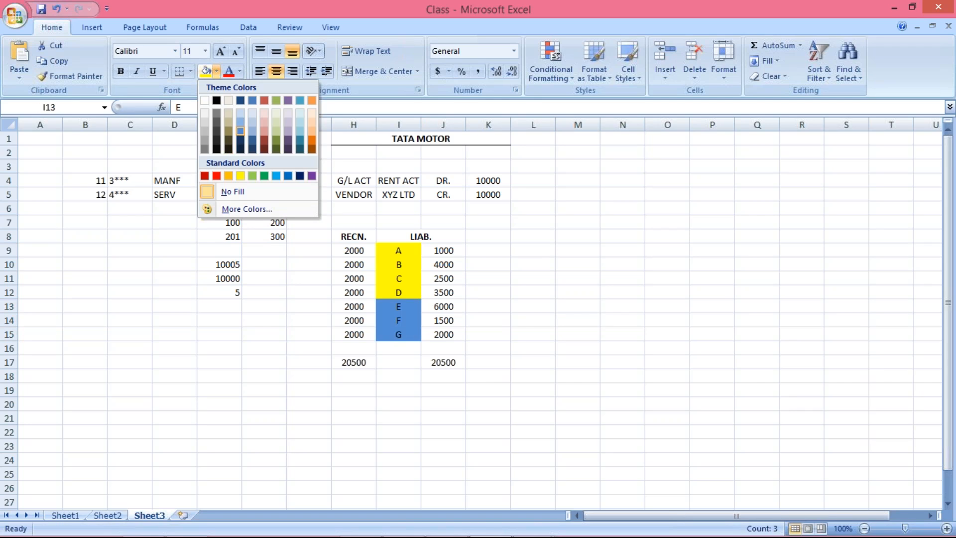
pyautogui.click(240, 131)
pyautogui.click(577, 264)
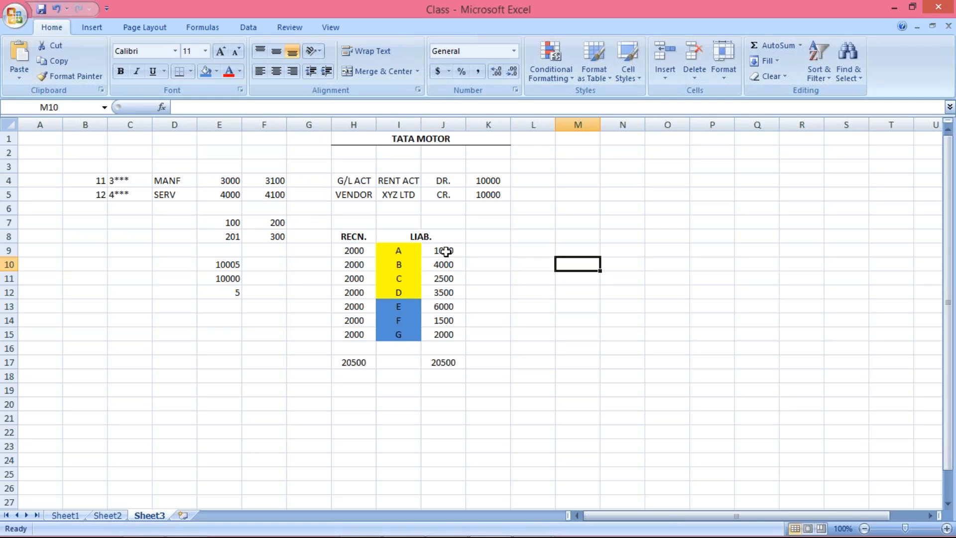
# - Examine the amounts of the yellow and blue vendor groups separately, along with the account numbers in H9:H12
pyautogui.moveTo(447, 251); pyautogui.dragTo(448, 292)
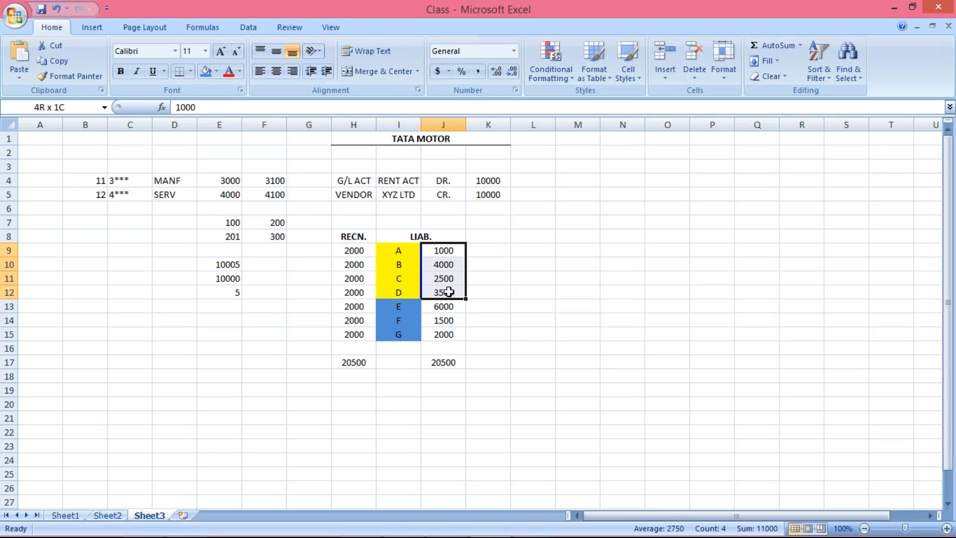
pyautogui.moveTo(449, 292); pyautogui.dragTo(448, 294)
pyautogui.click(490, 248)
pyautogui.moveTo(442, 250); pyautogui.dragTo(451, 332)
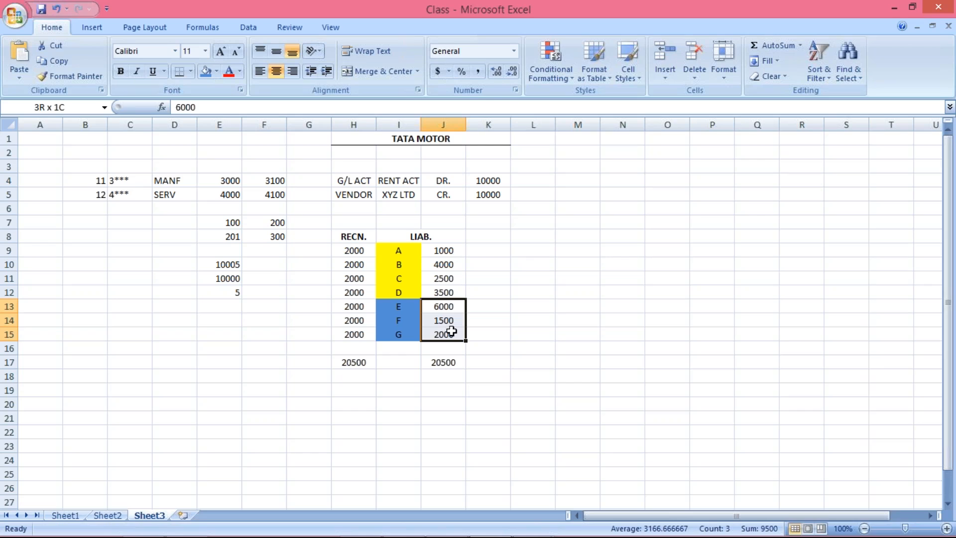
pyautogui.moveTo(451, 331); pyautogui.dragTo(449, 333)
pyautogui.click(361, 251)
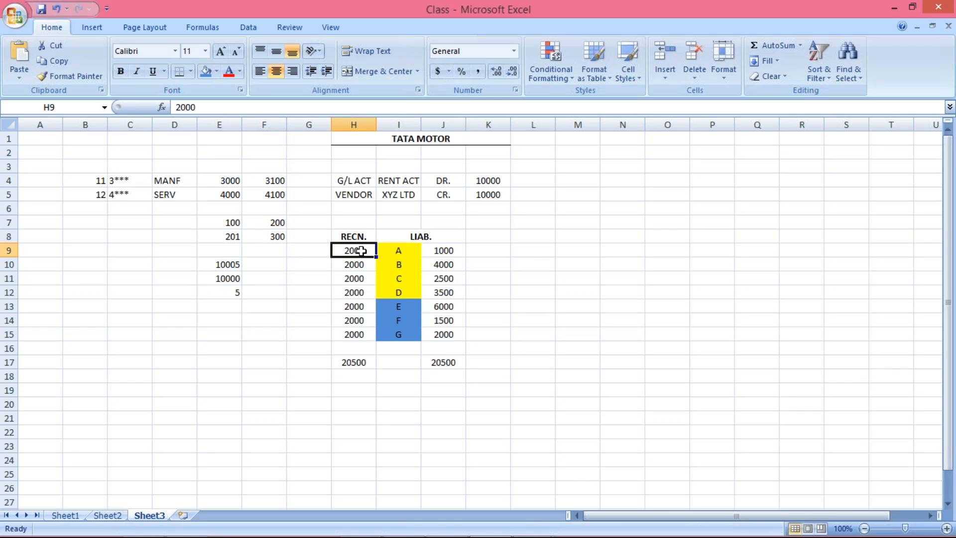
pyautogui.moveTo(363, 249); pyautogui.dragTo(365, 292)
# - Set the reconciliation account of vendors E to G in H13:H15 to 2001
pyautogui.click(357, 306)
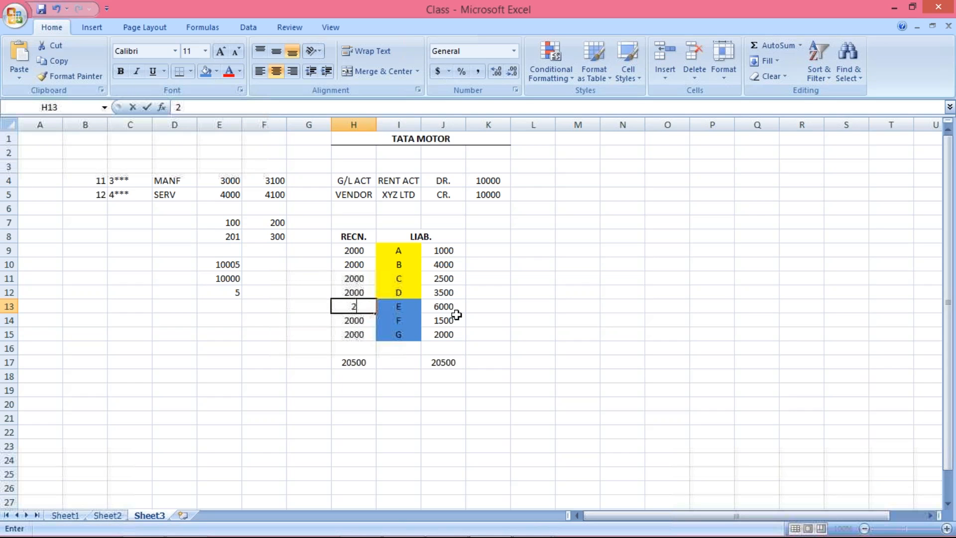
pyautogui.write('001')
pyautogui.press('Return')
pyautogui.press('Up')
pyautogui.moveTo(351, 306); pyautogui.dragTo(359, 334)
pyautogui.hotkey('ctrl', 'd')
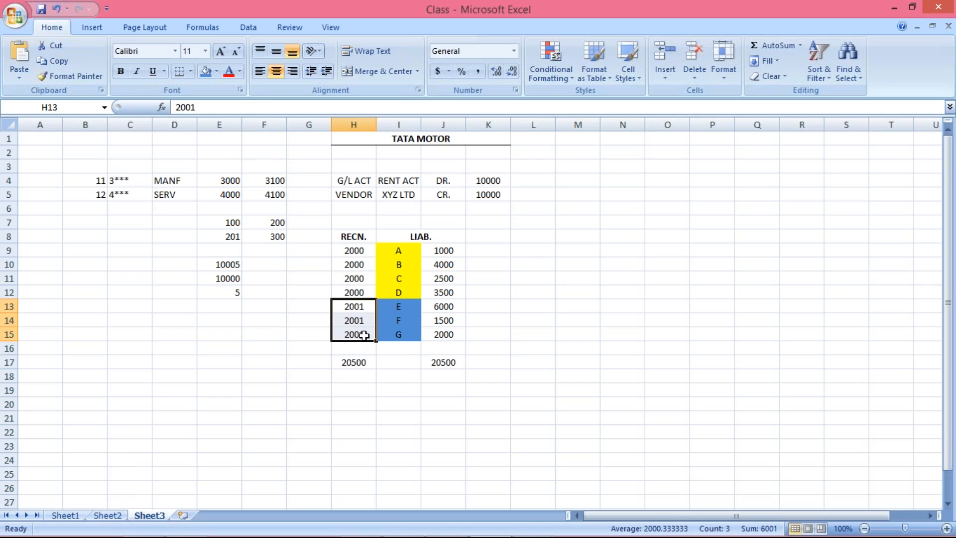
# - Delete the totals in H17:J17 below the vendor table
pyautogui.click(401, 387)
pyautogui.moveTo(354, 361); pyautogui.dragTo(448, 367)
pyautogui.press('Delete')
pyautogui.click(398, 418)
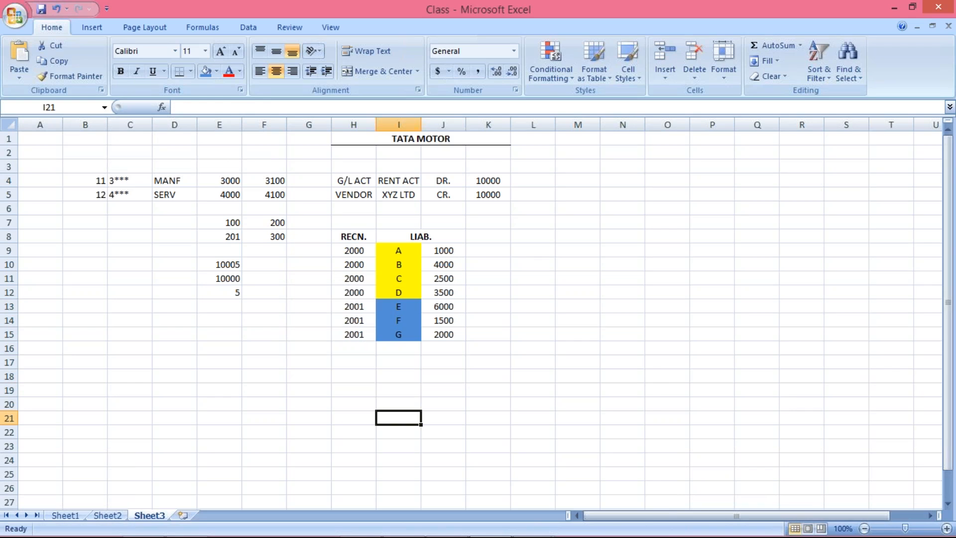
# - Examine the amounts of the vendors under accounts 2000 and 2001 separately, and the reconciliation account column H9:H15
pyautogui.click(354, 253)
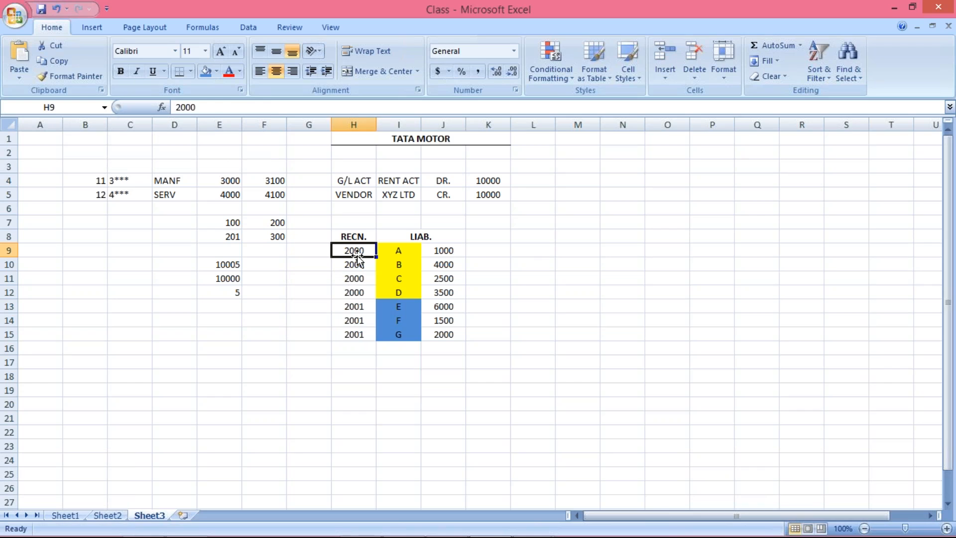
pyautogui.moveTo(448, 252); pyautogui.dragTo(450, 292)
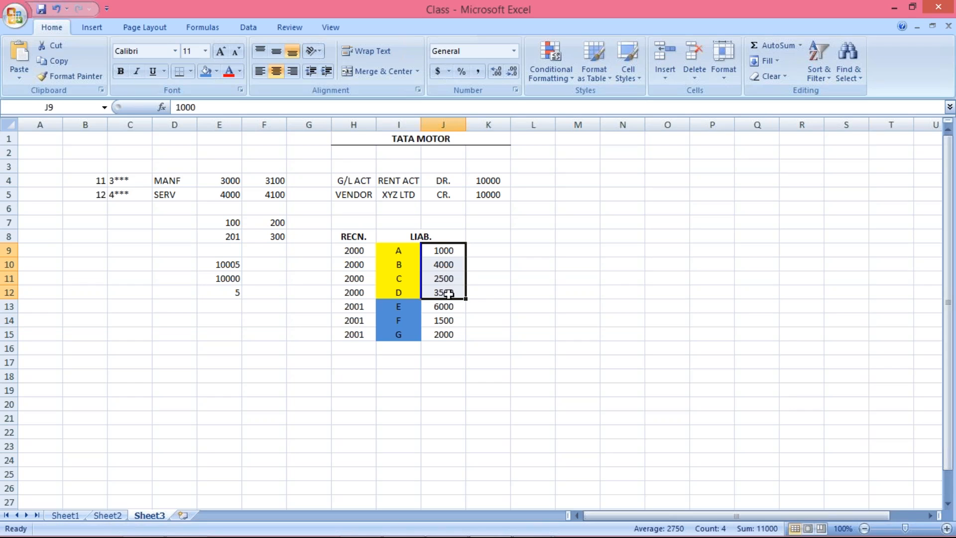
pyautogui.click(354, 308)
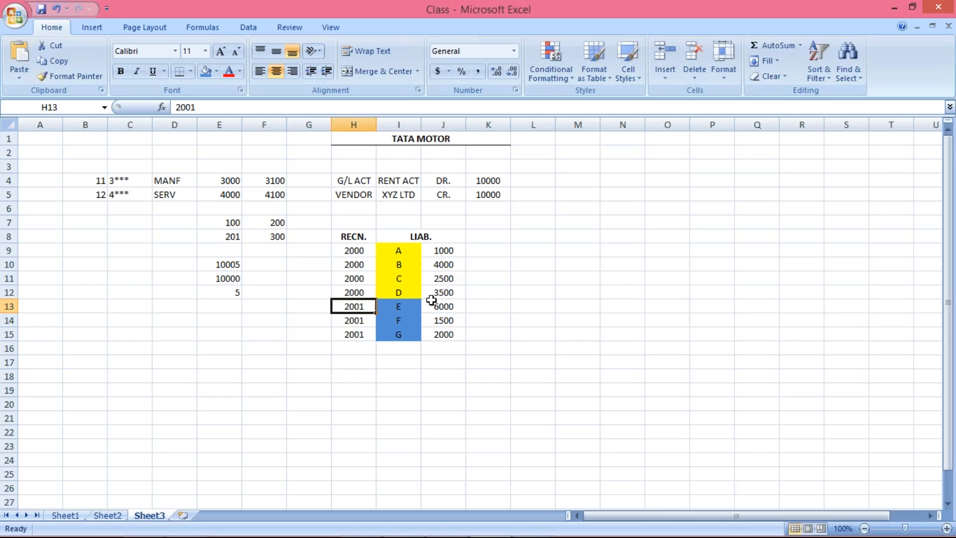
pyautogui.moveTo(444, 312); pyautogui.dragTo(443, 335)
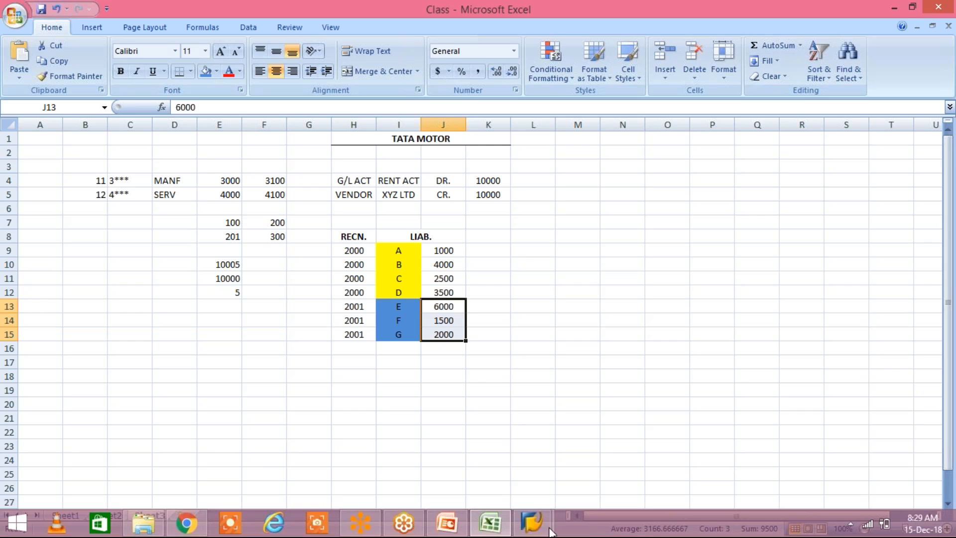
pyautogui.click(304, 251)
pyautogui.moveTo(348, 249); pyautogui.dragTo(348, 330)
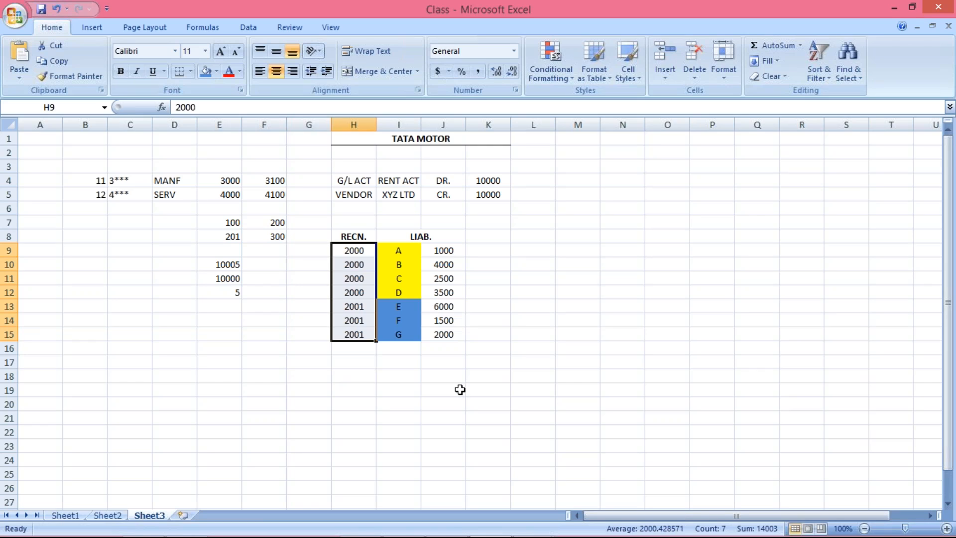
# - Switch to SAP's Edit G/L Account Centrally, check the TM01 account folders and start creating a new G/L account
pyautogui.moveTo(553, 530)
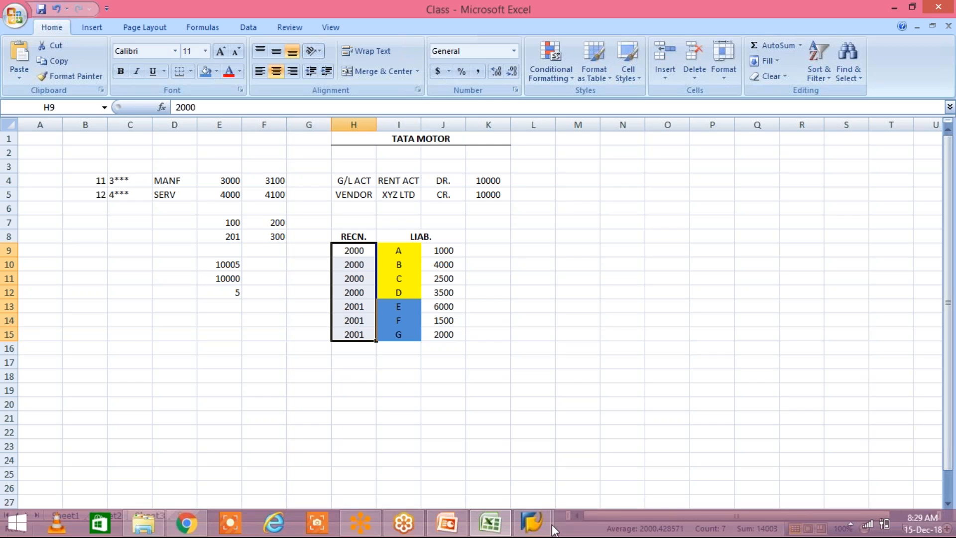
pyautogui.click(548, 521)
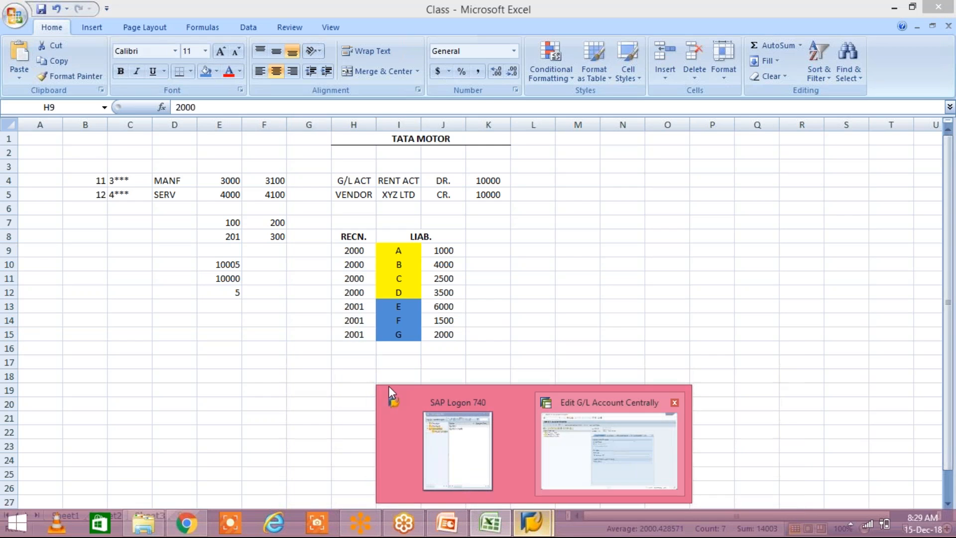
pyautogui.click(608, 448)
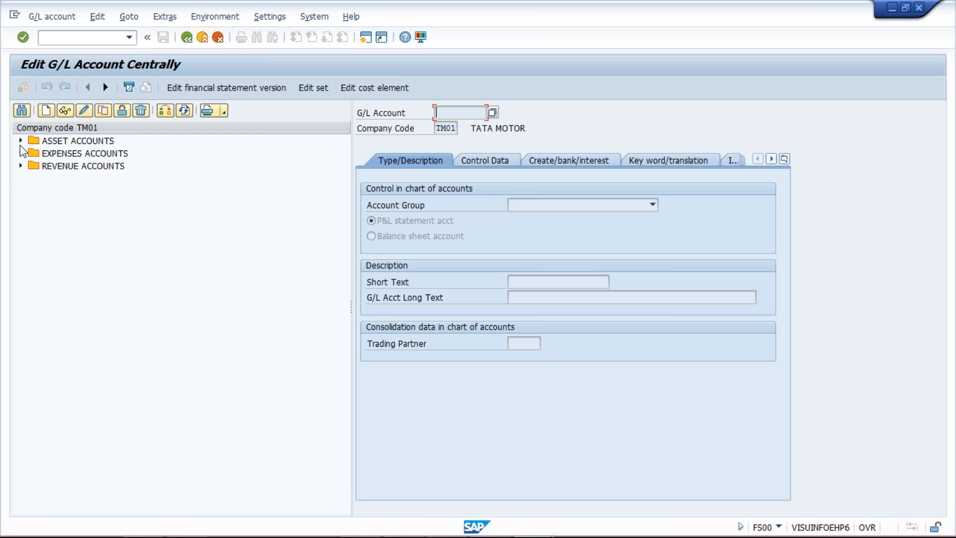
pyautogui.click(62, 141)
pyautogui.click(77, 154)
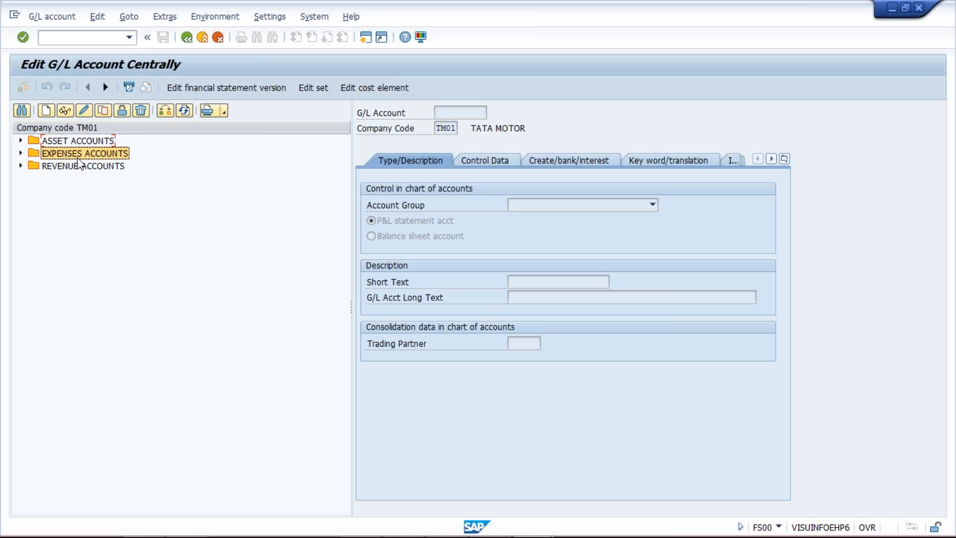
pyautogui.click(79, 167)
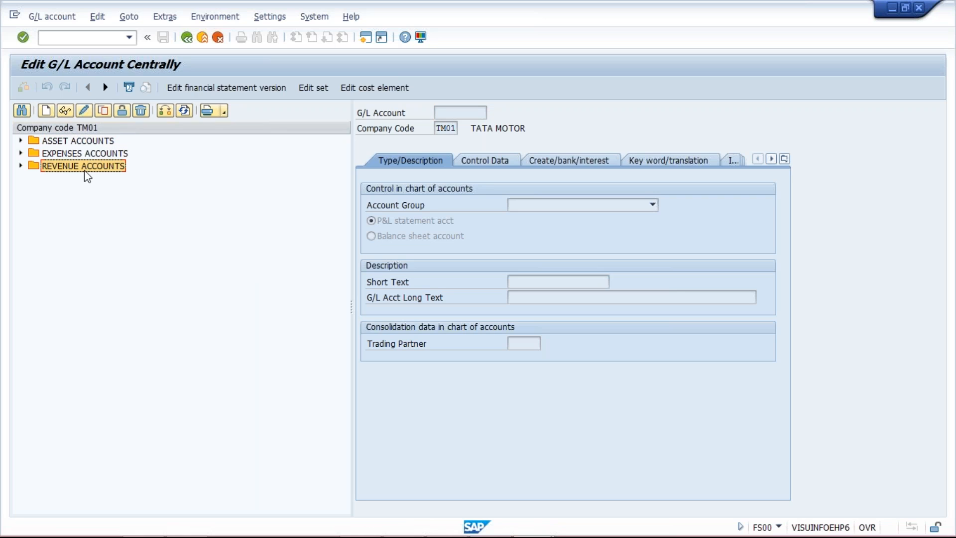
pyautogui.click(46, 112)
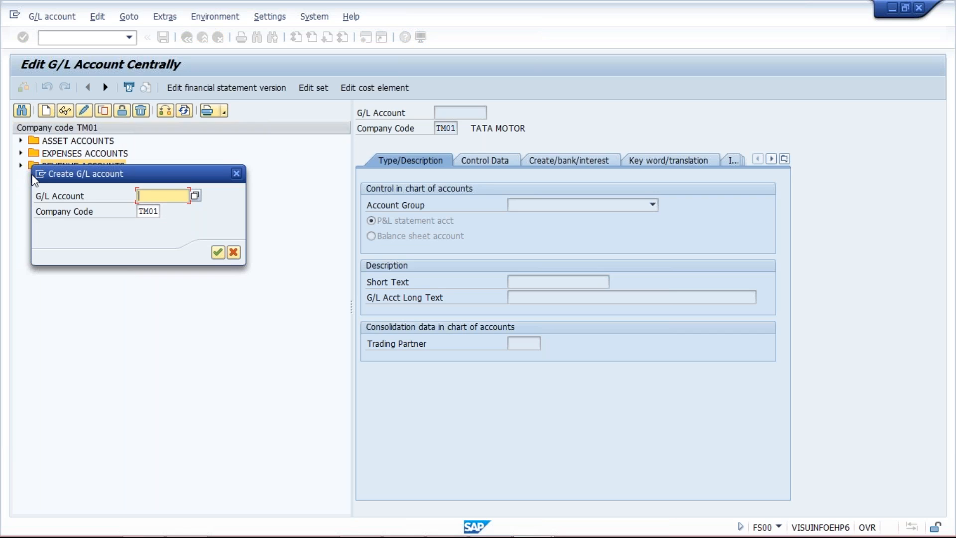
# - Open the G/L account groups (OBD4) in a new session and position the list at chart of accounts TM01
pyautogui.click(41, 173)
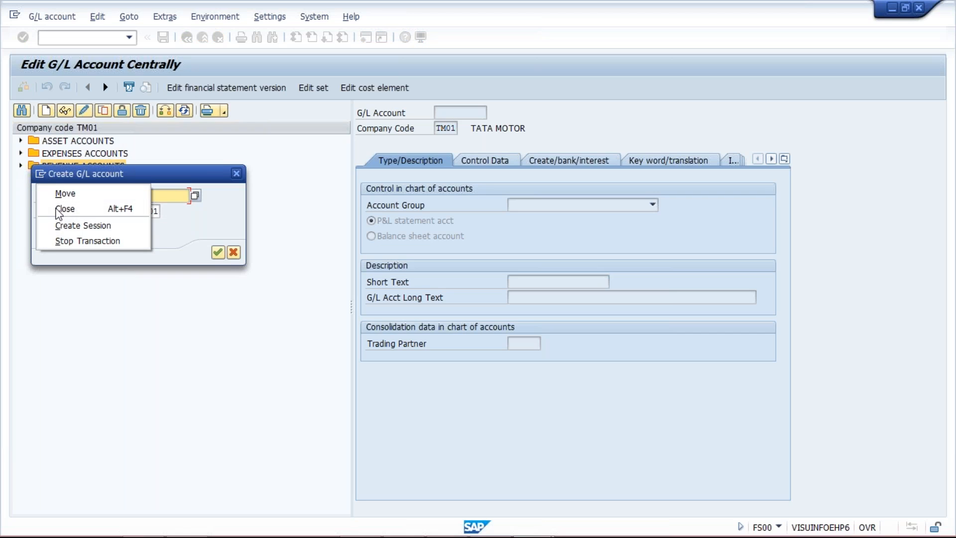
pyautogui.click(129, 227)
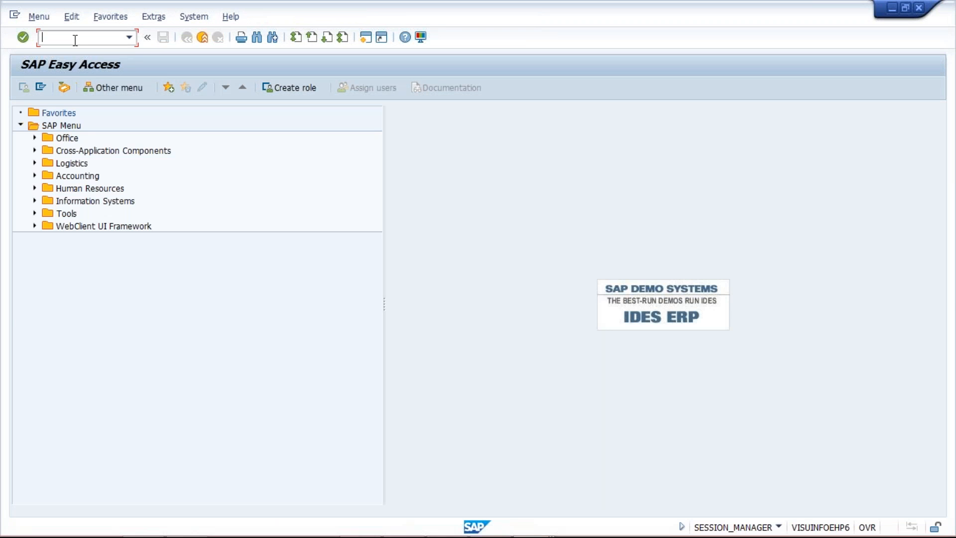
pyautogui.write('OBD4')
pyautogui.press('Return')
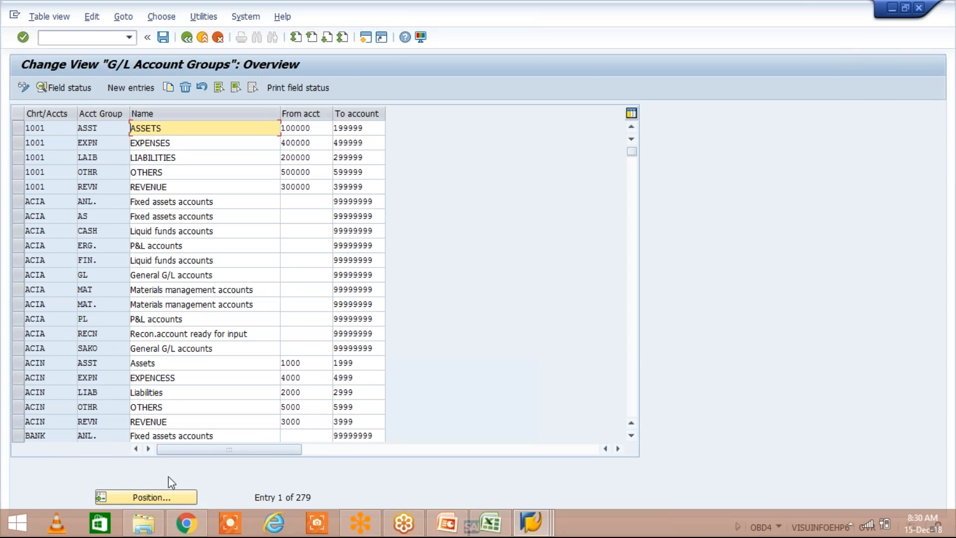
pyautogui.click(152, 494)
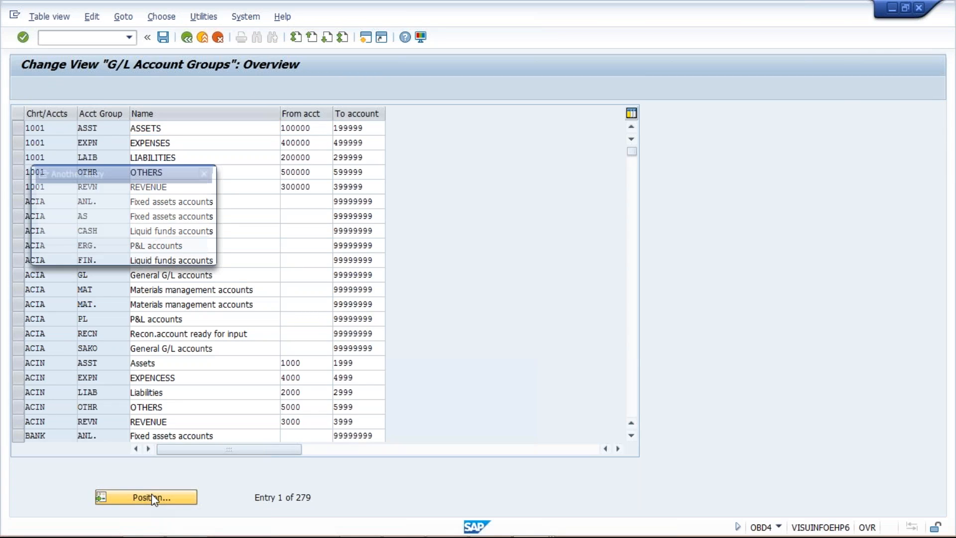
pyautogui.write('TM01')
pyautogui.press('Return')
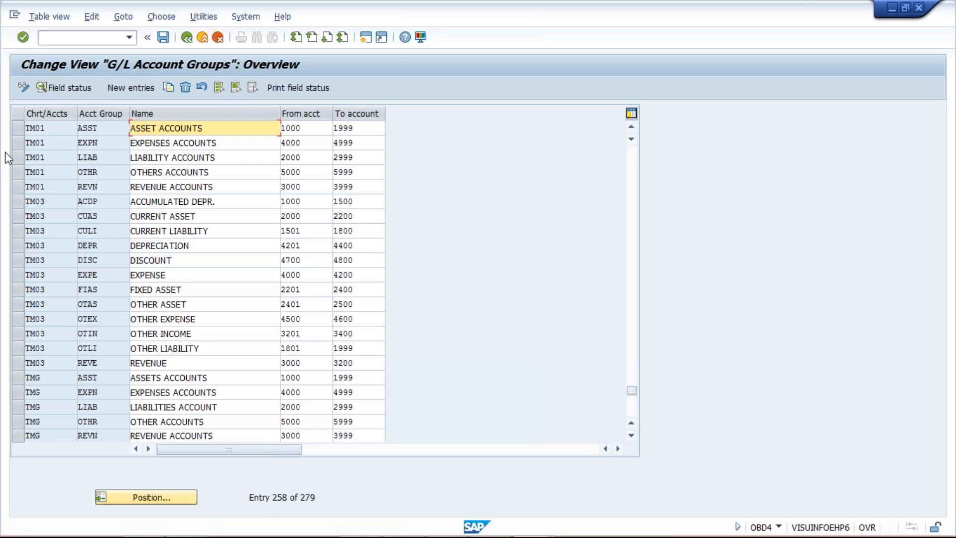
# - Examine the TM01 account groups, especially the number range of LIABILITY ACCOUNTS
pyautogui.moveTo(17, 130); pyautogui.dragTo(20, 156)
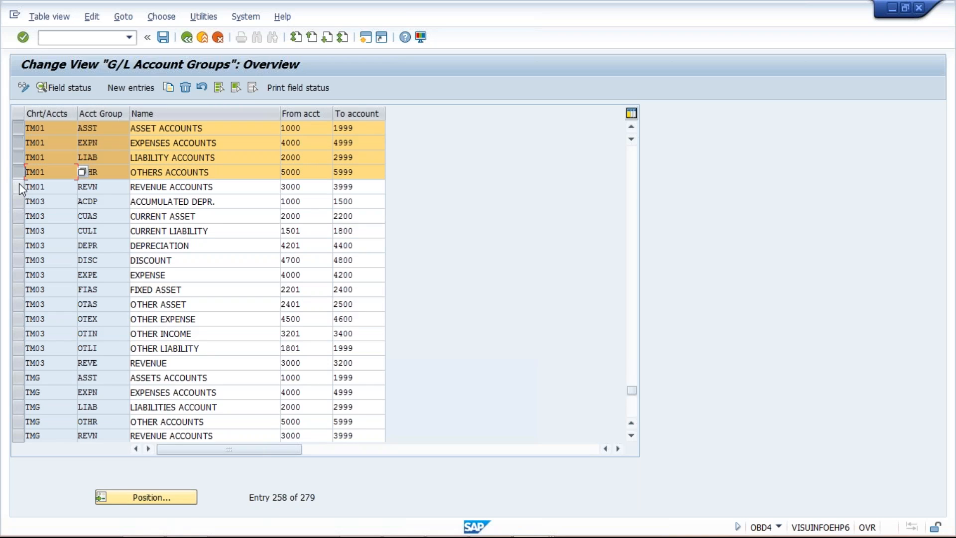
pyautogui.click(19, 187)
pyautogui.click(18, 156)
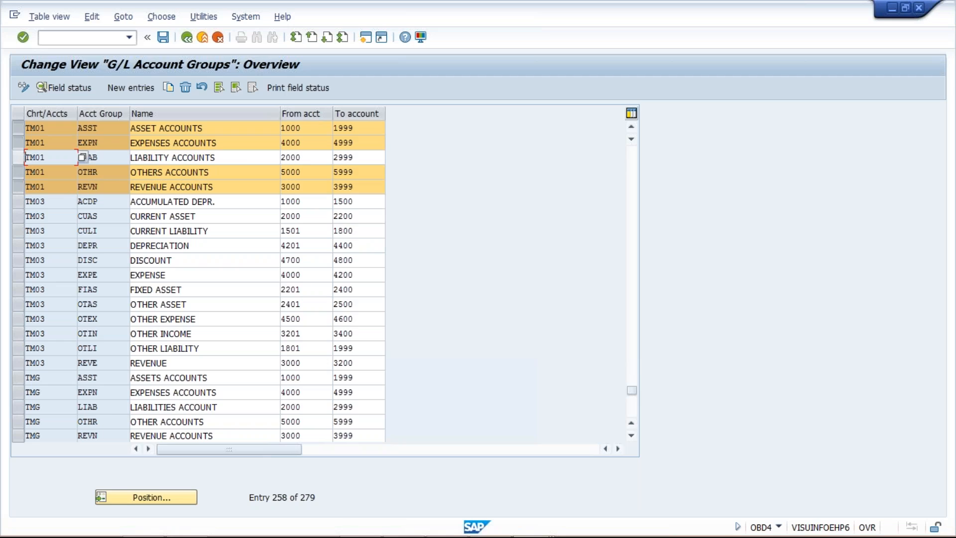
pyautogui.click(311, 157)
pyautogui.click(367, 157)
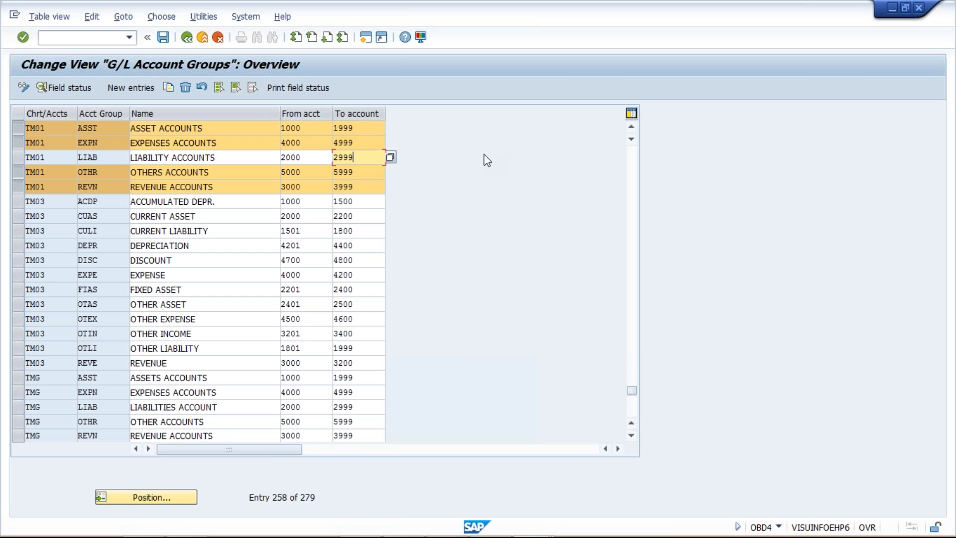
# - Return to the account creation session and start G/L account 2000 for TM01 as a balance sheet account in the LIABILITY ACCOUNTS group
pyautogui.hotkey('alt', 'Tab')
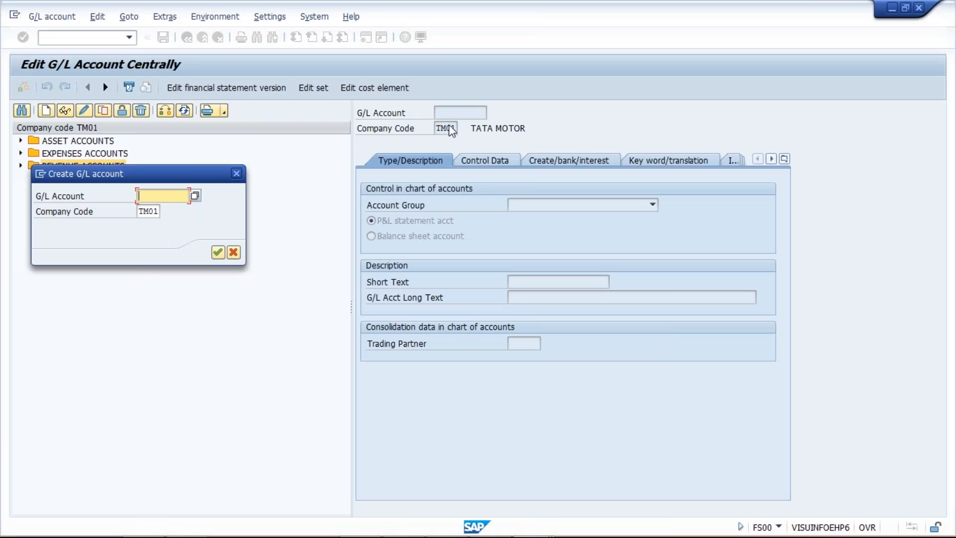
pyautogui.write('2000')
pyautogui.press('Return')
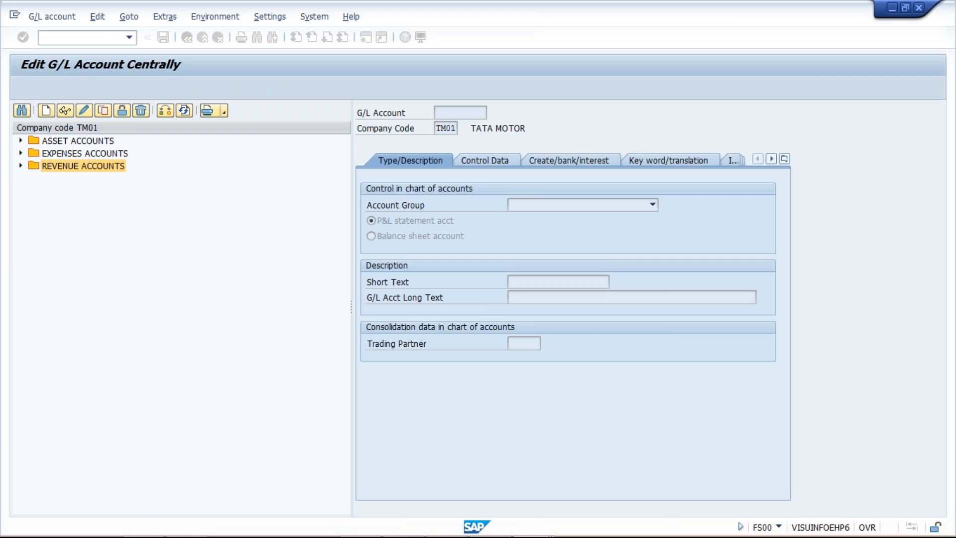
pyautogui.click(620, 206)
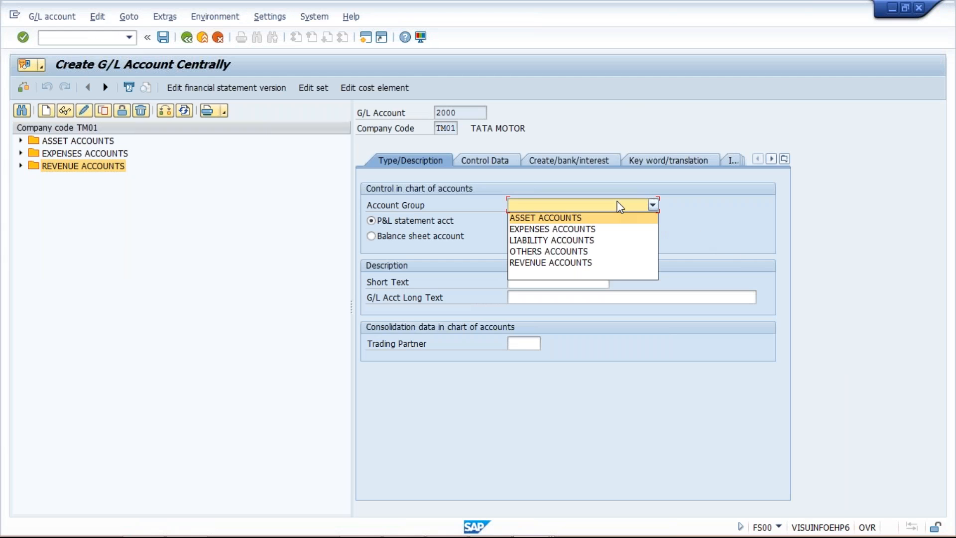
pyautogui.click(598, 241)
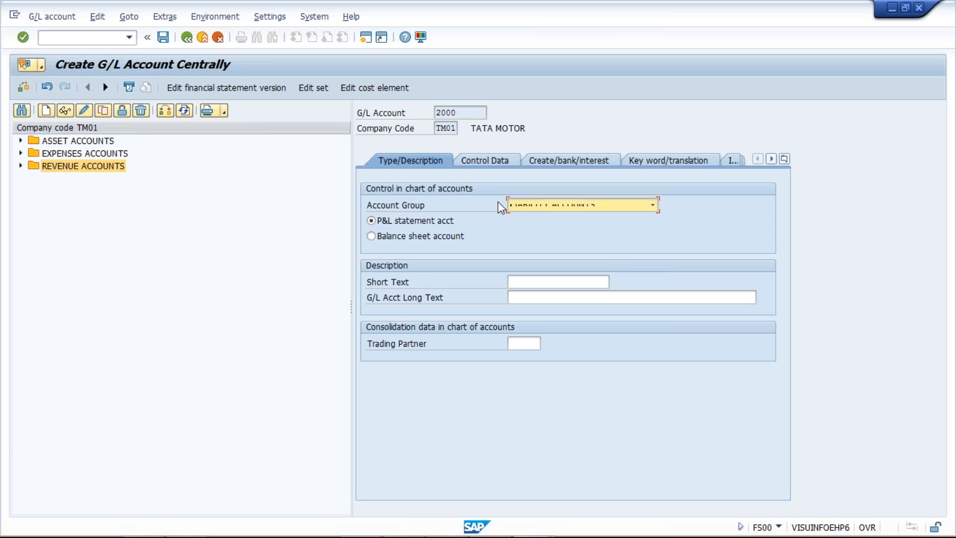
pyautogui.click(429, 236)
# - Describe account 2000 with the short text ACCOUNT PAYABLE MANF and the long text ACCOUNT PAYABLE MANF
pyautogui.click(544, 281)
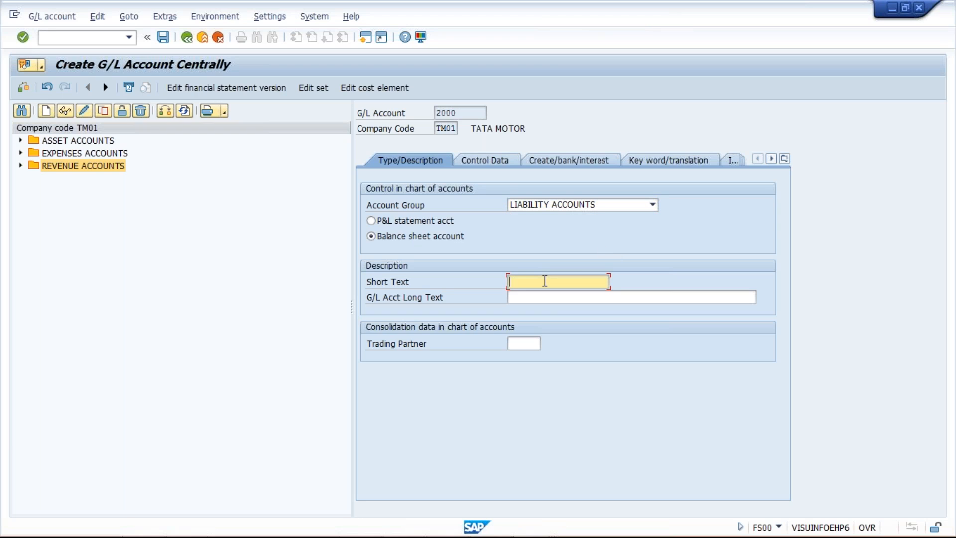
pyautogui.write('A')
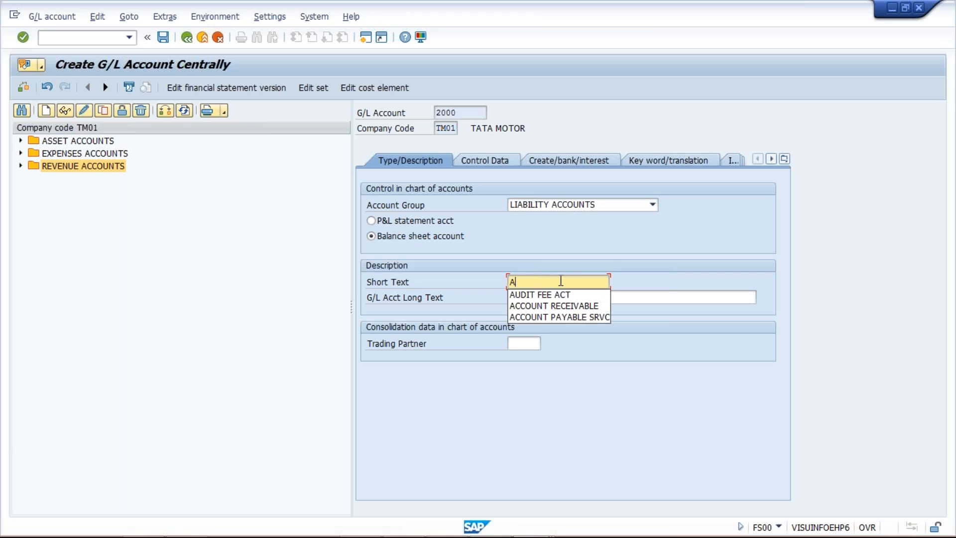
pyautogui.click(570, 318)
pyautogui.press('BackSpace')
pyautogui.press('BackSpace')
pyautogui.press('BackSpace')
pyautogui.press('BackSpace')
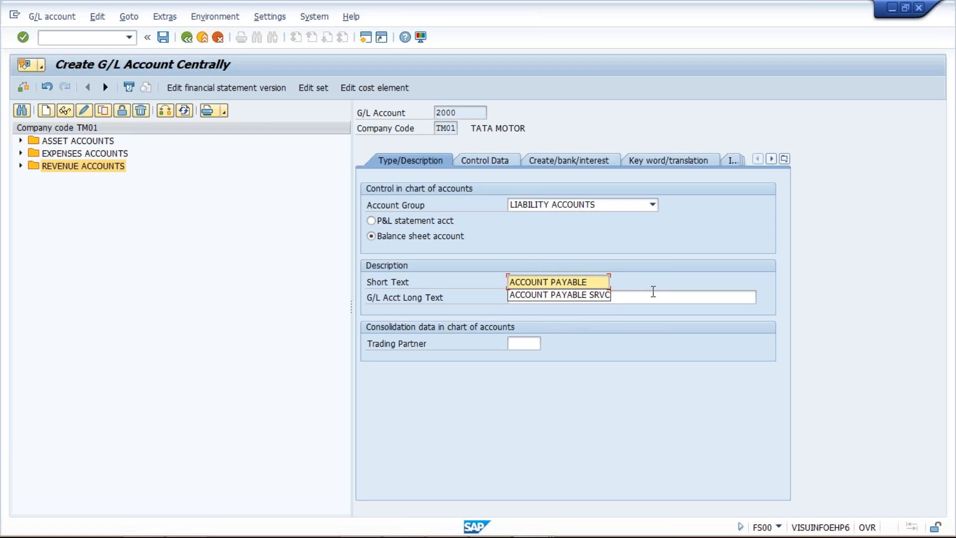
pyautogui.write('MA')
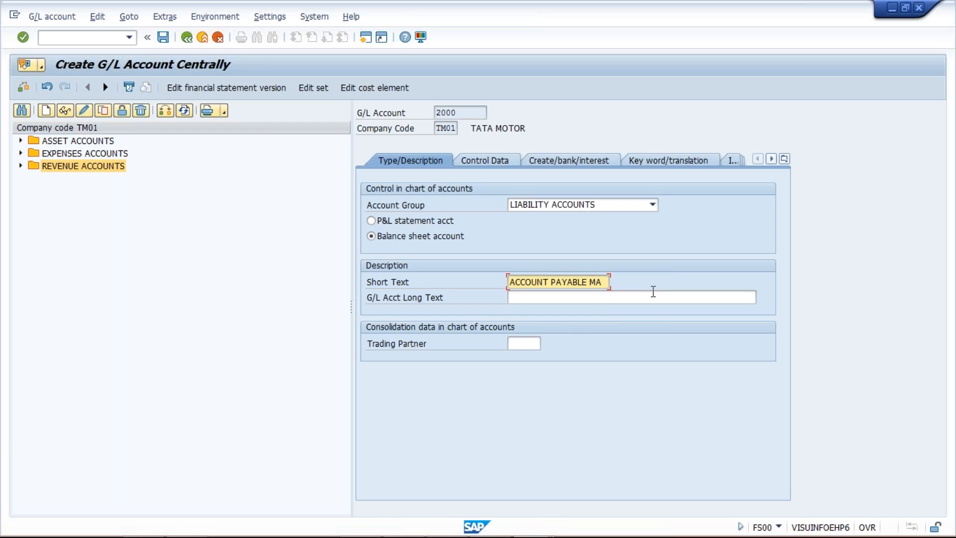
pyautogui.write('NF')
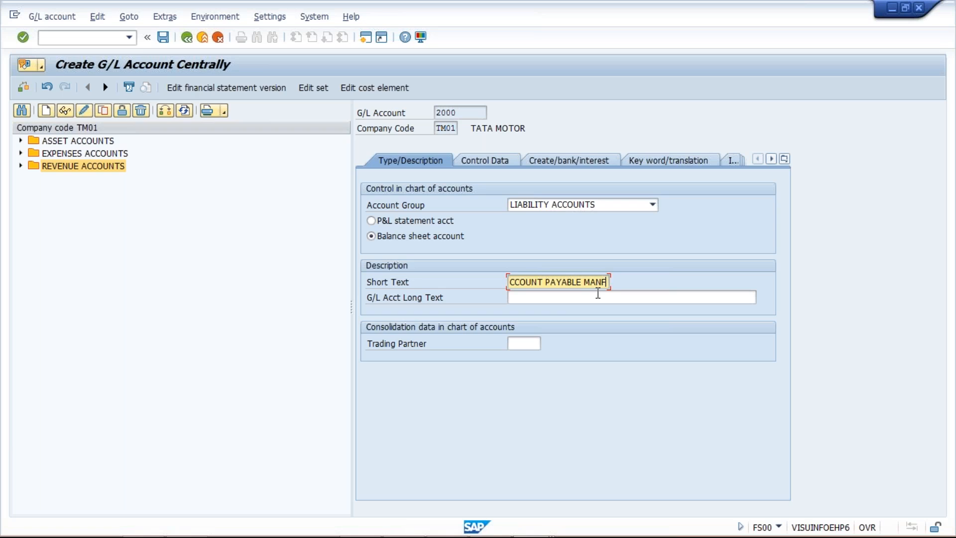
pyautogui.click(601, 293)
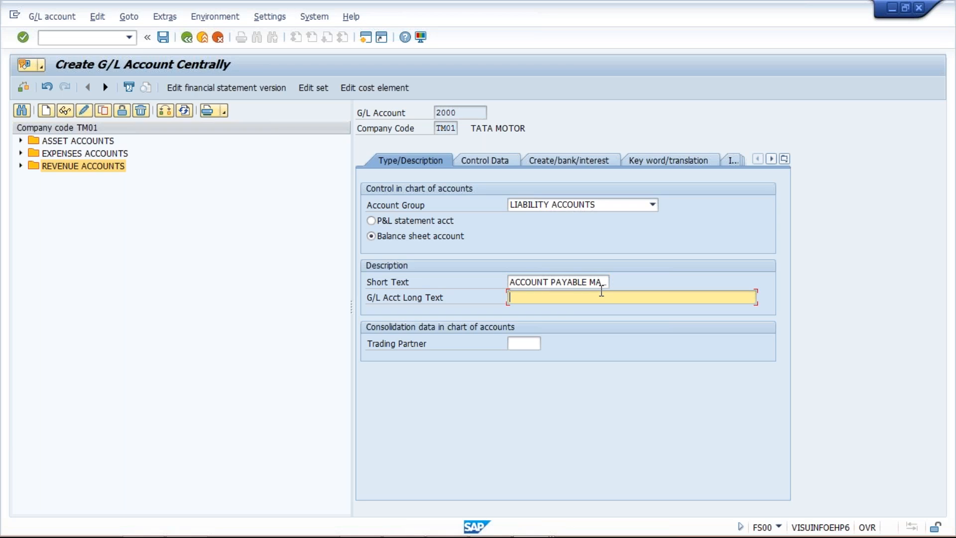
pyautogui.write('ACCOUNT PAYABLE MANF')
pyautogui.write('.')
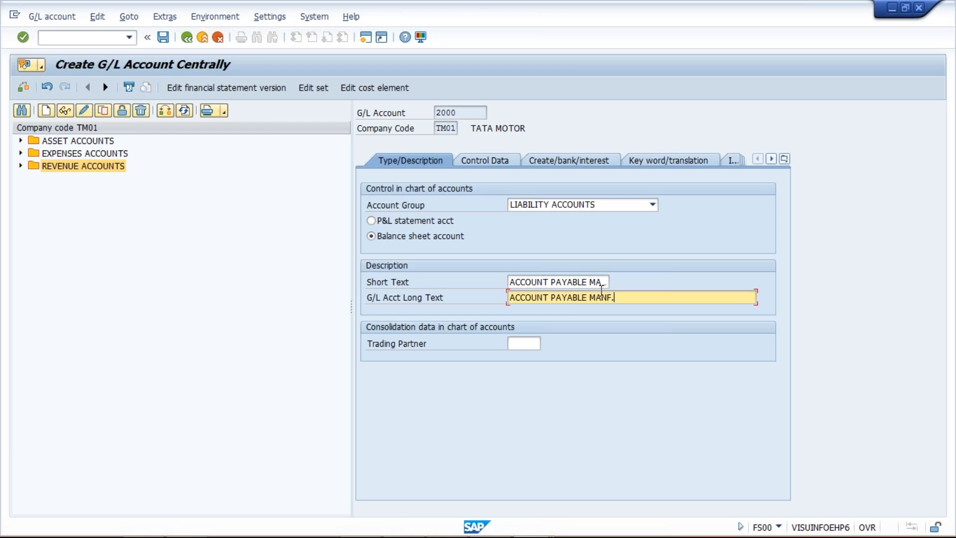
# - In the control data of account 2000, set the reconciliation account type to Vendors, enable line item display and fill in the sort key
pyautogui.click(493, 164)
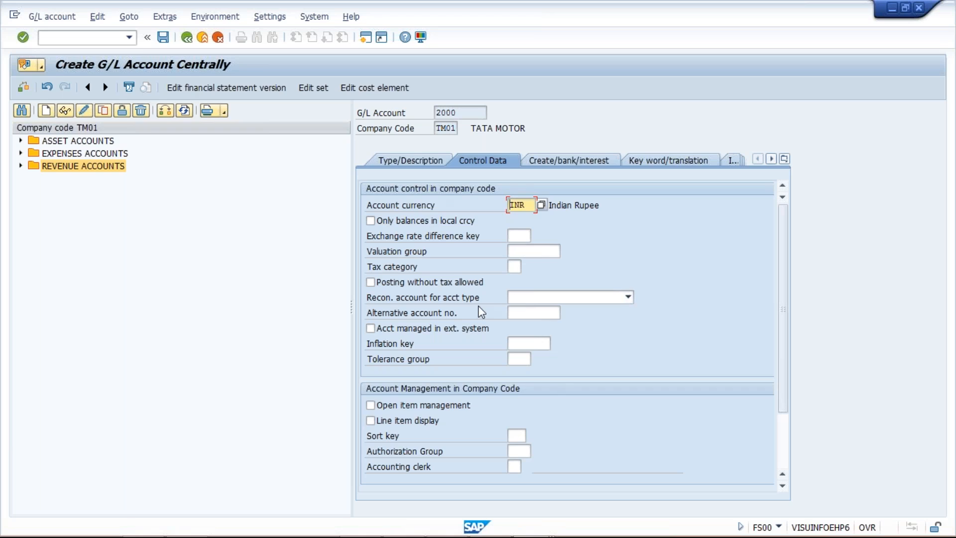
pyautogui.click(570, 301)
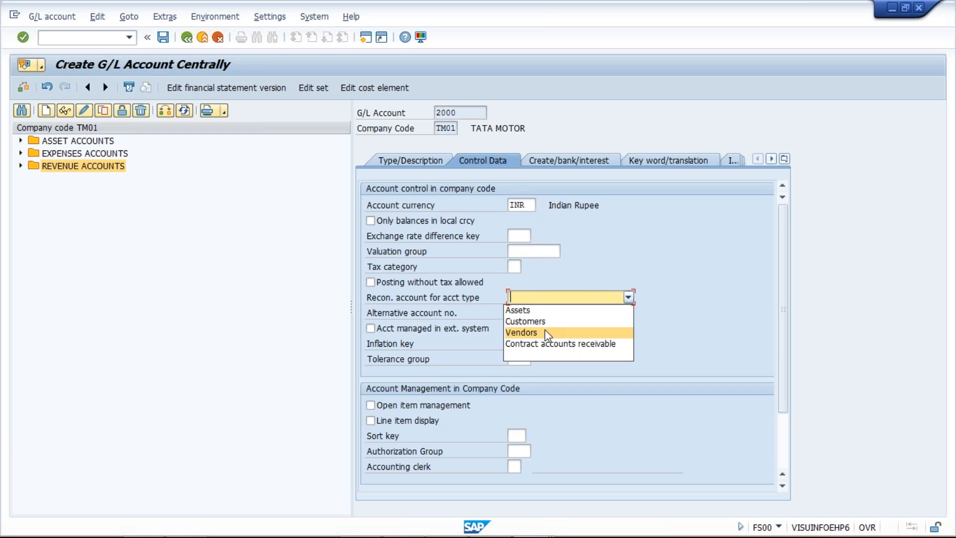
pyautogui.click(546, 334)
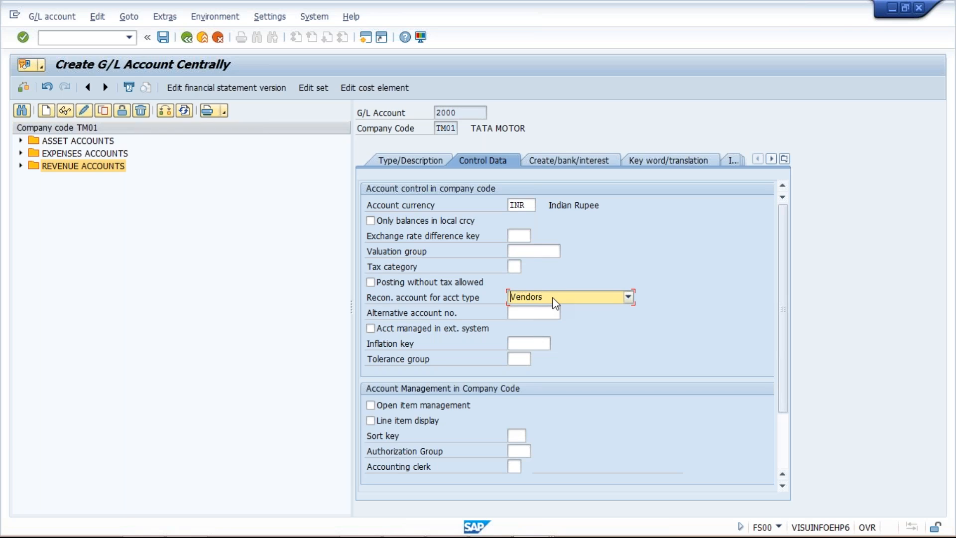
pyautogui.click(427, 421)
pyautogui.click(516, 437)
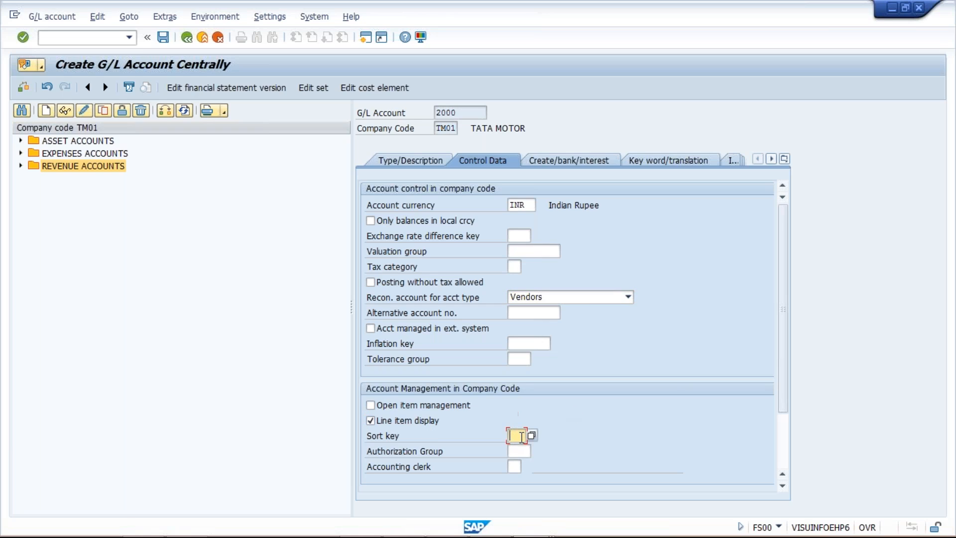
pyautogui.write('0')
pyautogui.press('Down')
pyautogui.press('Return')
# - Assign field status group G067 to G/L account 2000 and save the account
pyautogui.click(569, 161)
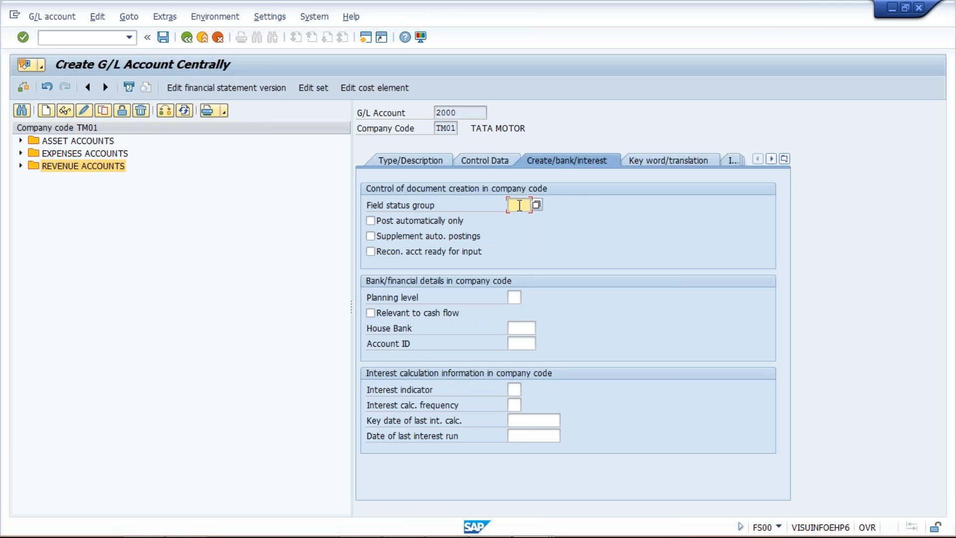
pyautogui.write('G067')
pyautogui.press('Return')
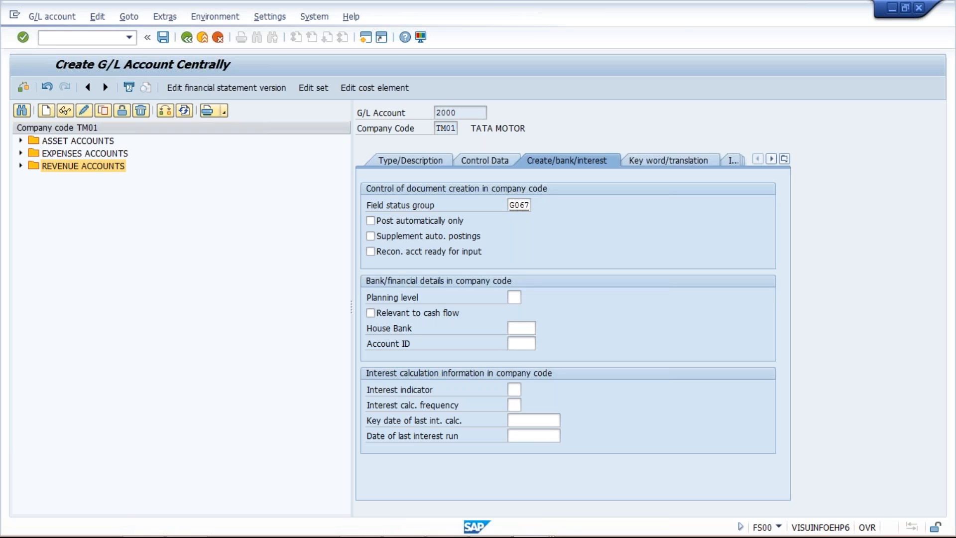
pyautogui.moveTo(641, 205); pyautogui.dragTo(542, 209)
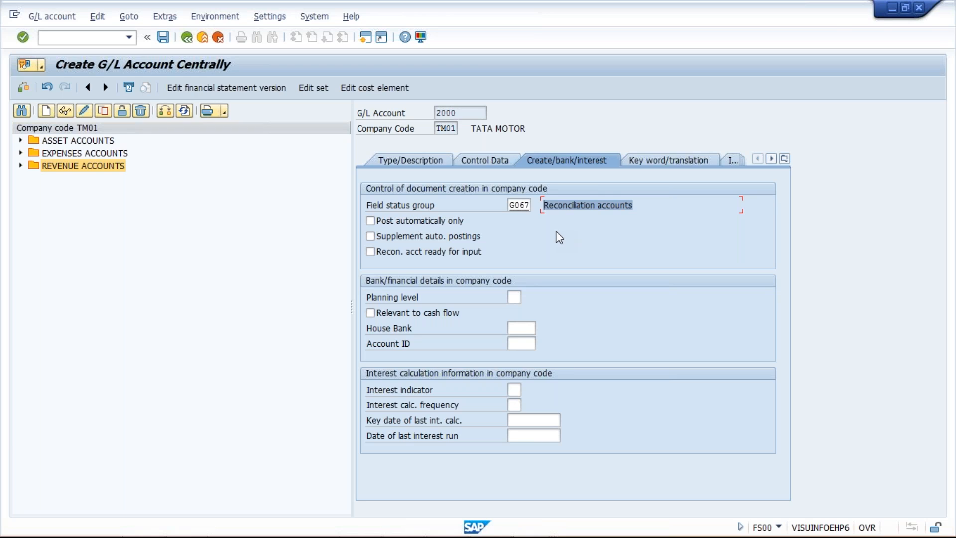
pyautogui.click(559, 235)
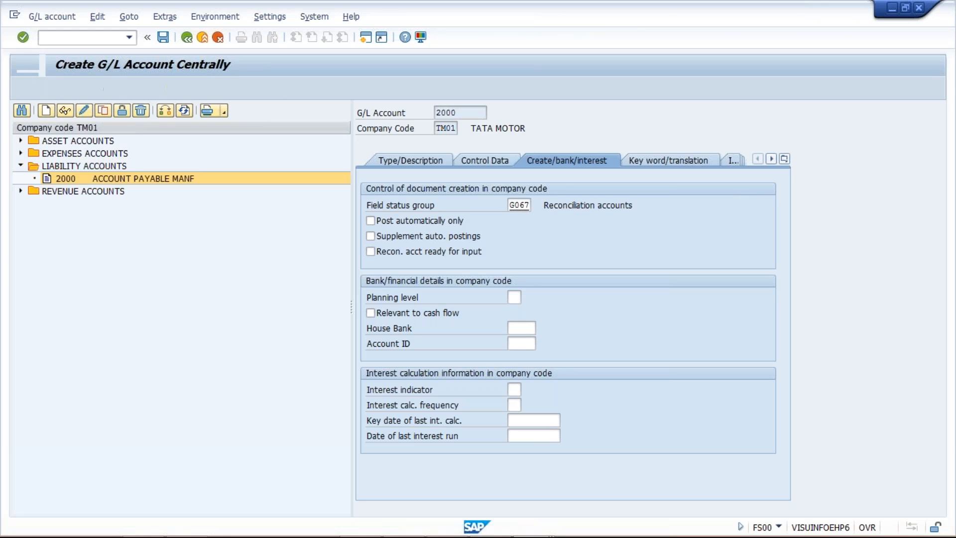
# - Copy G/L account 2000 as the template for new account 2001 in company code TM01
pyautogui.click(201, 183)
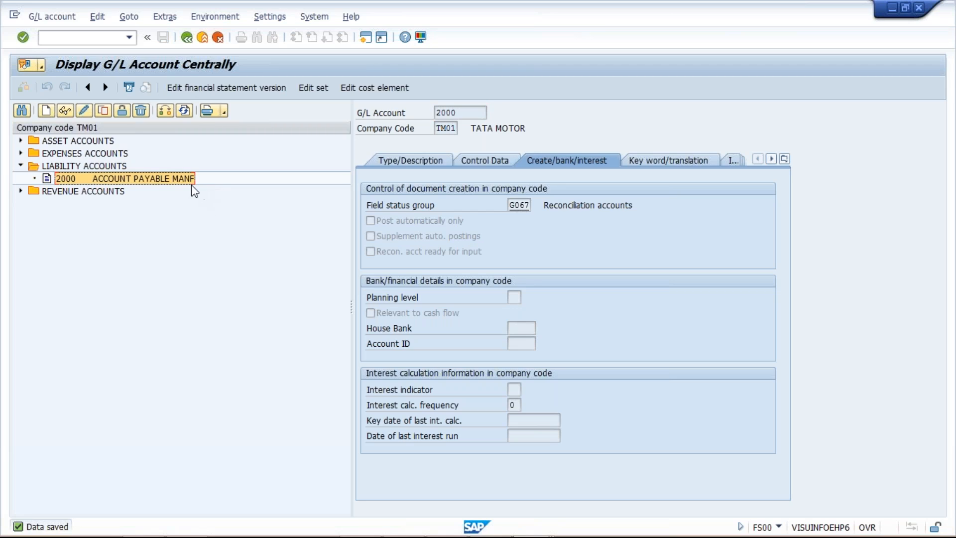
pyautogui.click(104, 110)
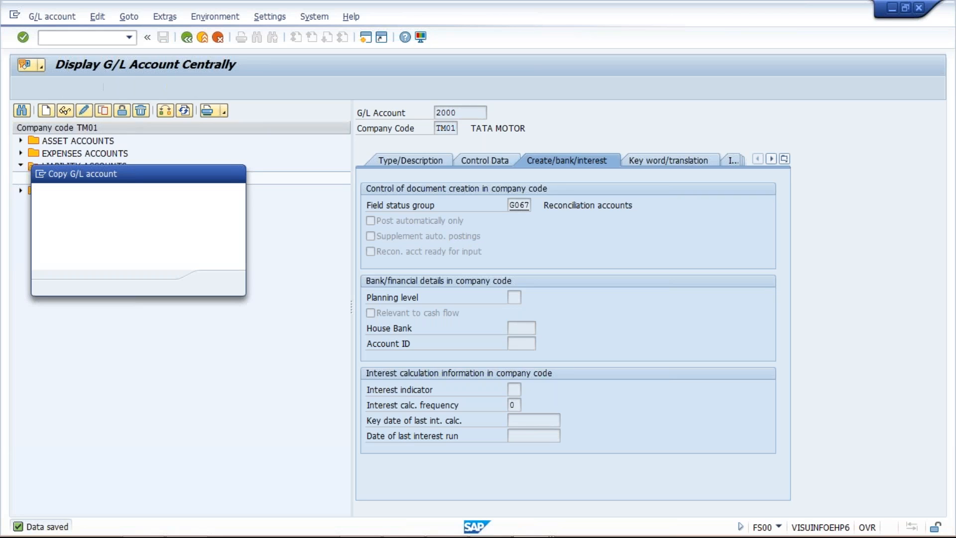
pyautogui.press('BackSpace')
pyautogui.write('1')
pyautogui.press('Return')
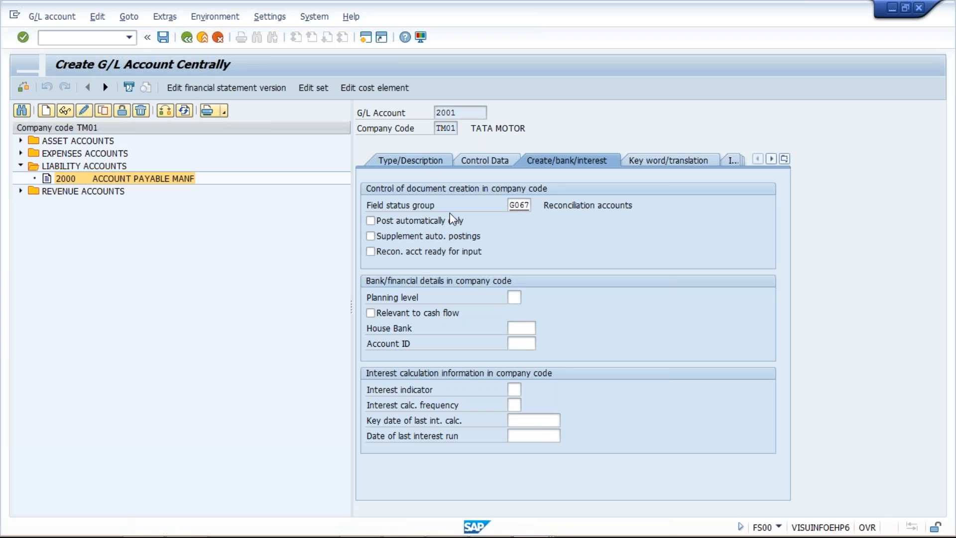
# - Set account 2001's short text to ACCOUNT PAYABLE SERV and long text to ACCOUNT PAYABLE SERV., and save the account
pyautogui.click(604, 283)
pyautogui.press('BackSpace')
pyautogui.press('BackSpace')
pyautogui.press('BackSpace')
pyautogui.press('BackSpace')
pyautogui.write('SERV')
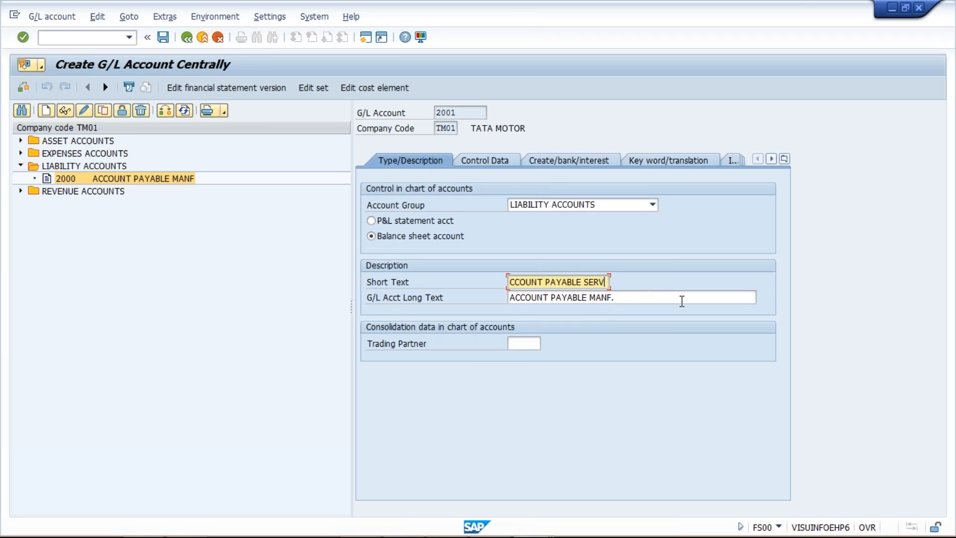
pyautogui.press('Tab')
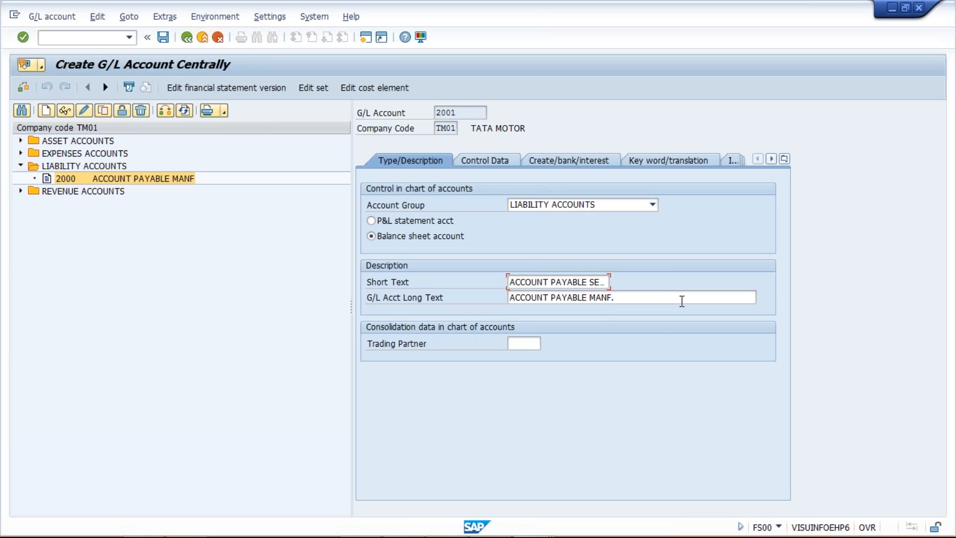
pyautogui.write('ACCOUNT PAYABLE SERV')
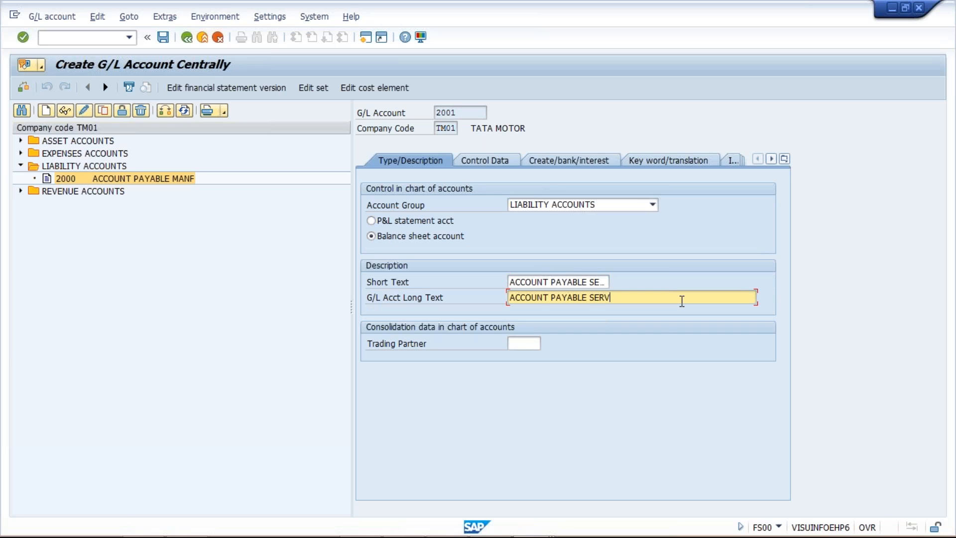
pyautogui.write('.')
pyautogui.click(163, 38)
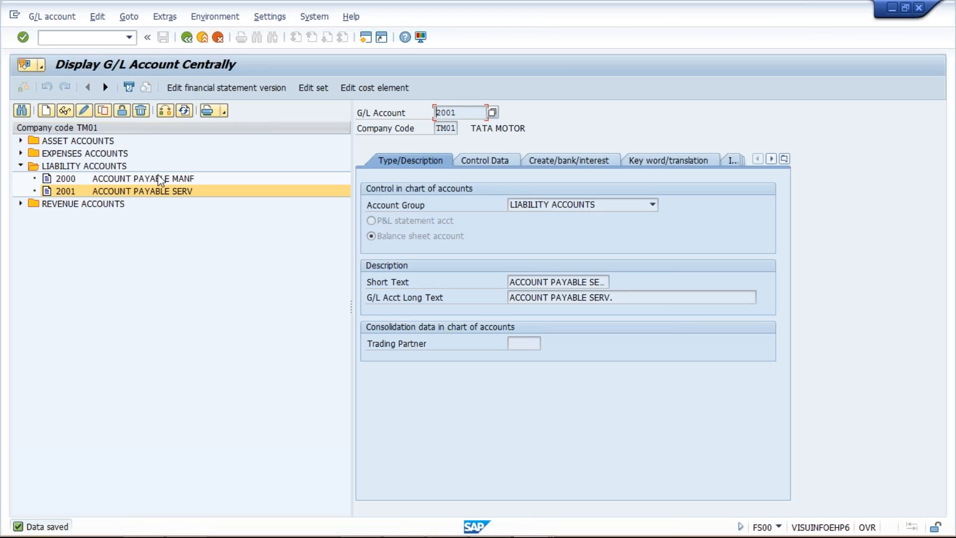
# - Switch to the Class workbook in Excel and examine which reconciliation account is assigned to vendors A and E
pyautogui.click(169, 182)
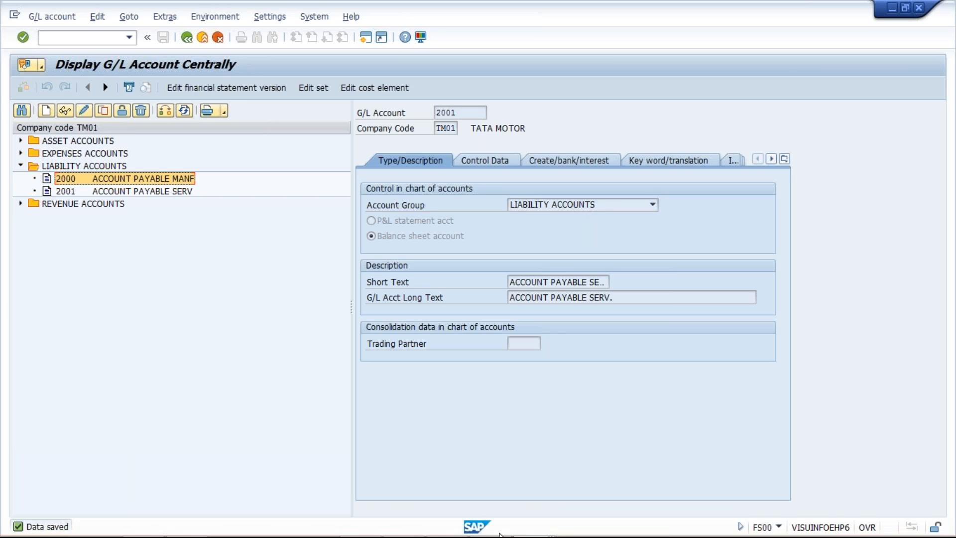
pyautogui.click(498, 531)
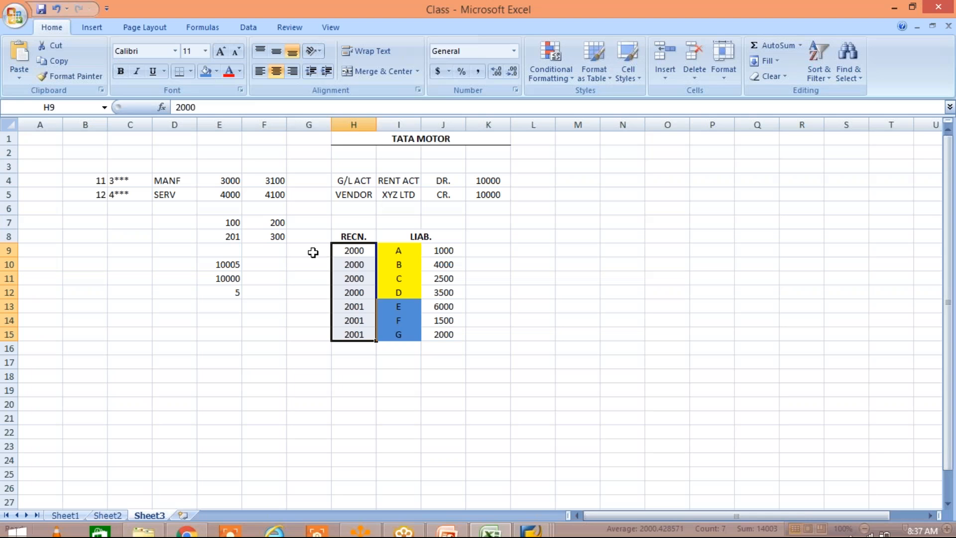
pyautogui.click(310, 250)
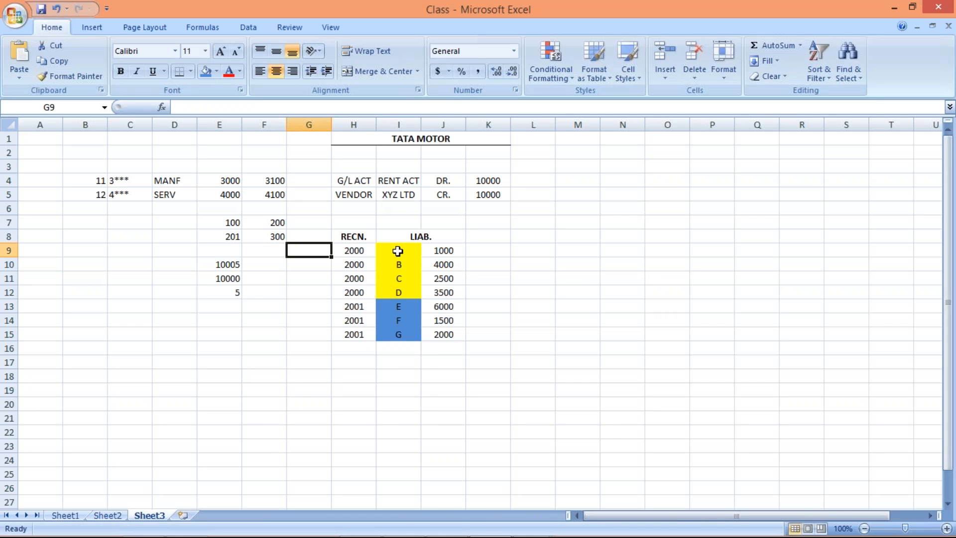
pyautogui.click(398, 250)
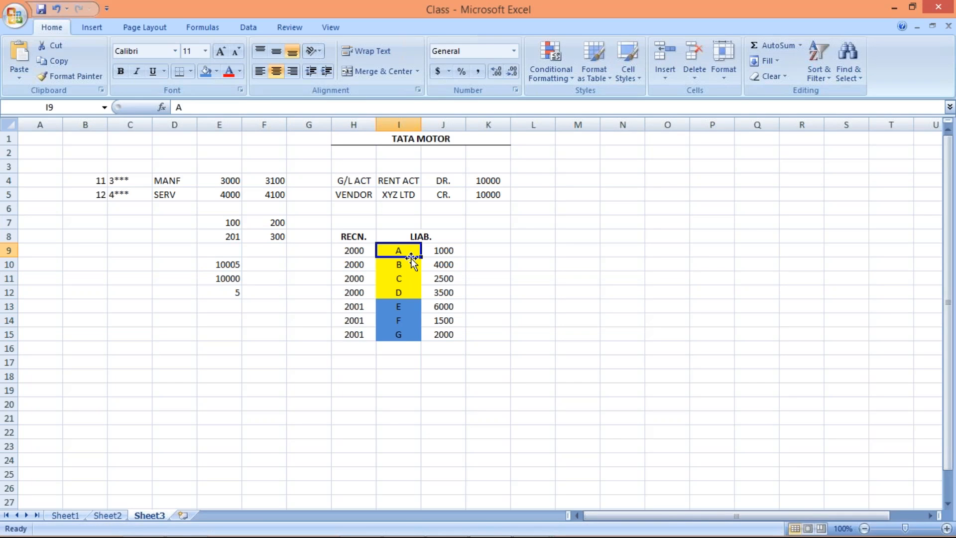
pyautogui.click(348, 251)
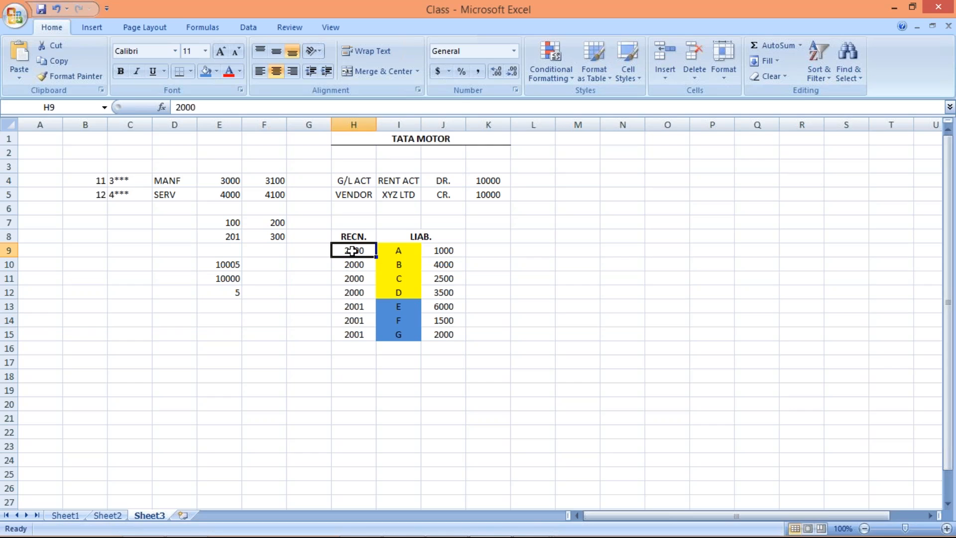
pyautogui.click(401, 305)
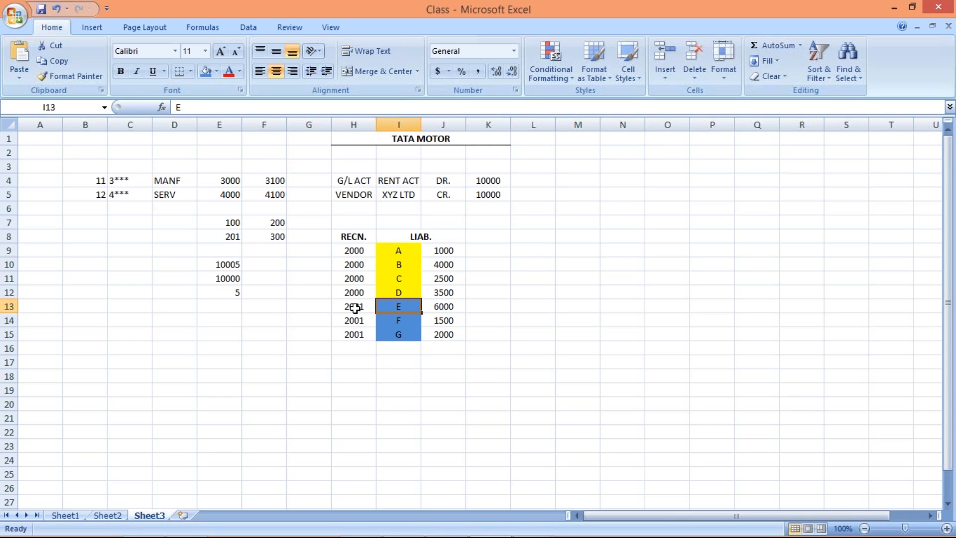
pyautogui.click(353, 307)
pyautogui.click(400, 308)
pyautogui.click(360, 309)
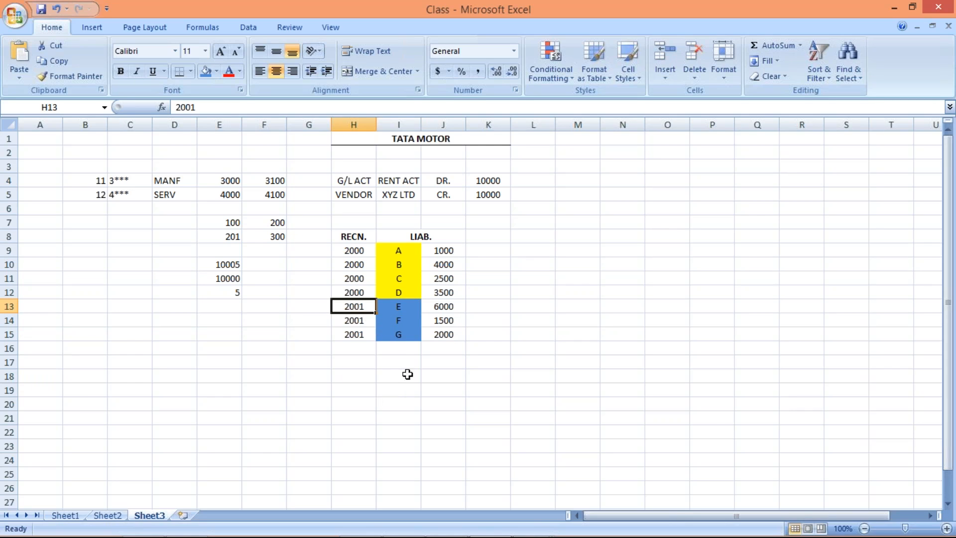
# - Below the vendor list on Sheet3, add vendor Z in I17 with reconciliation account 2000 in H17
pyautogui.click(401, 358)
pyautogui.write('Z')
pyautogui.press('Return')
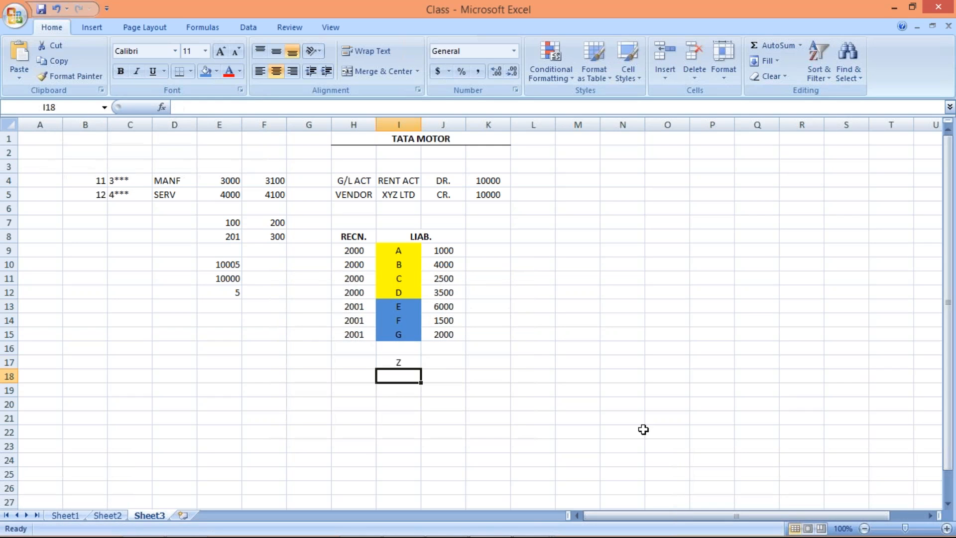
pyautogui.click(405, 364)
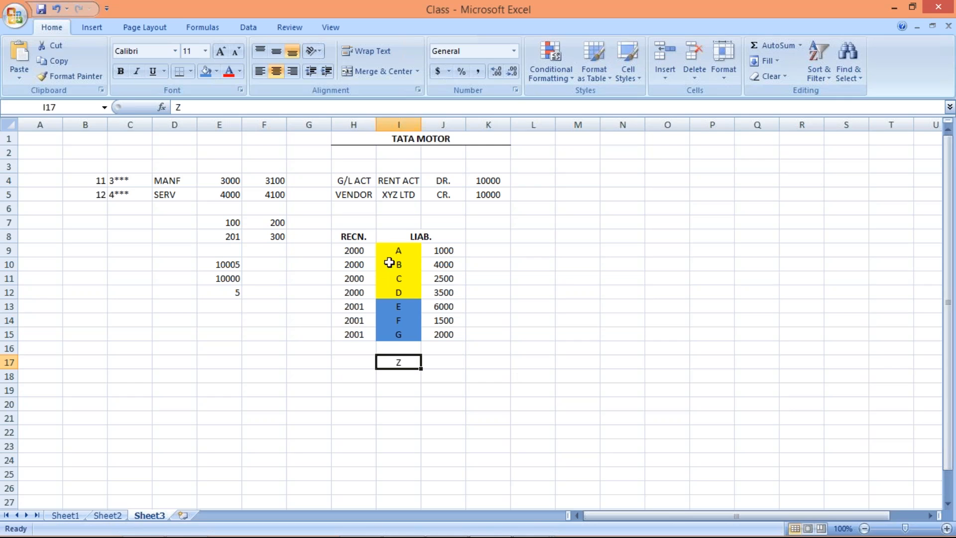
pyautogui.click(399, 249)
pyautogui.click(401, 367)
pyautogui.click(348, 359)
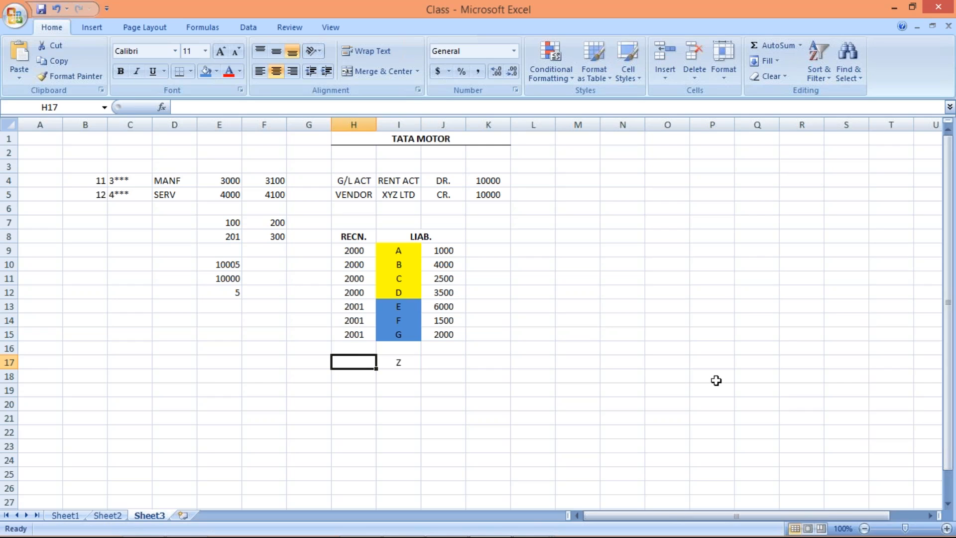
pyautogui.write('2000')
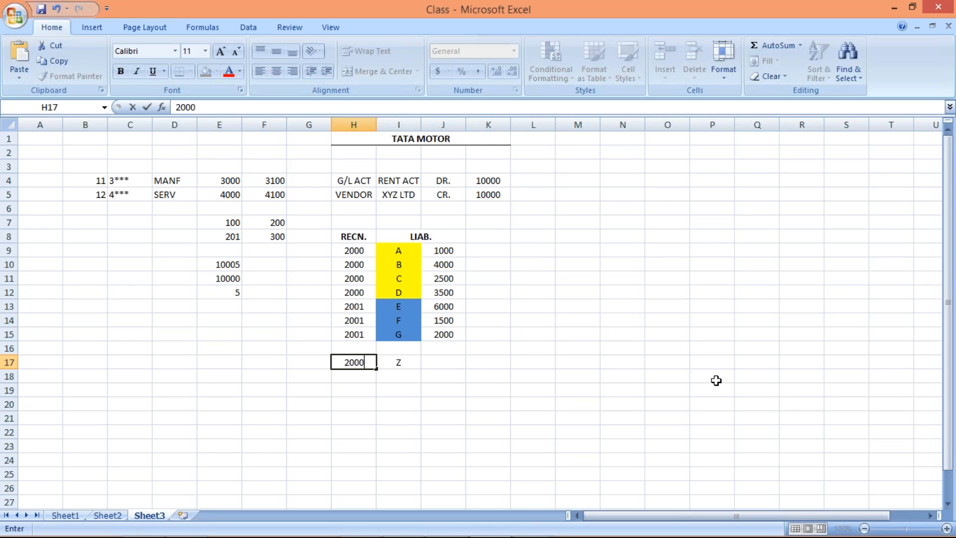
pyautogui.press('Return')
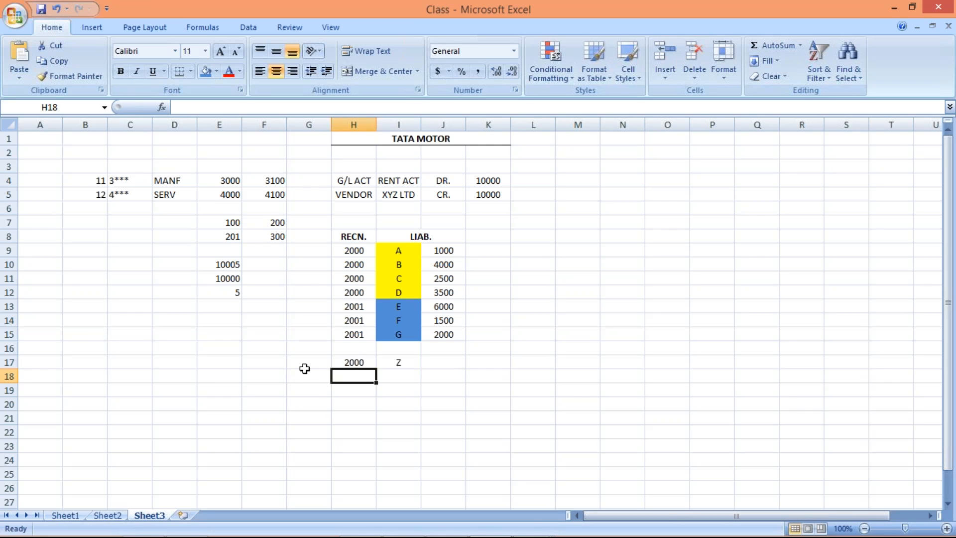
# - Compare the reconciliation accounts of vendors Z and E in Excel with the two accounts payable G/L accounts in SAP
pyautogui.click(368, 362)
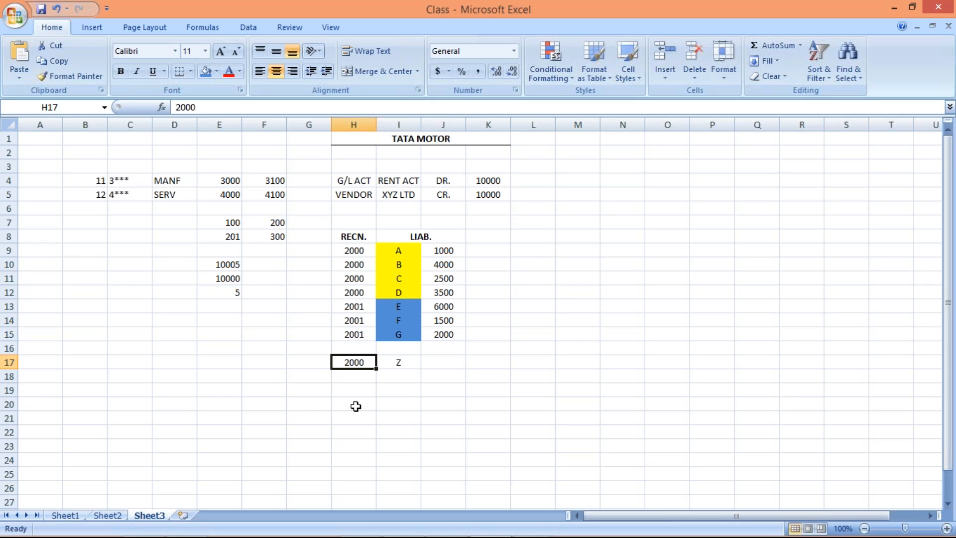
pyautogui.click(352, 305)
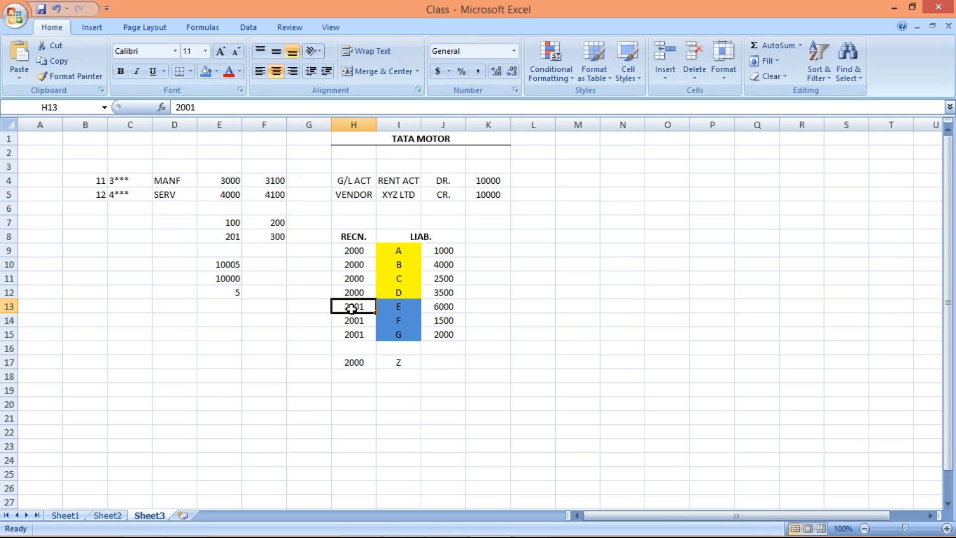
pyautogui.click(355, 361)
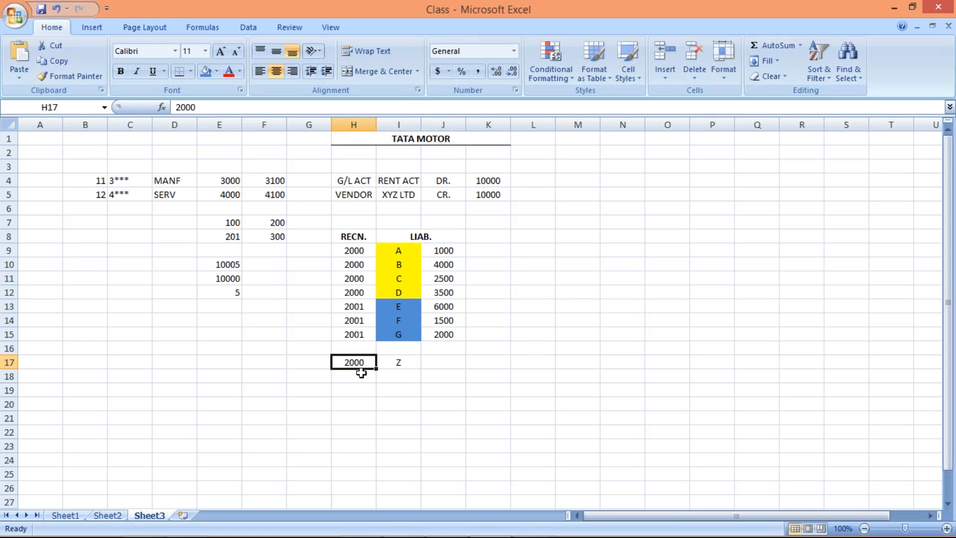
pyautogui.hotkey('alt', 'Tab')
pyautogui.click(143, 191)
pyautogui.click(144, 180)
pyautogui.click(144, 193)
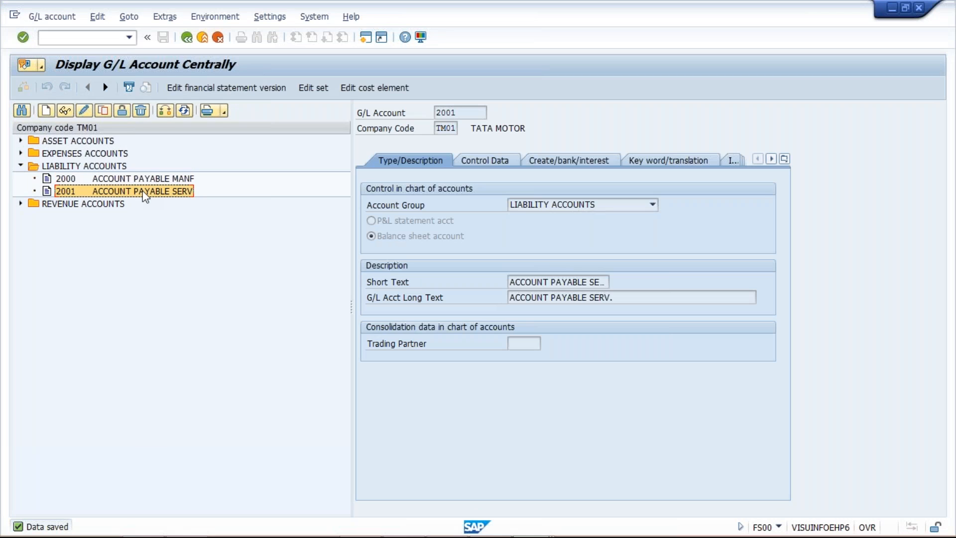
pyautogui.hotkey('alt', 'Tab')
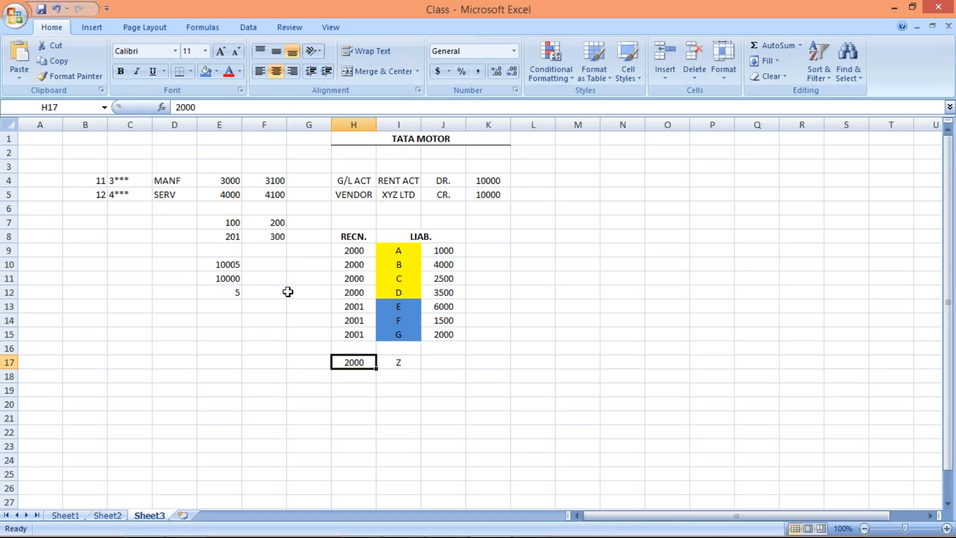
pyautogui.hotkey('alt', 'Tab')
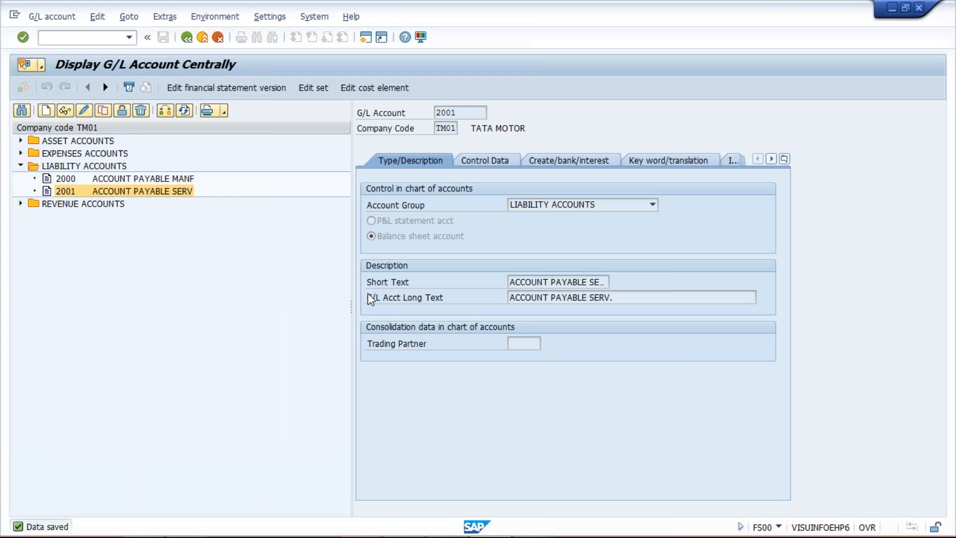
pyautogui.click(137, 192)
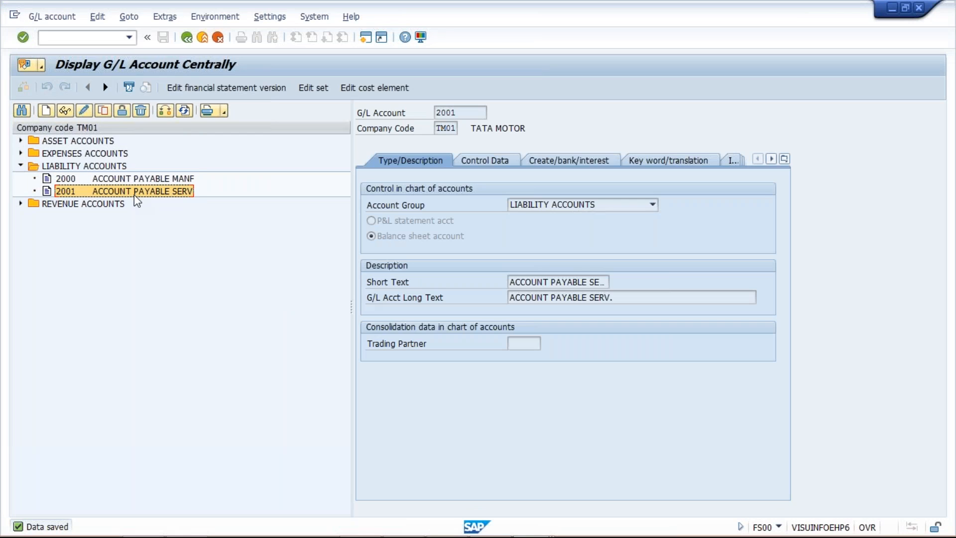
# - Switch to the PowerPoint presentation
pyautogui.moveTo(449, 535)
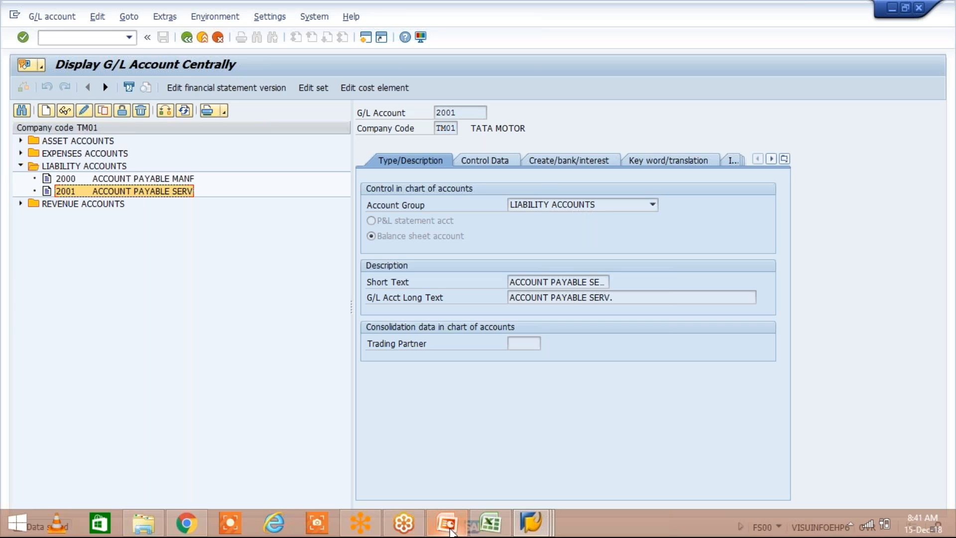
pyautogui.click(450, 531)
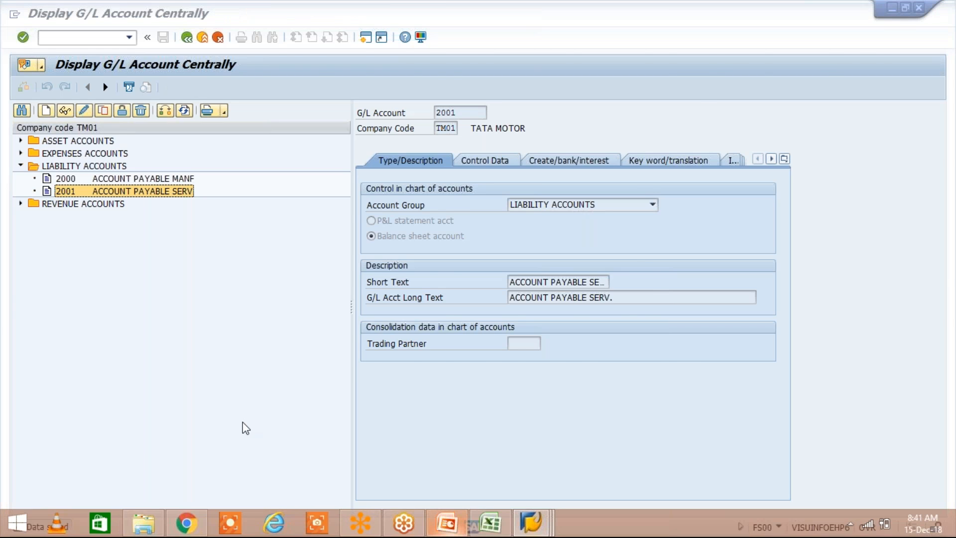